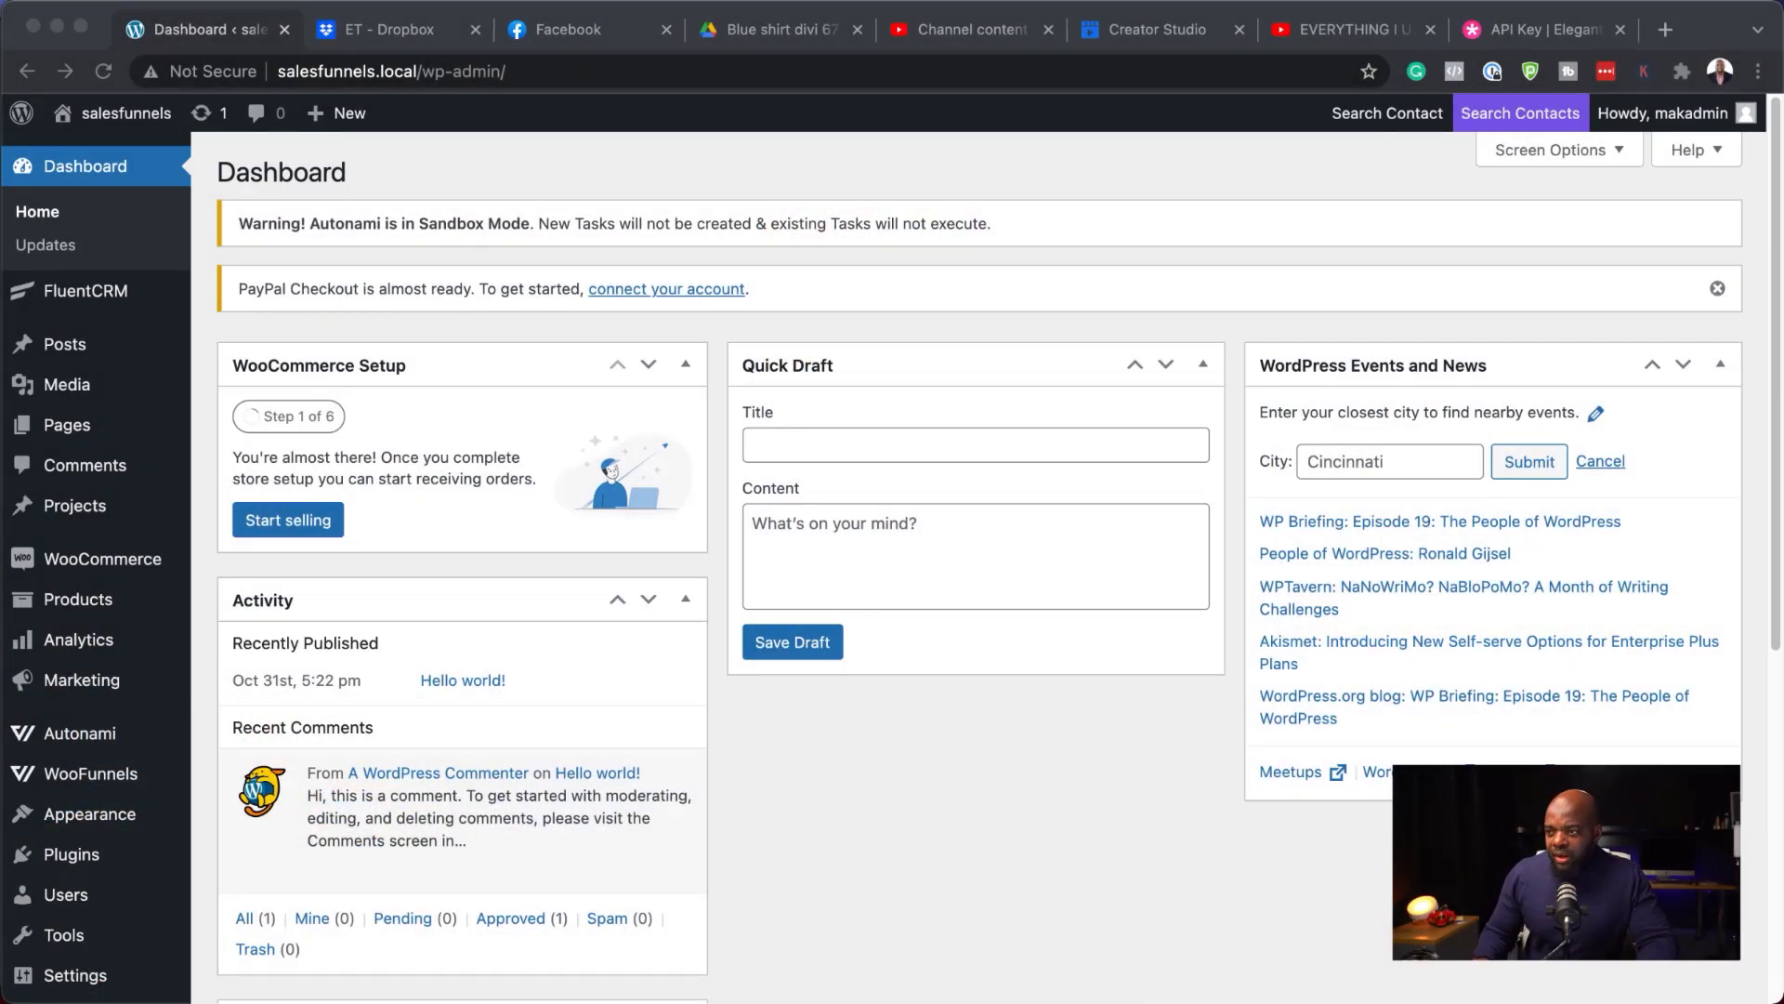
# Create a new page titled 'Mak' and start building it from scratch in Divi Builder
pyautogui.moveTo(74, 432)
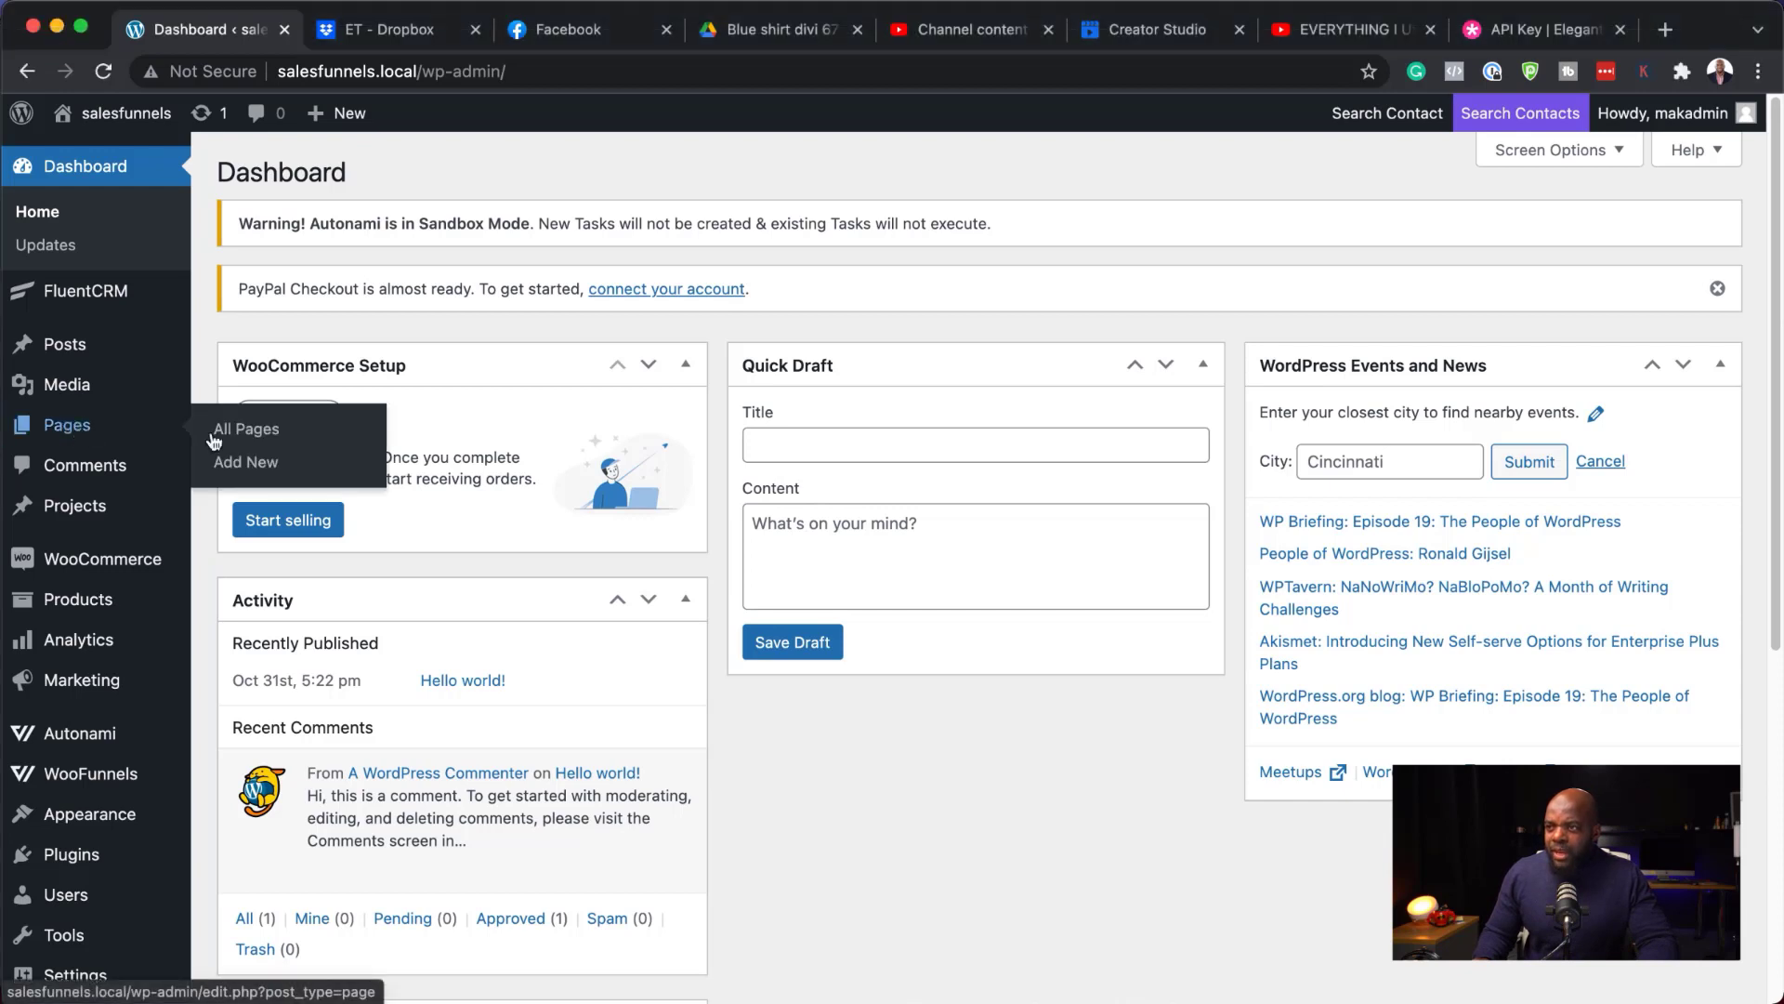
pyautogui.click(246, 462)
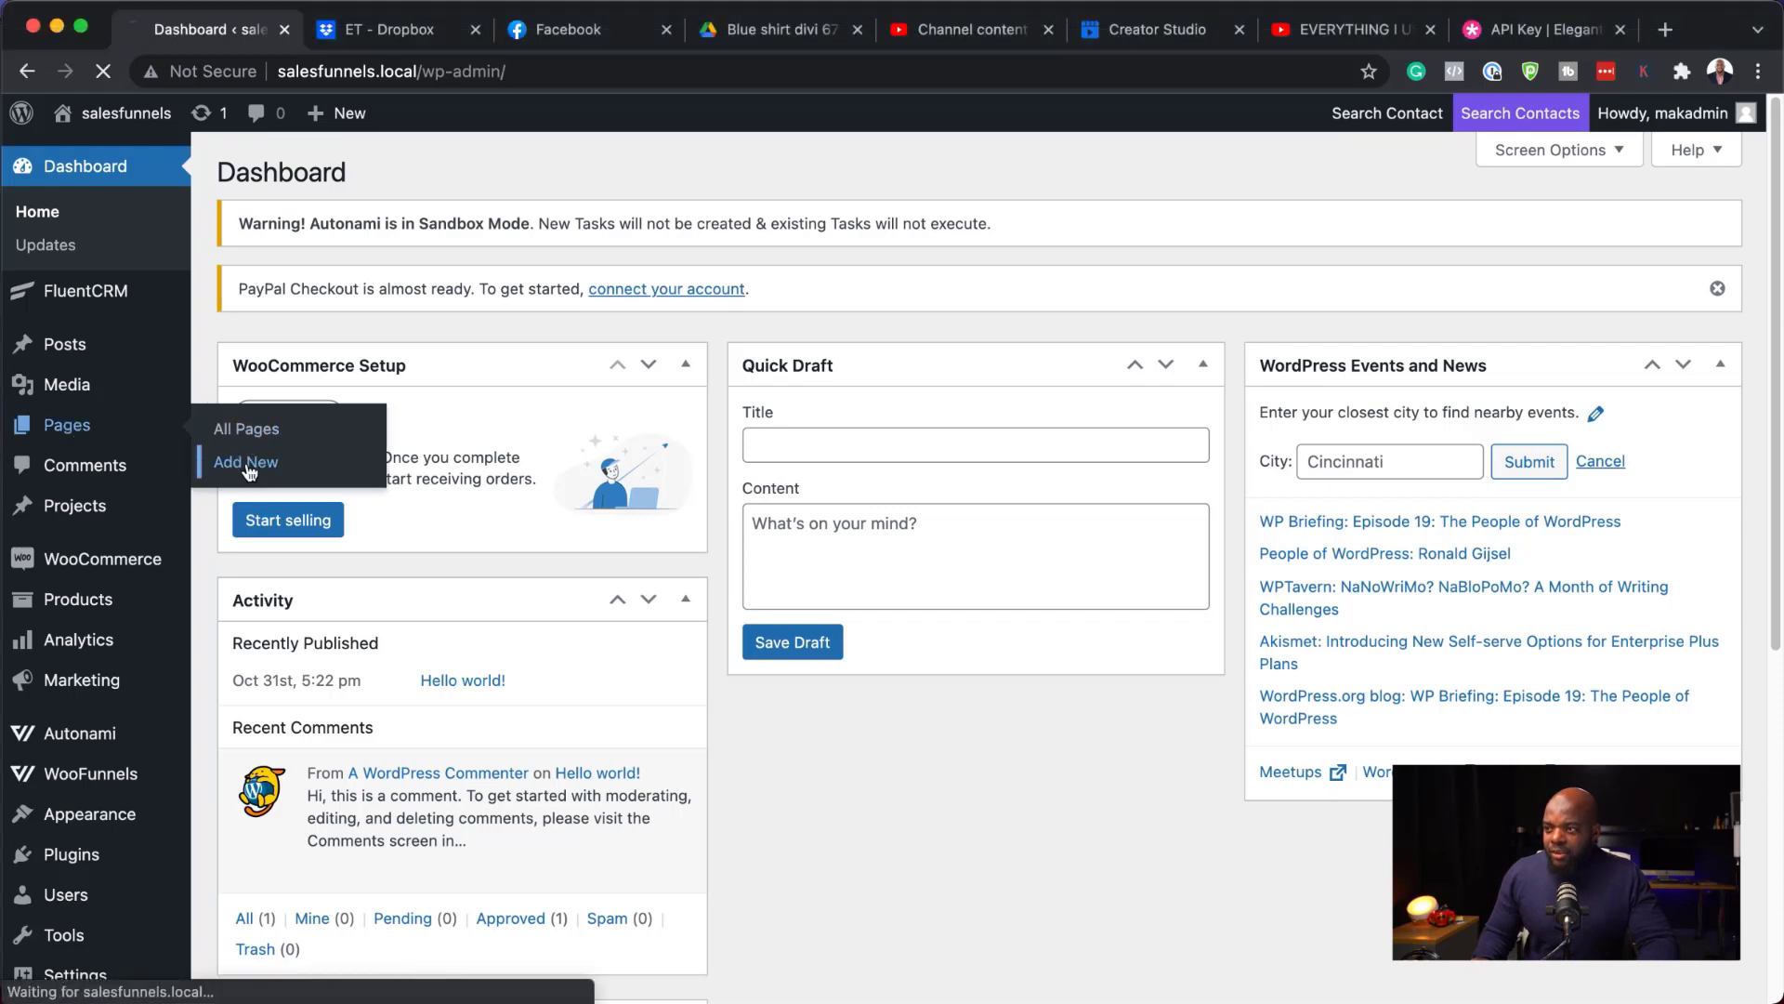
pyautogui.write('Mak')
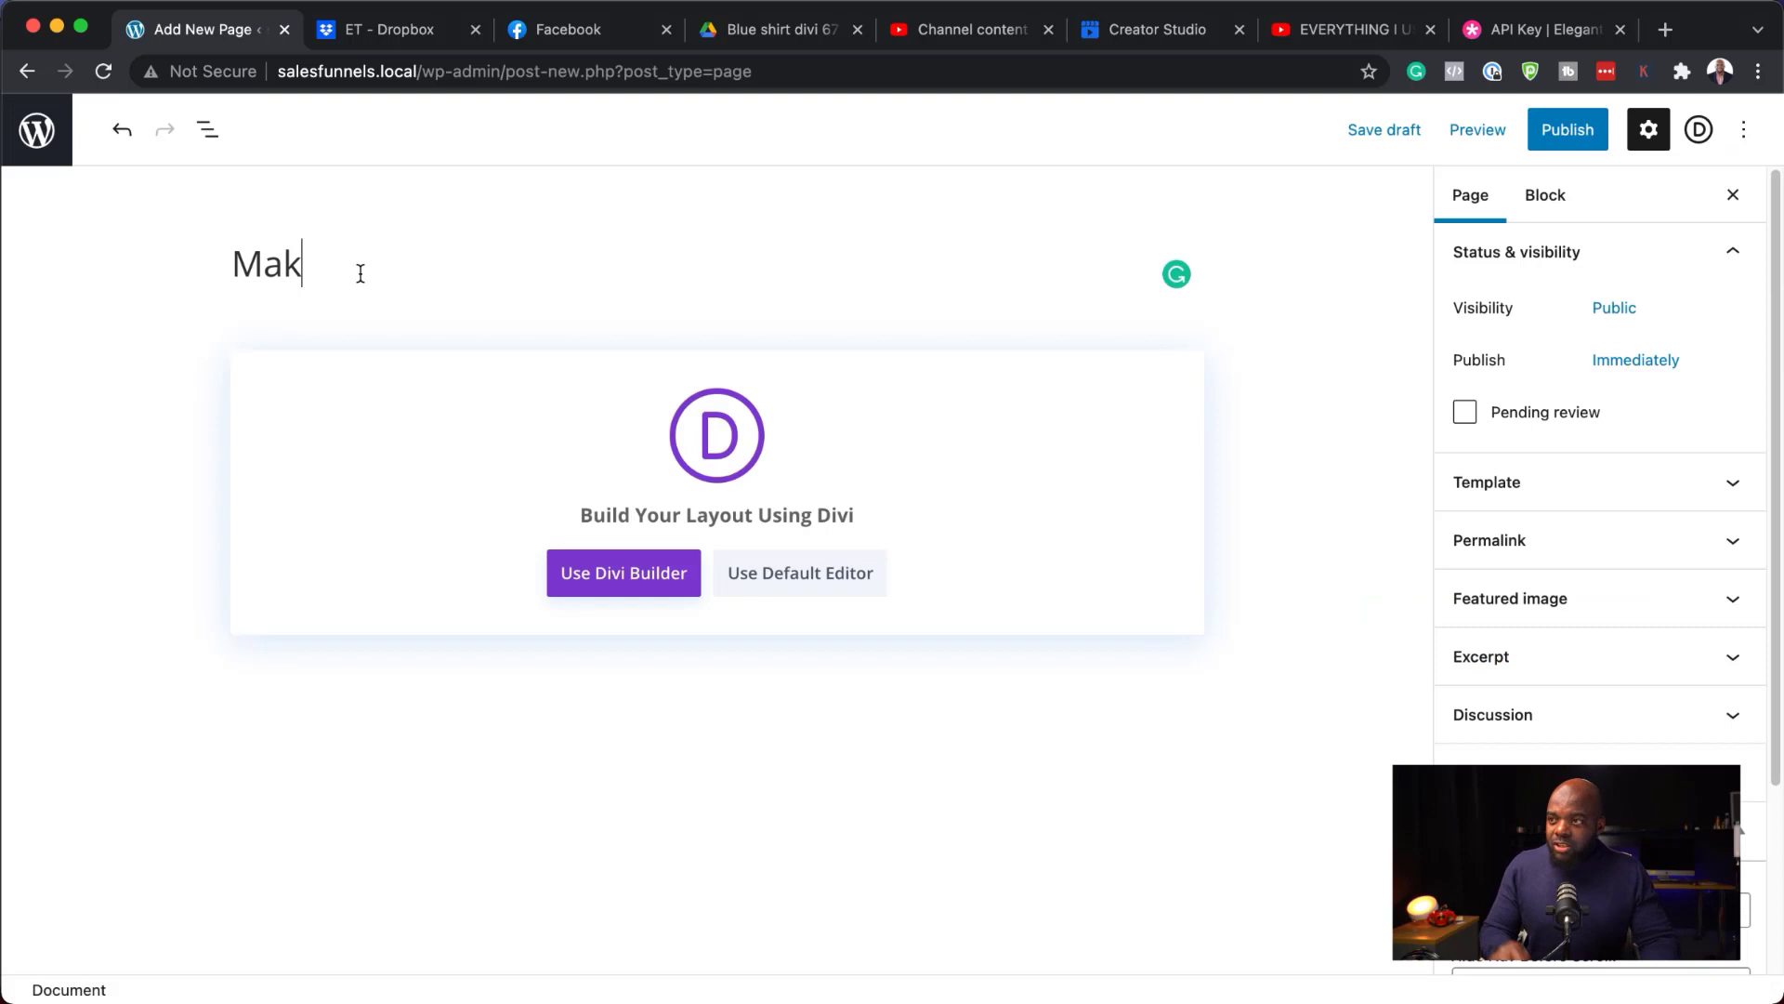
pyautogui.click(613, 570)
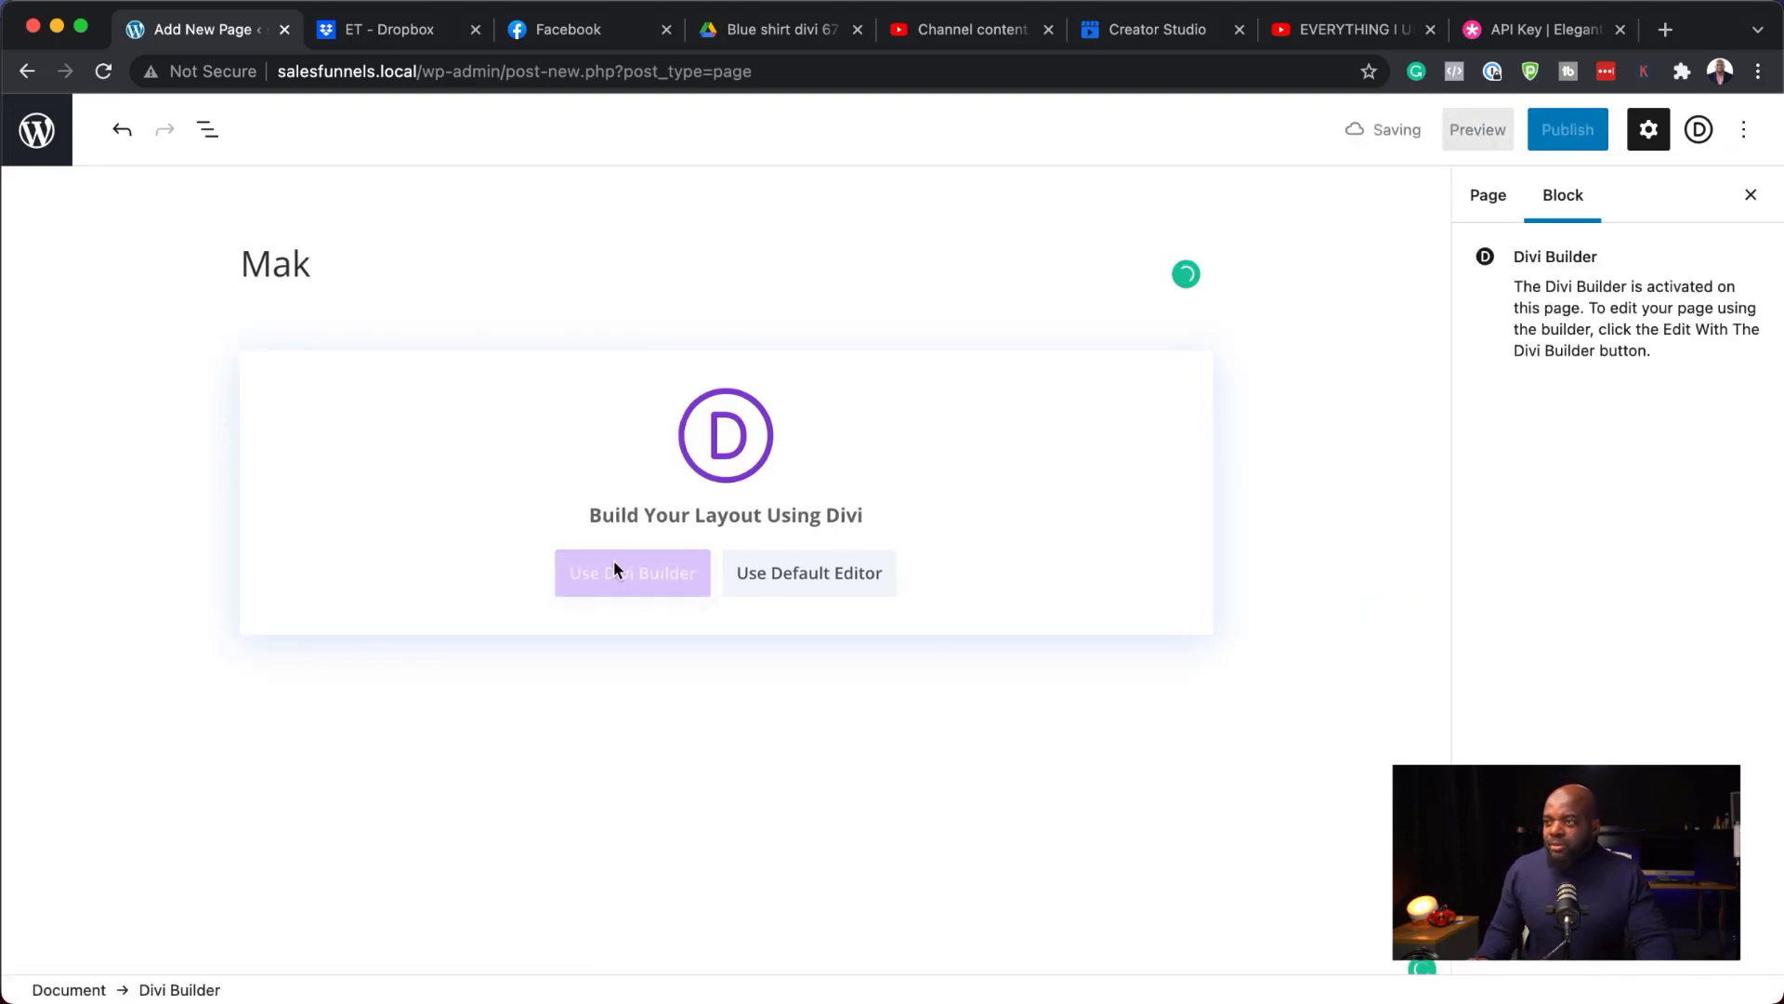
pyautogui.click(523, 596)
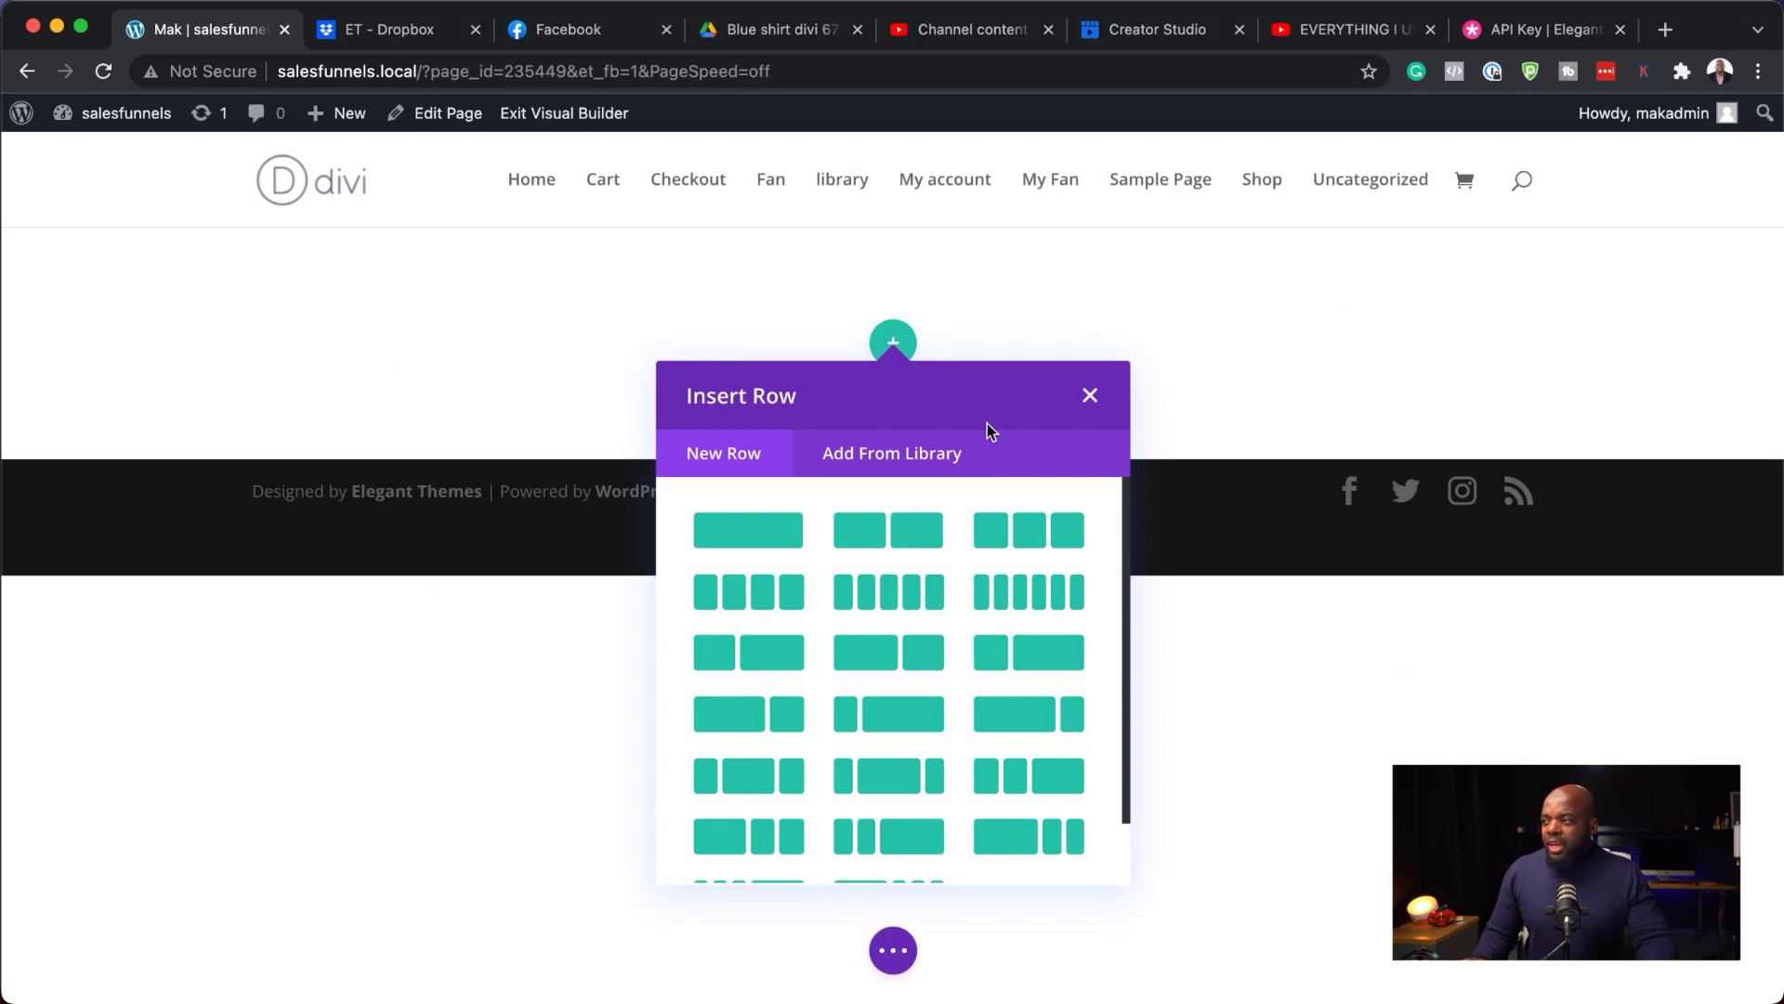
# Insert a two-column row and add a Video module to its left column
pyautogui.click(923, 541)
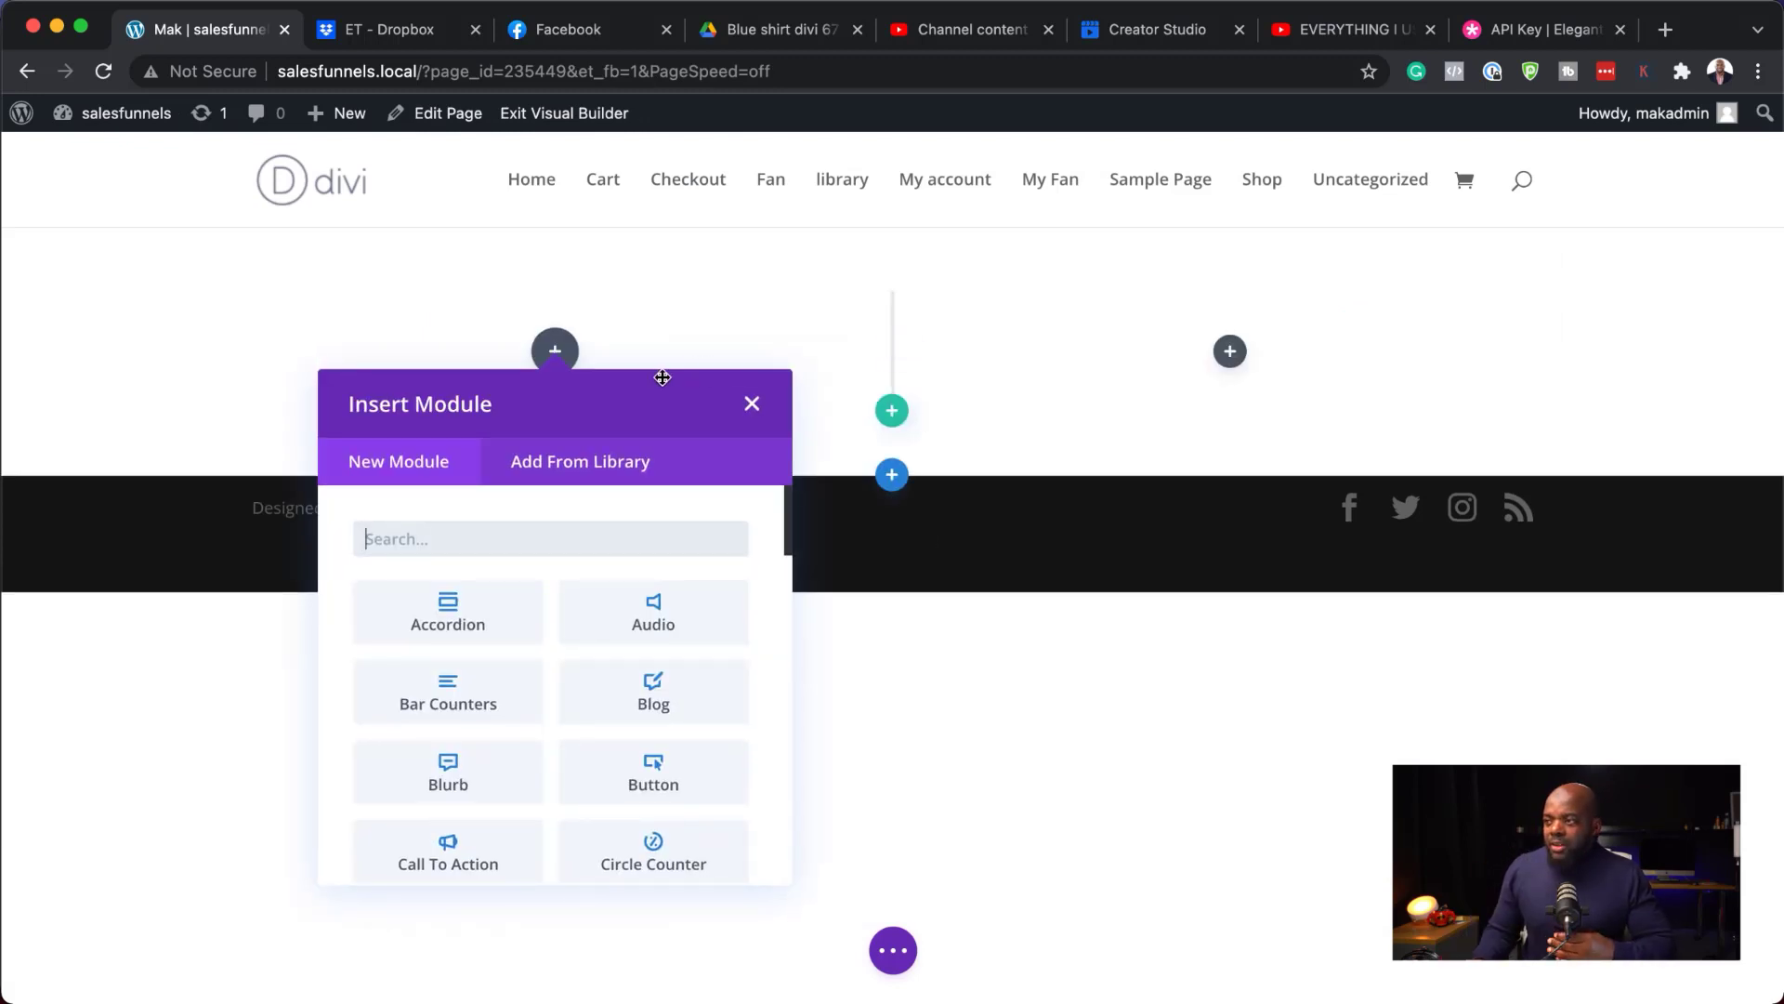
pyautogui.write('vi')
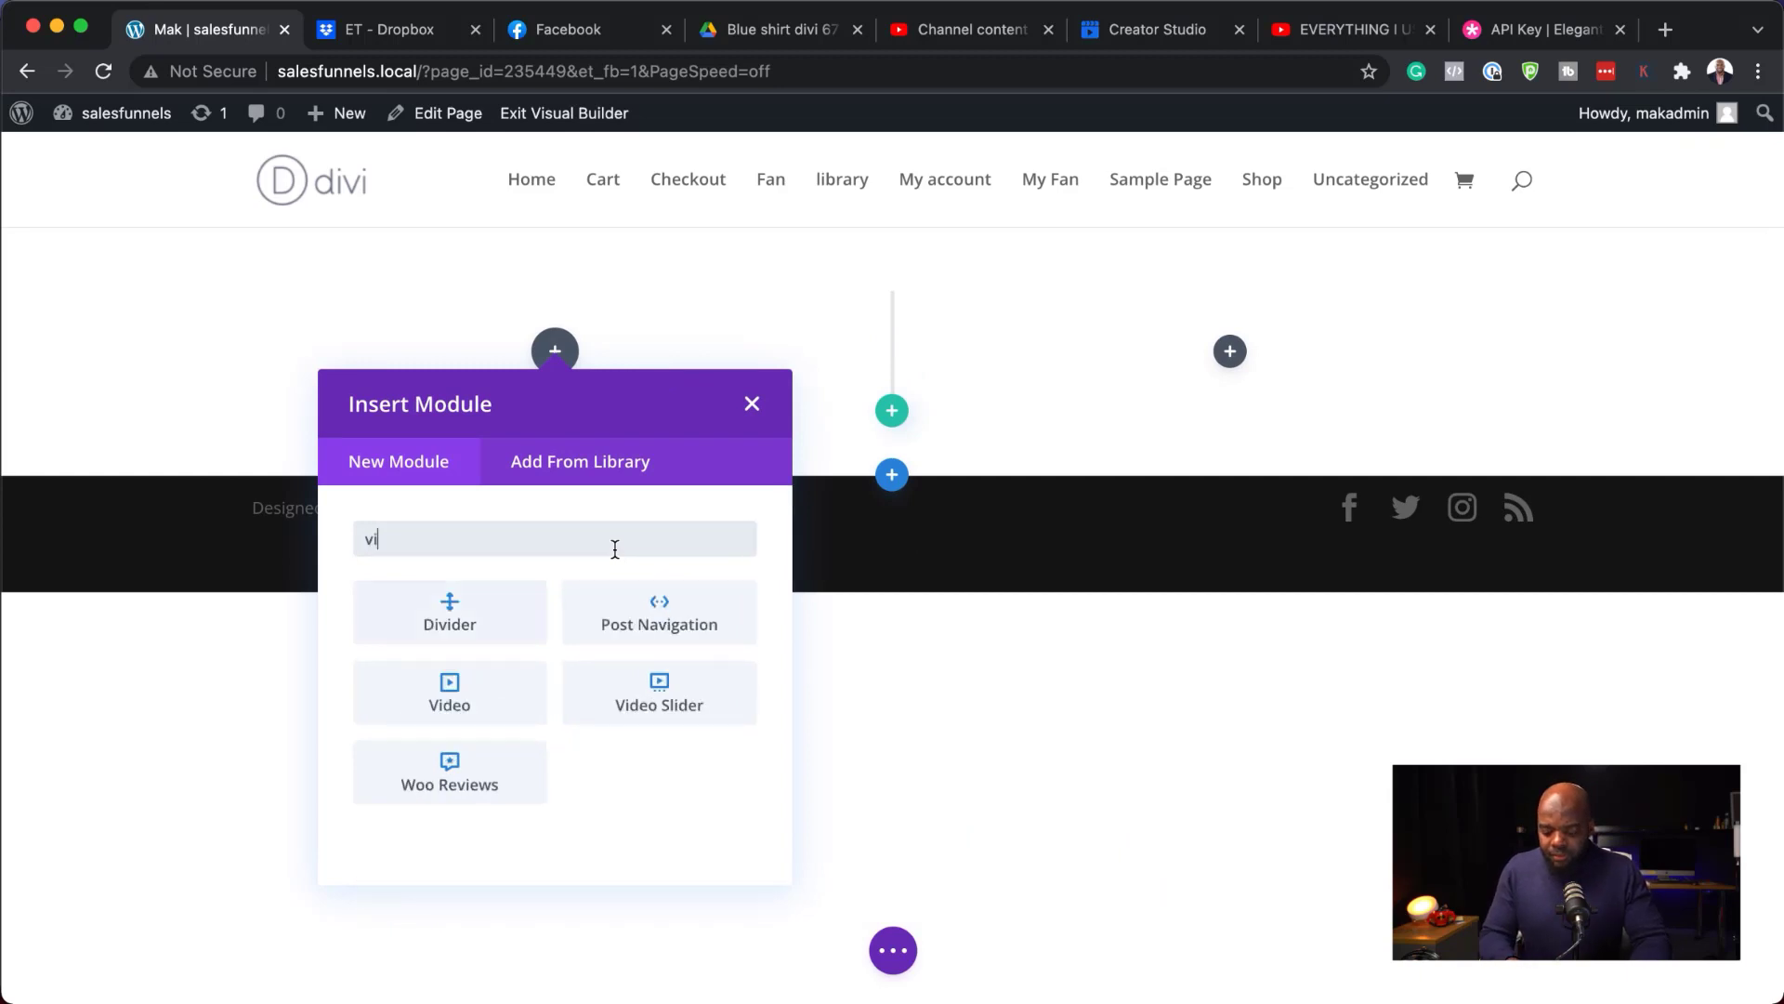
pyautogui.write('deo')
pyautogui.click(660, 617)
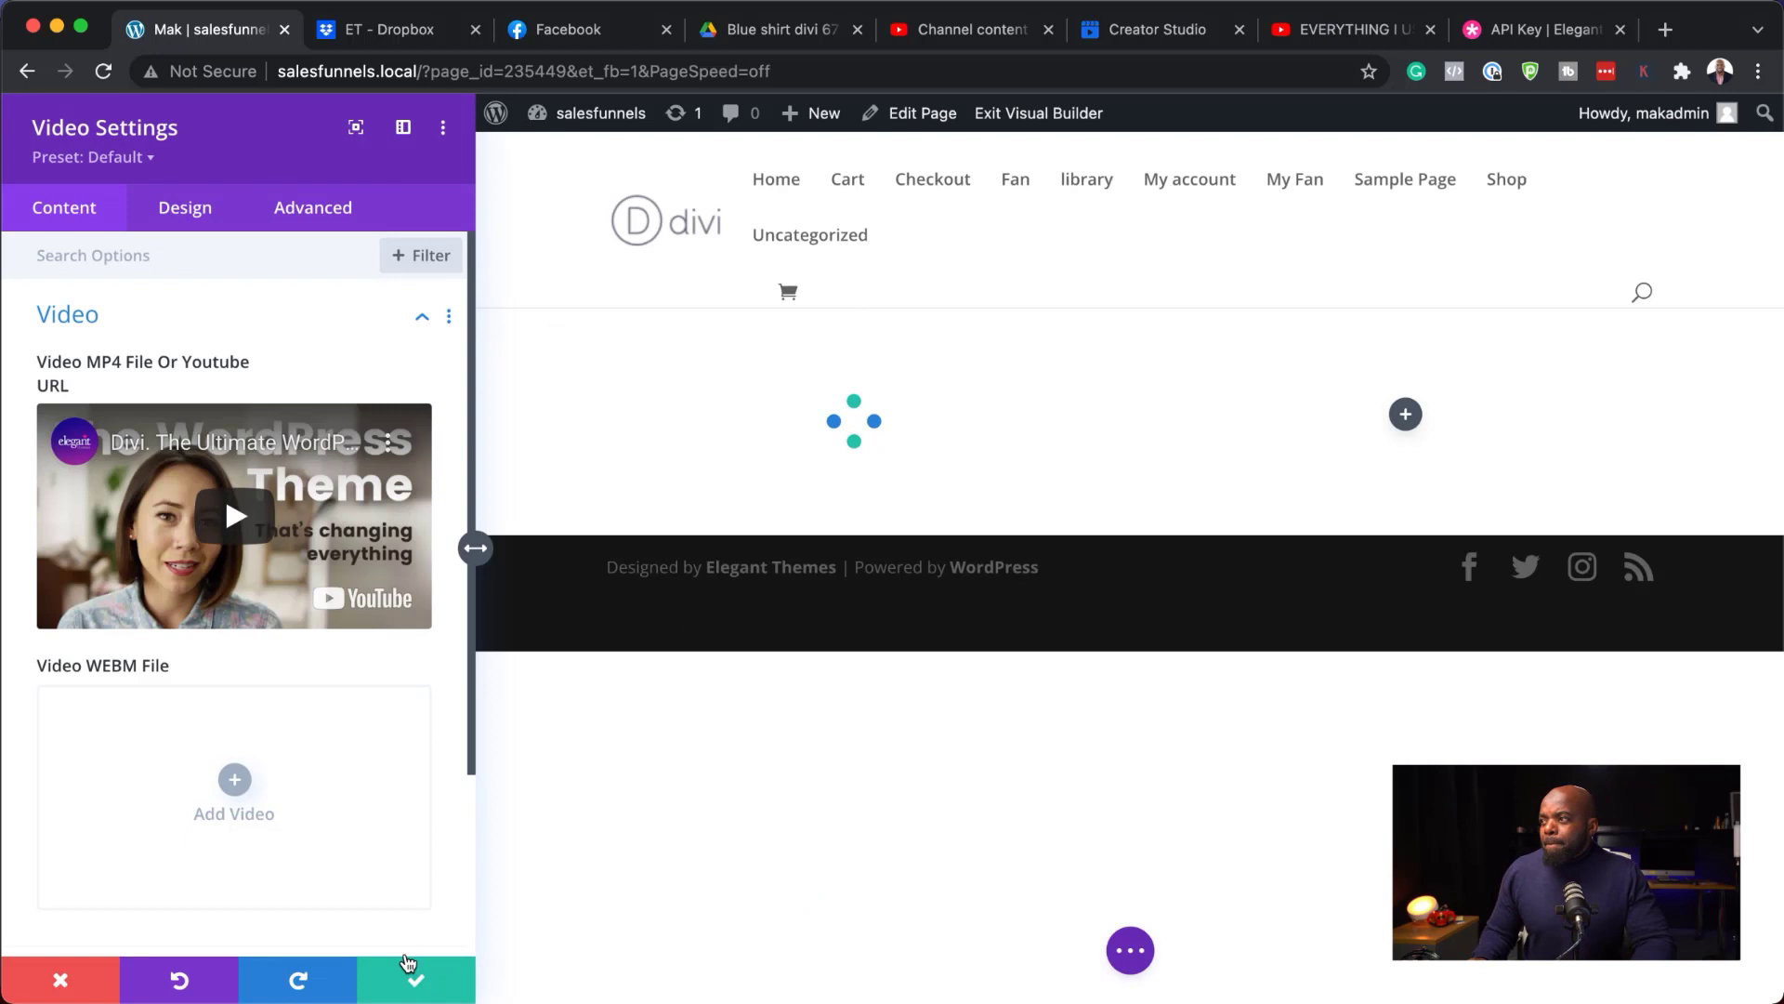
# Give the section a black background colour and save the section settings
pyautogui.click(407, 963)
pyautogui.click(64, 251)
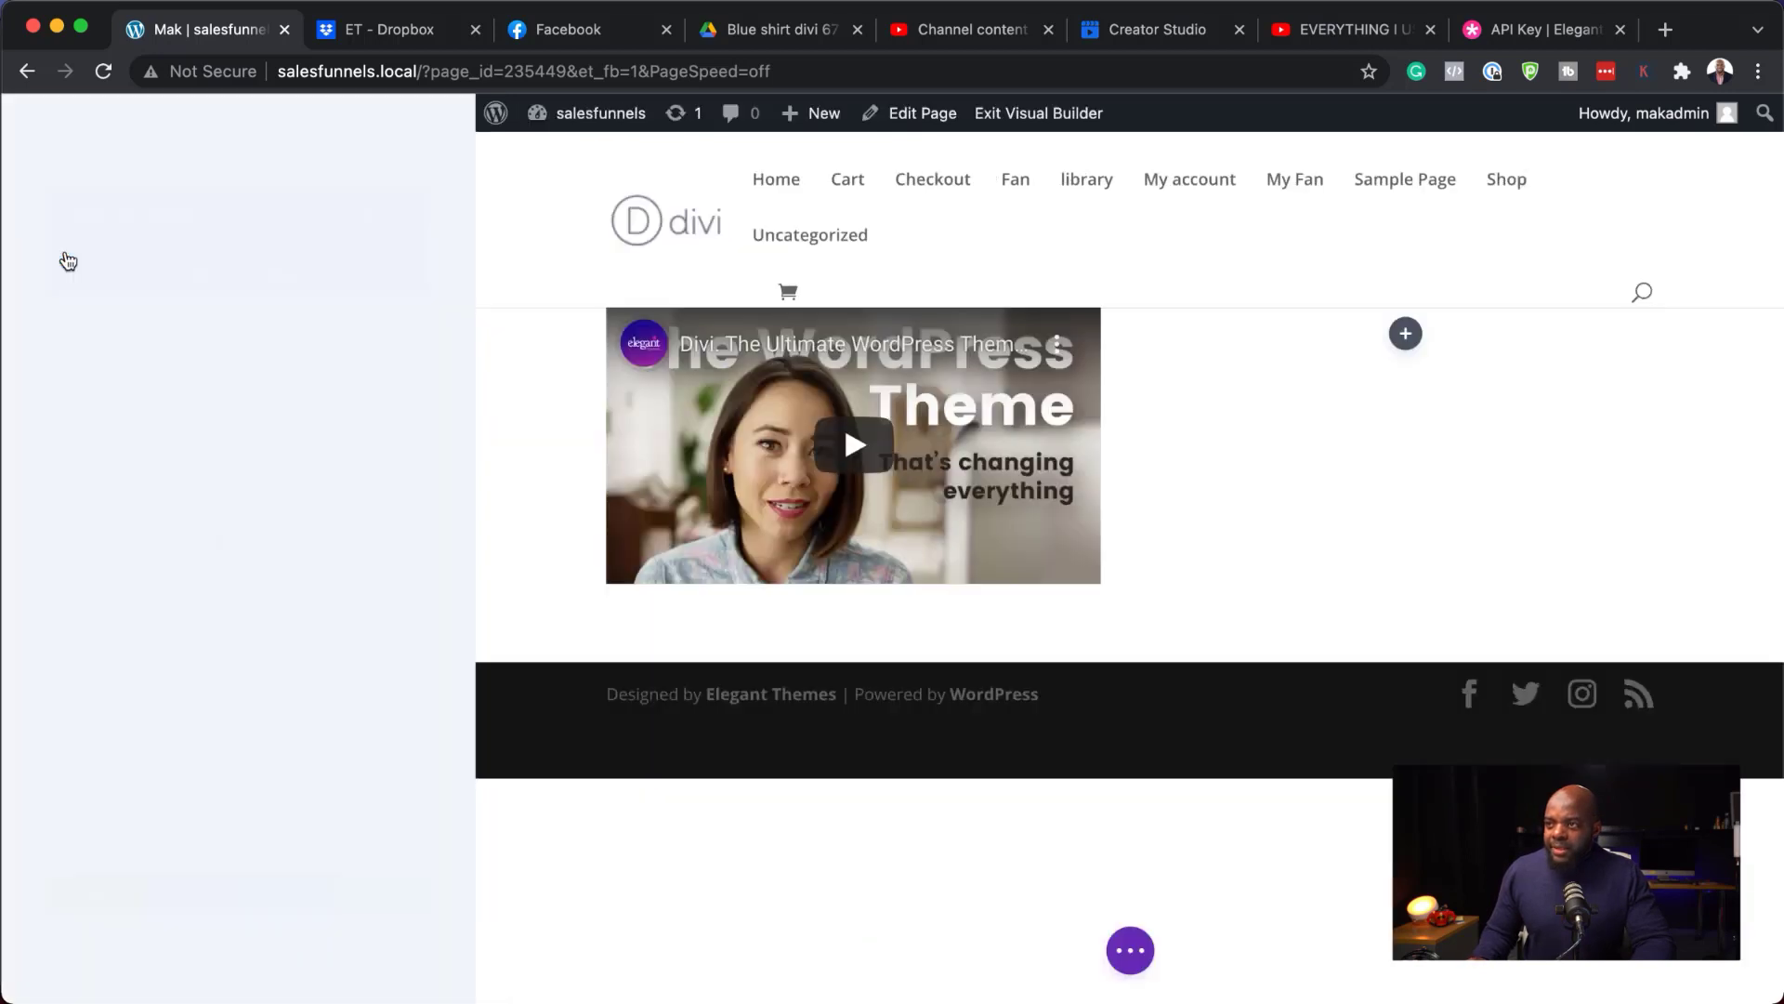
pyautogui.click(140, 386)
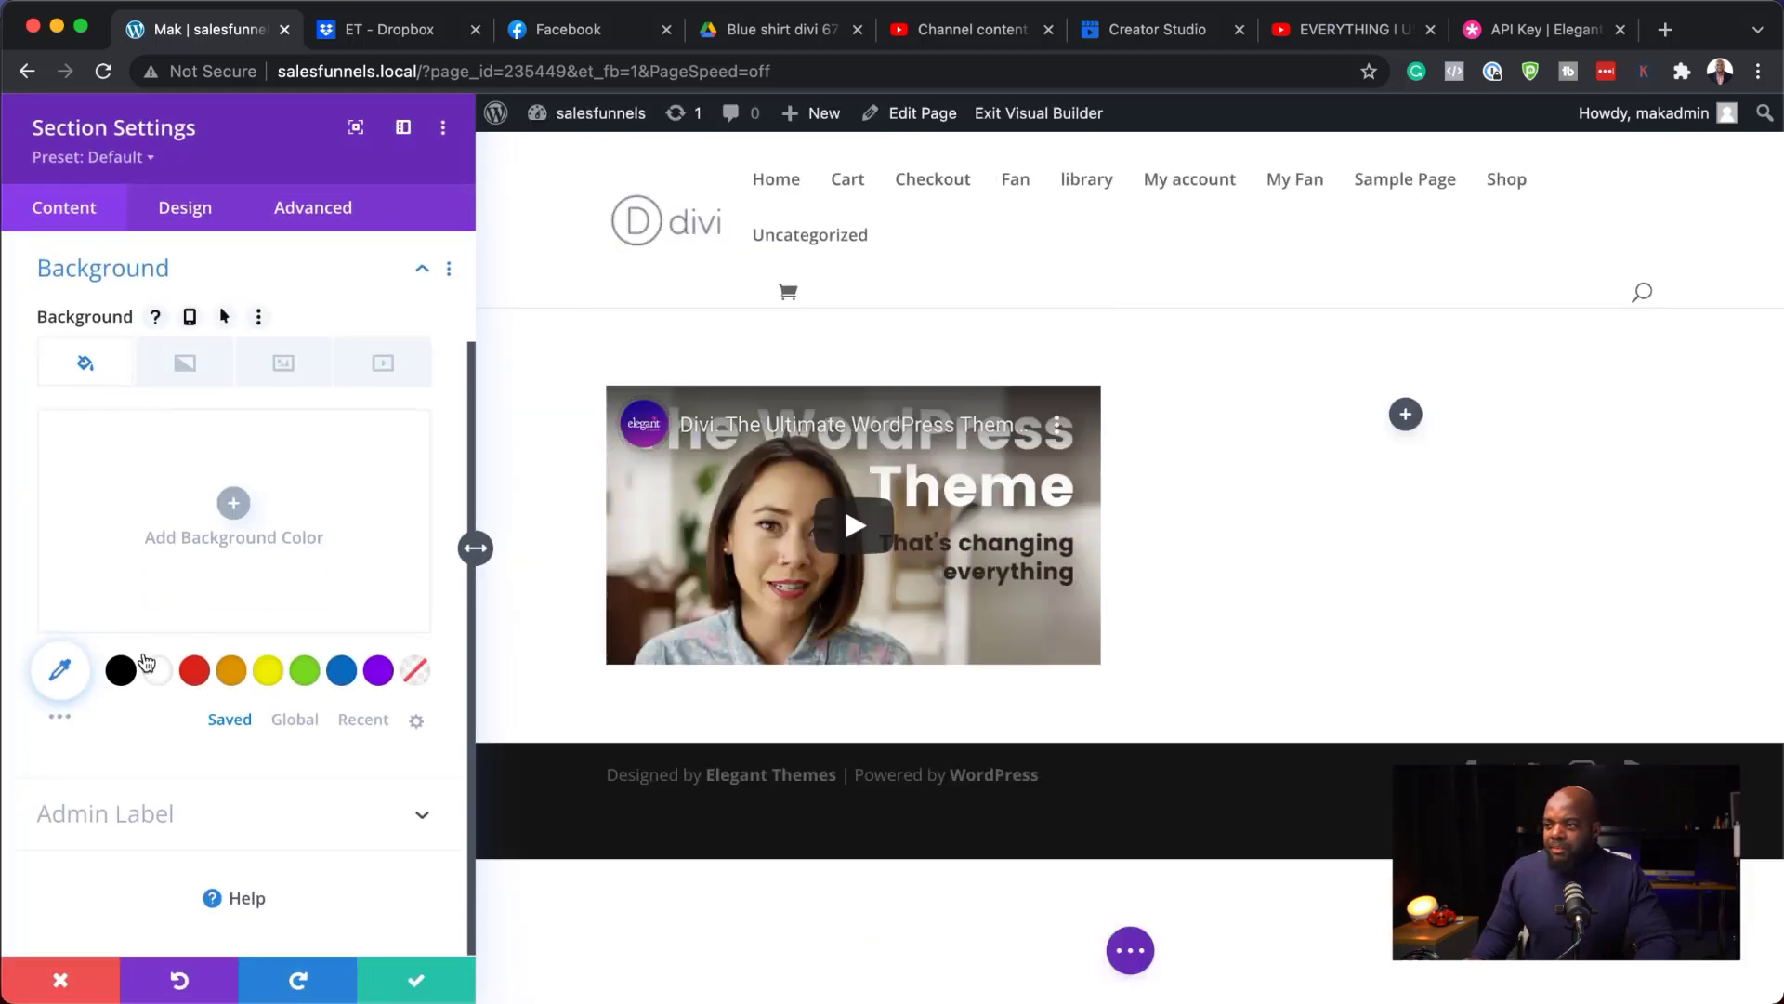
pyautogui.click(120, 670)
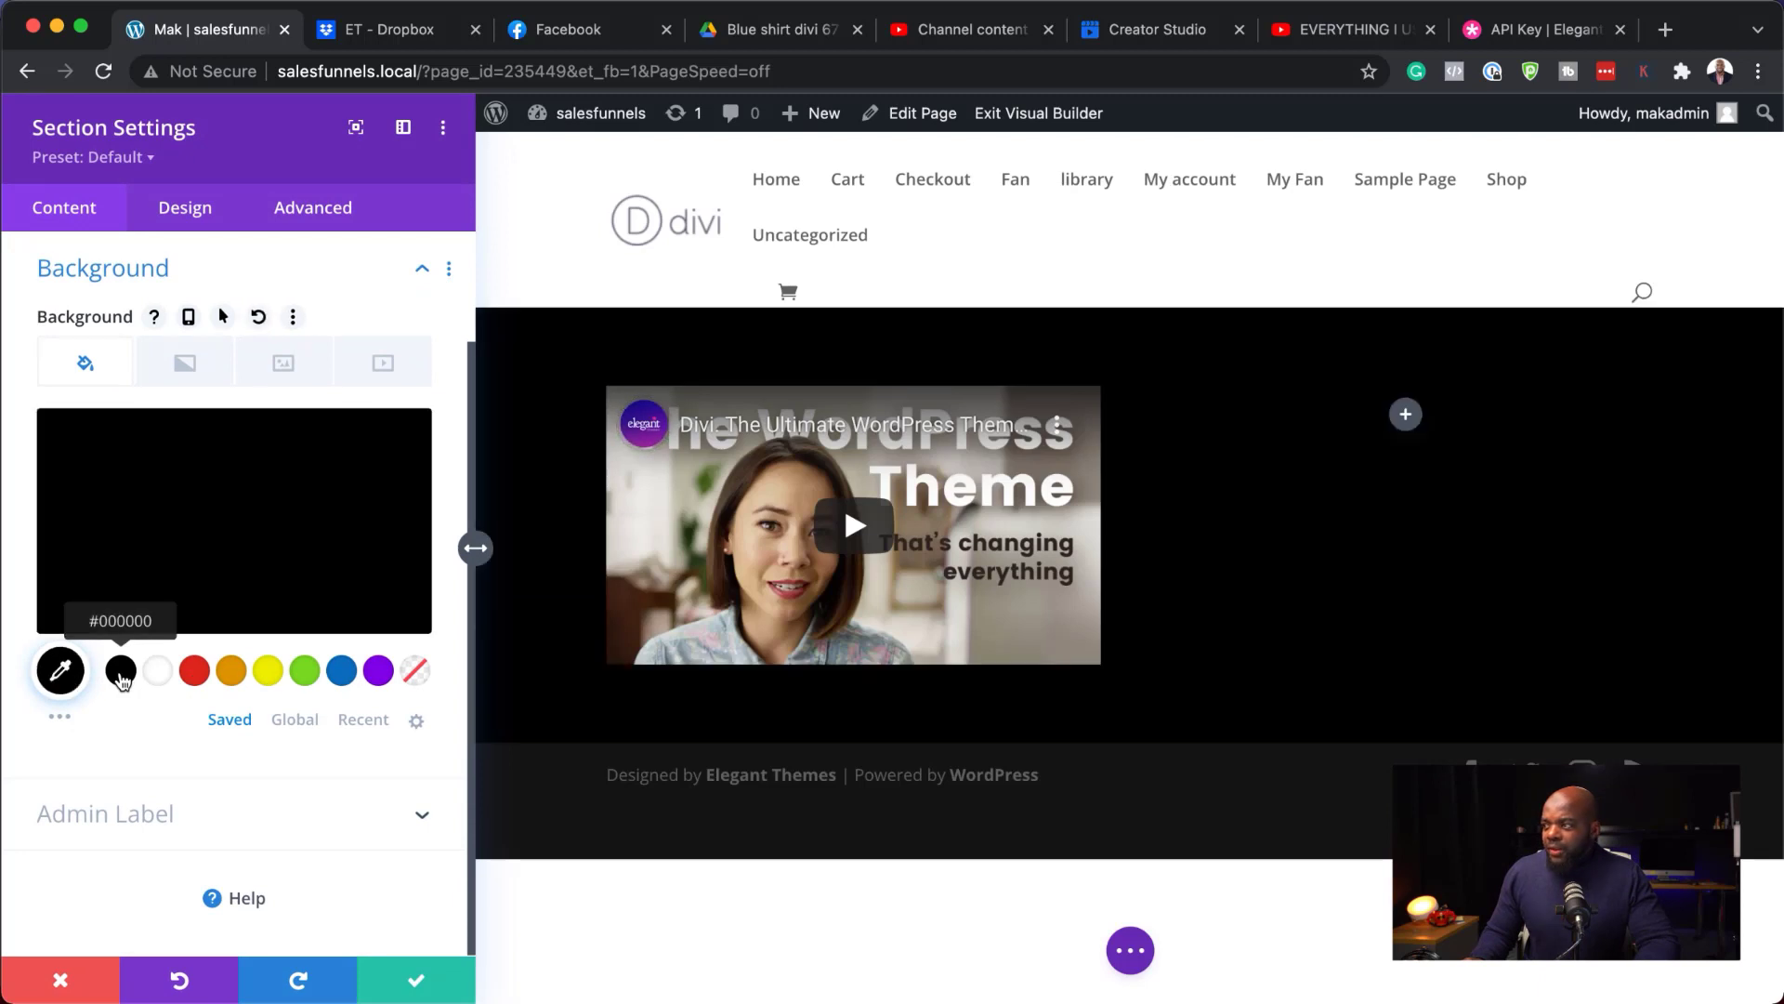
pyautogui.click(416, 991)
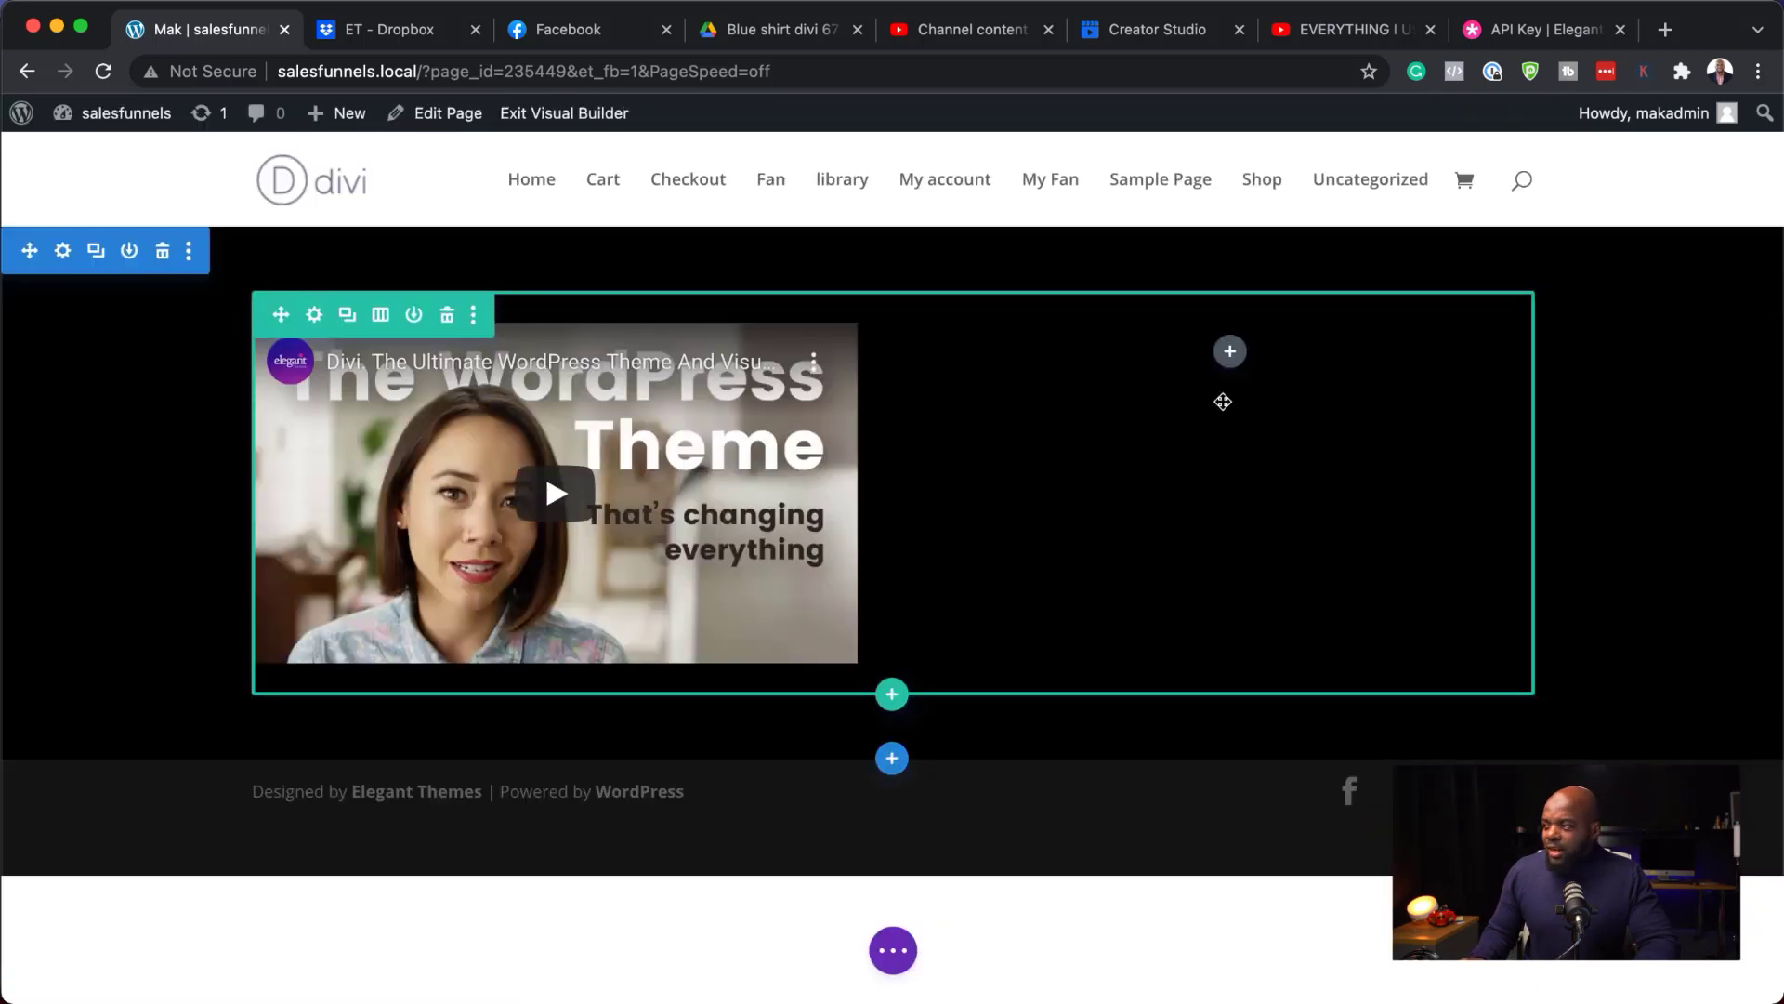
# Add a Text module to the right column and trim its placeholder paragraph
pyautogui.click(1229, 351)
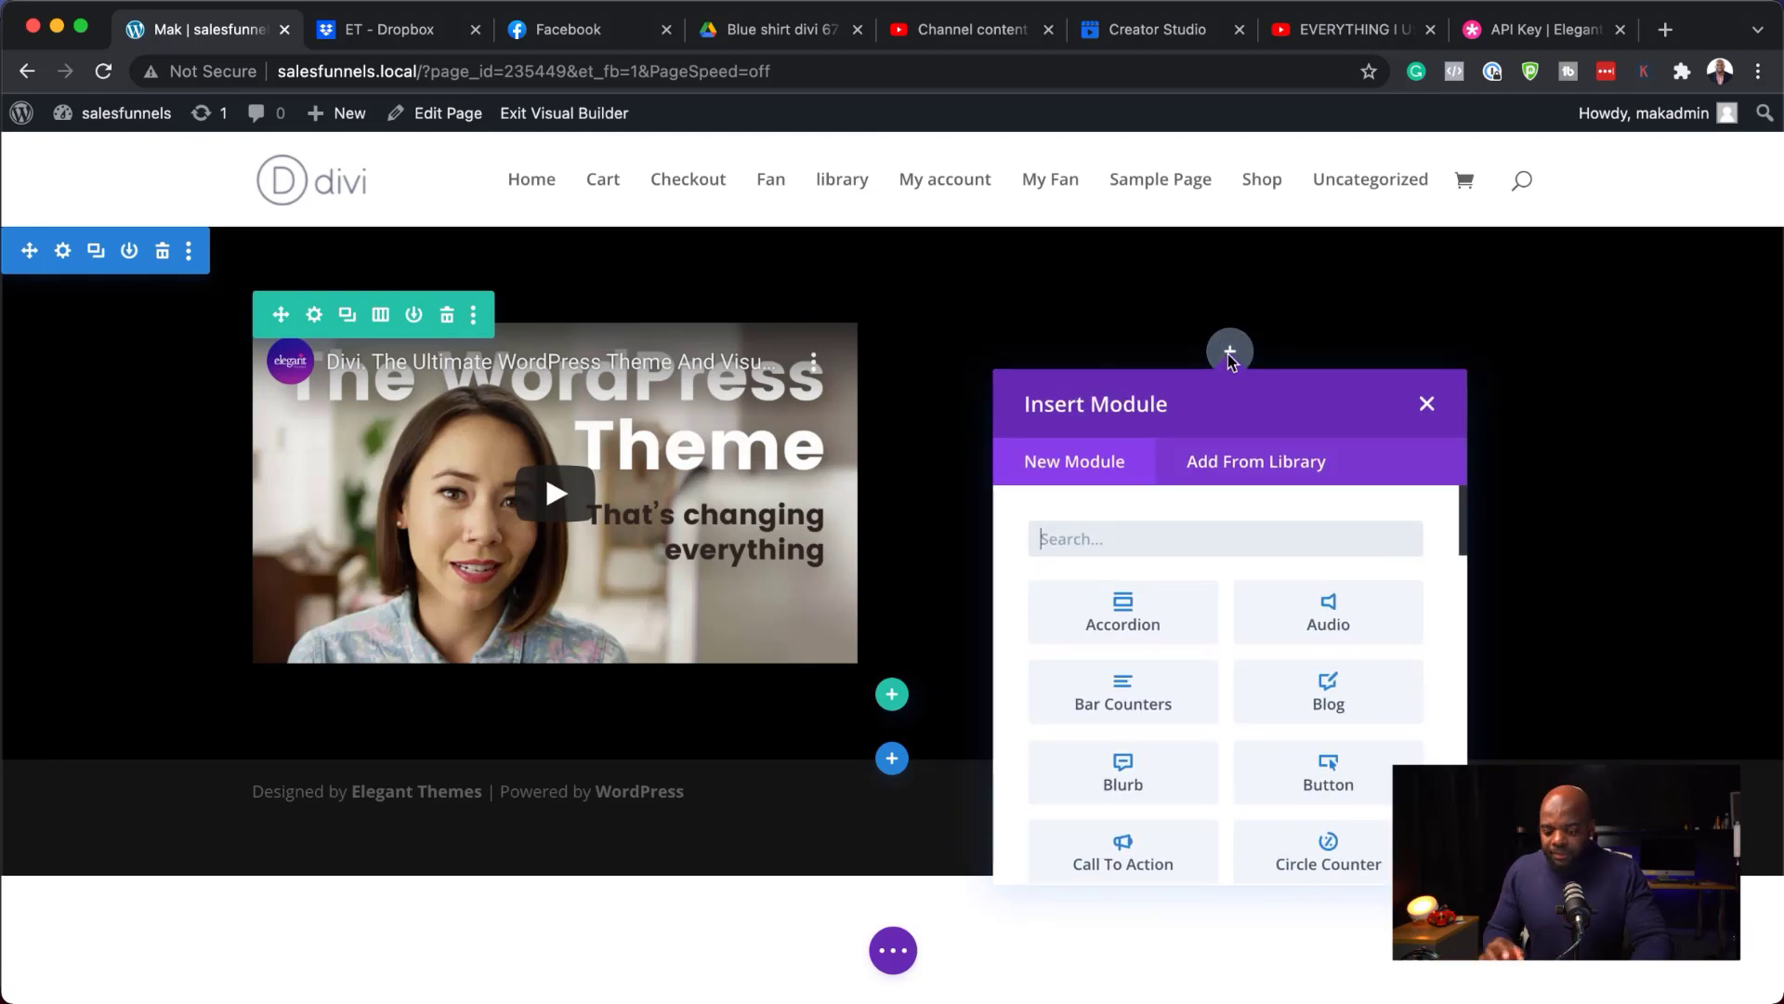
pyautogui.write('tex')
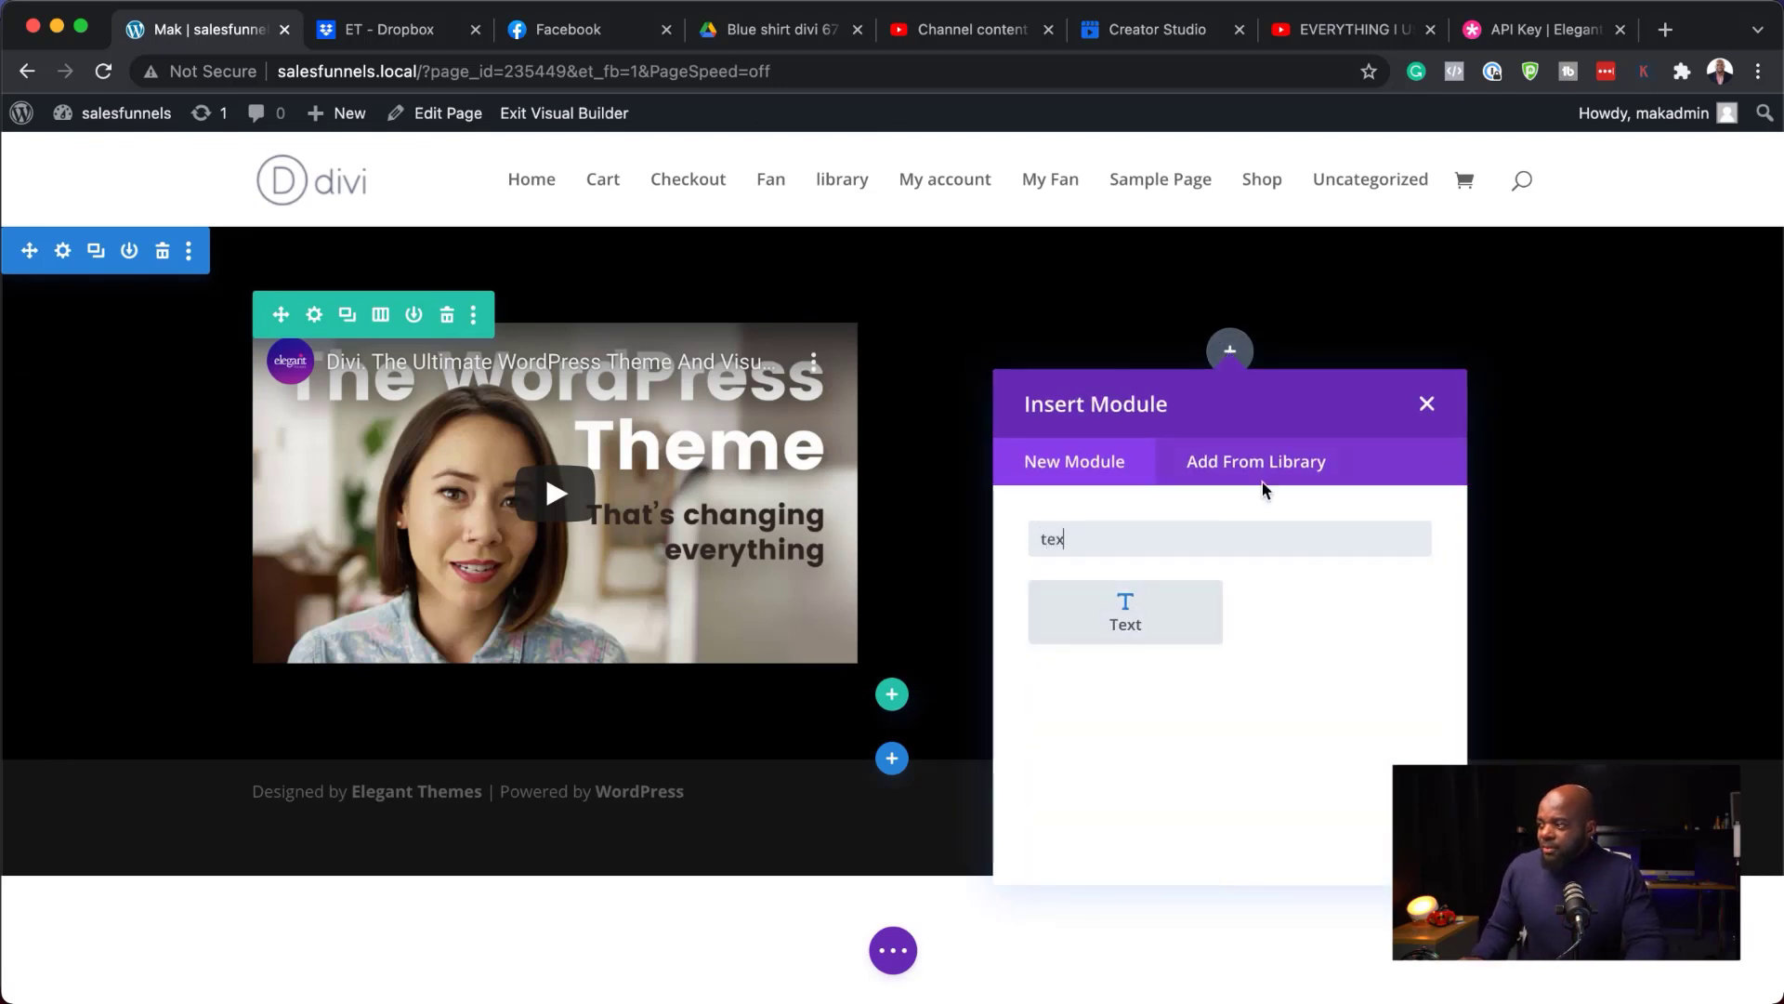
pyautogui.click(1152, 631)
pyautogui.moveTo(307, 711); pyautogui.dragTo(206, 653)
pyautogui.write('.')
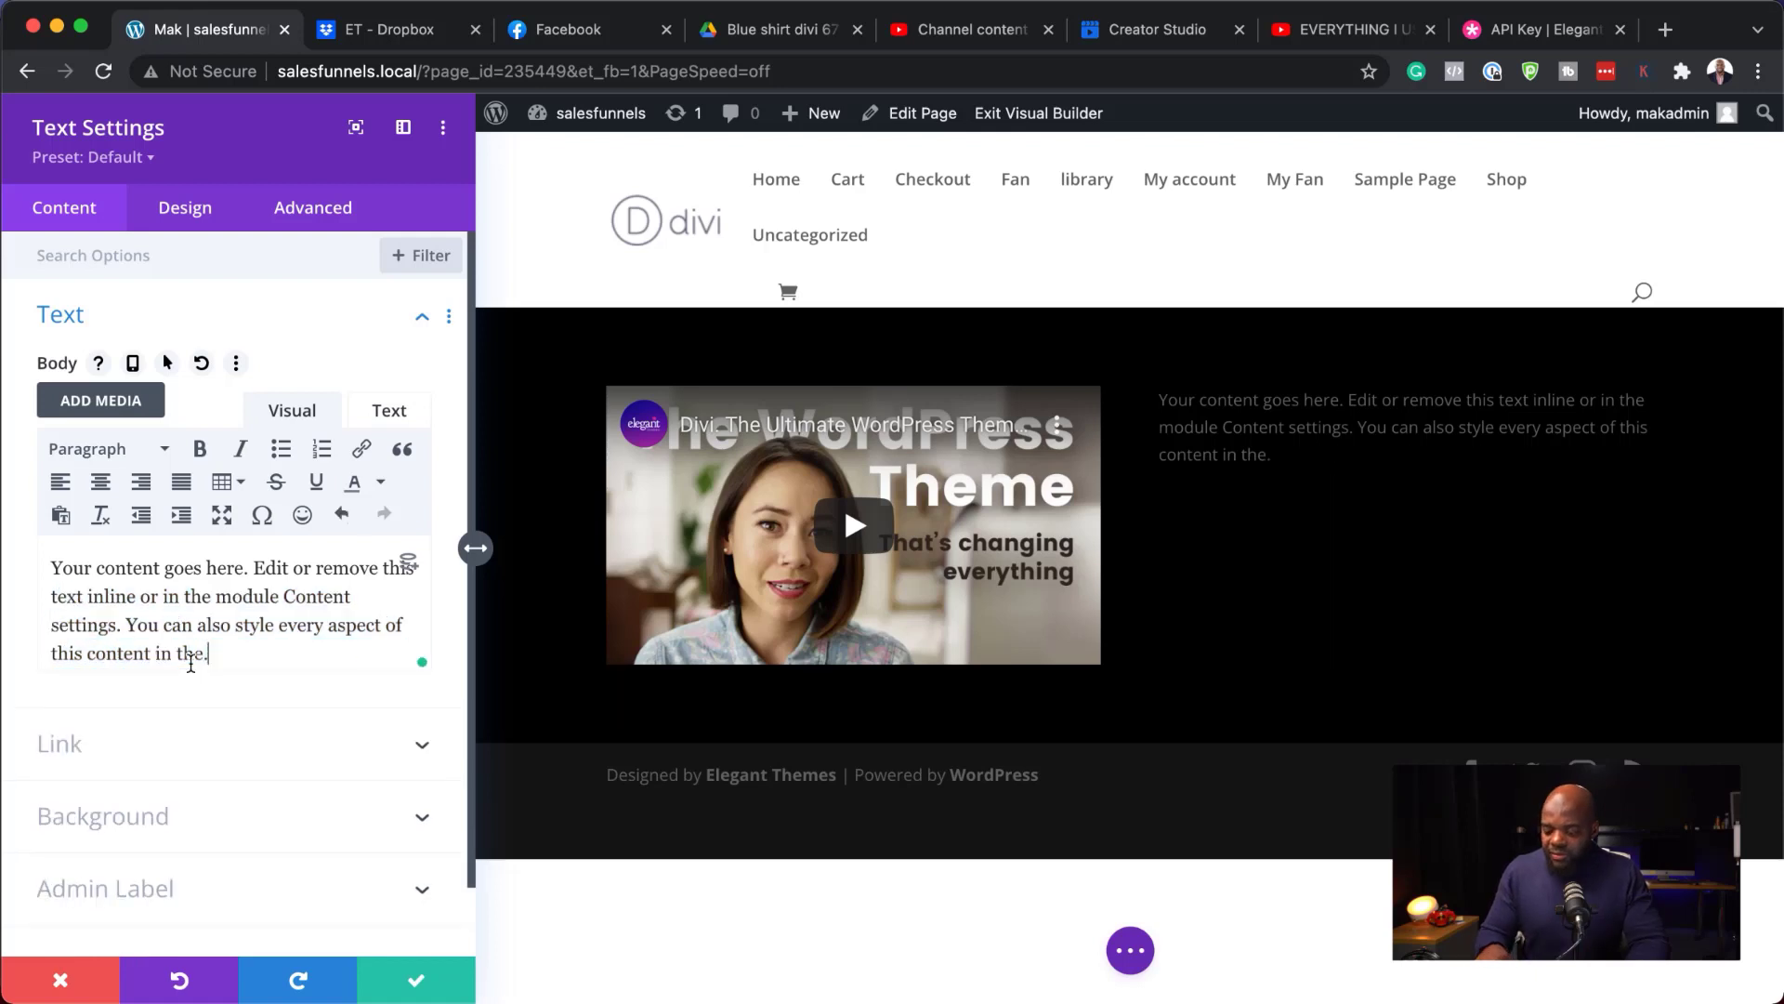
# Style the body text as white Poppins at 16px and save the text module
pyautogui.click(188, 210)
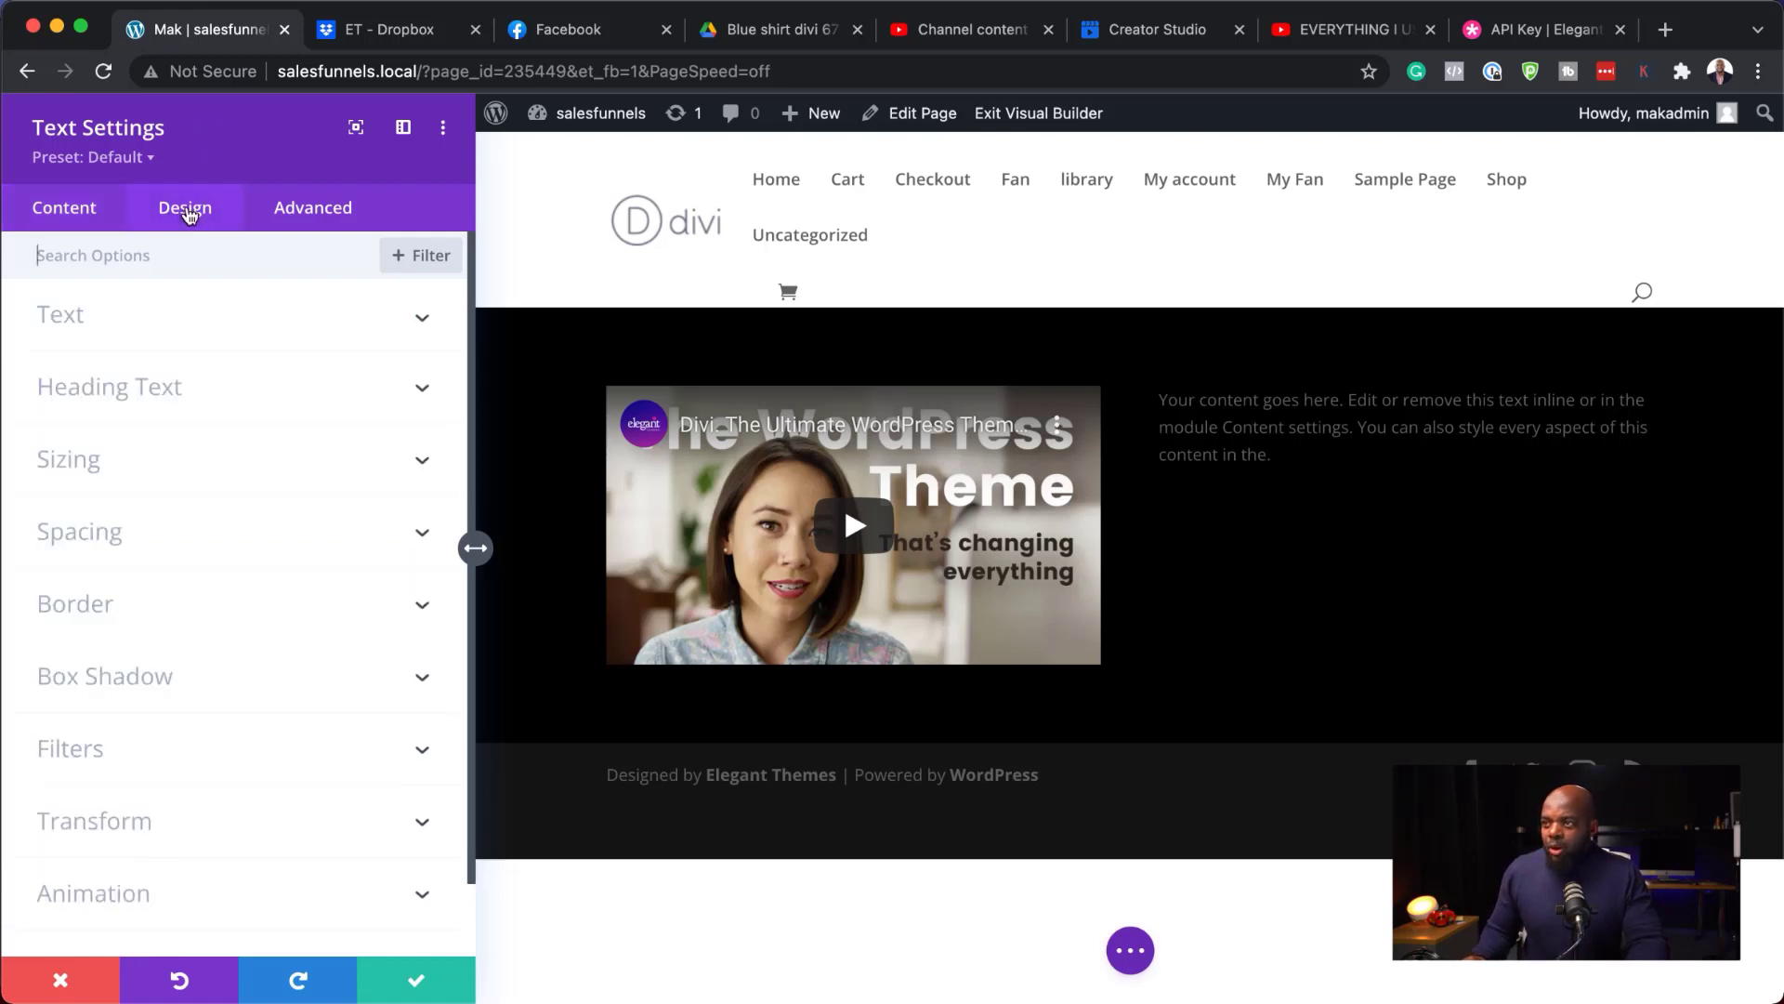
pyautogui.click(130, 327)
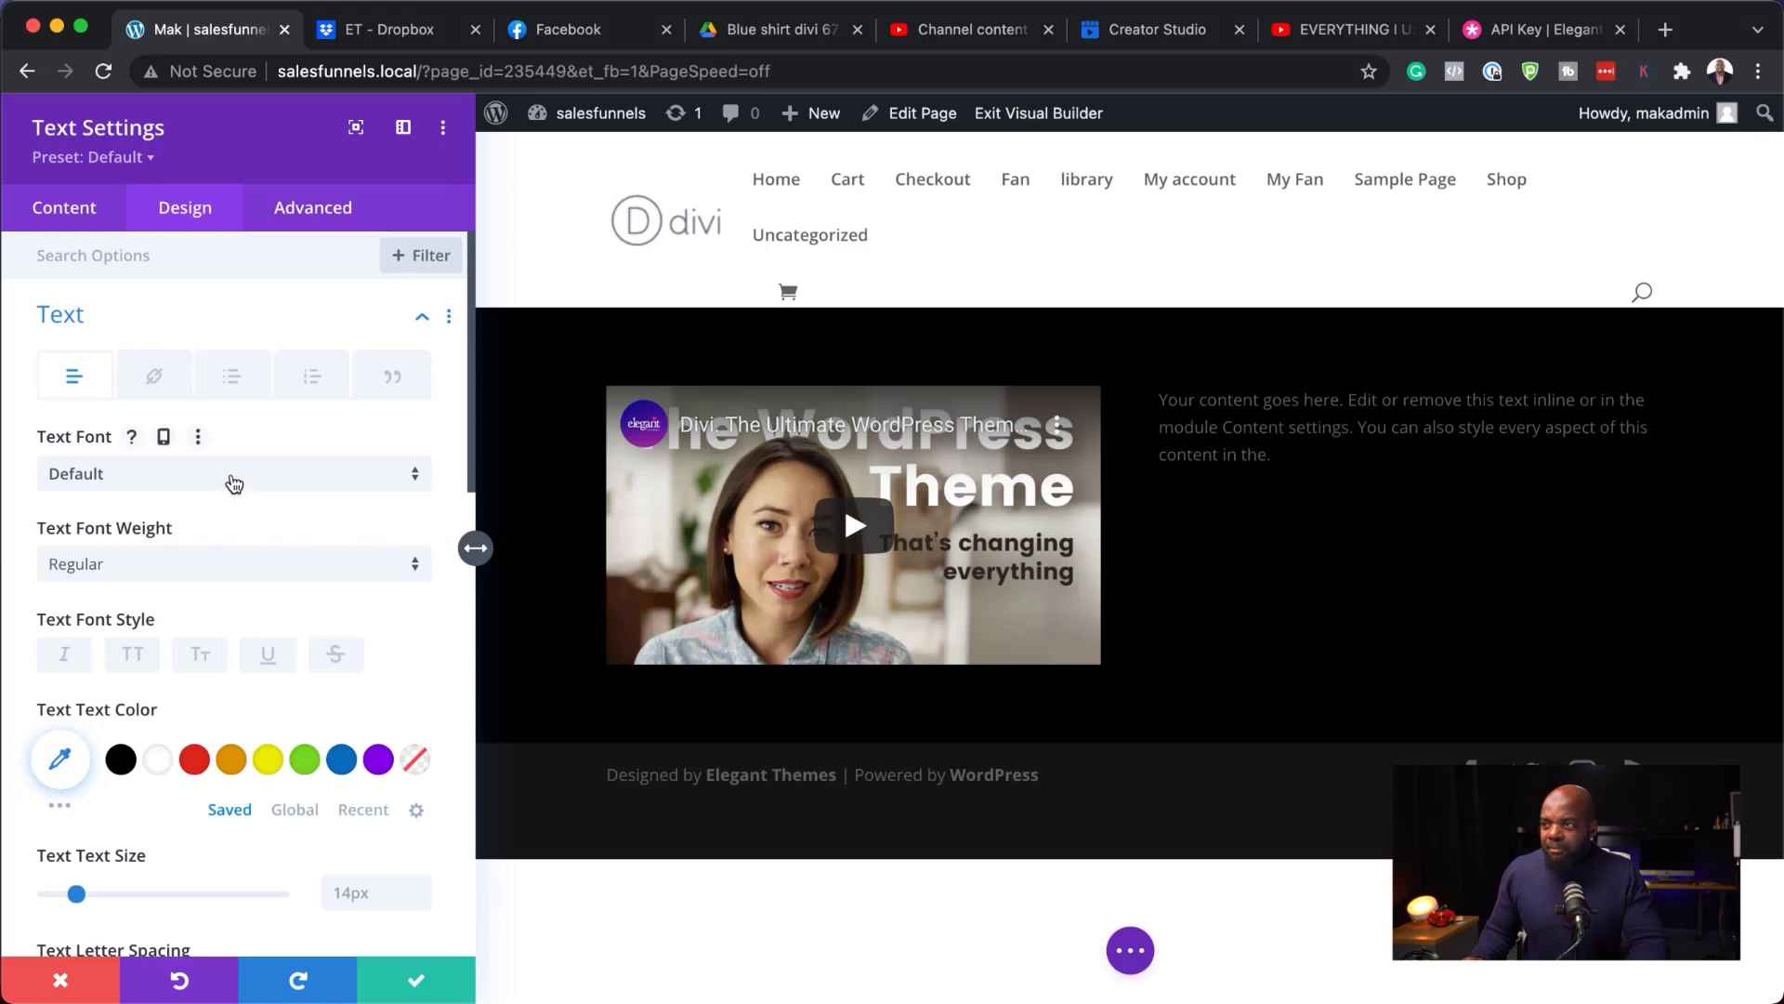
pyautogui.click(233, 476)
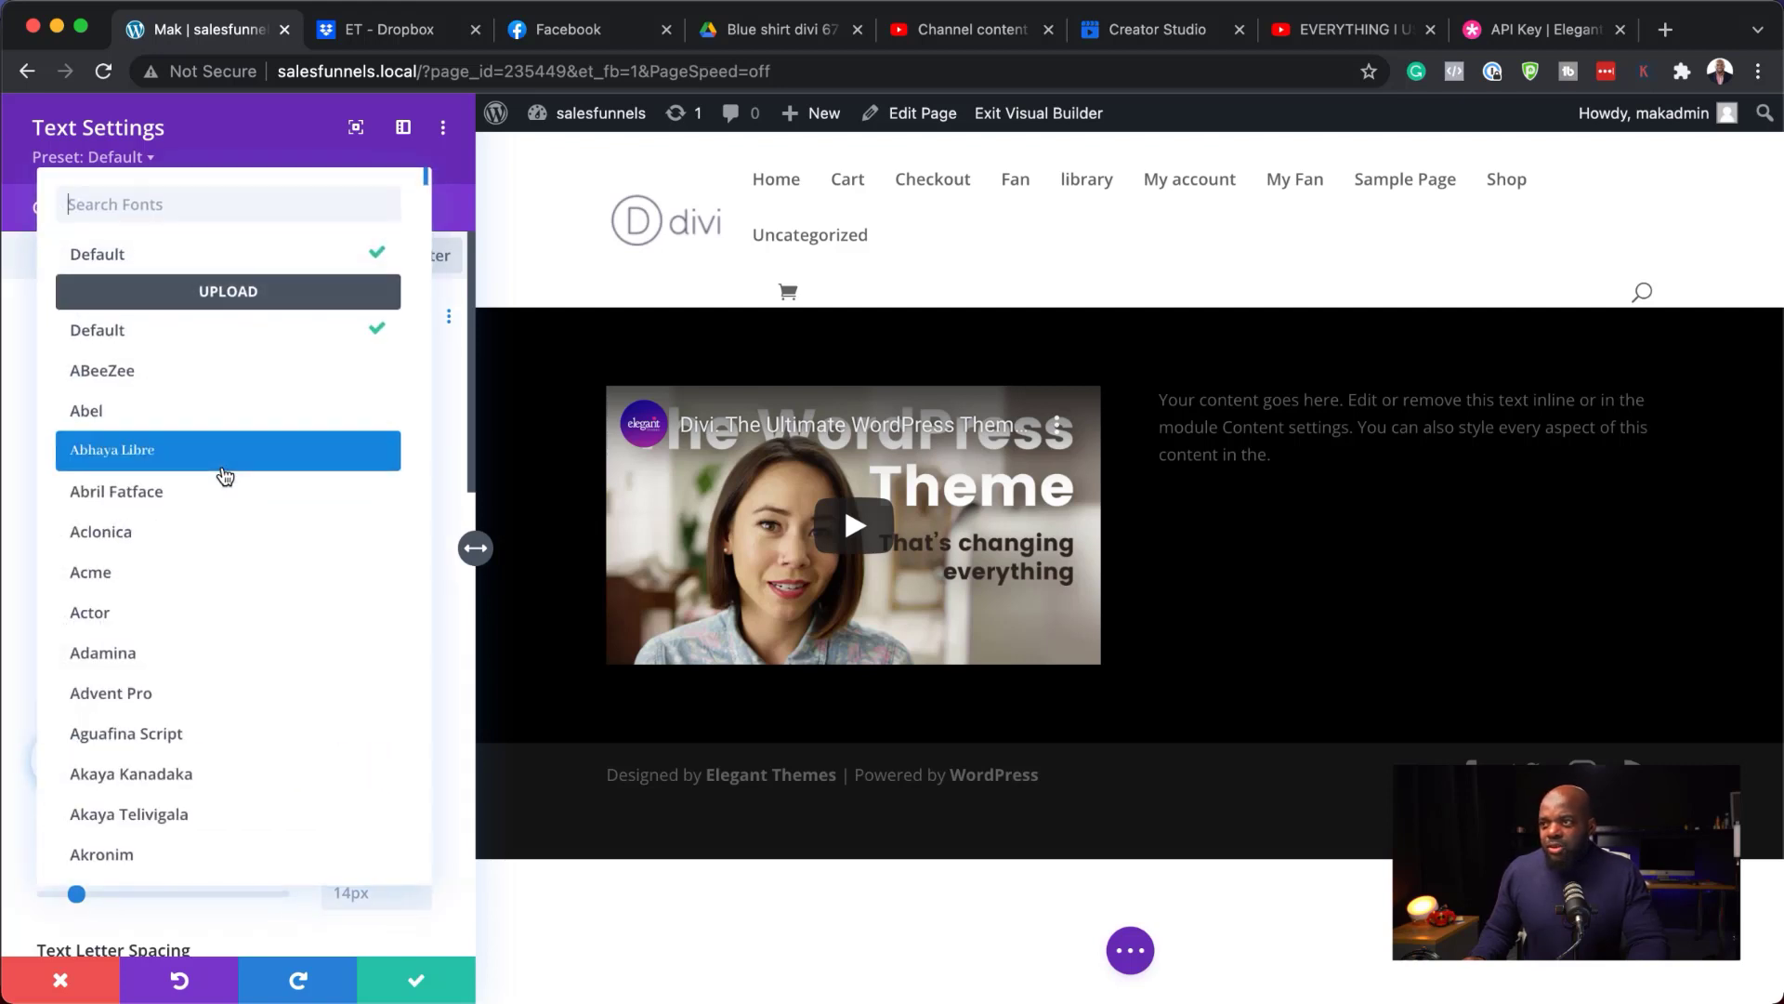
pyautogui.write('pop')
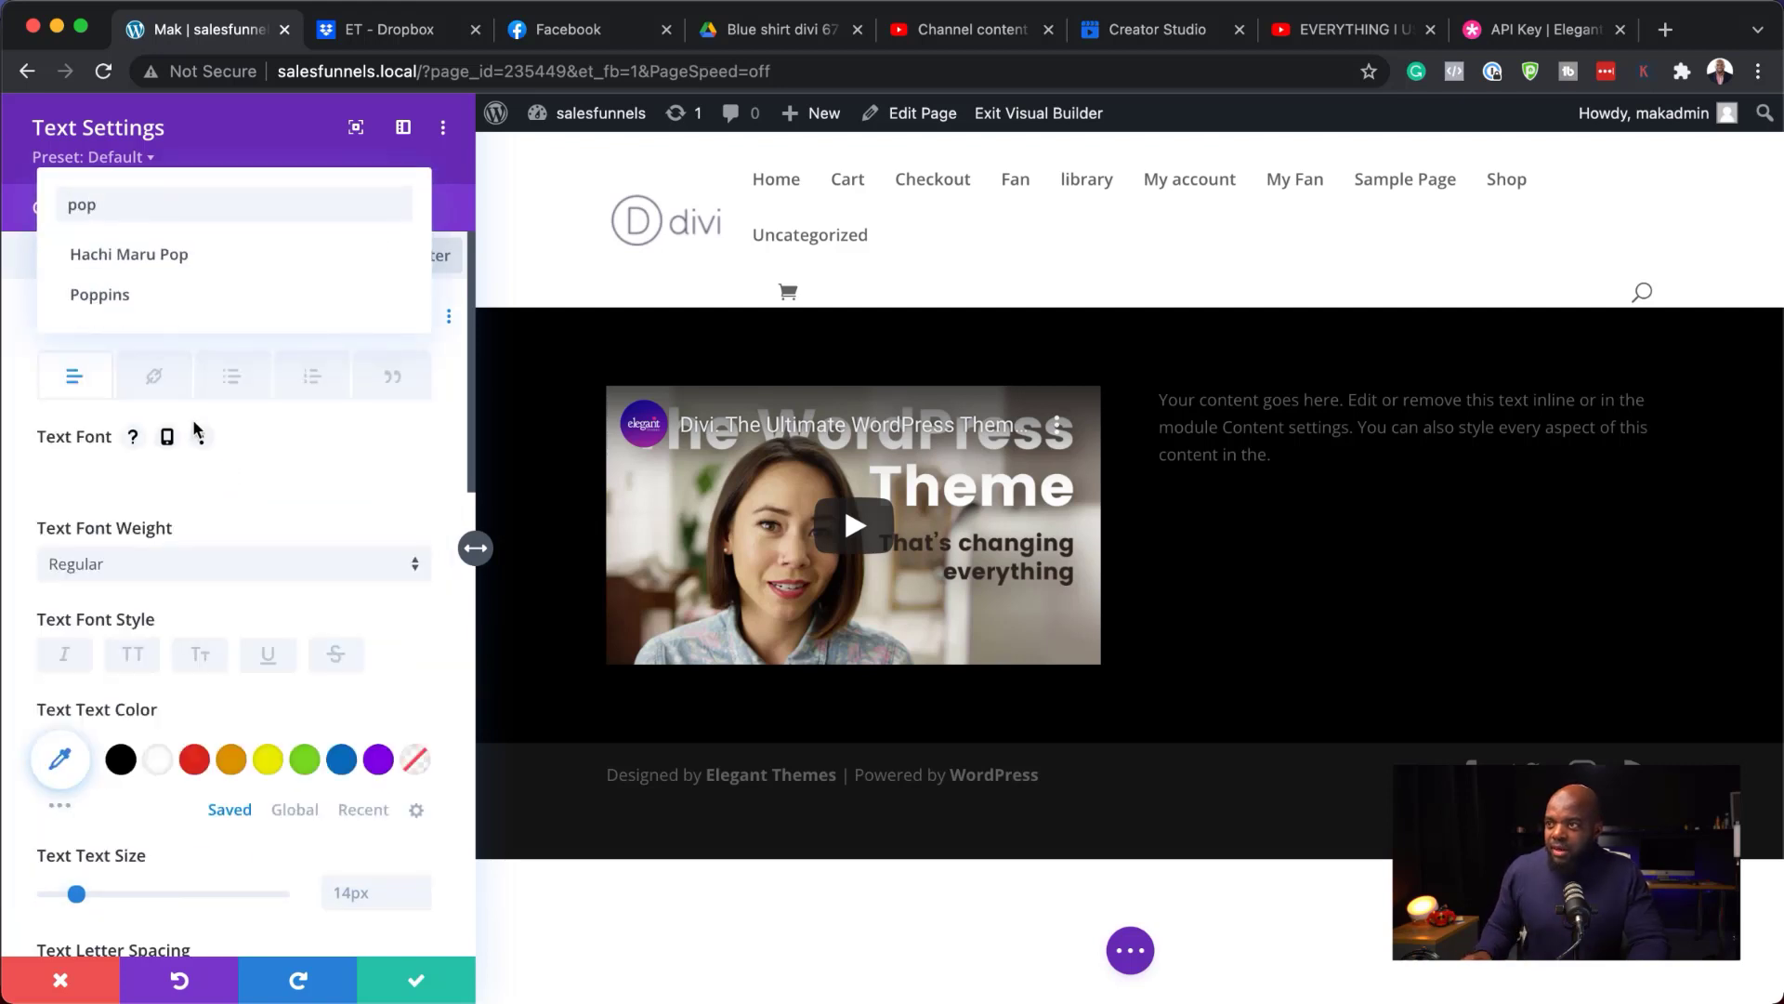
pyautogui.click(130, 297)
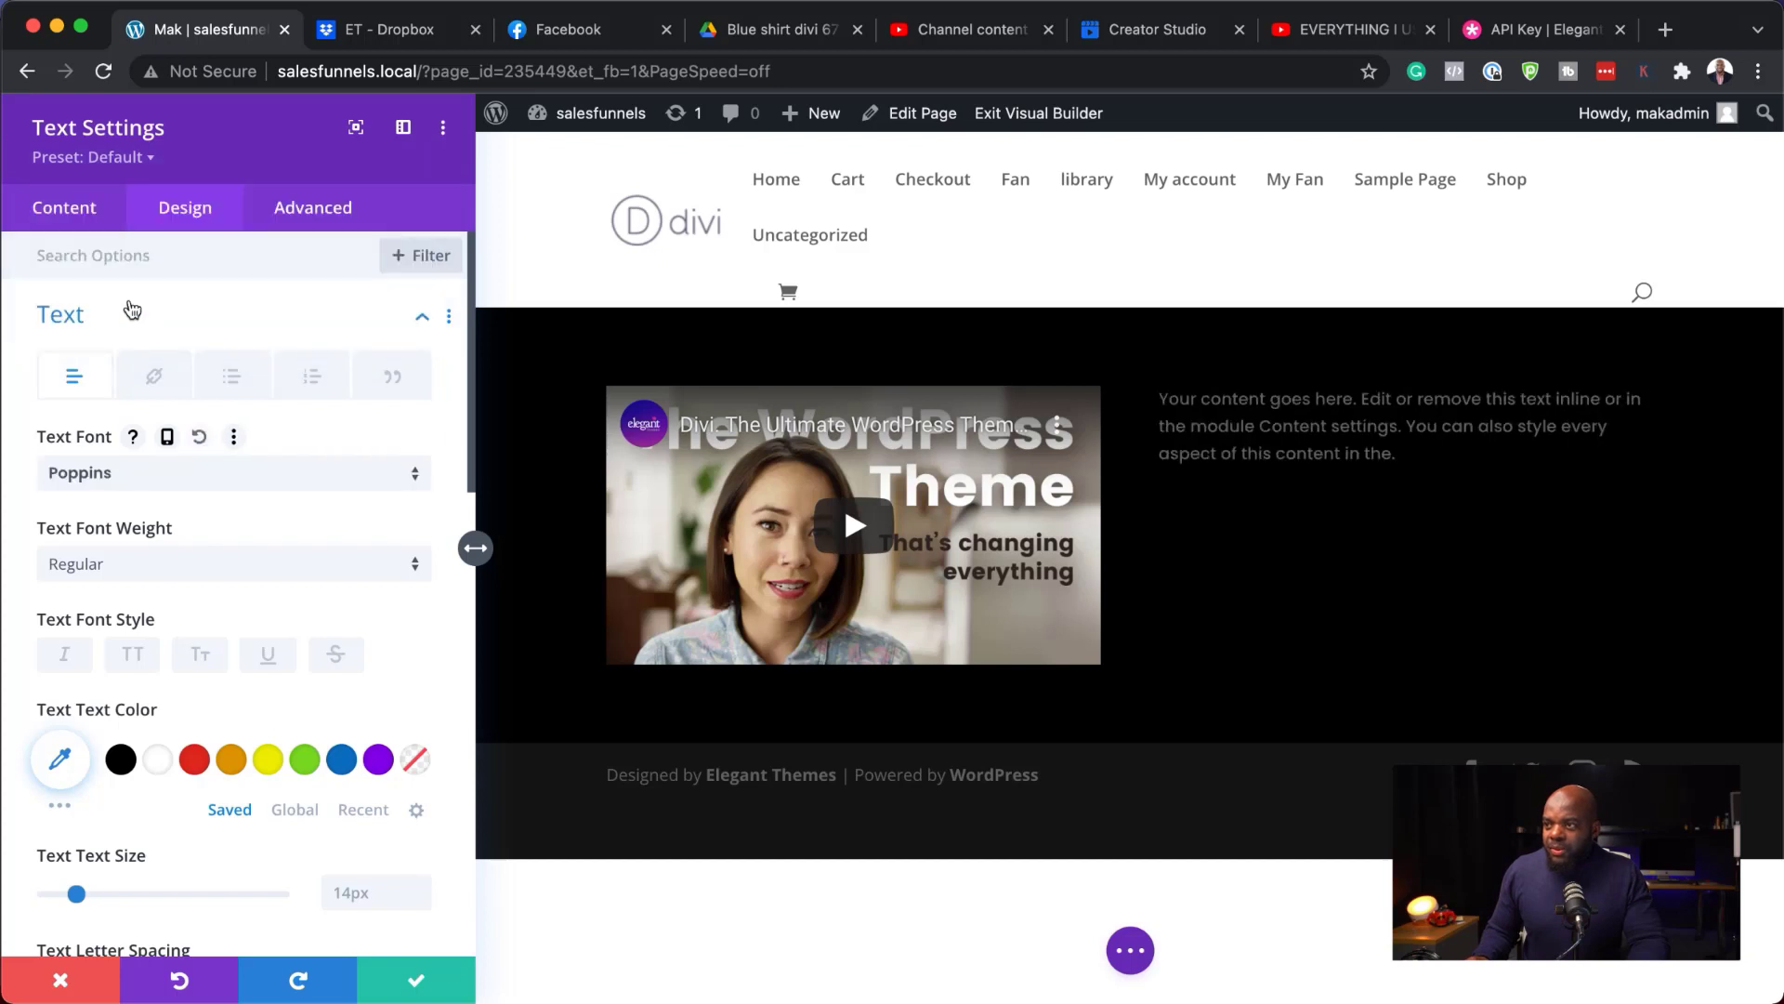
pyautogui.click(158, 759)
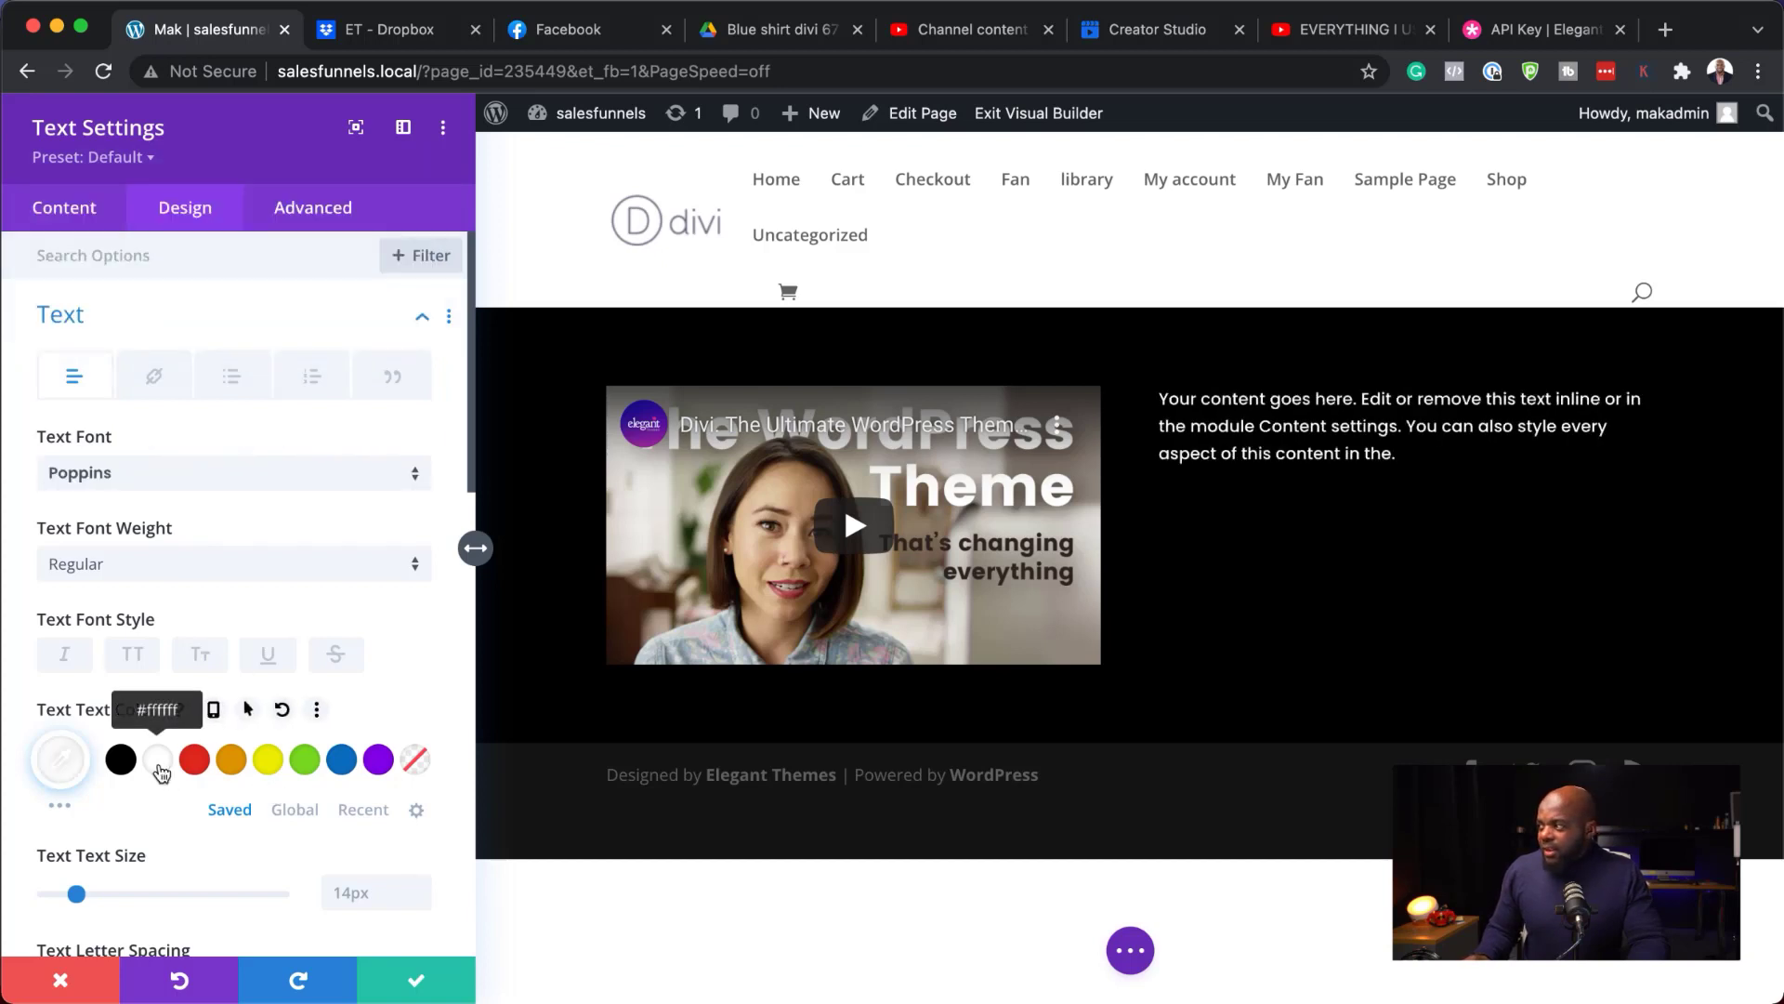
pyautogui.click(423, 887)
pyautogui.click(423, 887)
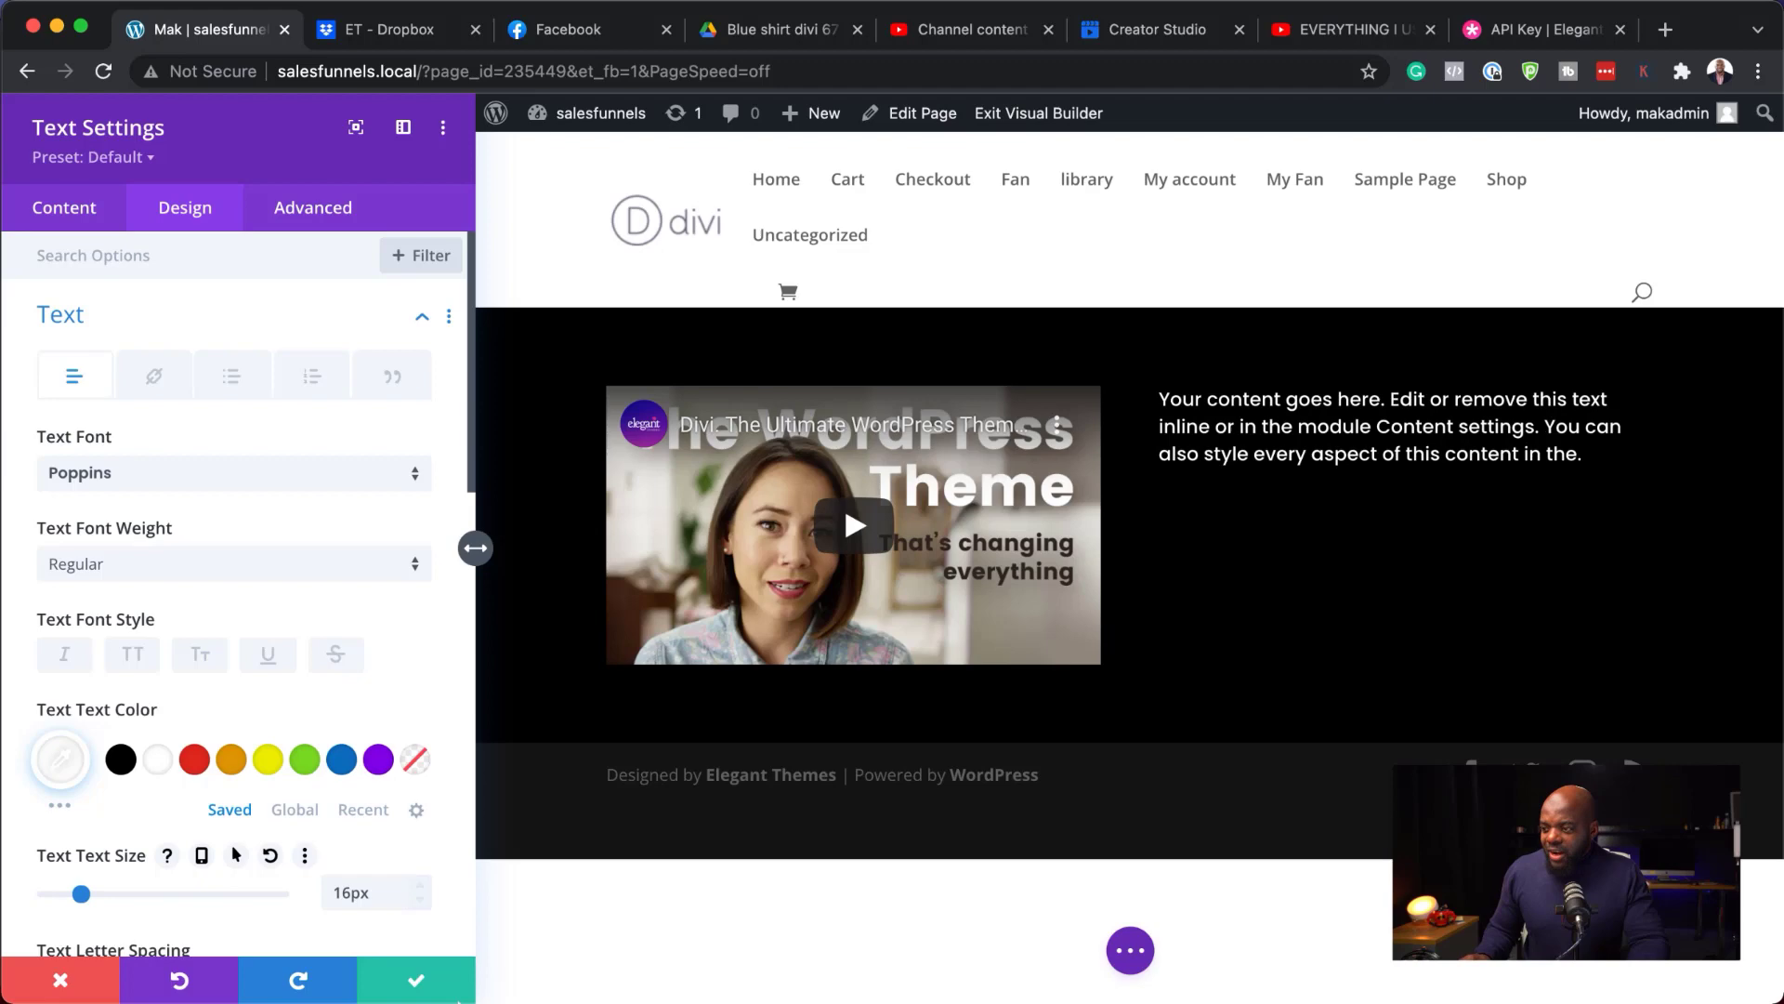
pyautogui.click(419, 980)
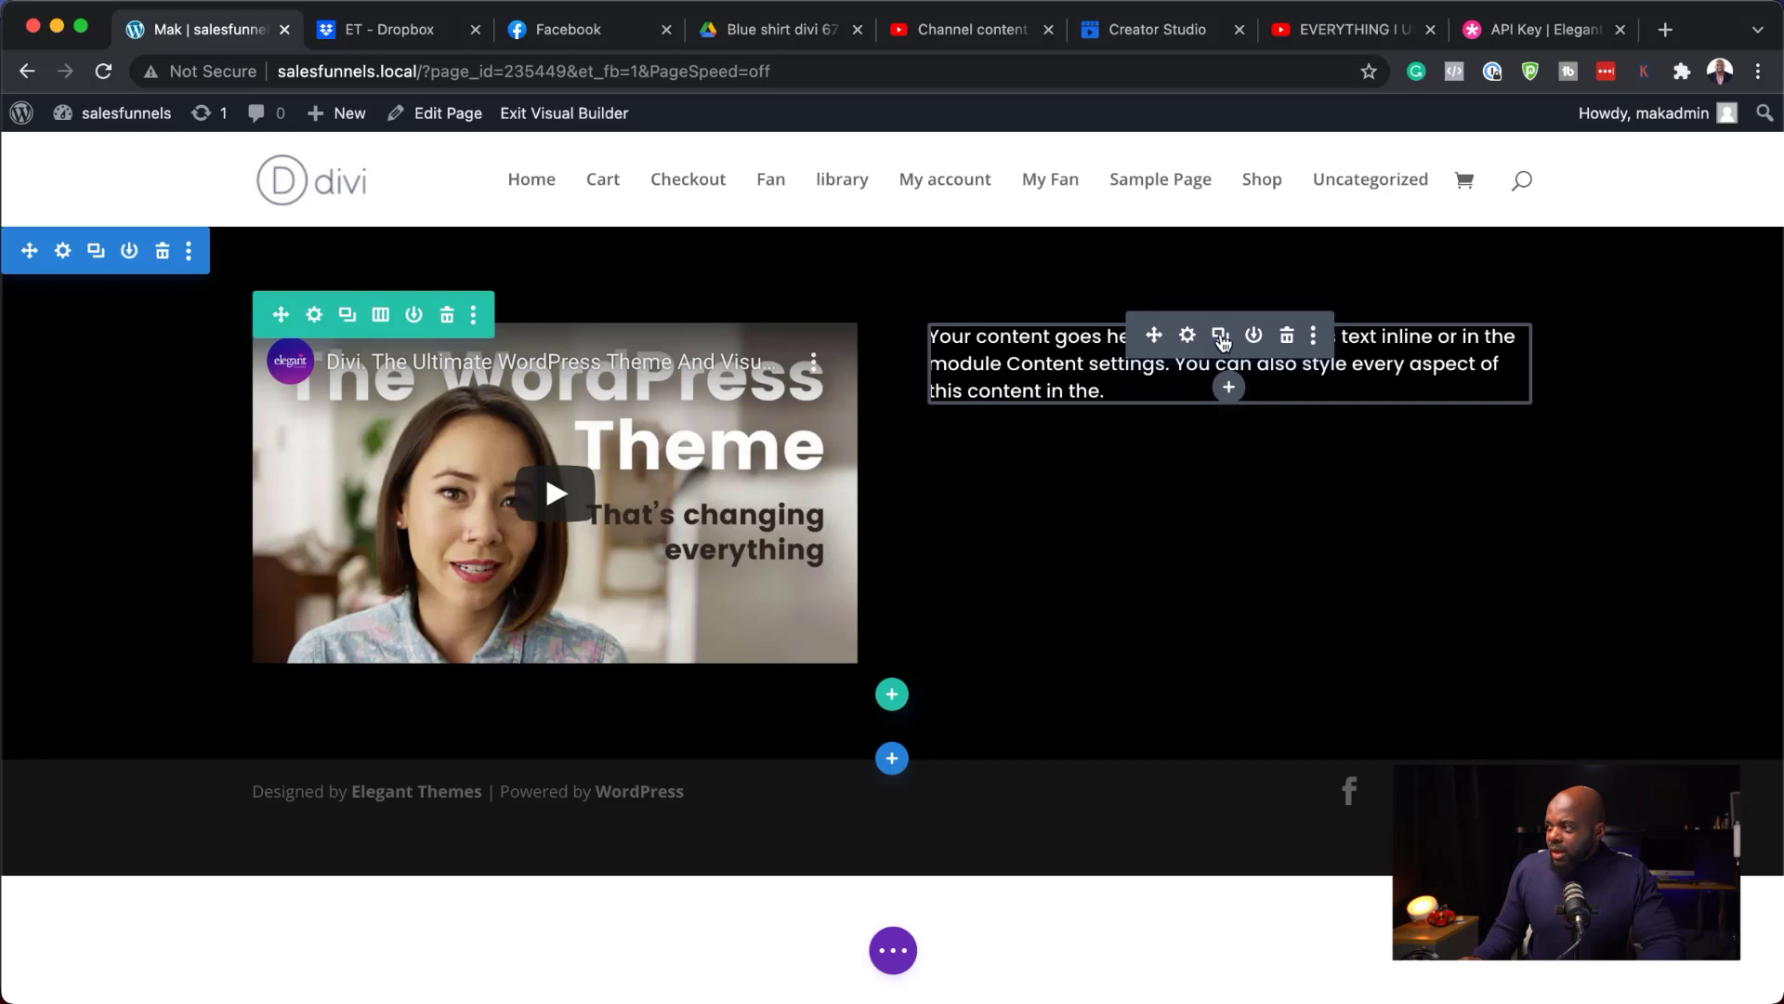
# Duplicate the text module and turn its first sentence into a Heading 1
pyautogui.click(1221, 336)
pyautogui.click(1189, 337)
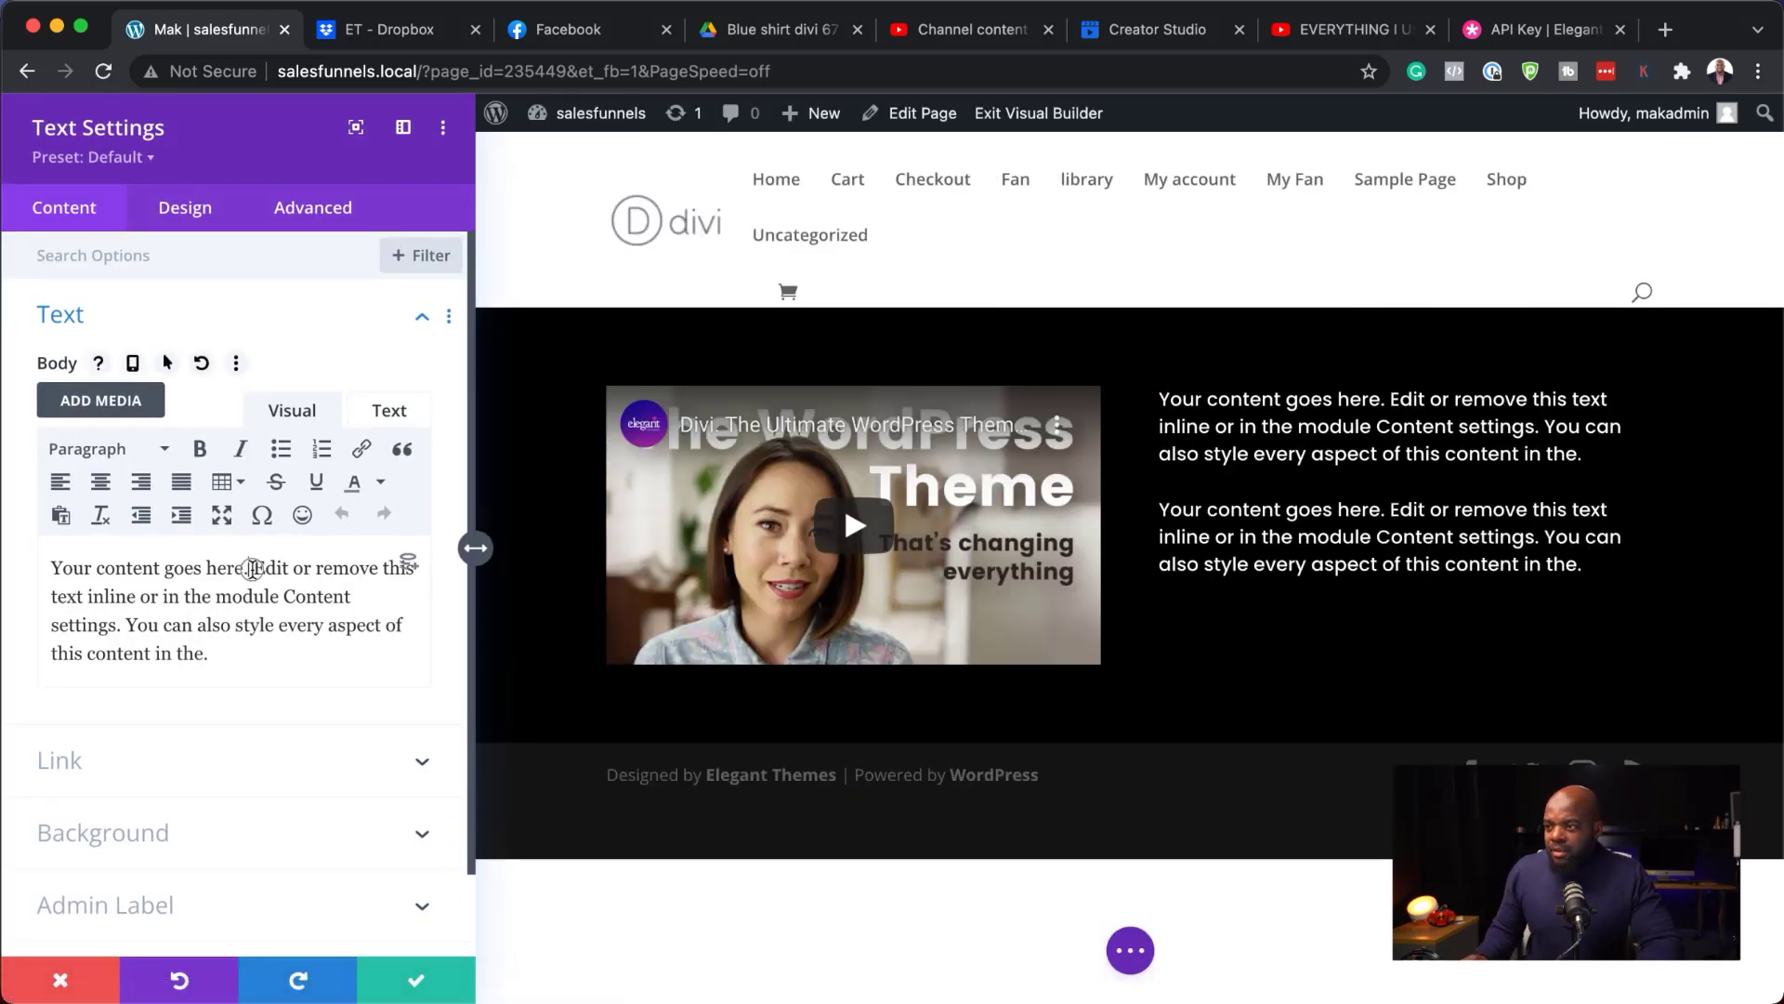
pyautogui.moveTo(249, 567); pyautogui.dragTo(285, 654)
pyautogui.press('BackSpace')
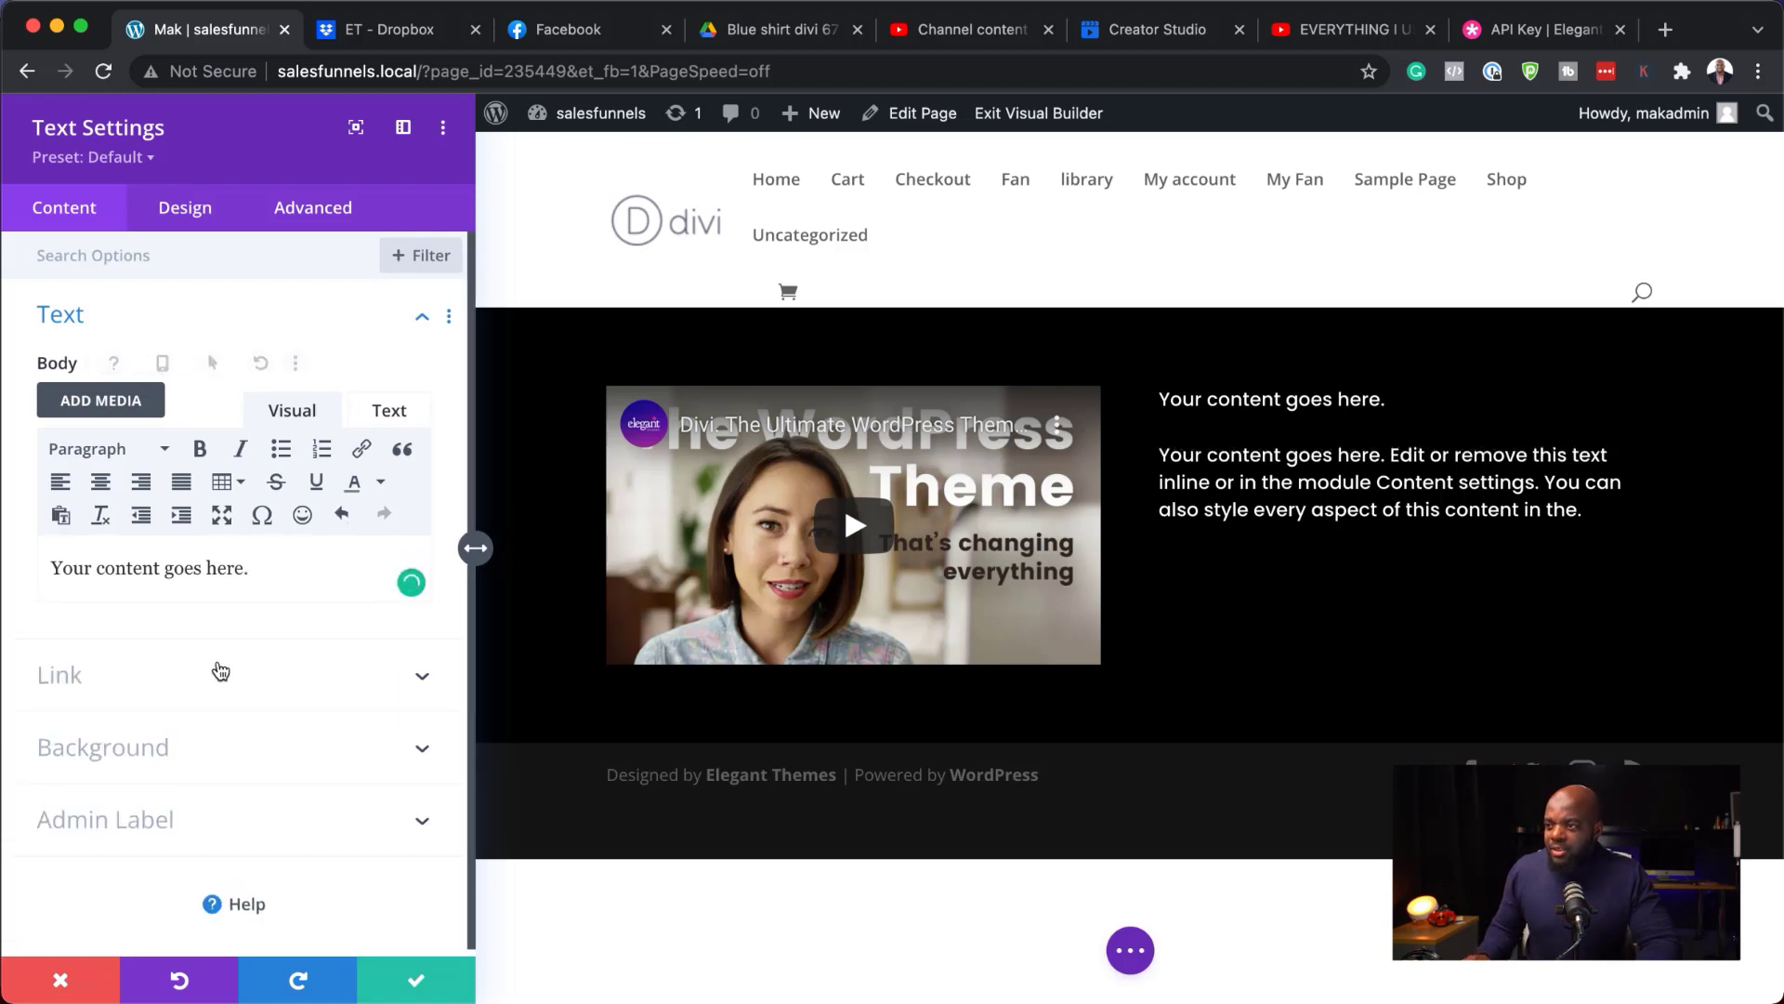
pyautogui.moveTo(270, 569); pyautogui.dragTo(44, 564)
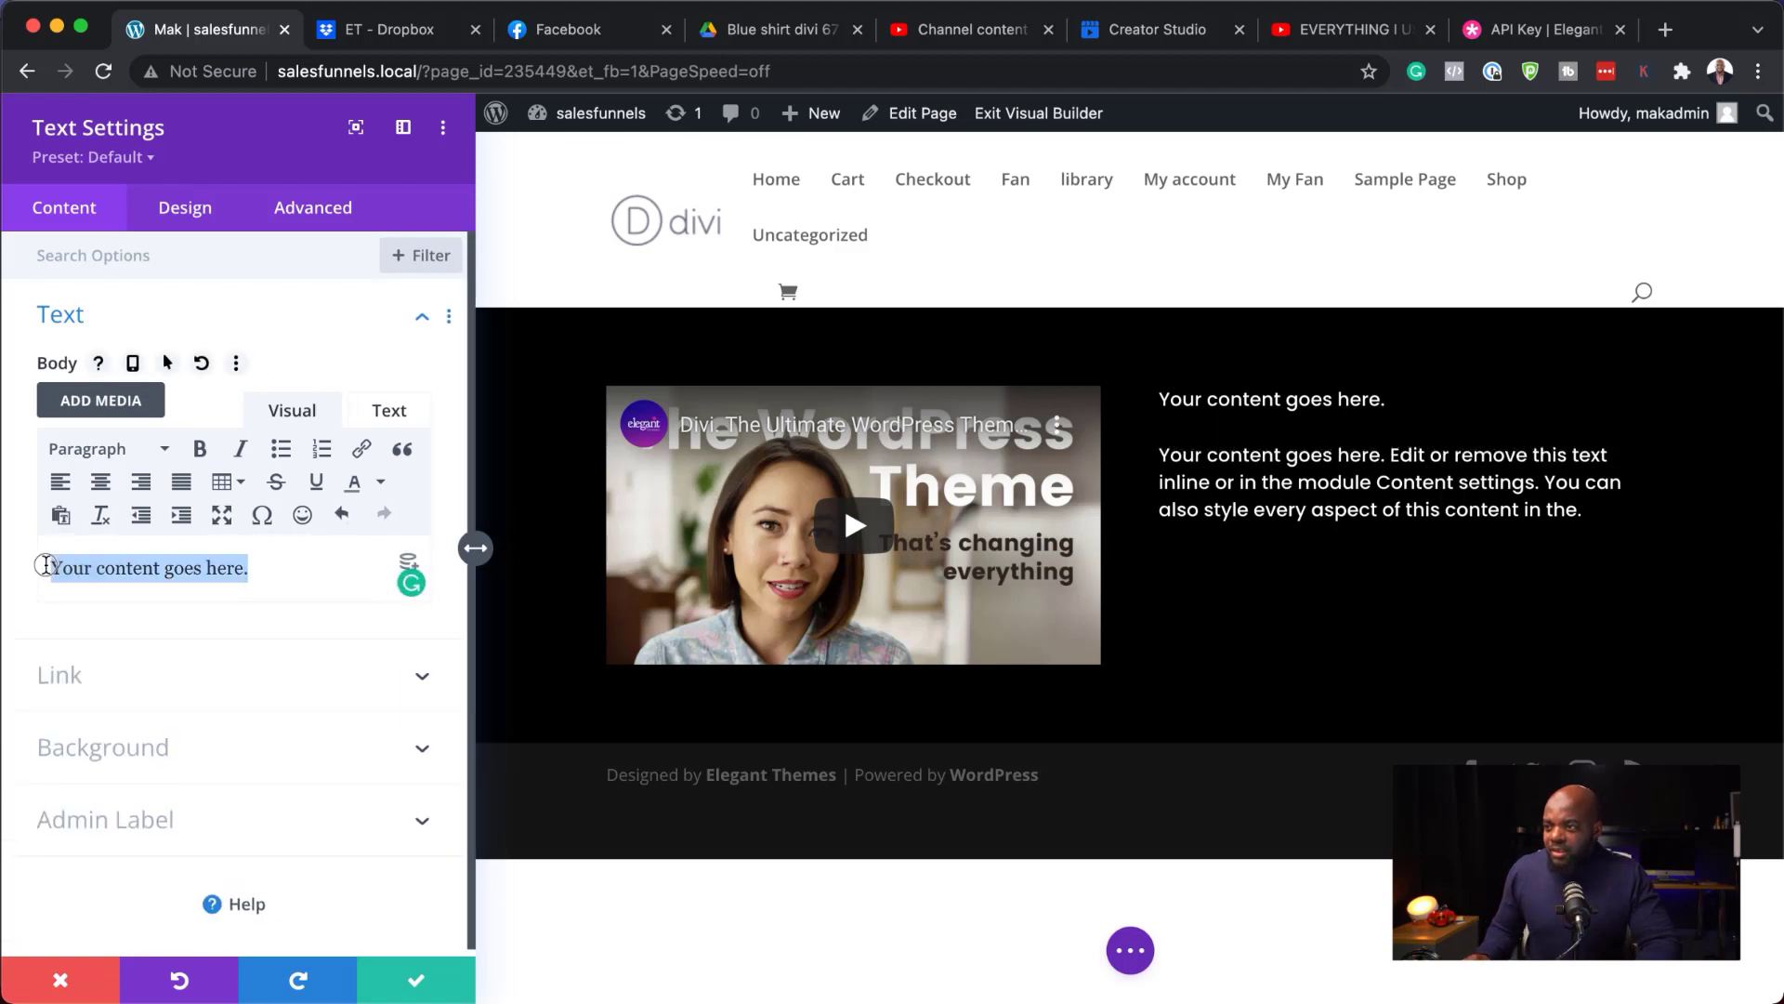
pyautogui.click(99, 451)
pyautogui.click(167, 553)
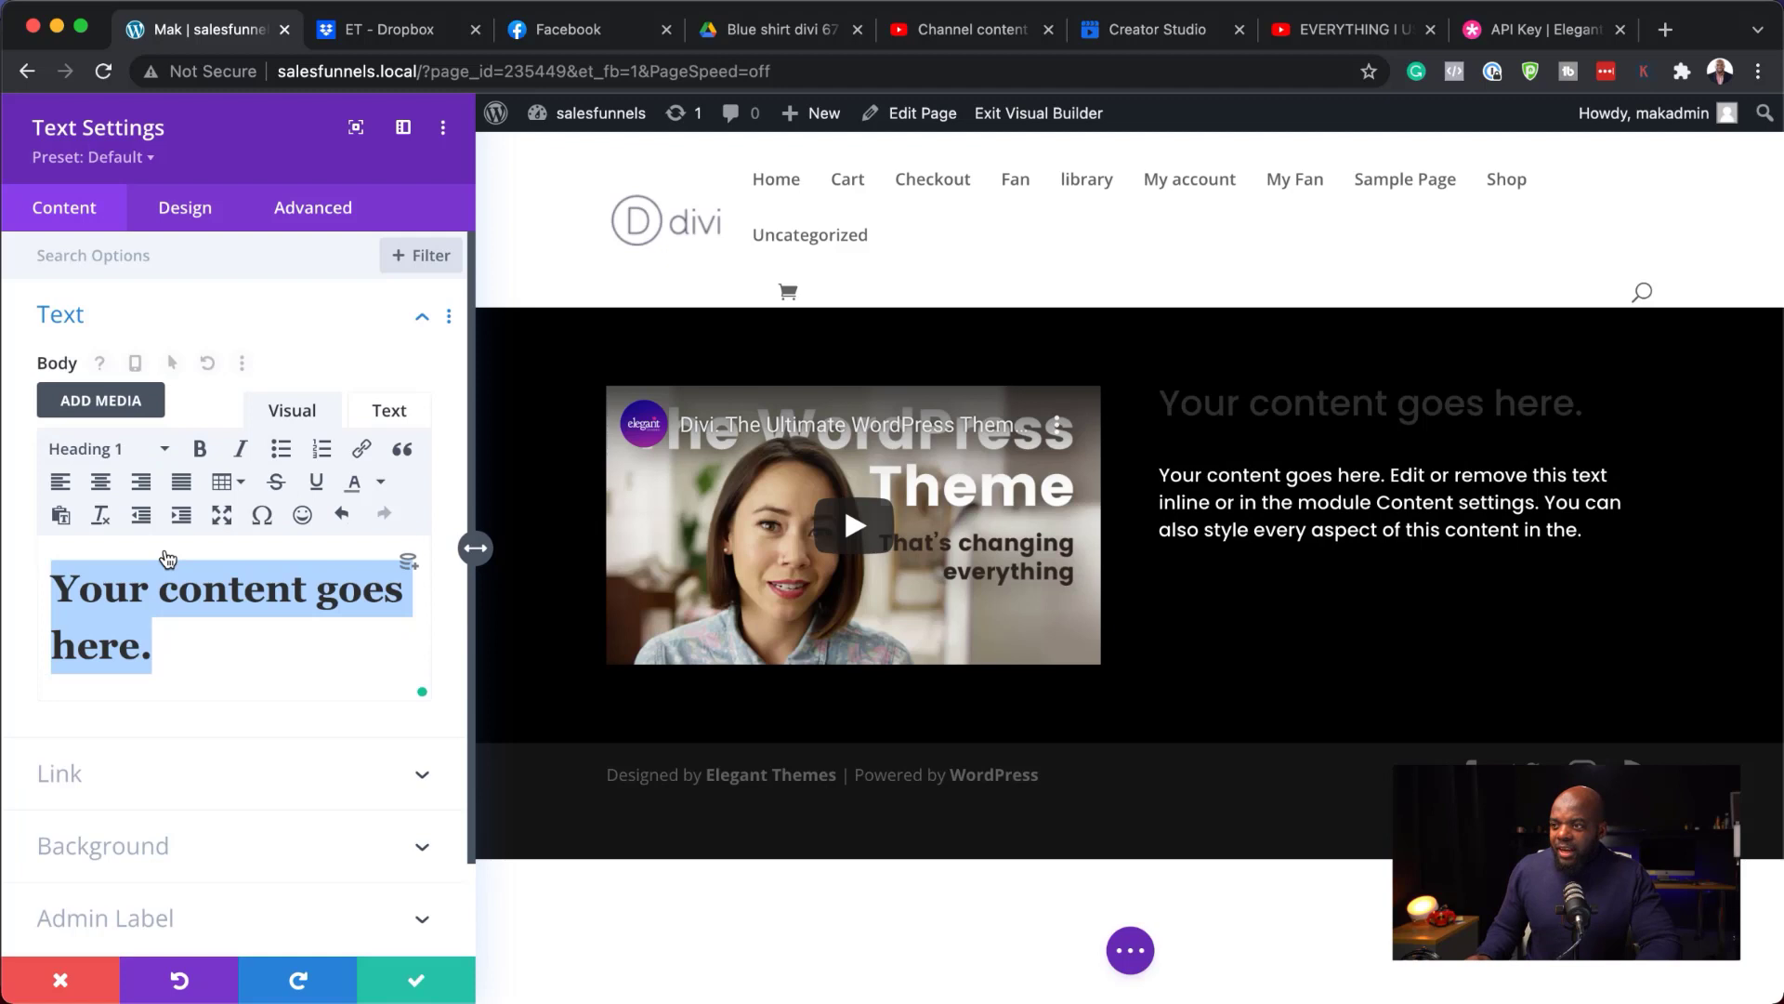
# Set the heading text font to Poppins and its colour to white
pyautogui.click(185, 208)
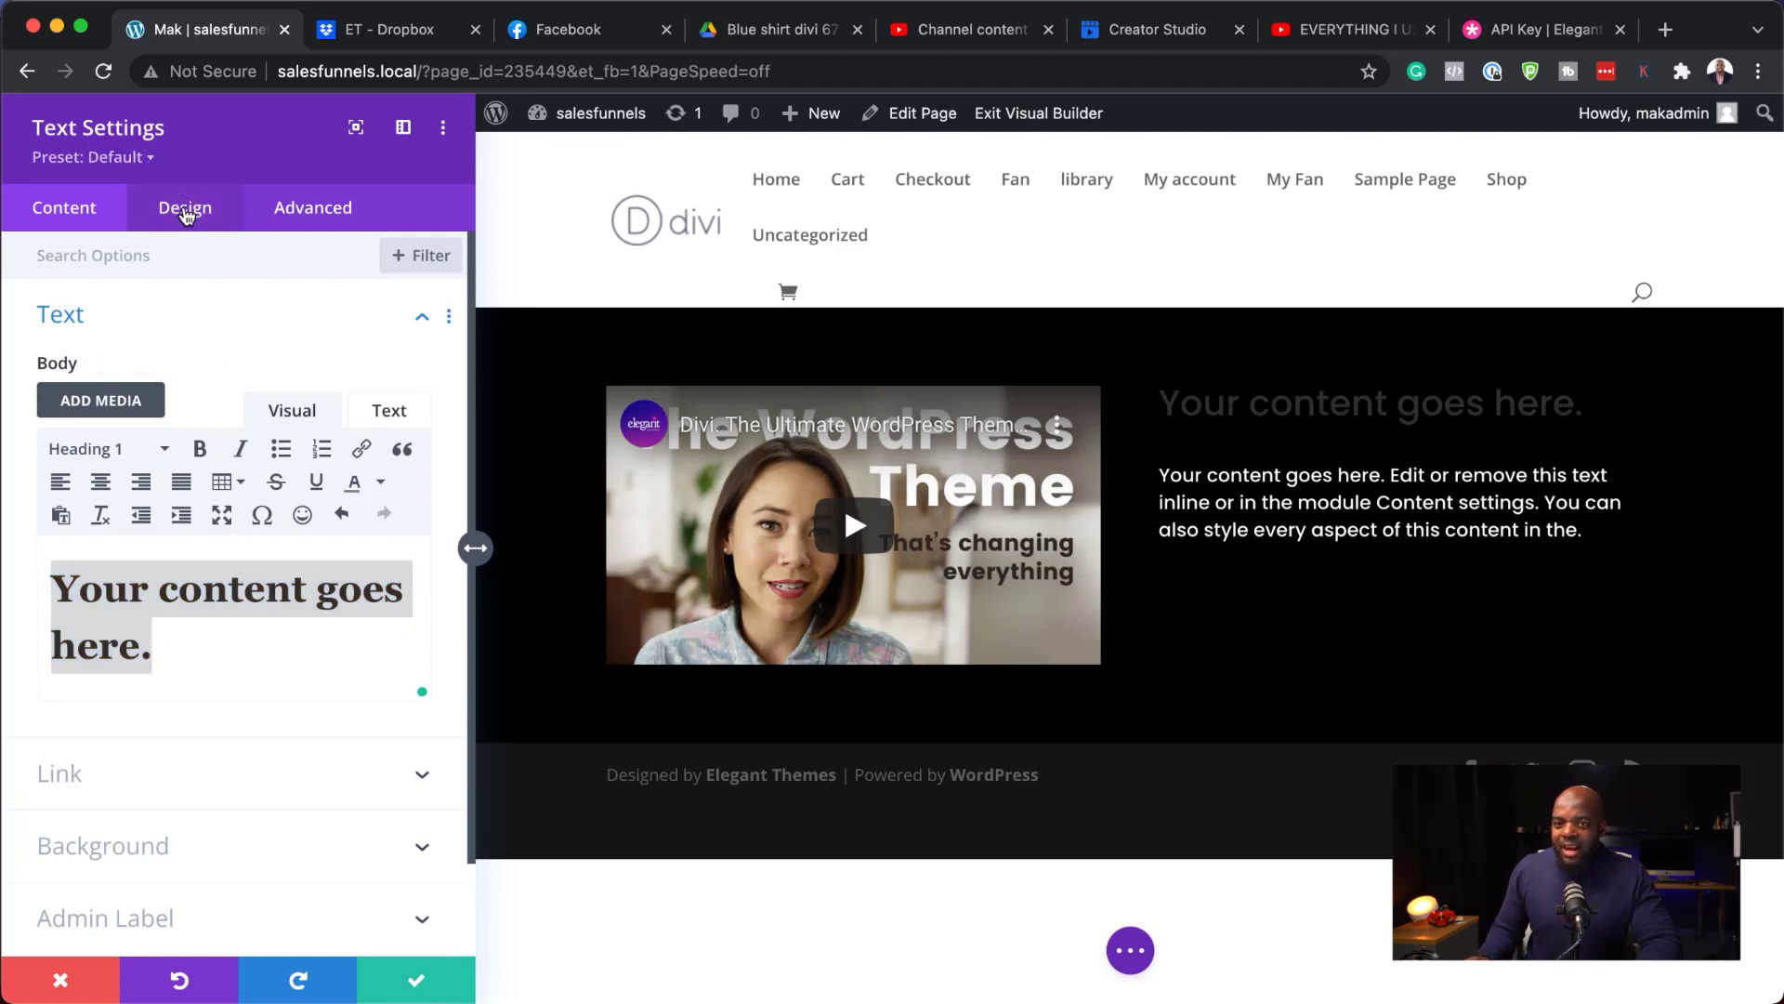
pyautogui.click(182, 252)
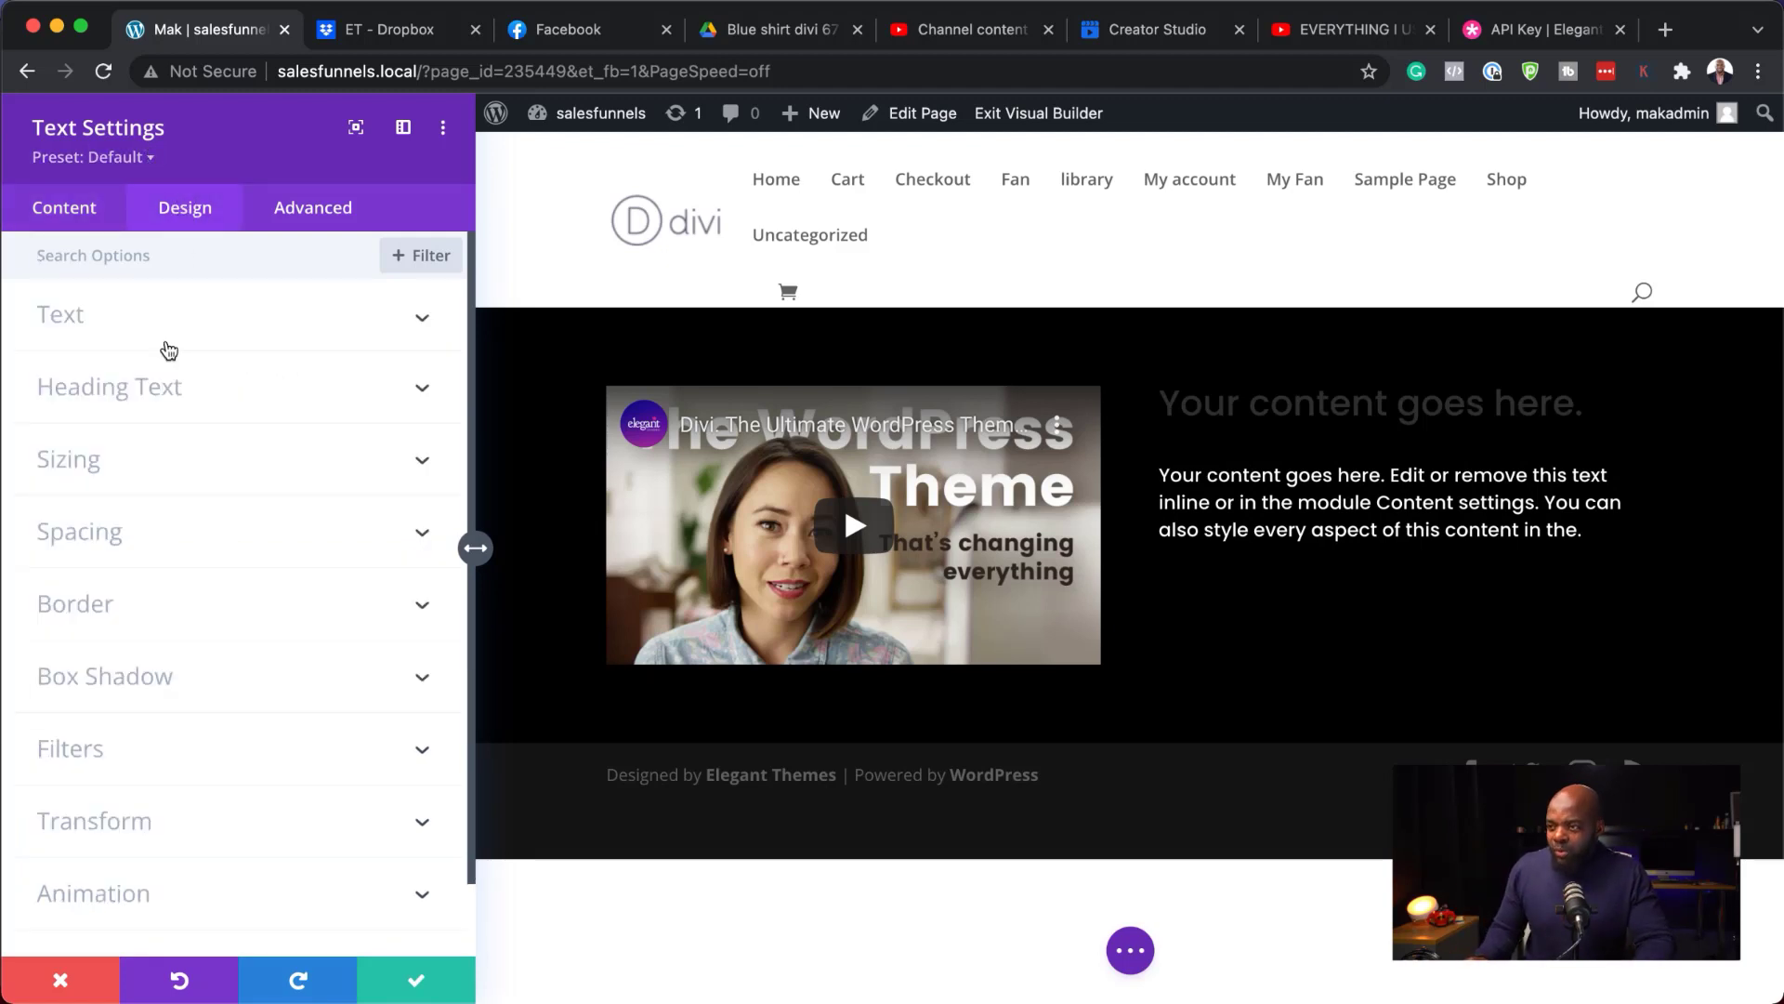
pyautogui.click(106, 391)
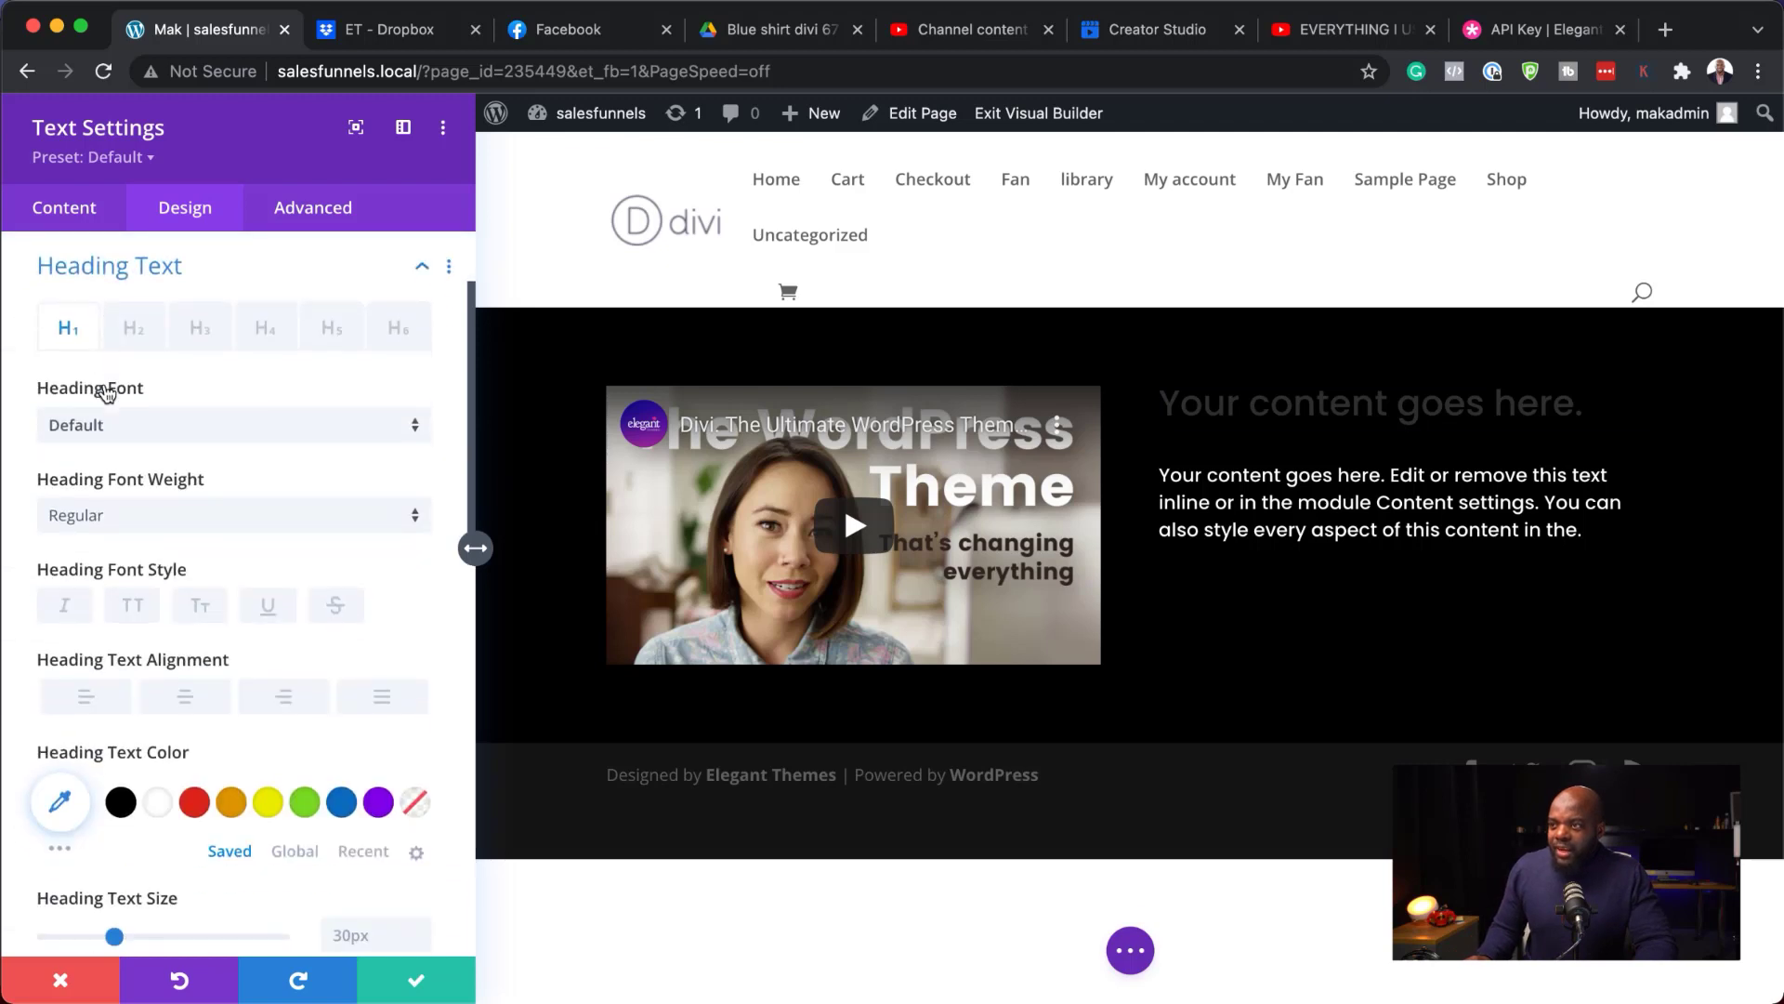
pyautogui.click(172, 432)
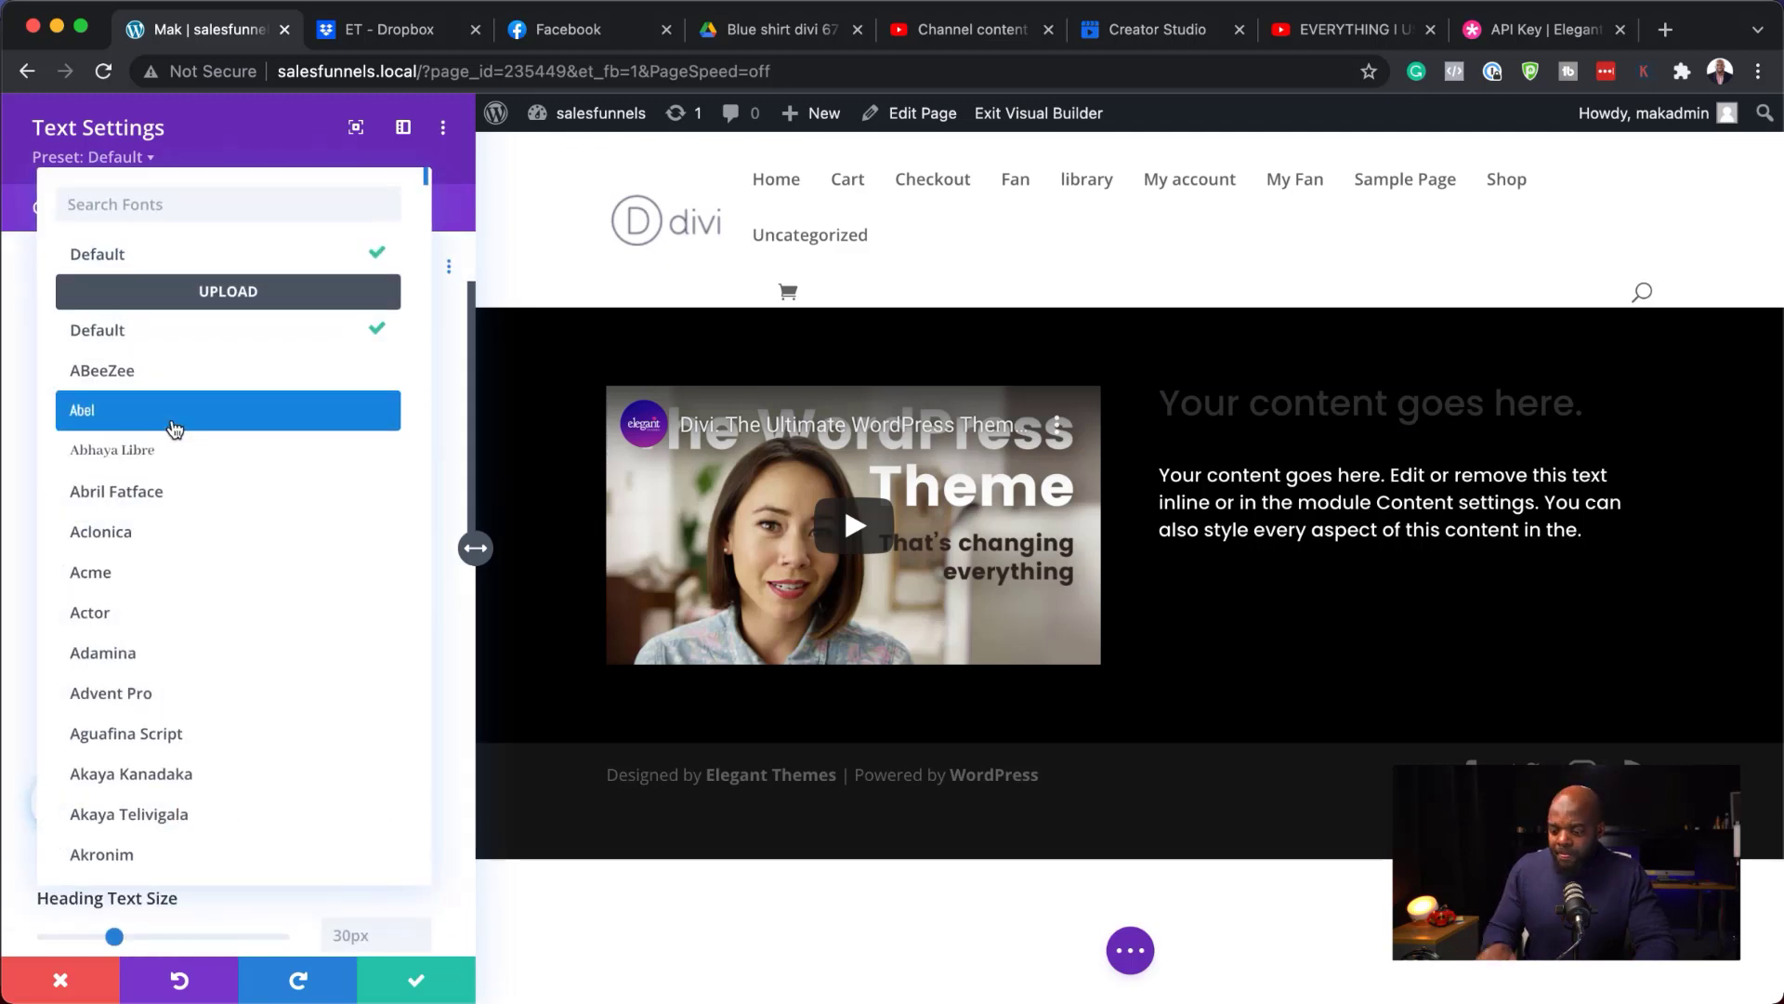
pyautogui.write('popp')
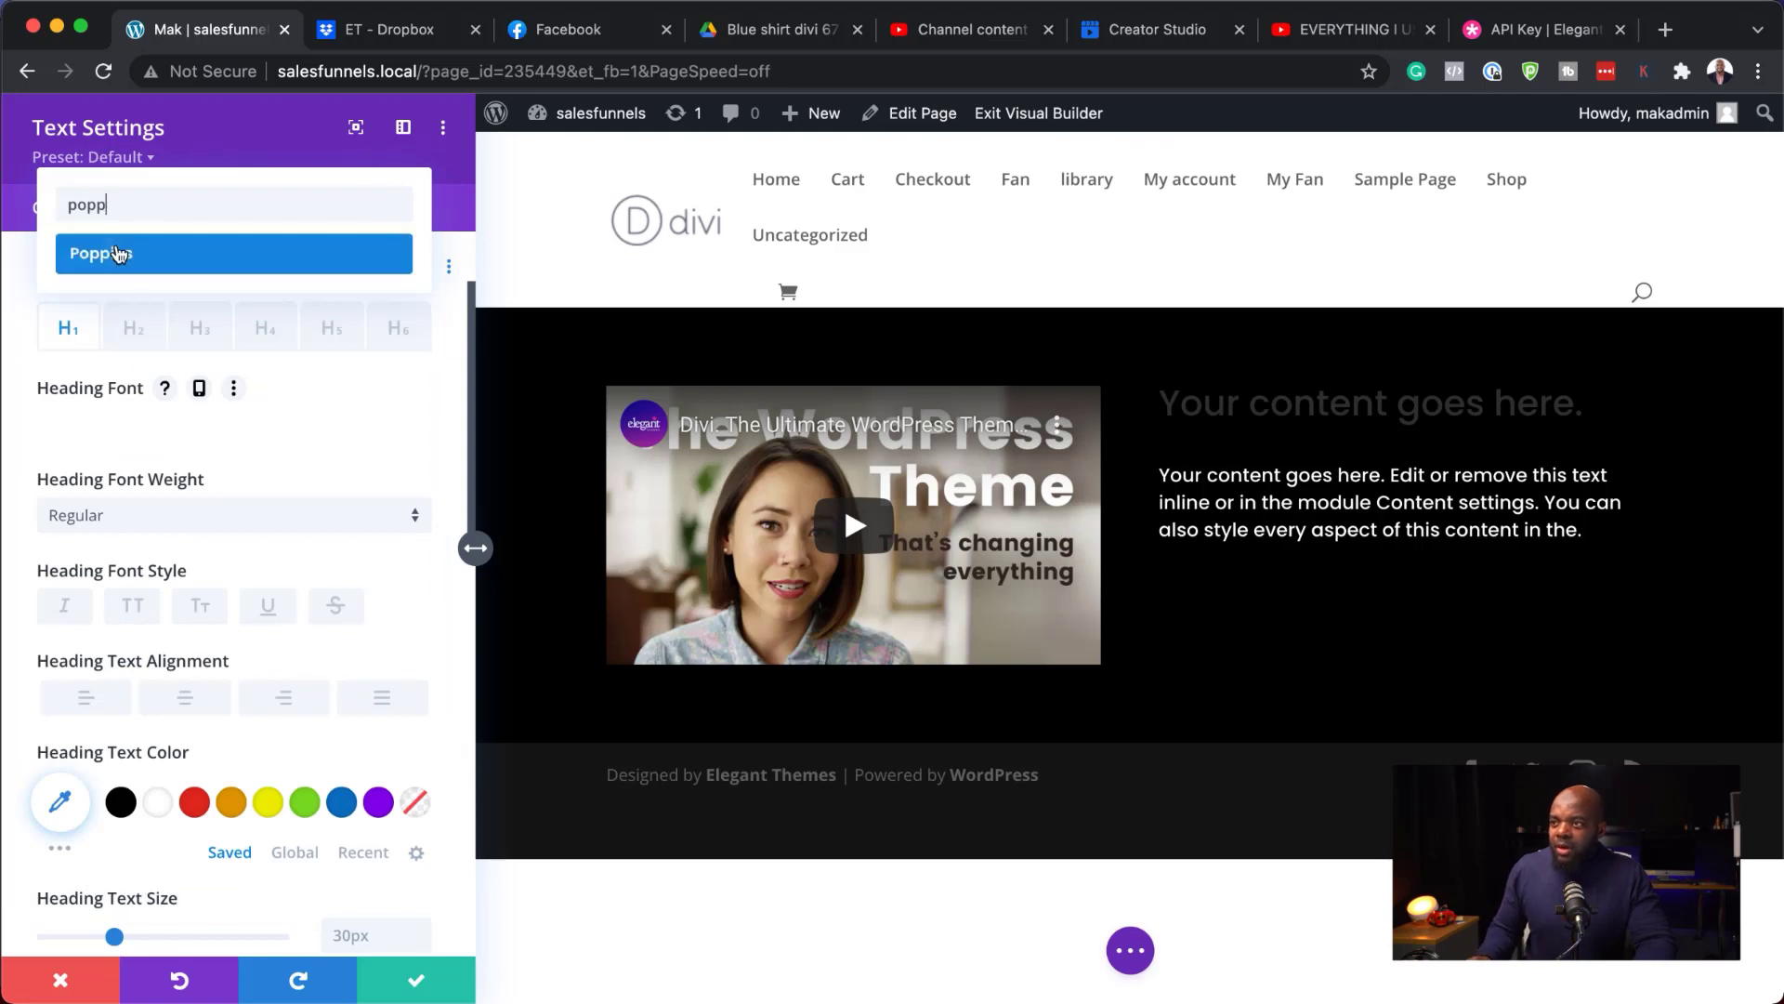
pyautogui.click(118, 254)
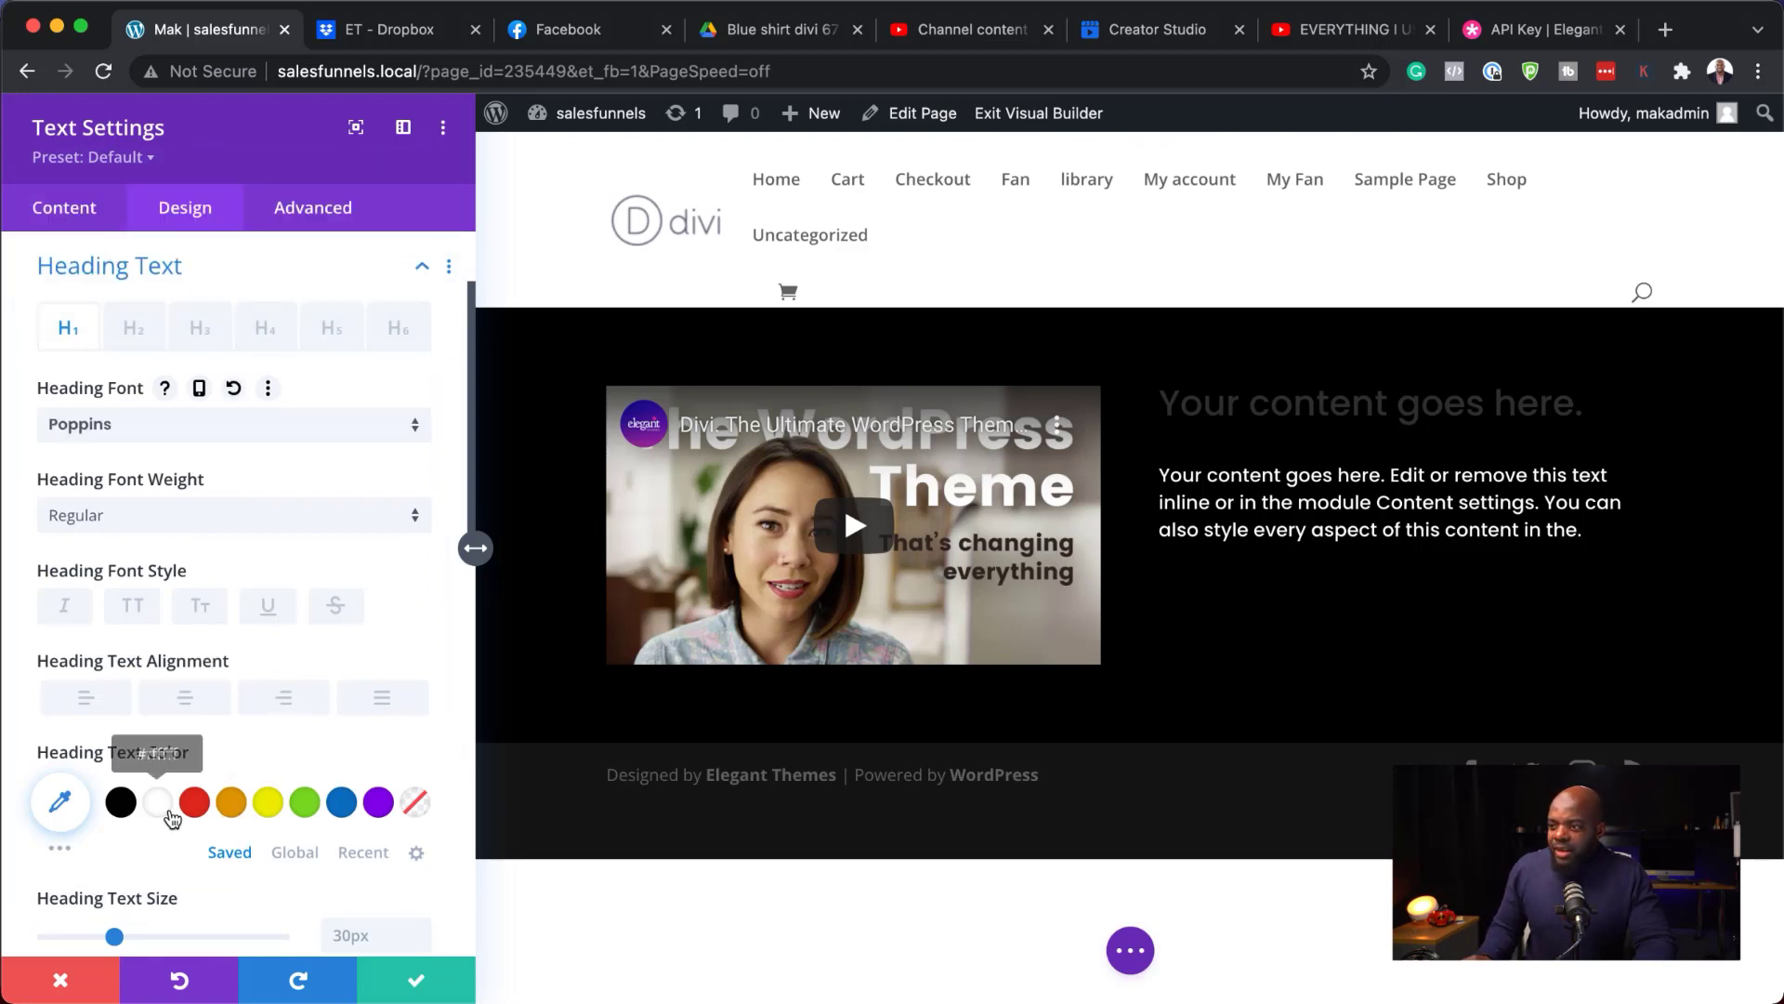
pyautogui.click(158, 803)
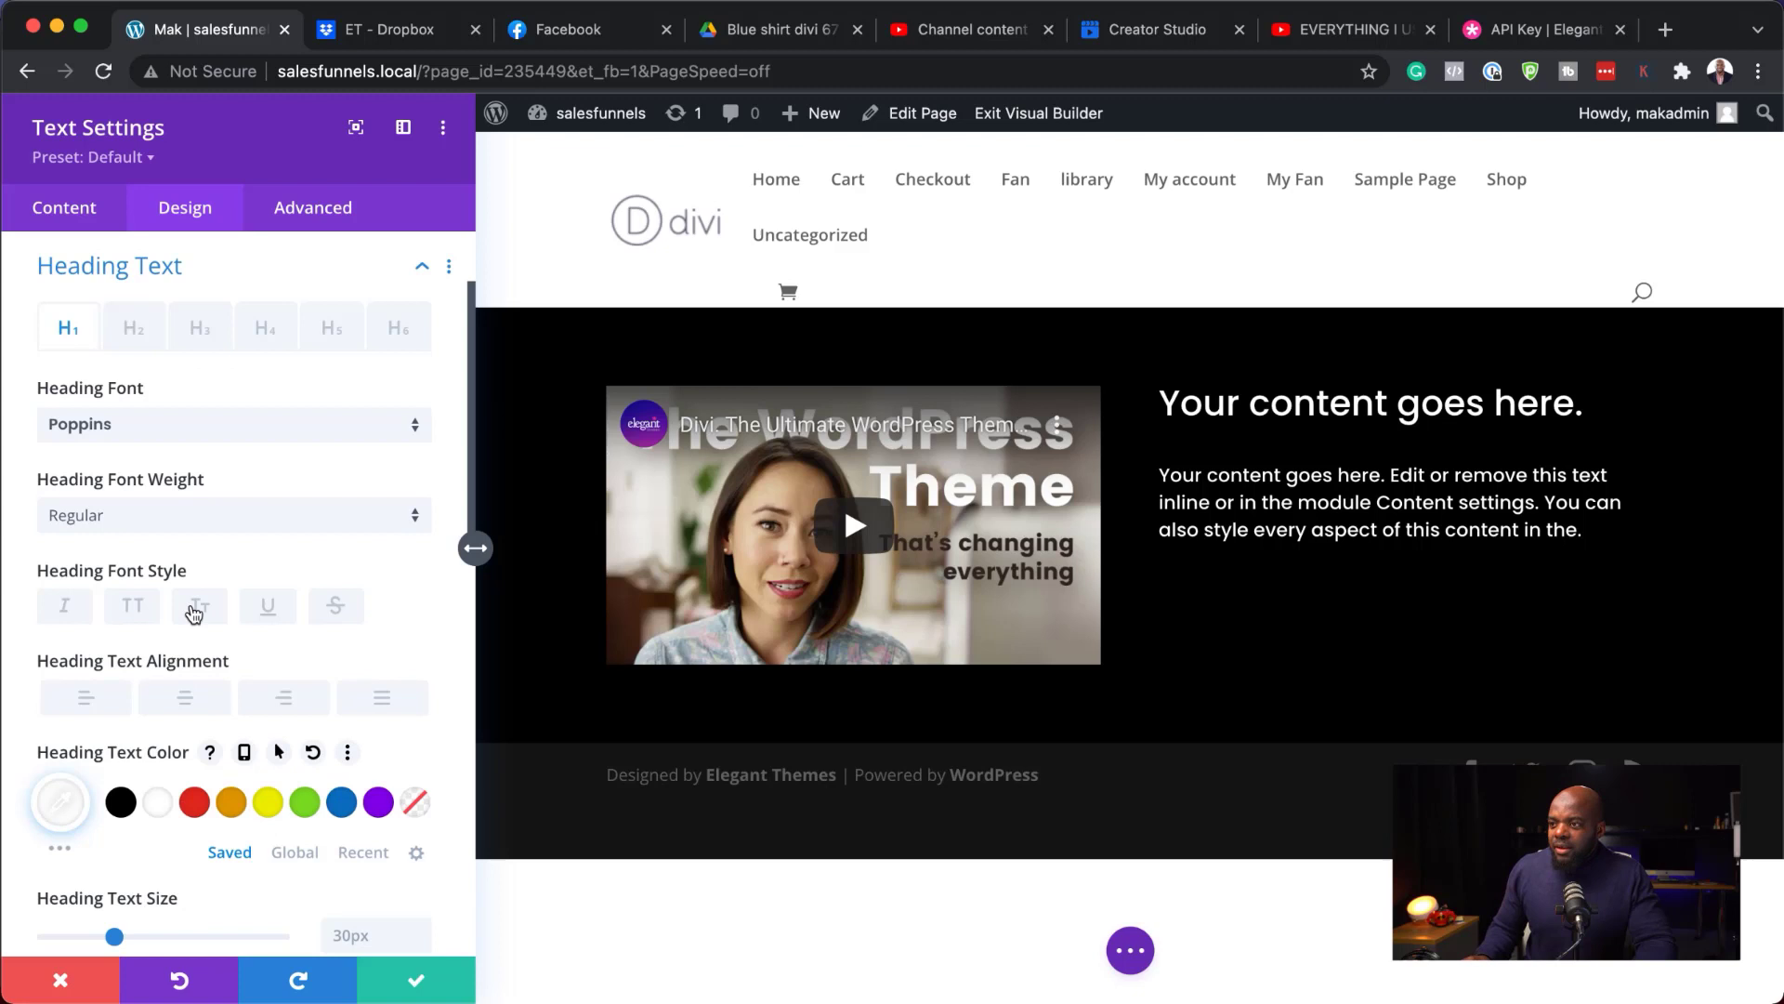
# Make the heading bold, enlarge it to 40px, and save the module
pyautogui.click(107, 517)
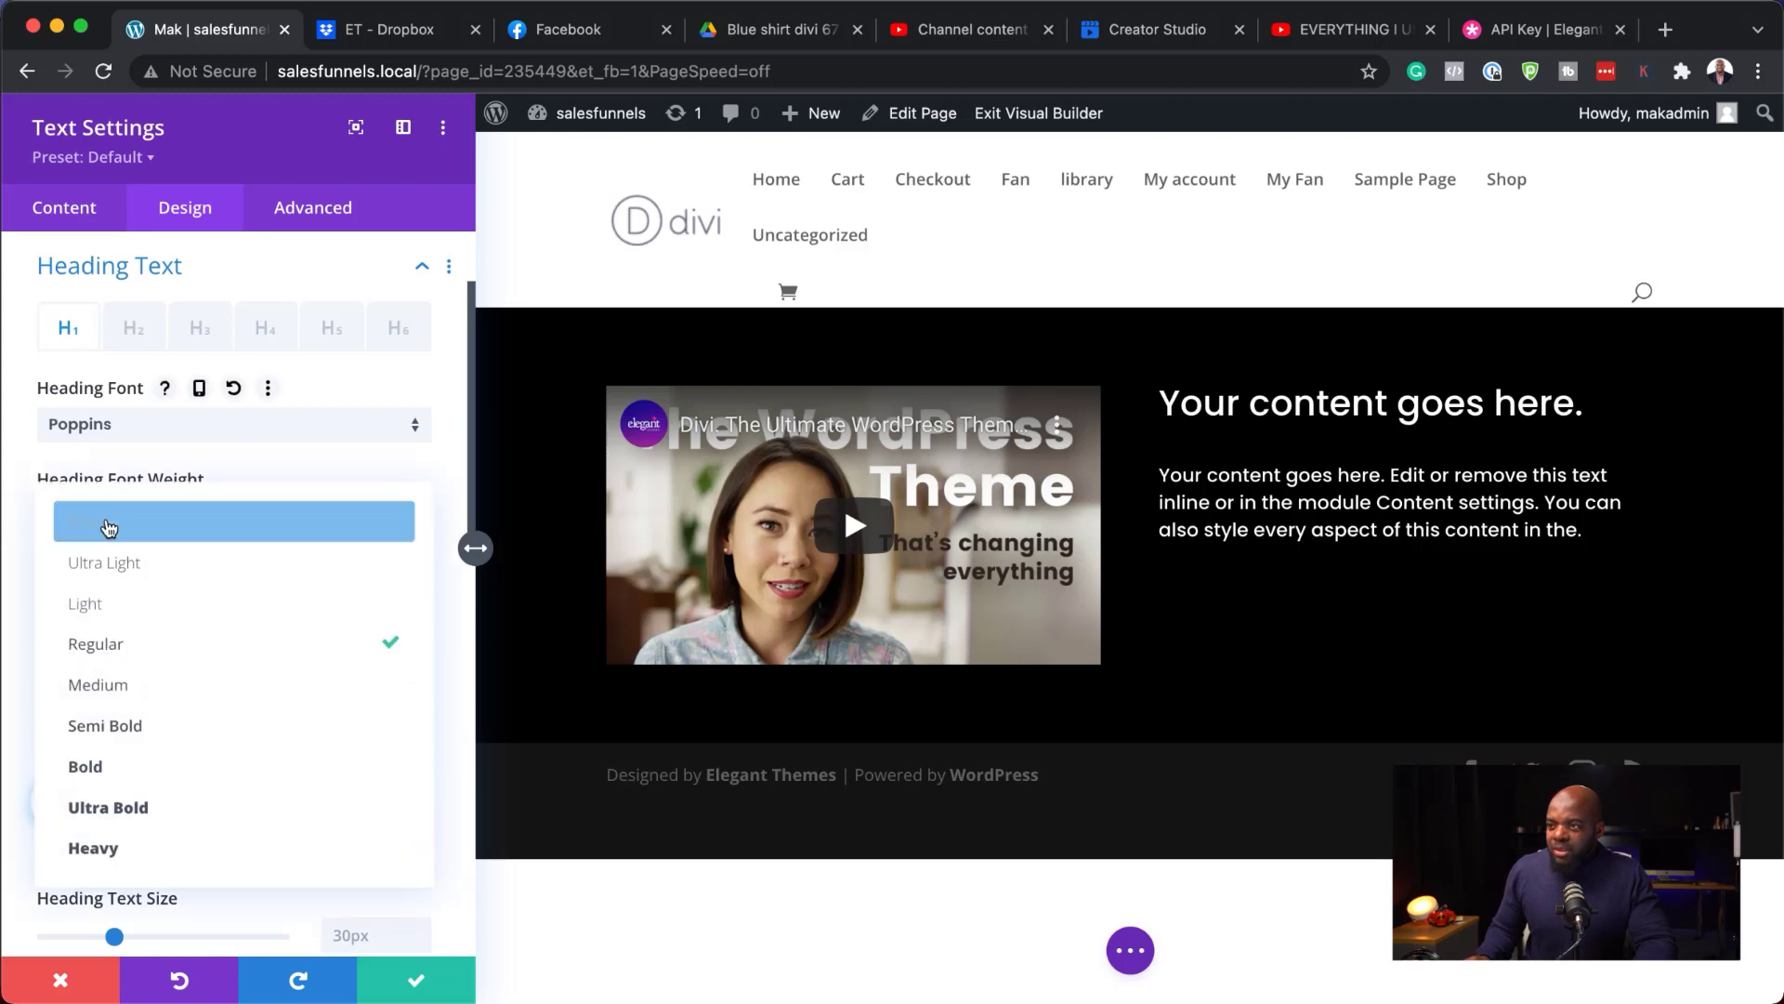
pyautogui.click(134, 784)
pyautogui.scroll(-5, 259, 785)
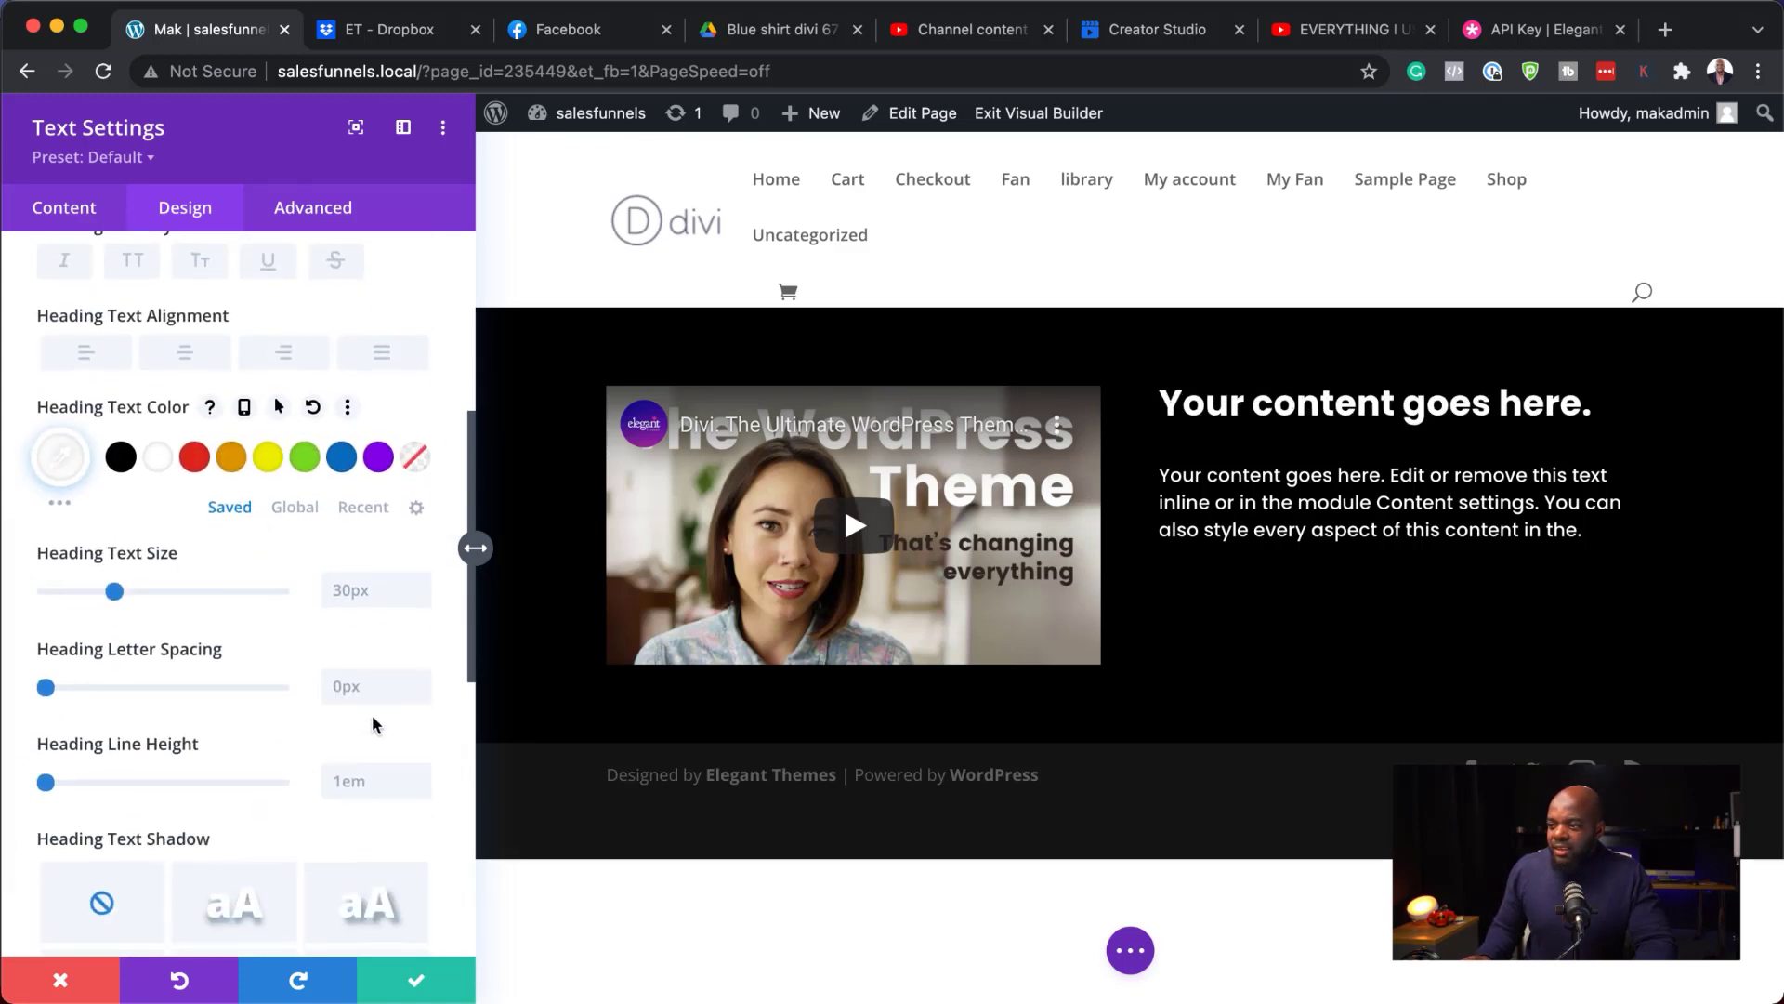
pyautogui.click(421, 584)
pyautogui.click(421, 585)
pyautogui.click(420, 585)
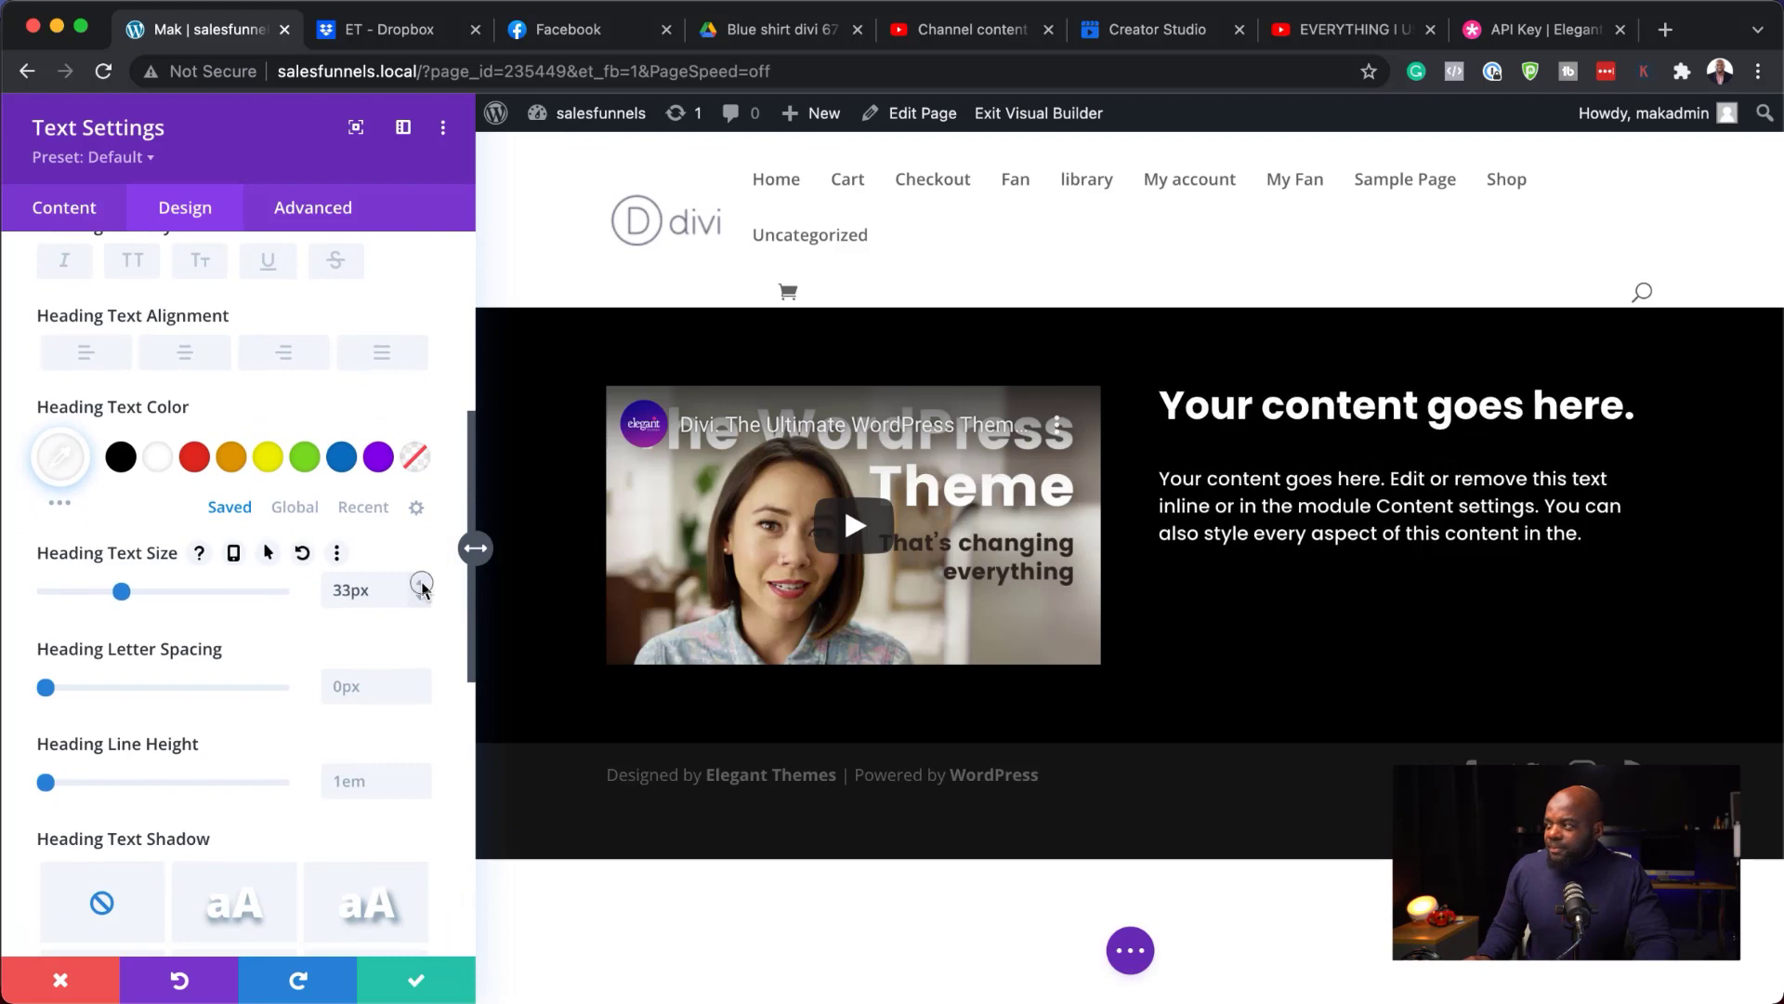
pyautogui.click(421, 584)
pyautogui.click(421, 584)
pyautogui.click(421, 585)
pyautogui.click(421, 584)
pyautogui.click(421, 585)
pyautogui.click(421, 585)
pyautogui.click(421, 584)
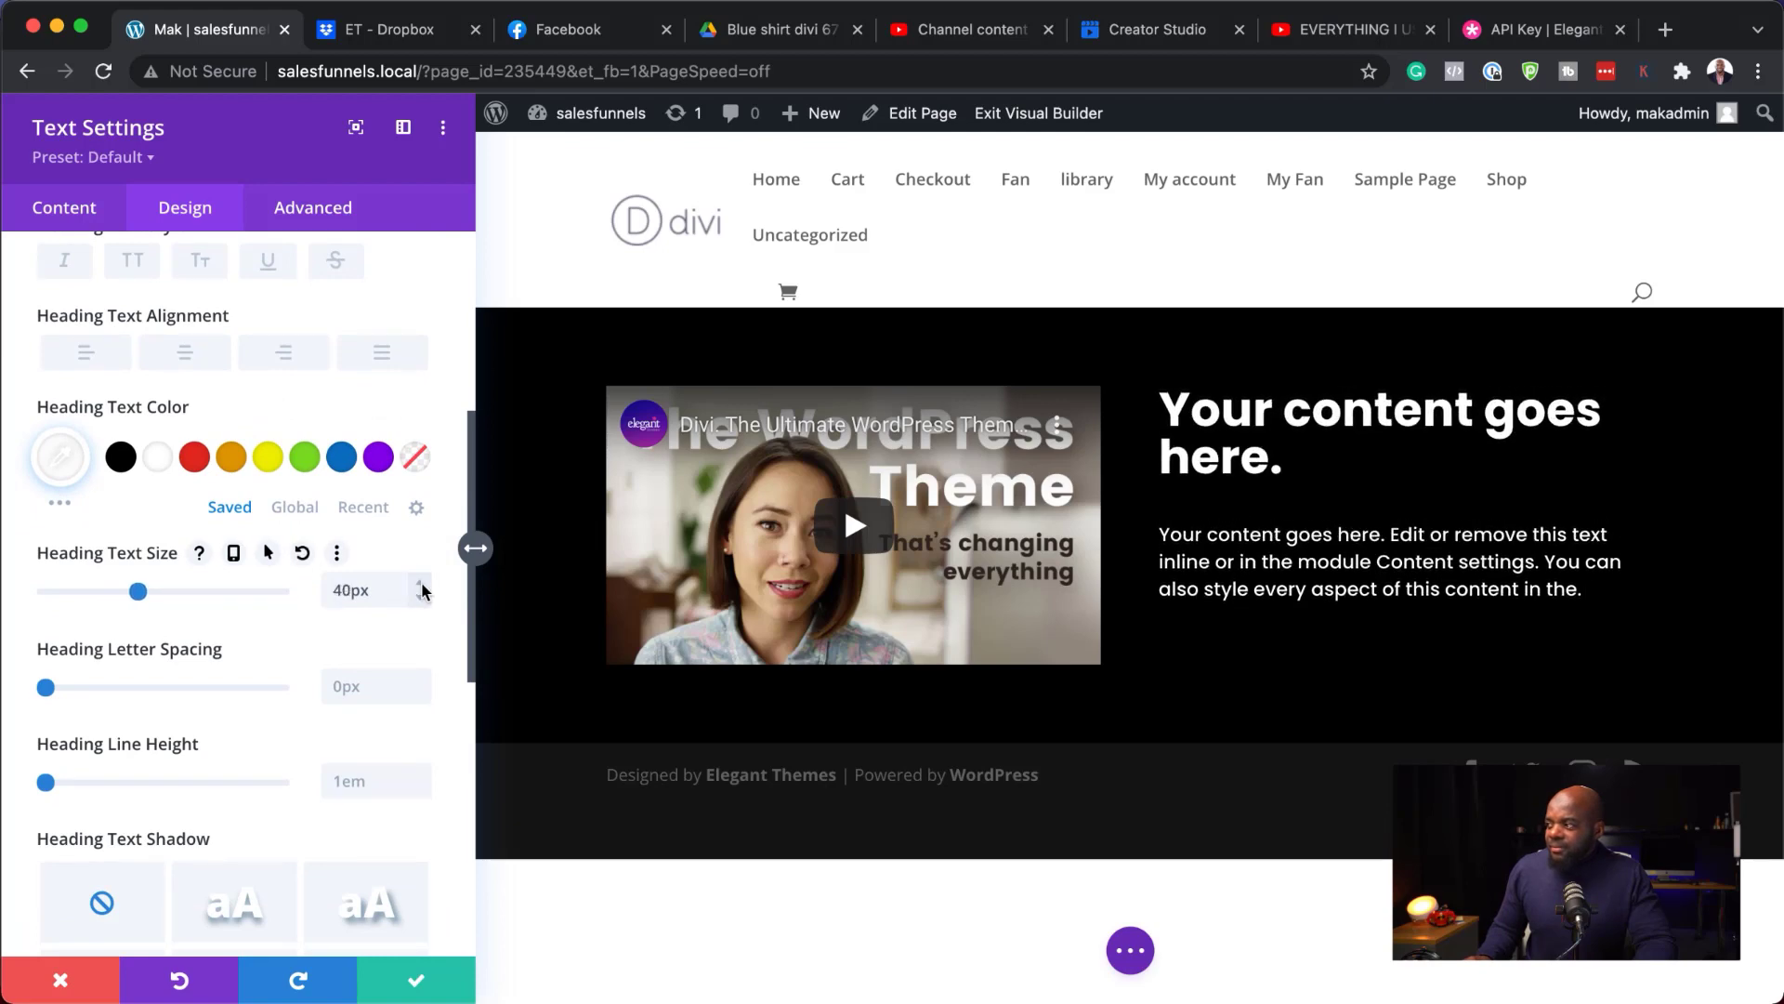
pyautogui.click(417, 979)
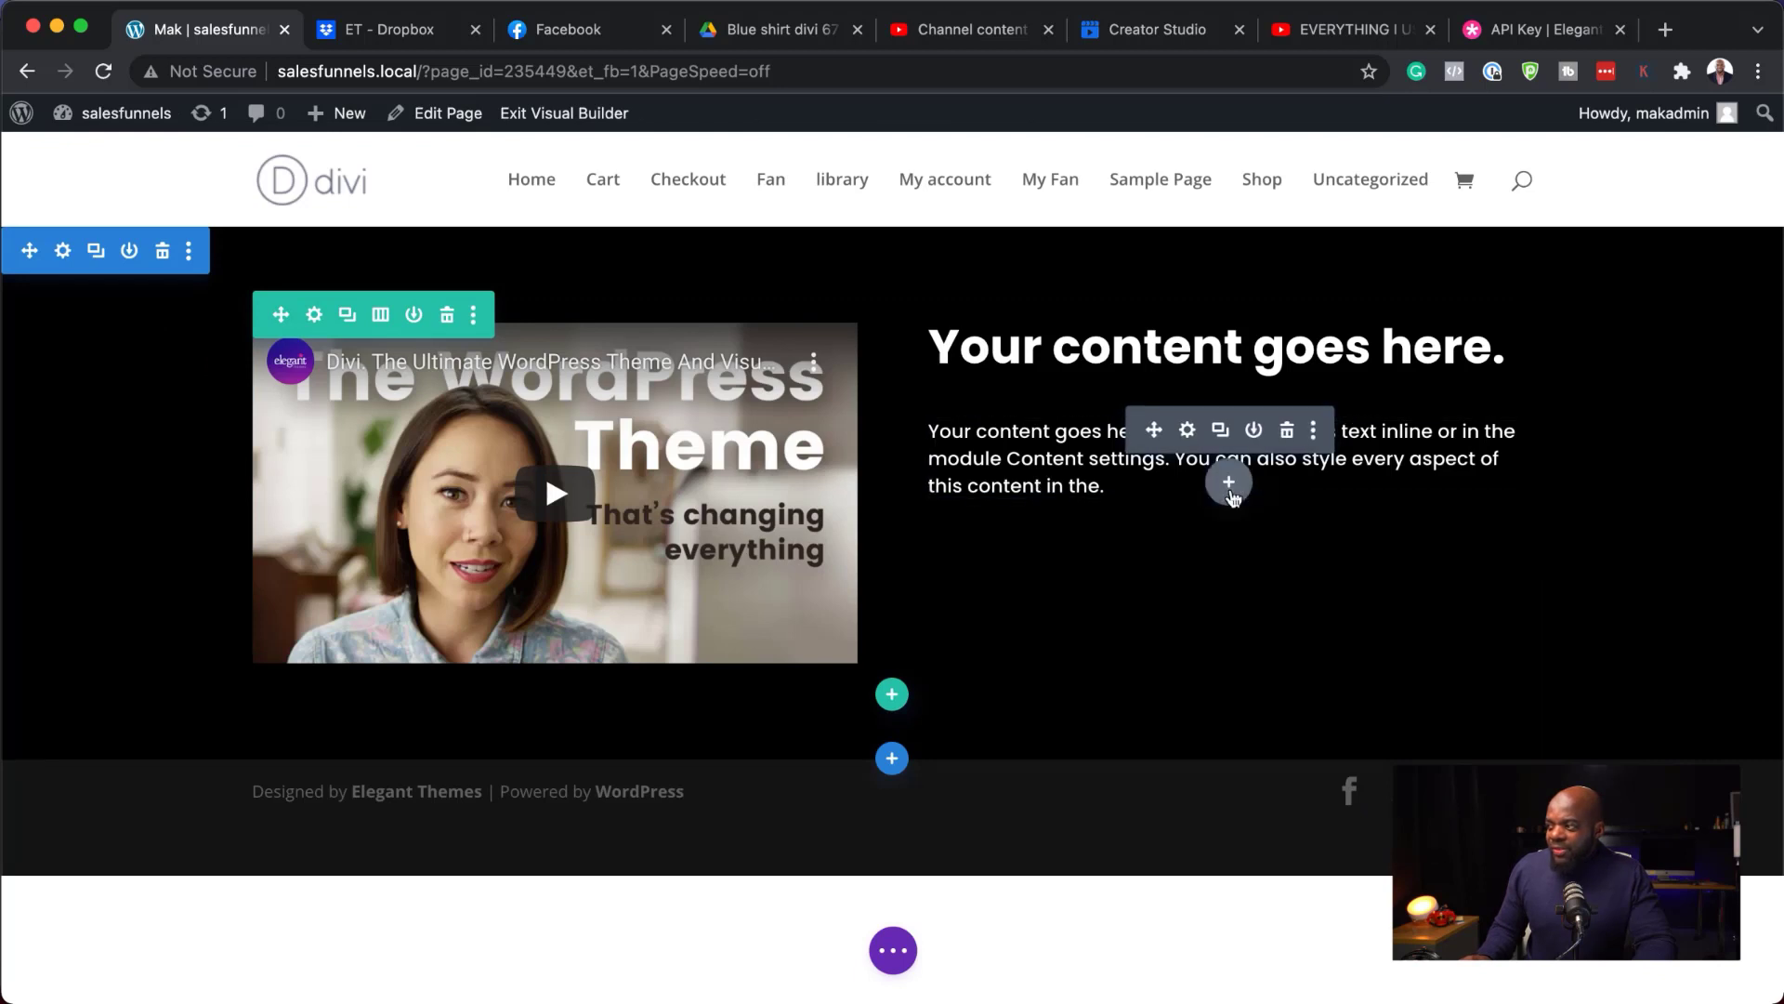
# Insert a Button module below the hero text
pyautogui.click(1228, 482)
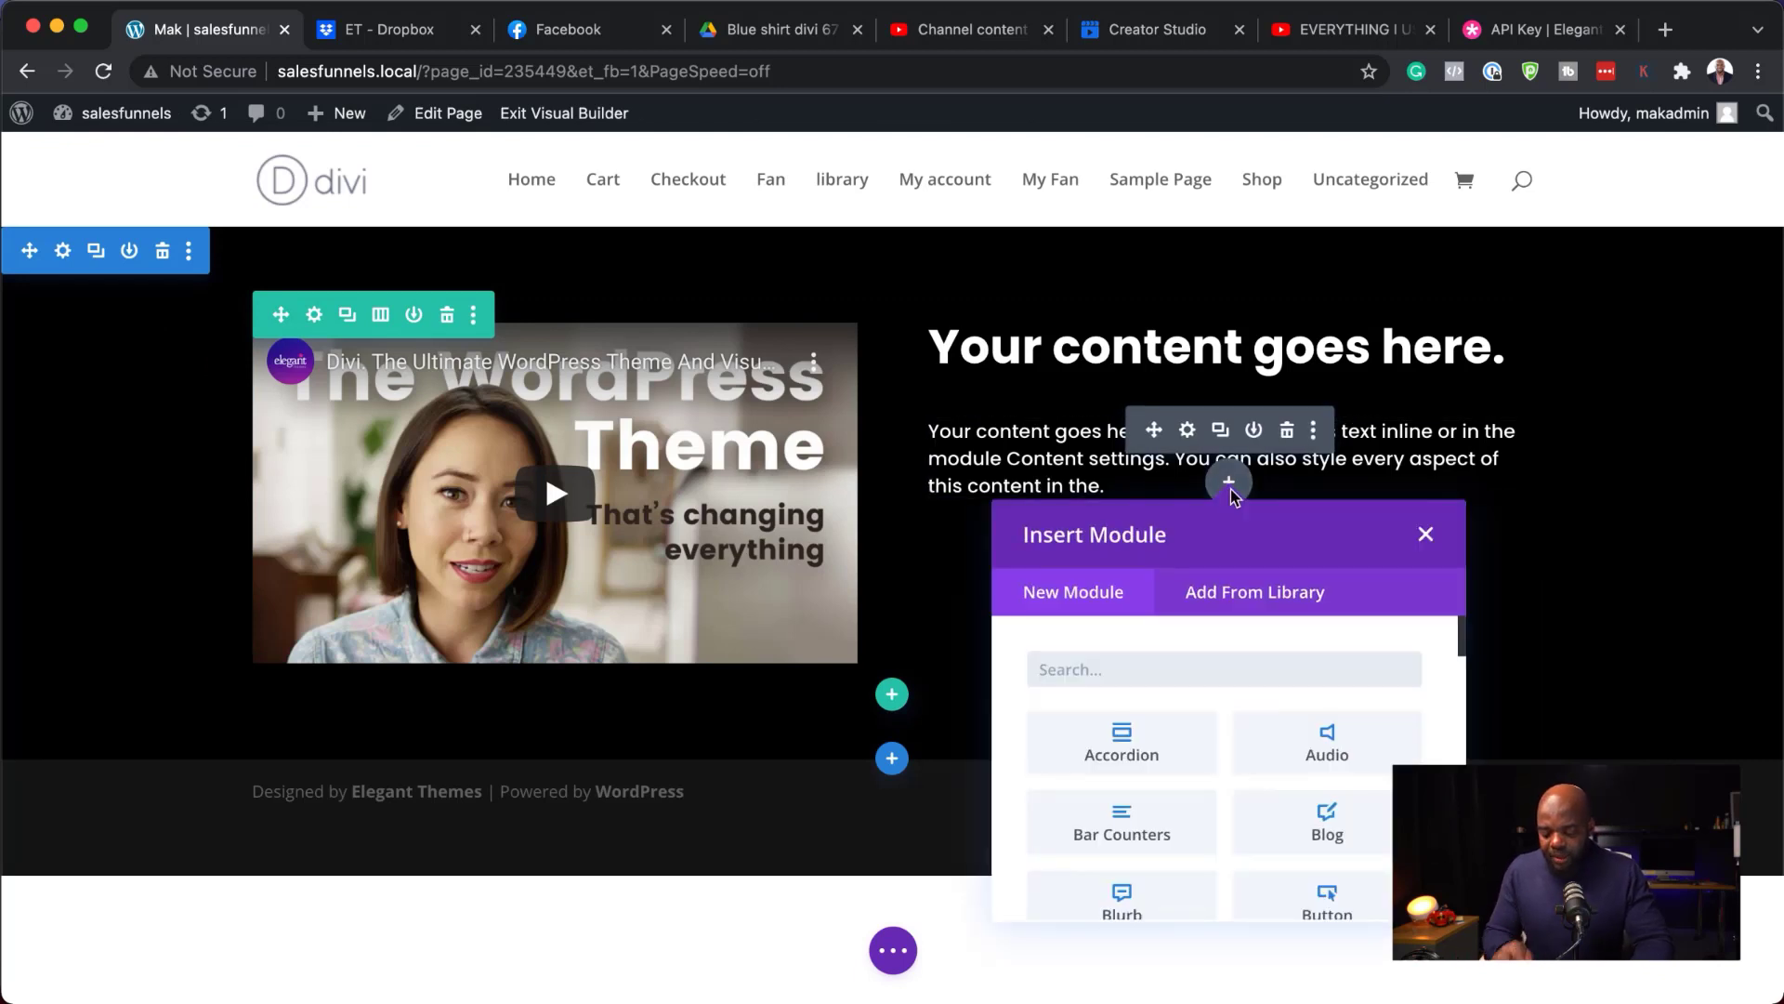
pyautogui.write('button')
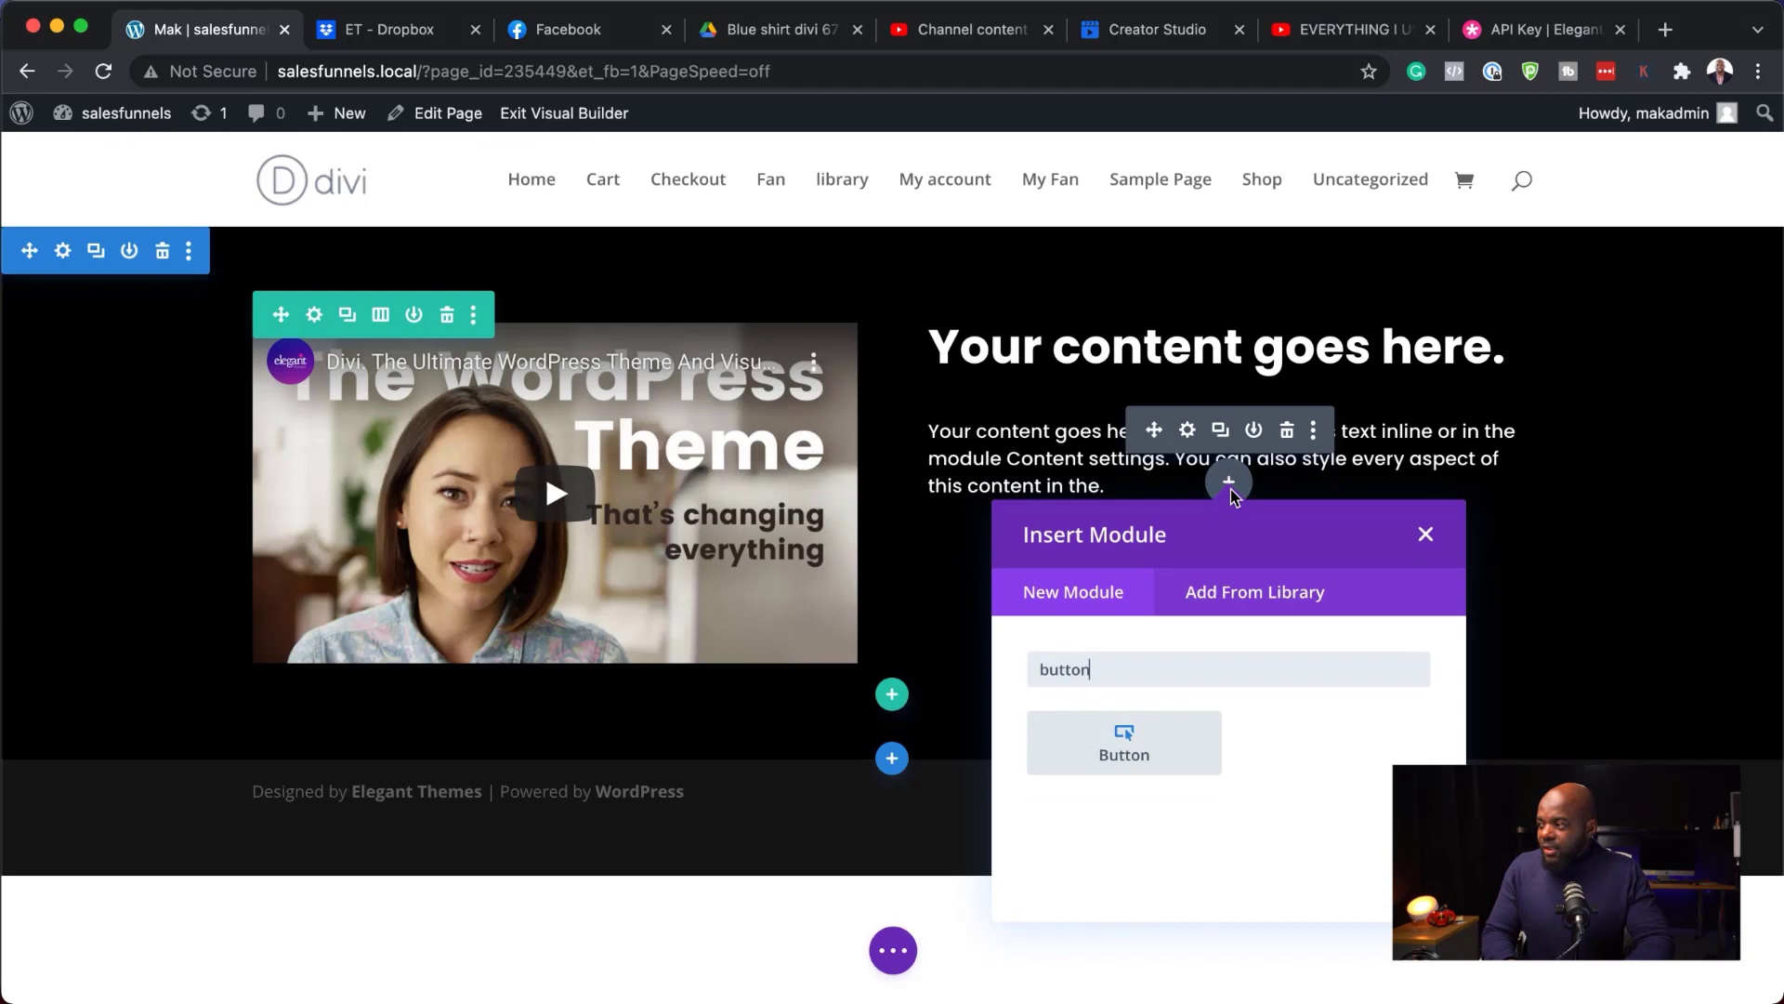
pyautogui.click(1150, 758)
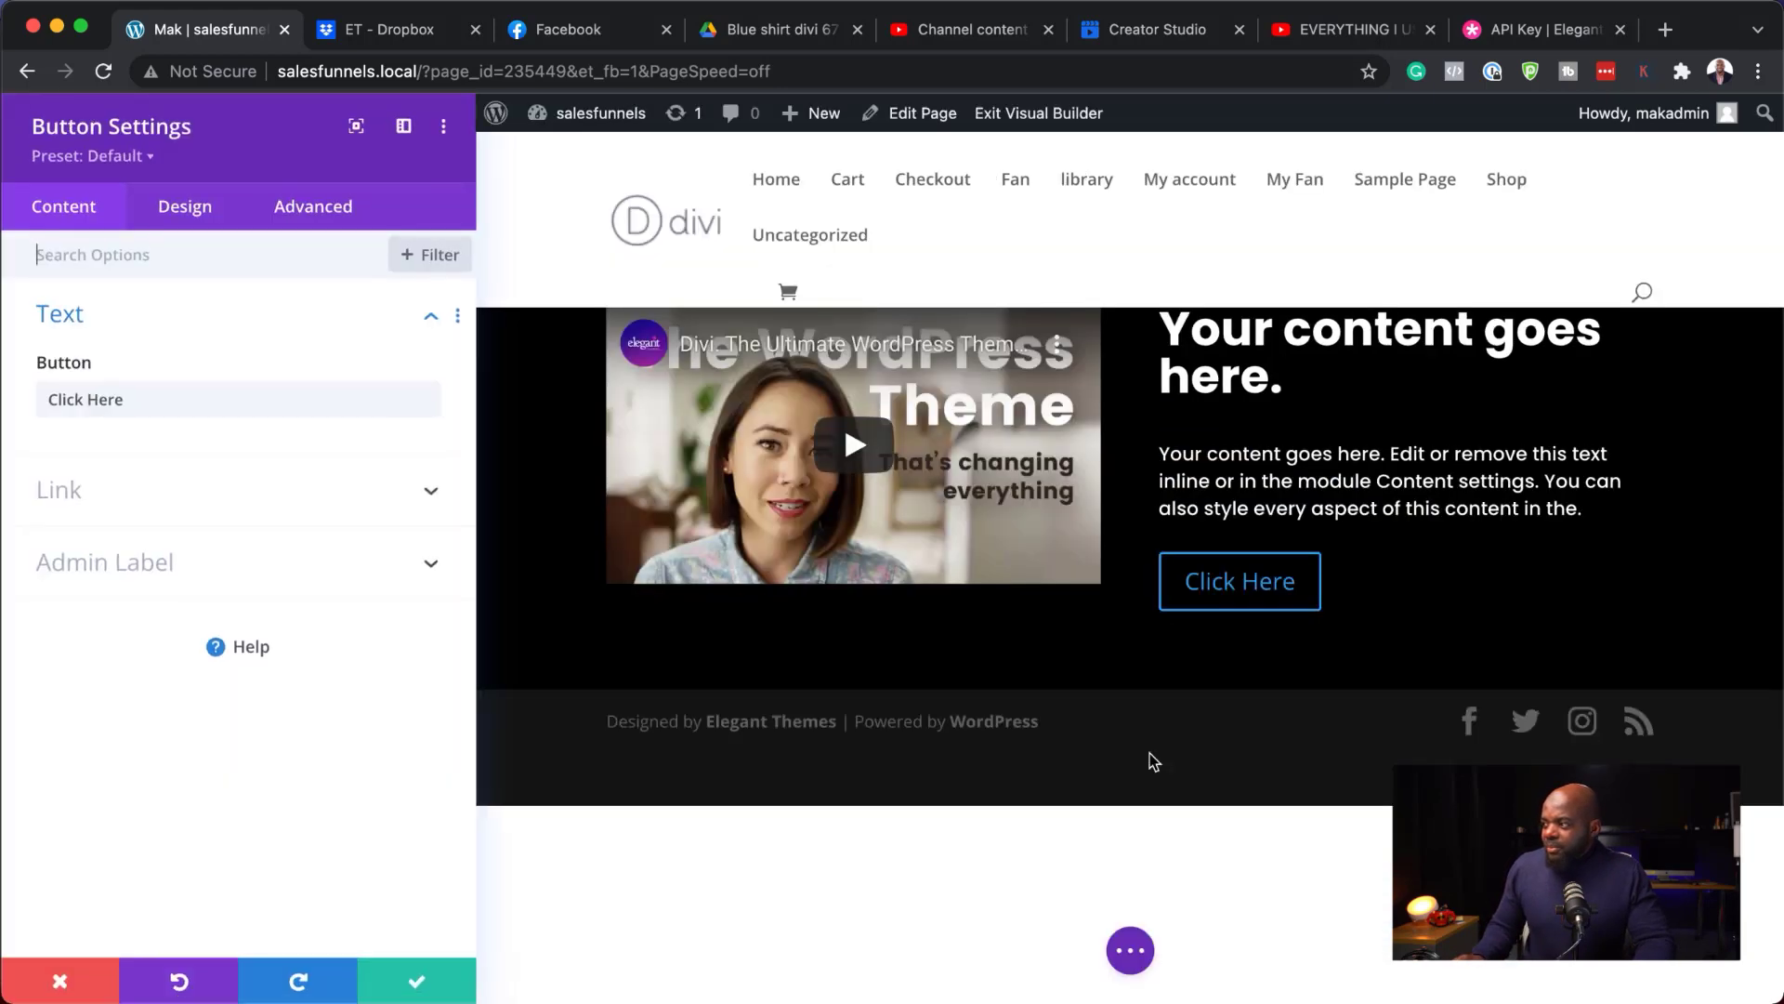
# Enable custom button styles with white text and orange #e09900 background and border, then save
pyautogui.click(193, 219)
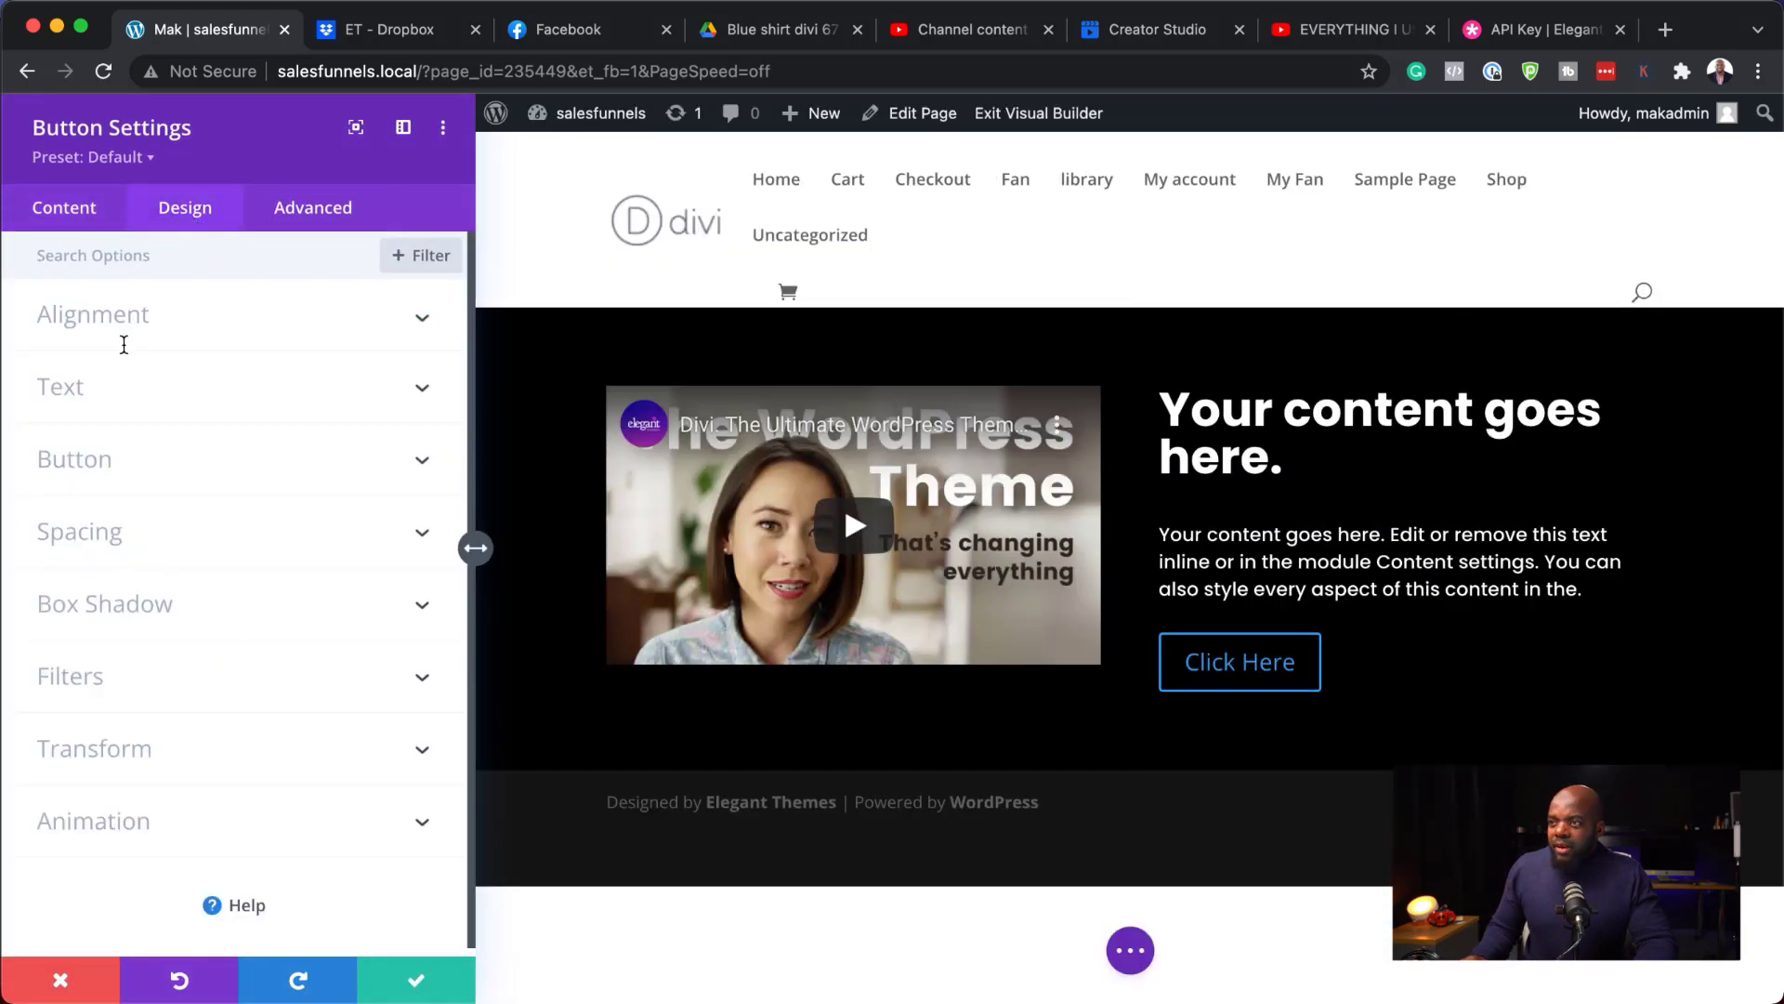
pyautogui.click(81, 462)
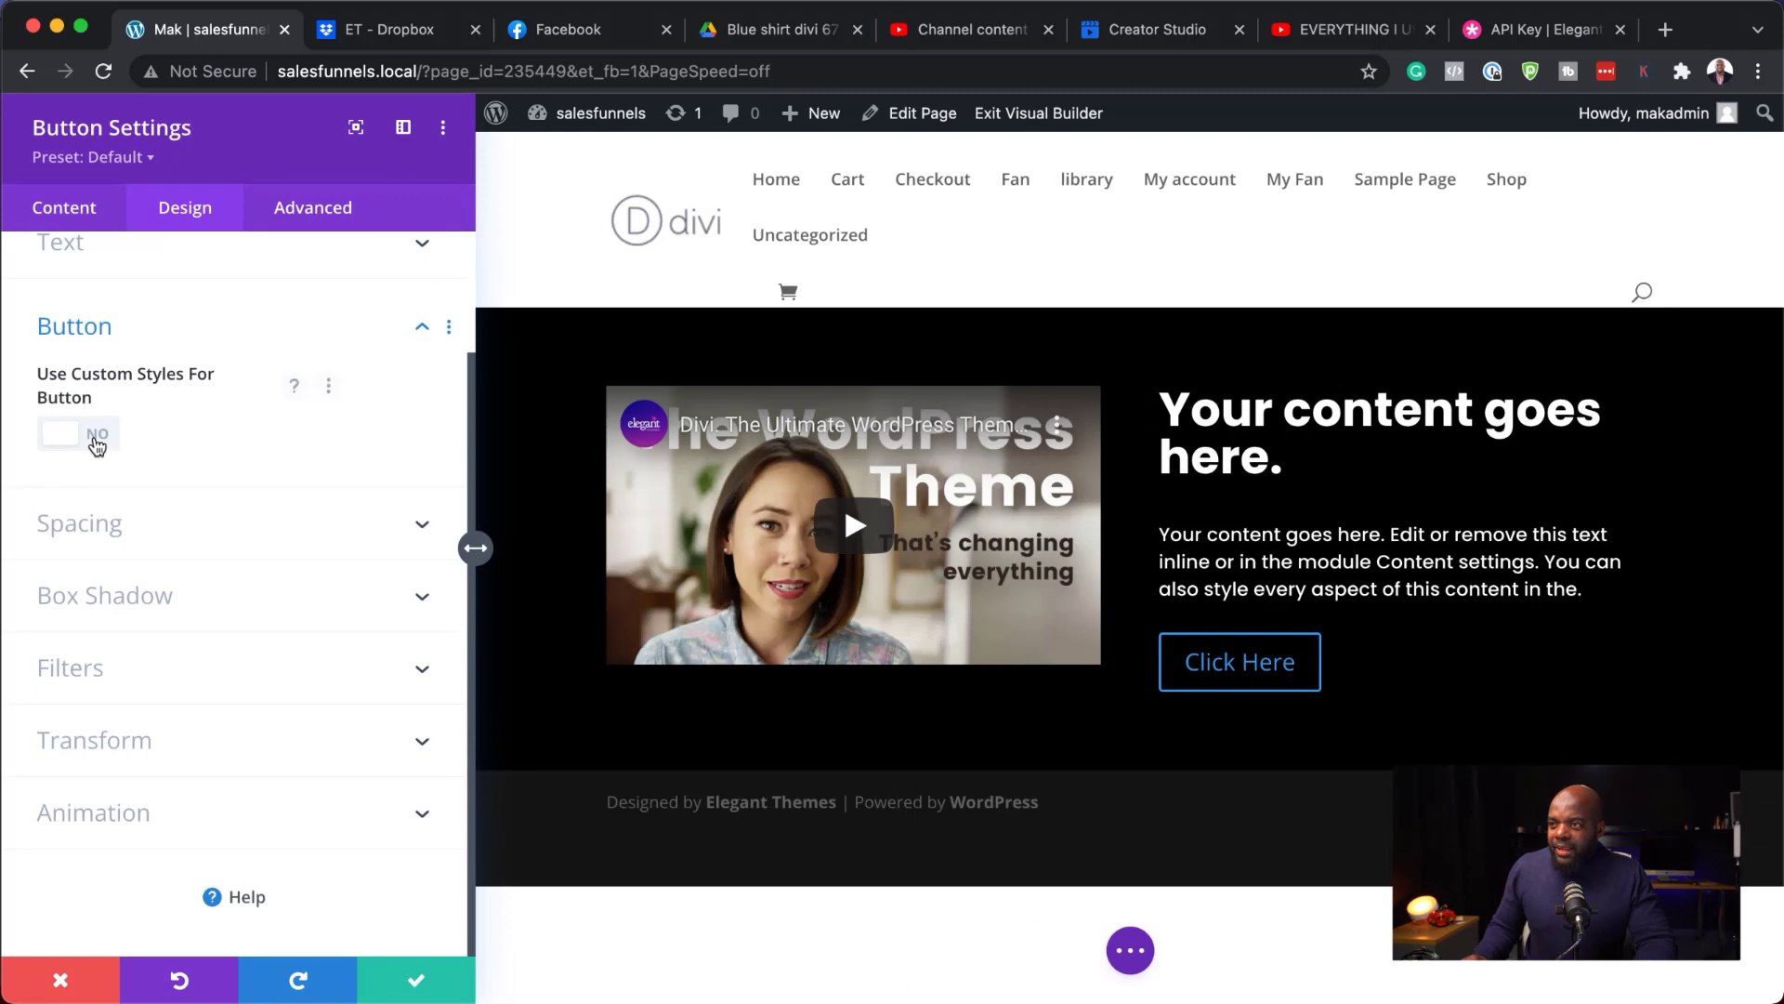
pyautogui.click(96, 438)
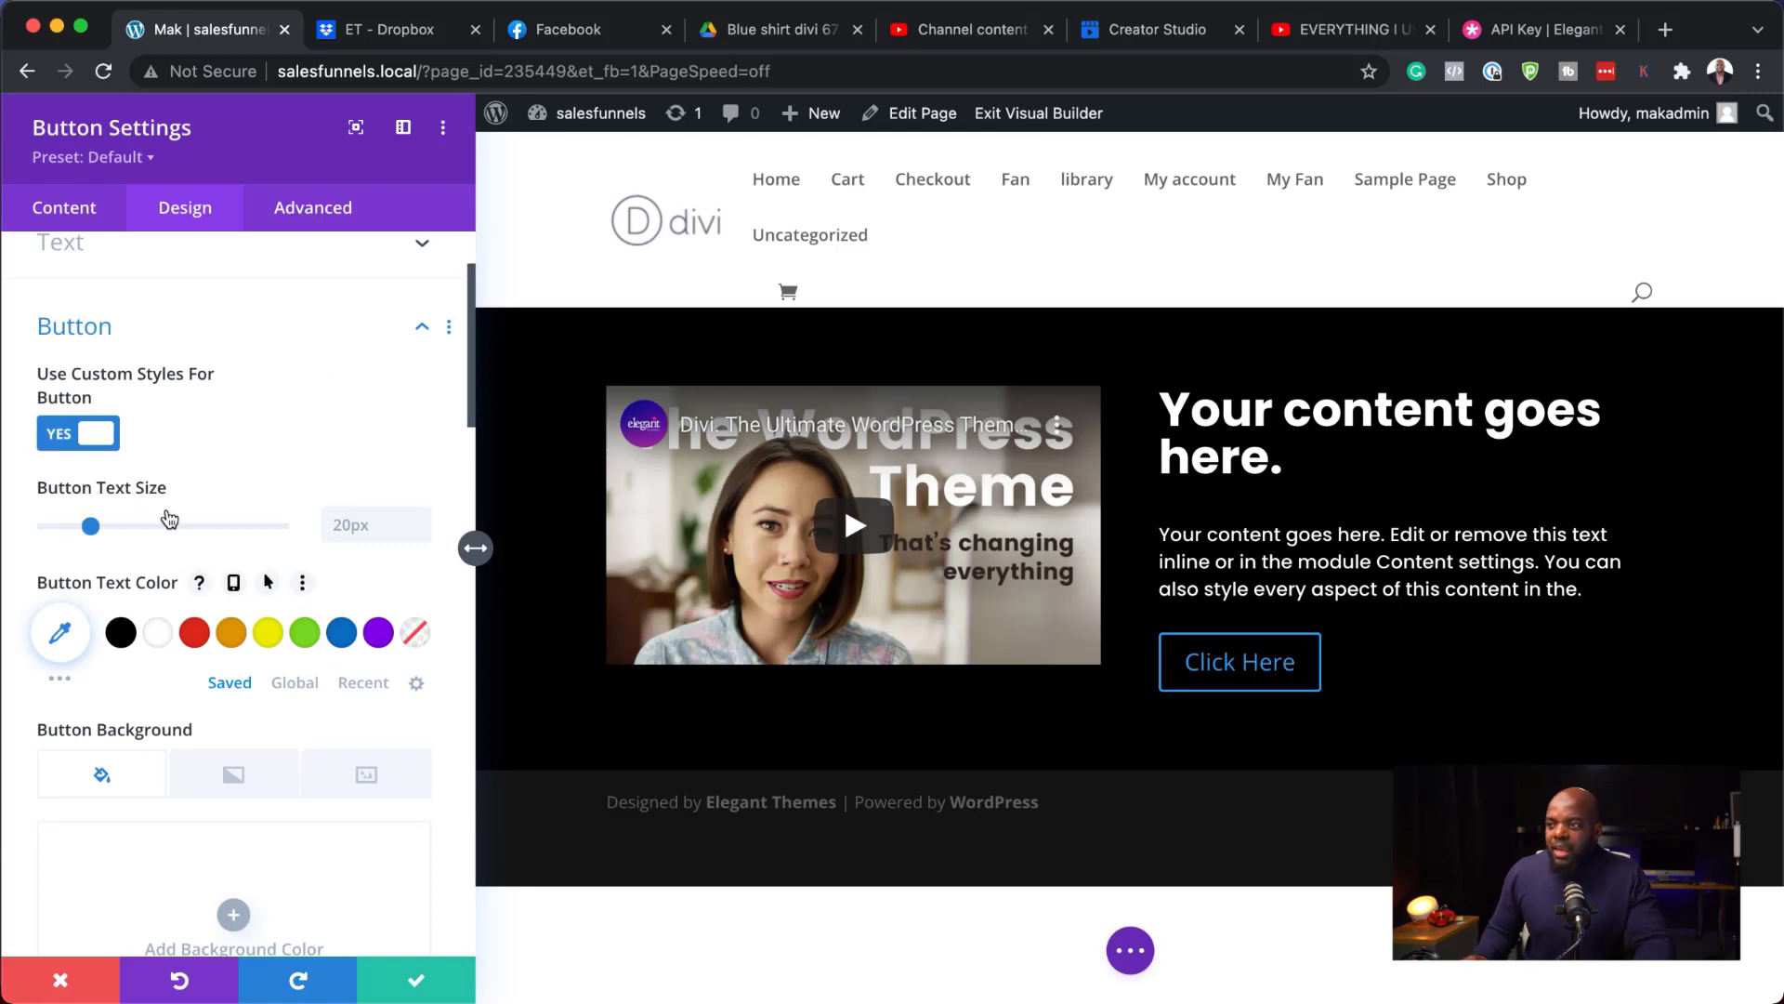
pyautogui.click(158, 634)
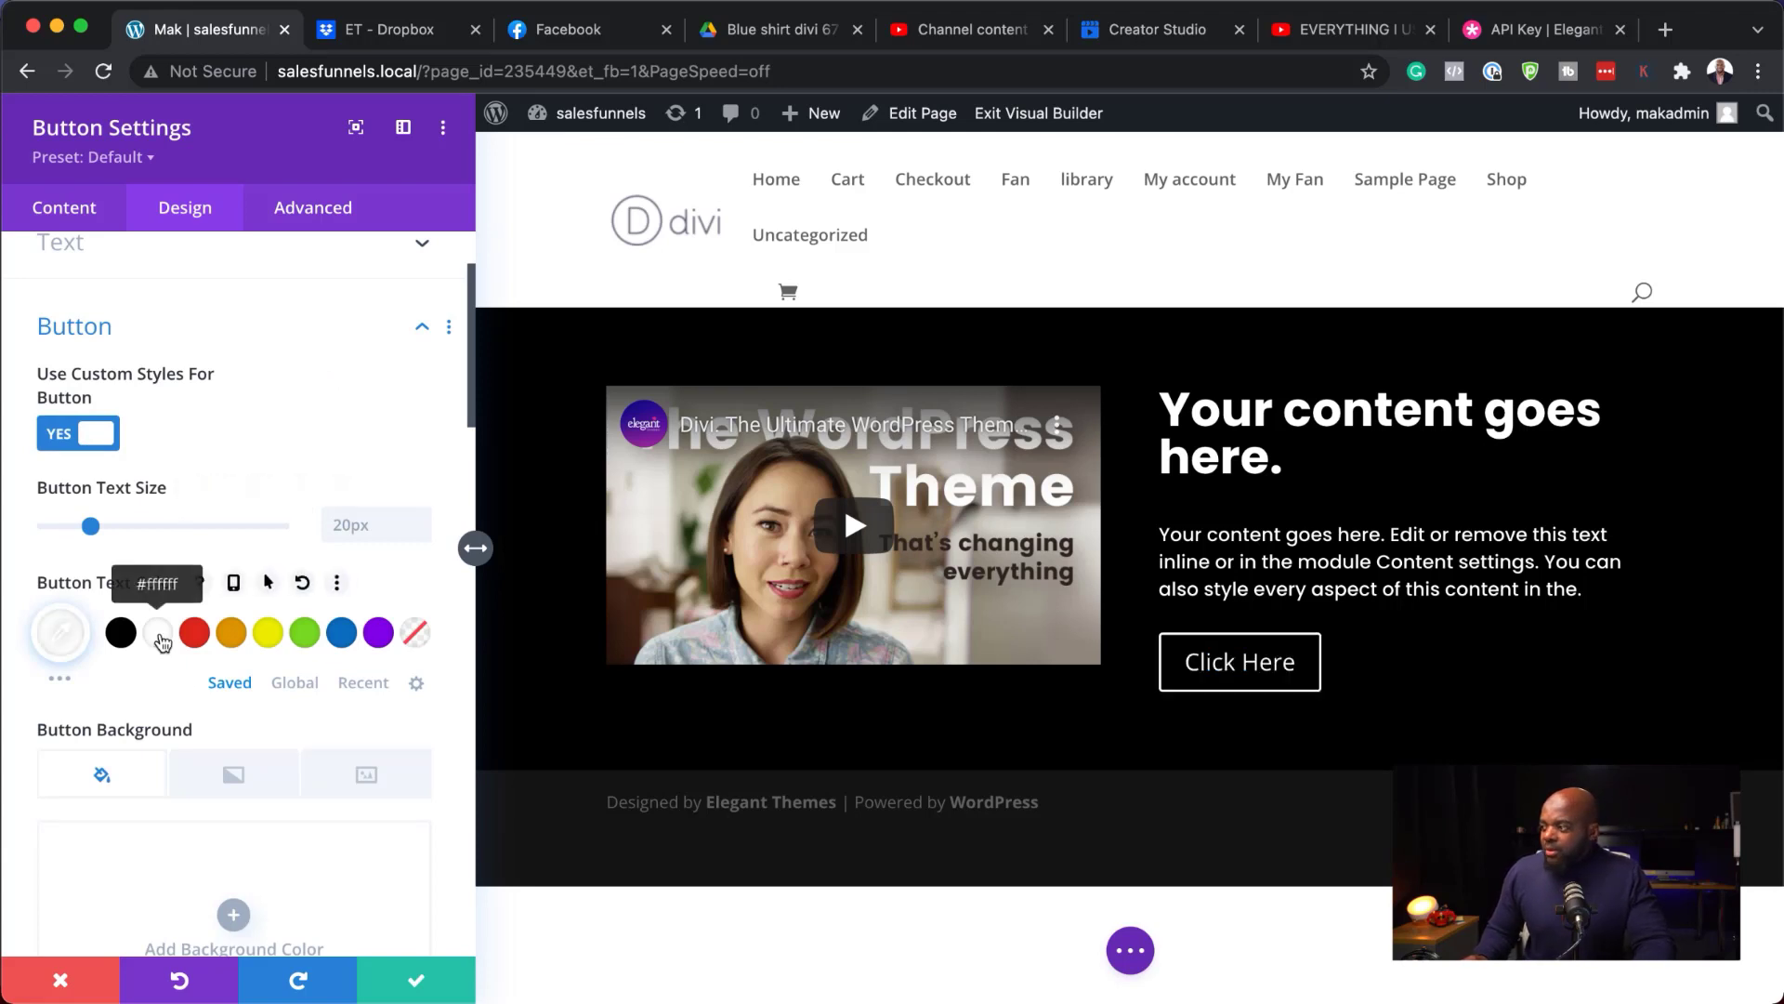
pyautogui.scroll(-5, 251, 673)
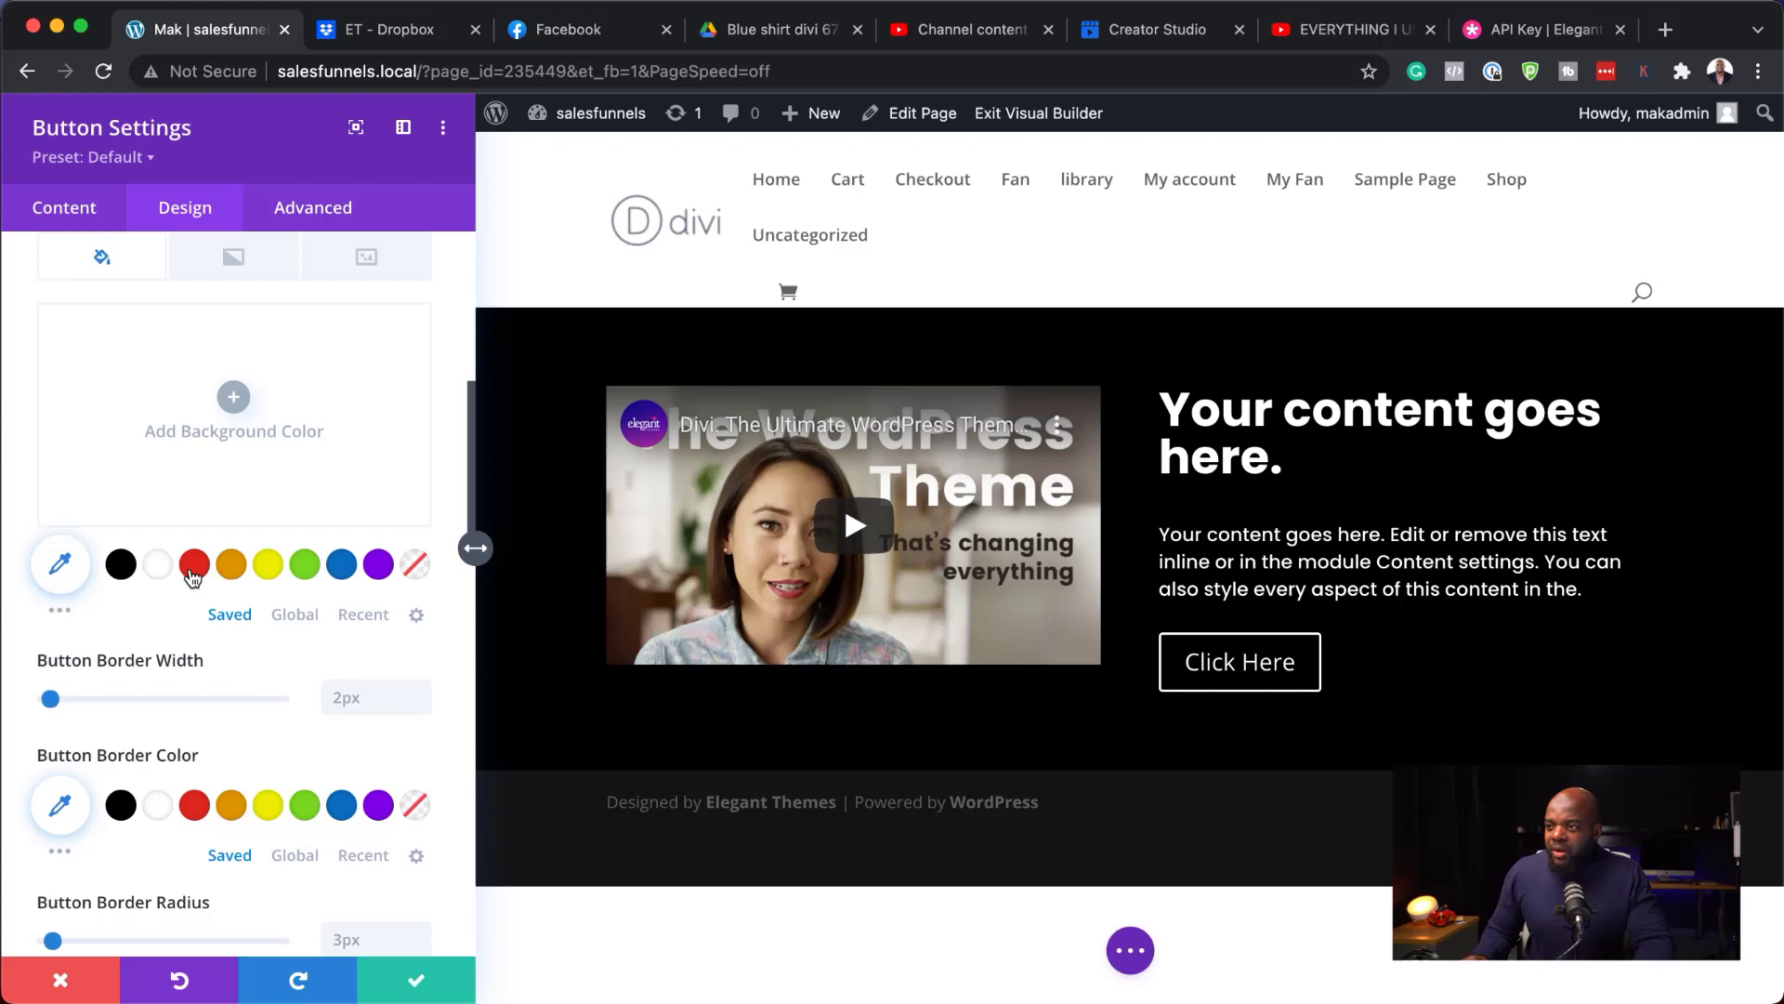
pyautogui.click(239, 572)
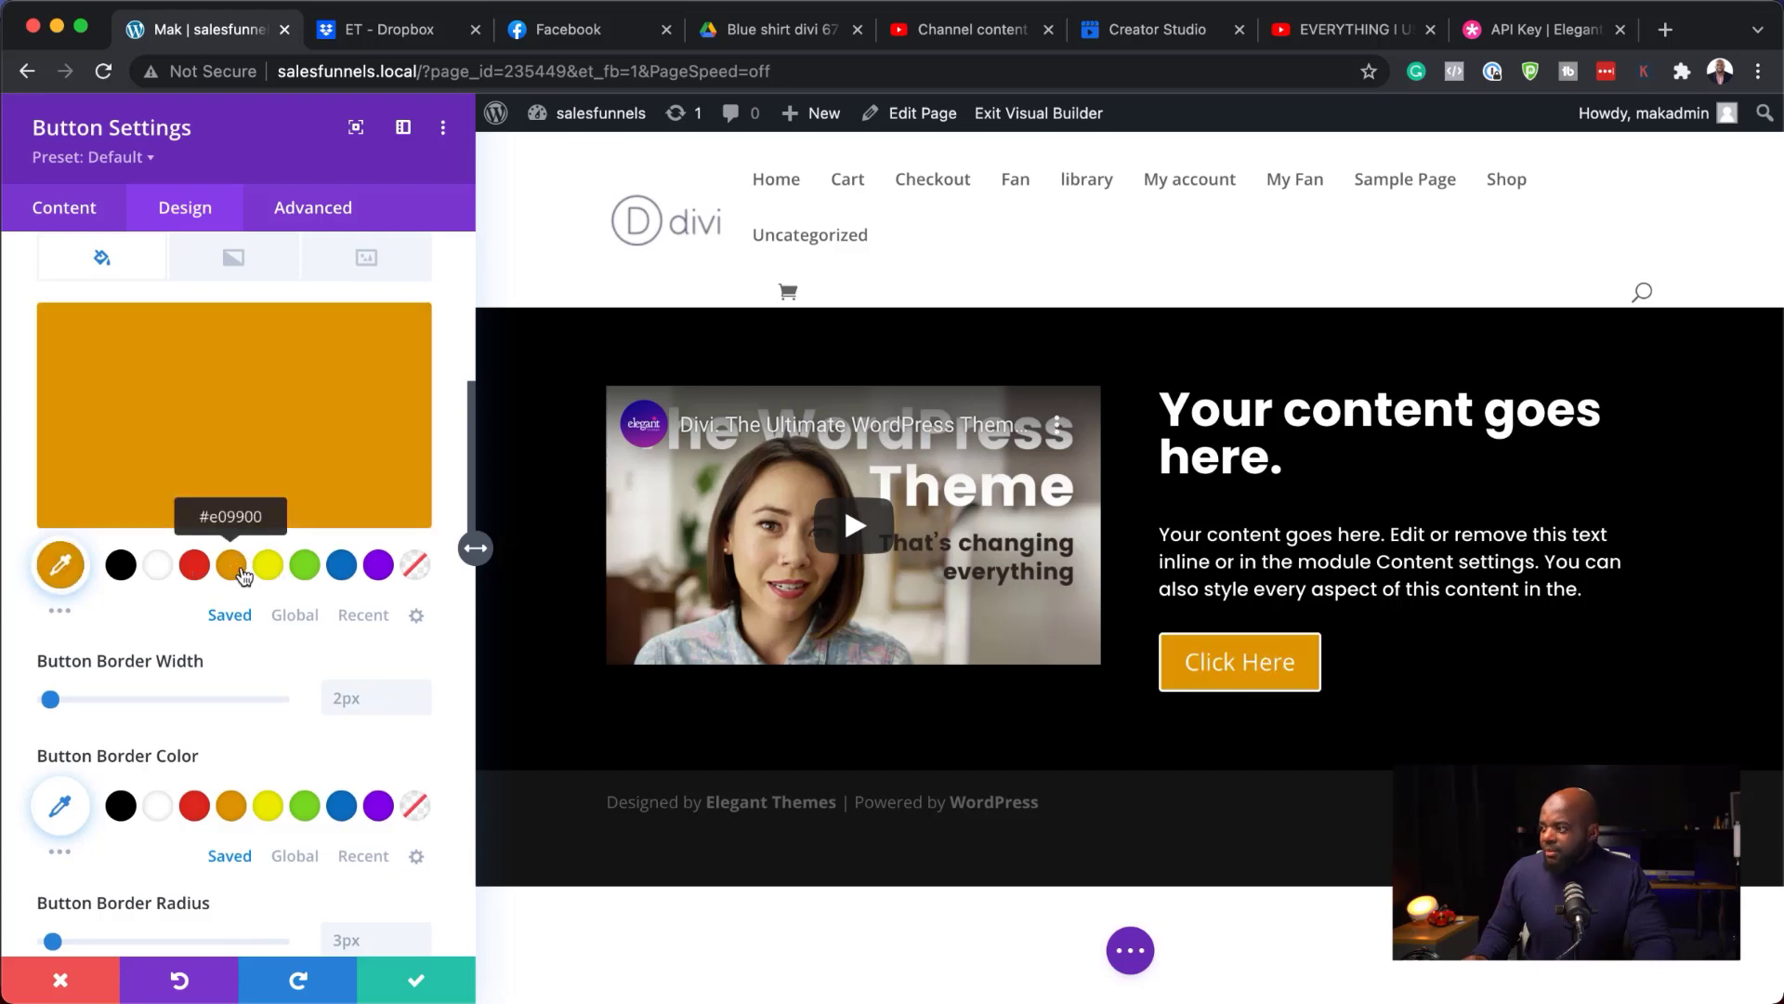
pyautogui.scroll(-2, 299, 743)
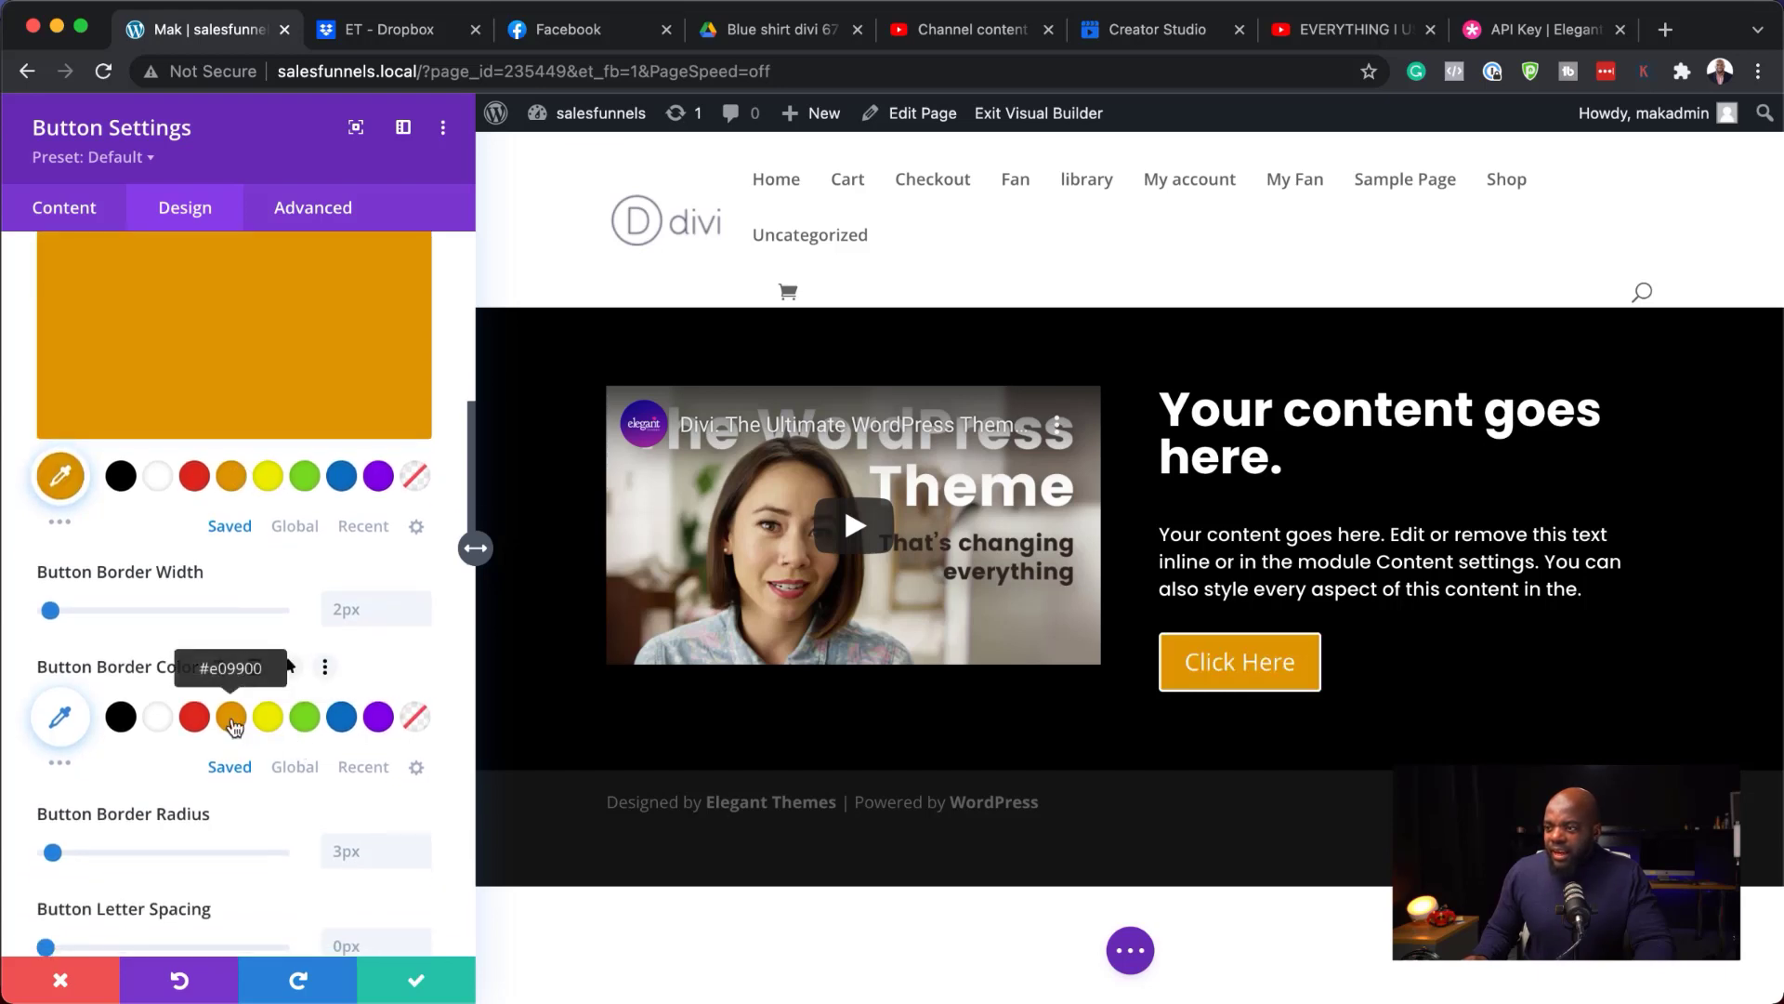
pyautogui.click(233, 726)
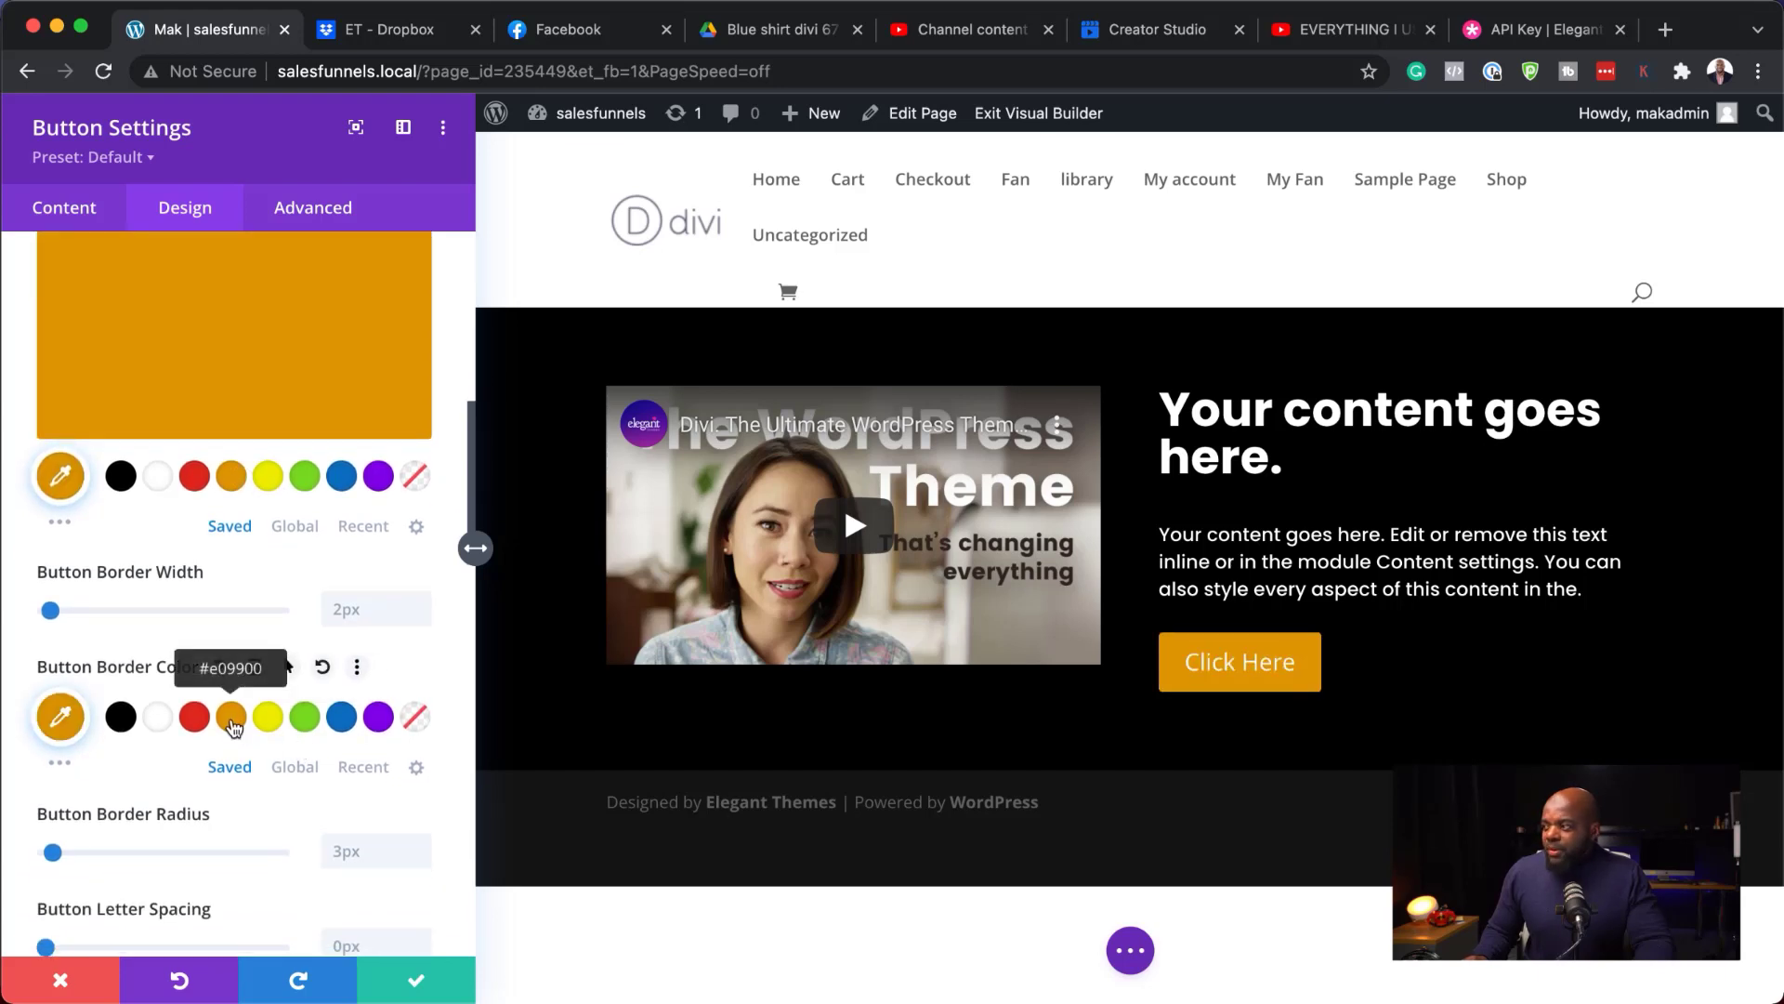
pyautogui.click(416, 983)
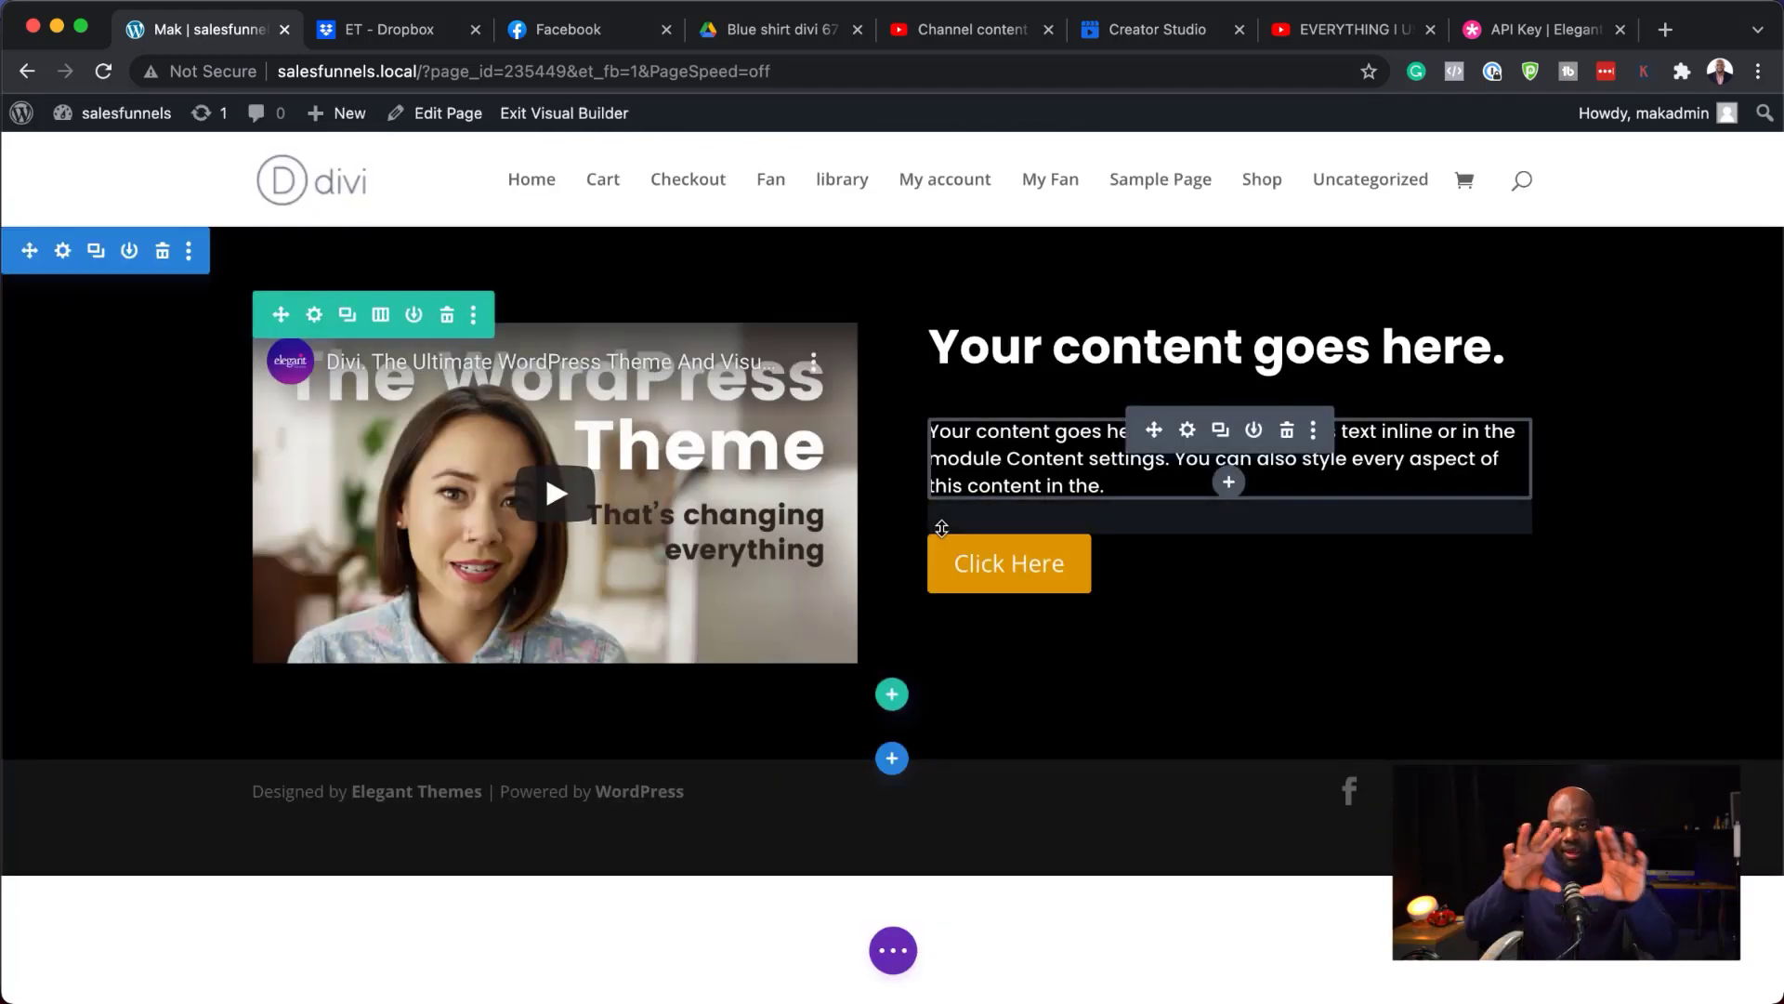
# Add a regular section with a three-column row and an Image module in the first column
pyautogui.click(891, 760)
pyautogui.click(760, 677)
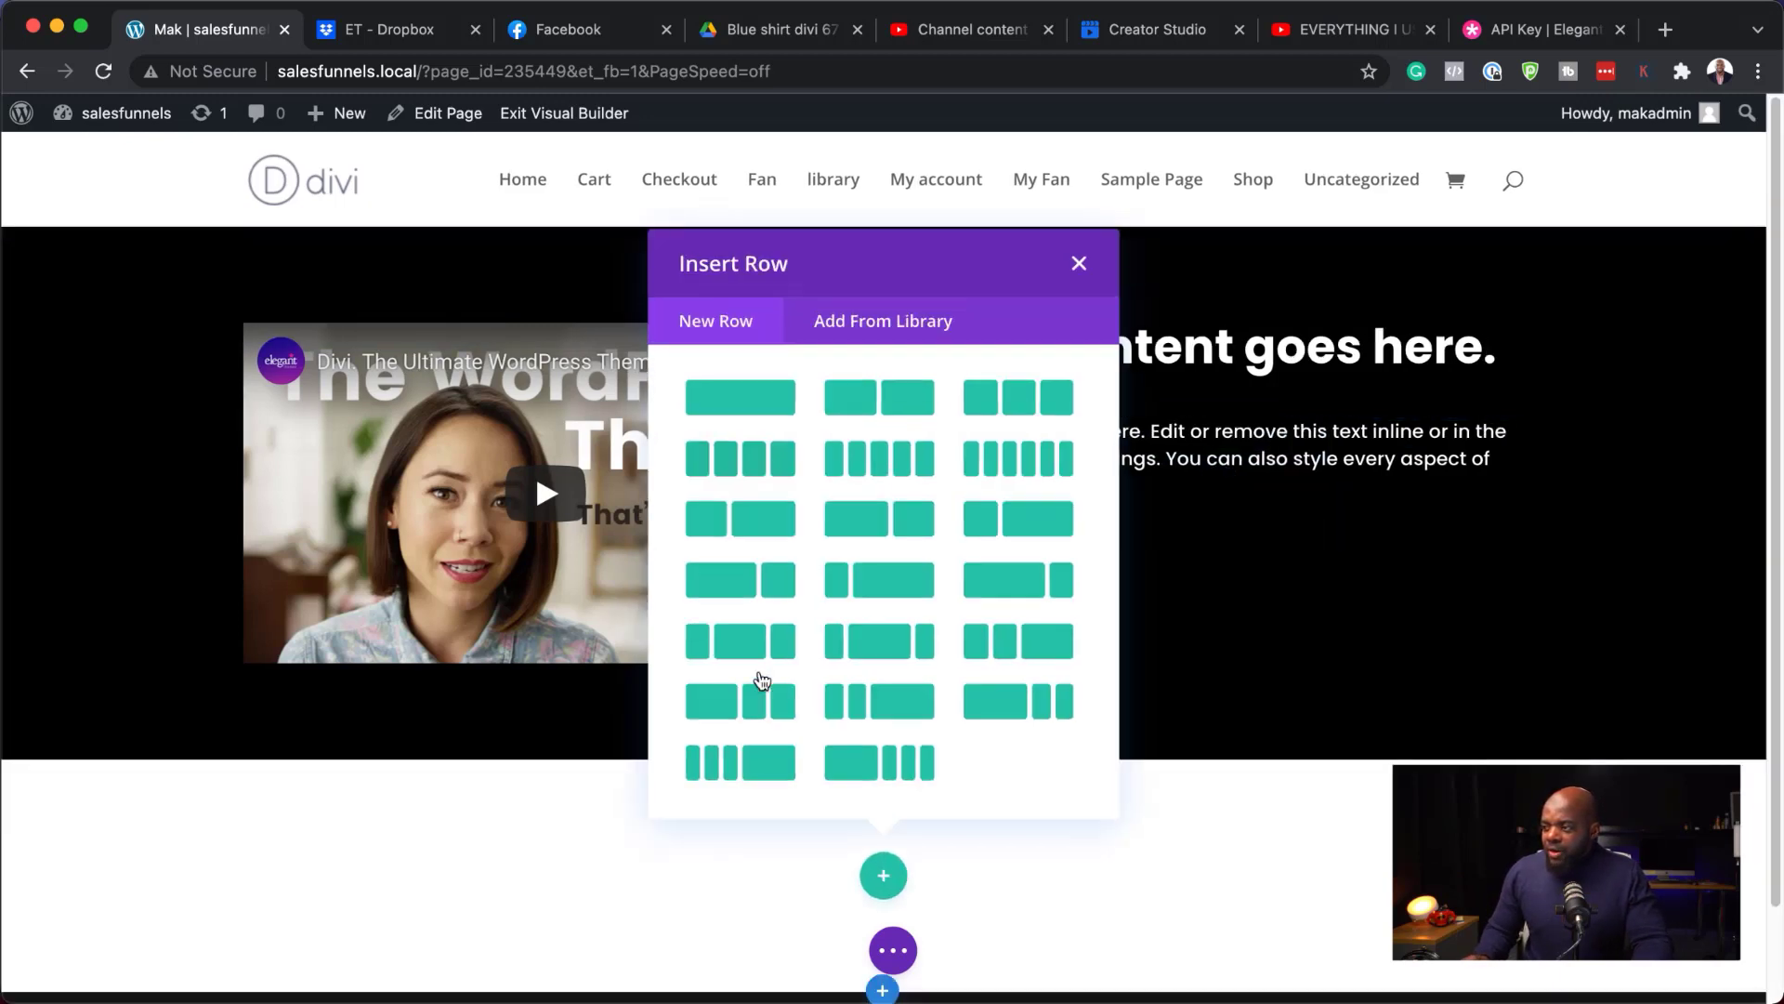
pyautogui.click(1053, 409)
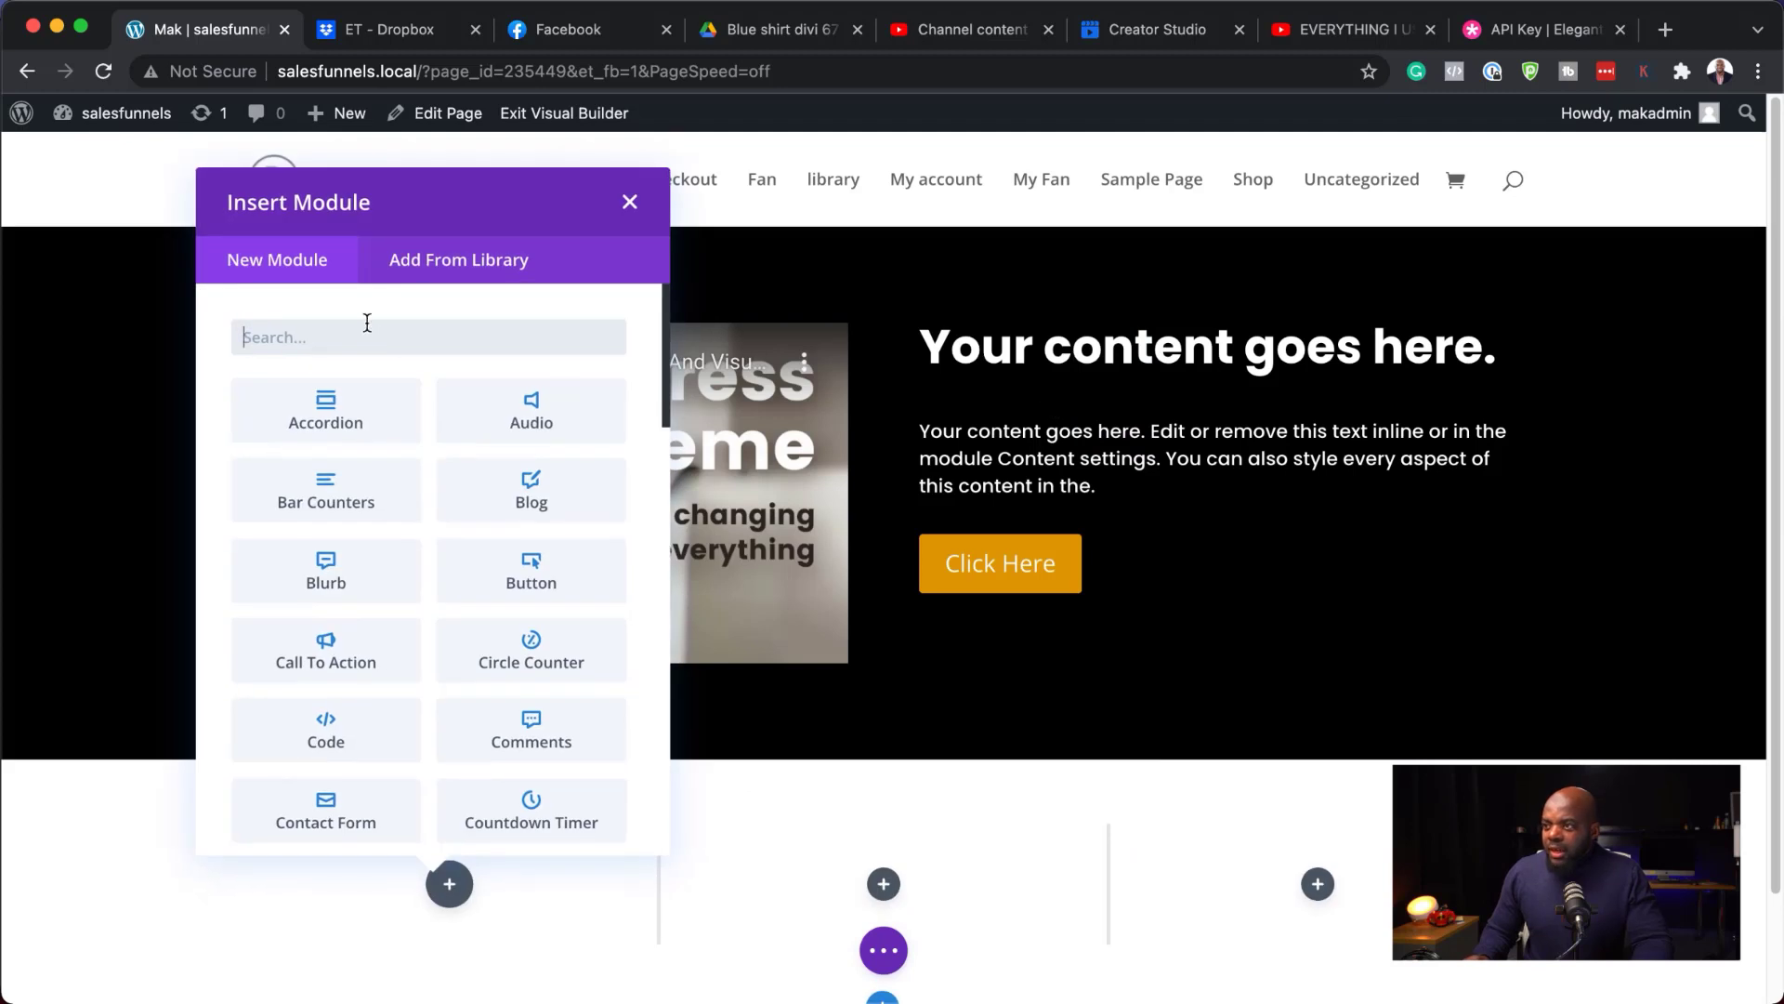
pyautogui.write('i')
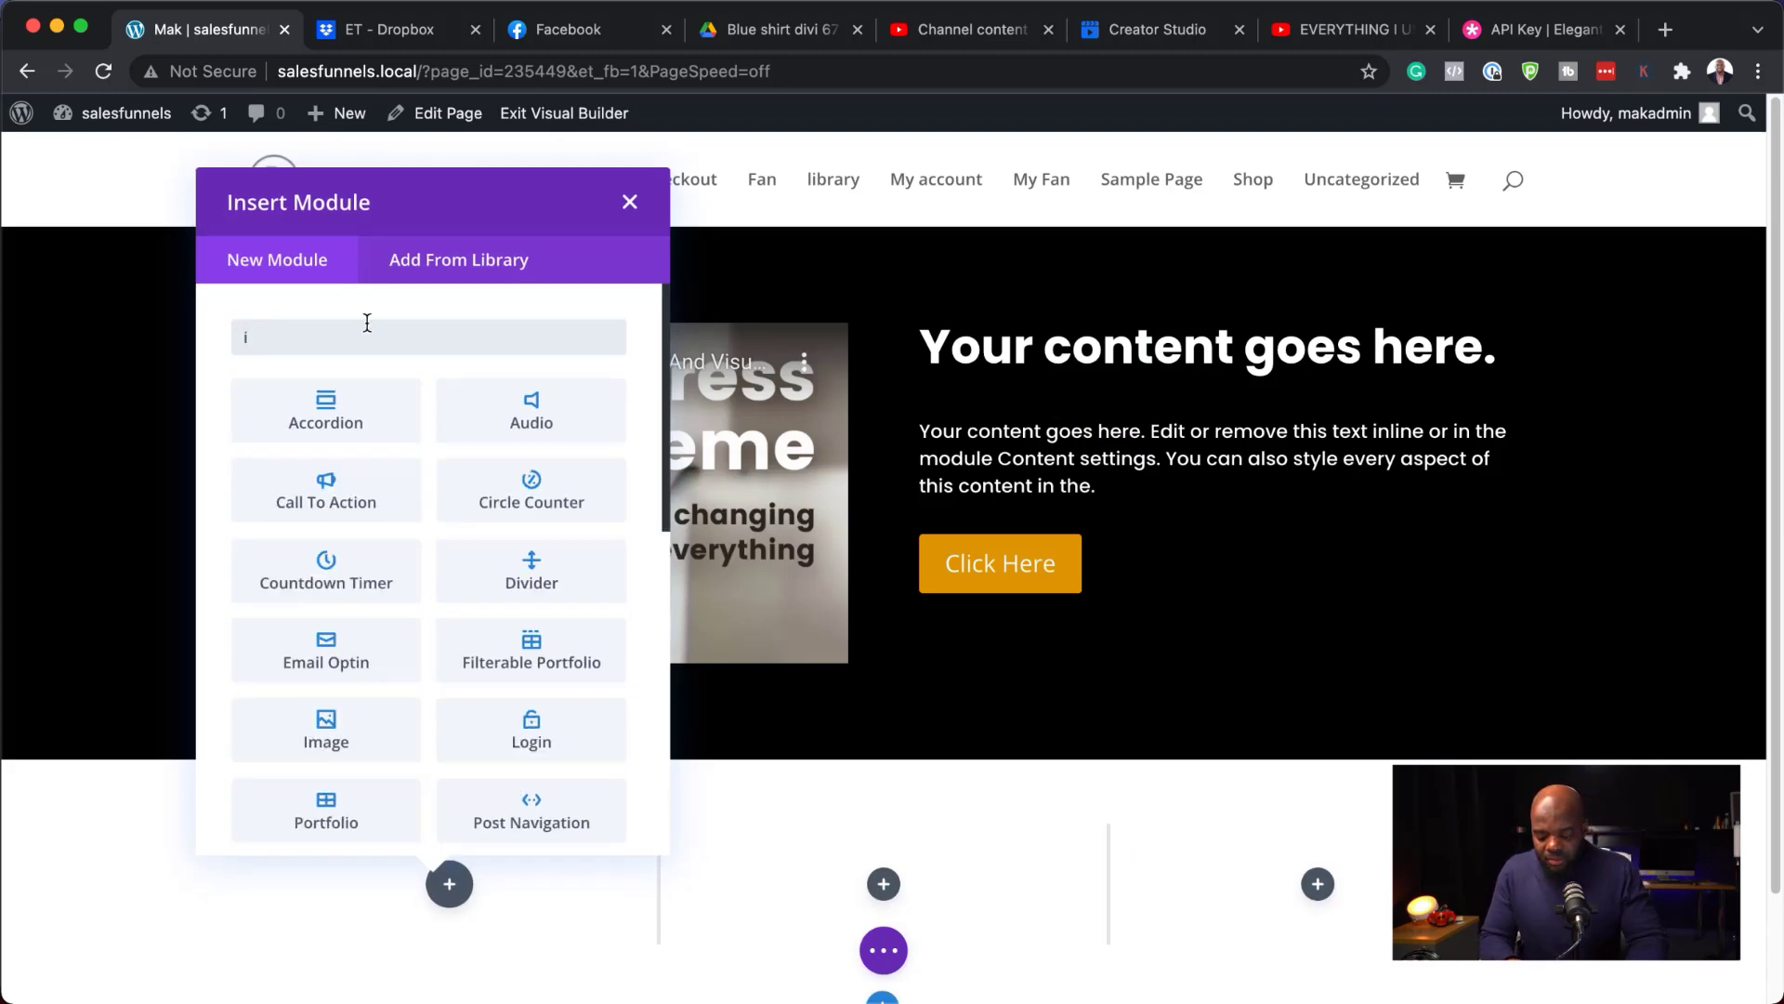
pyautogui.write('ma')
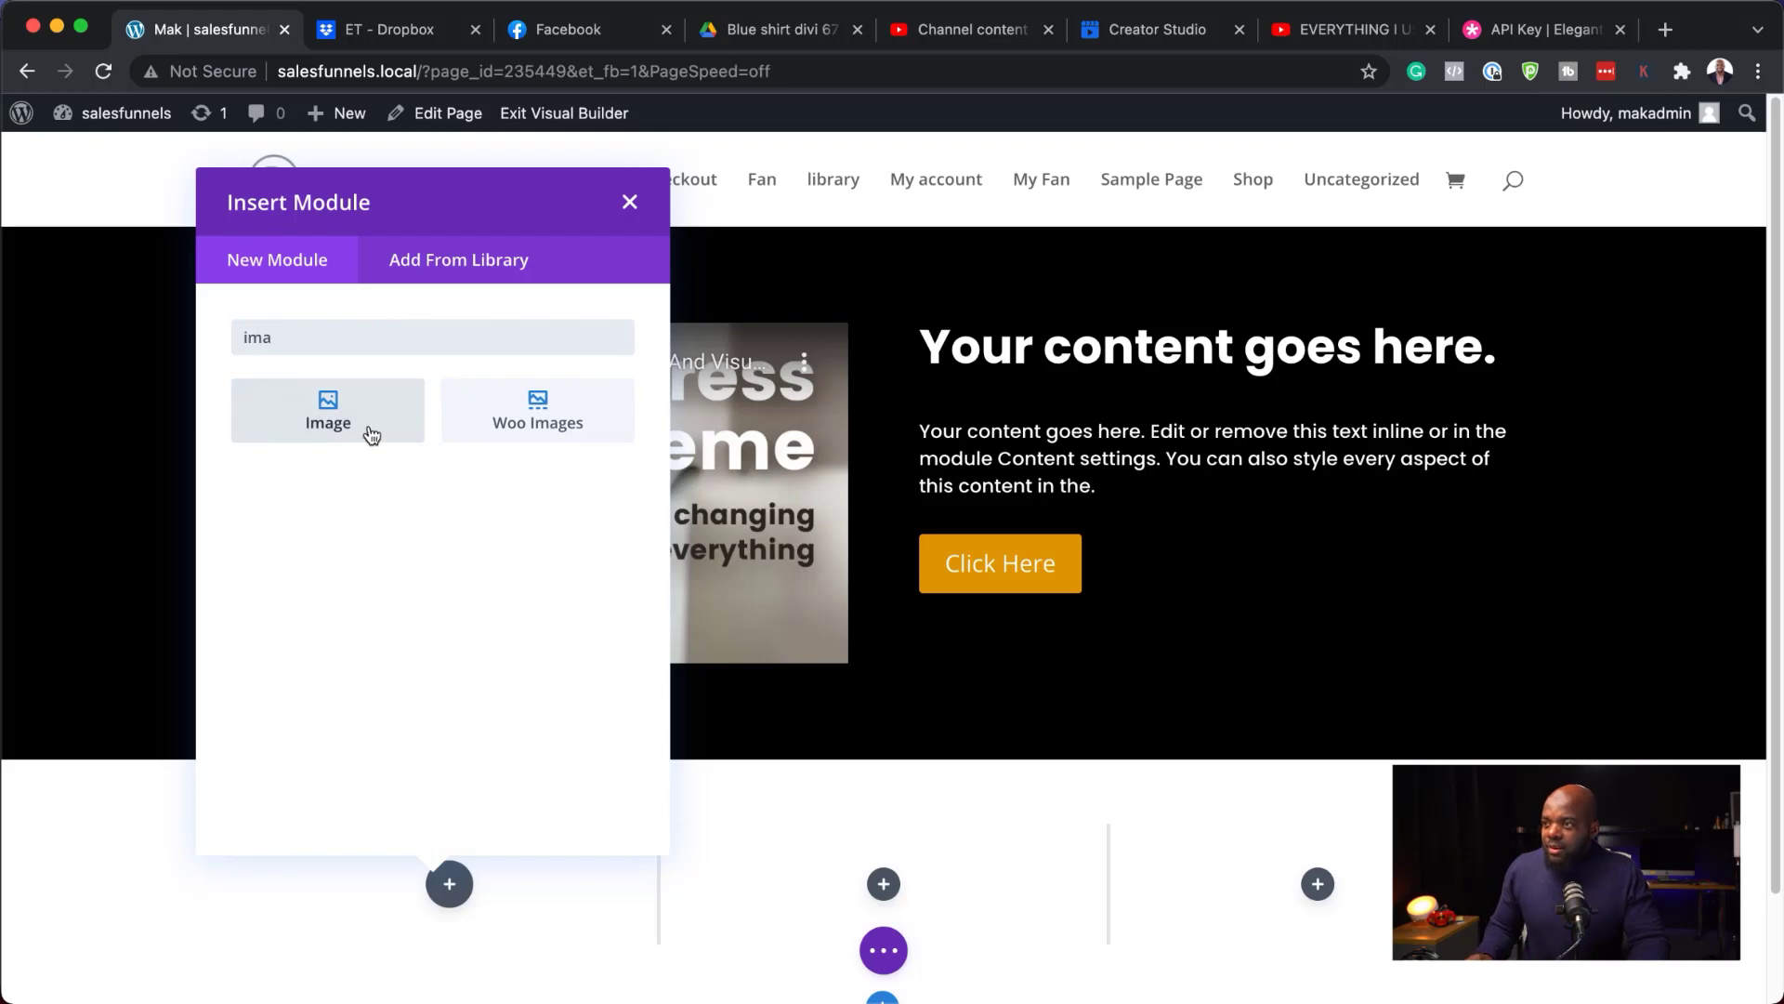
pyautogui.click(369, 426)
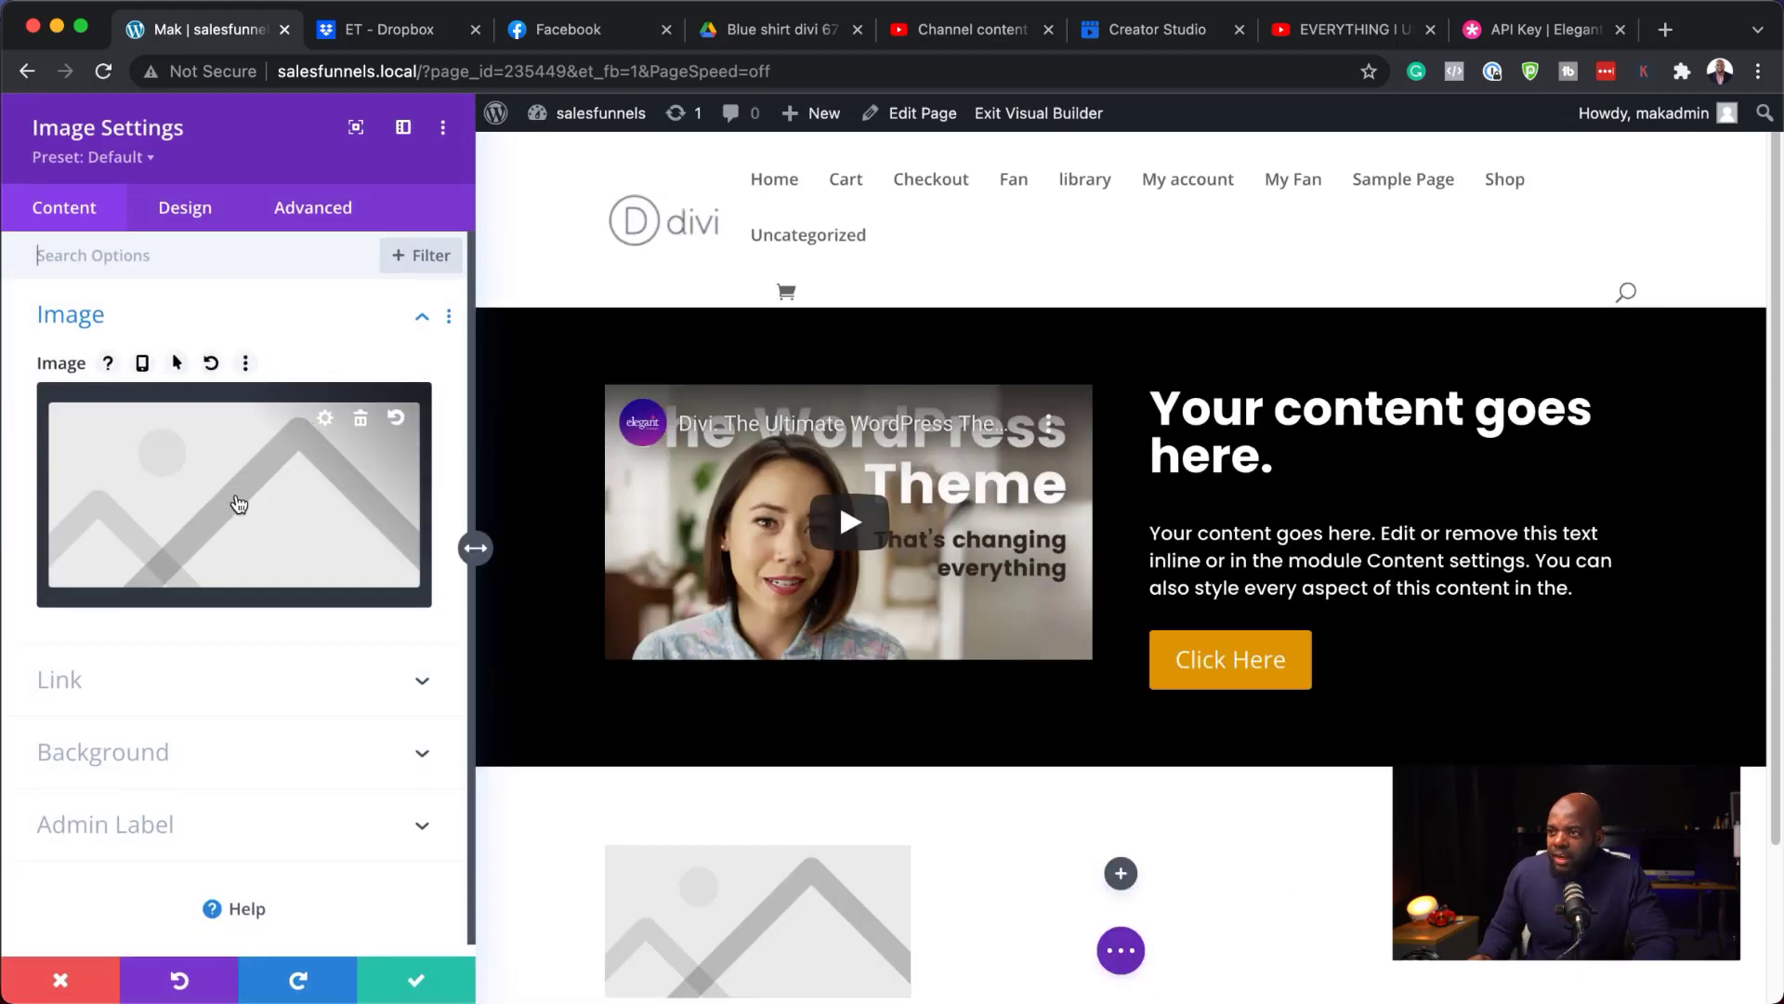
# Set the image to fashion-10.jpg from the media library and save the module
pyautogui.click(239, 502)
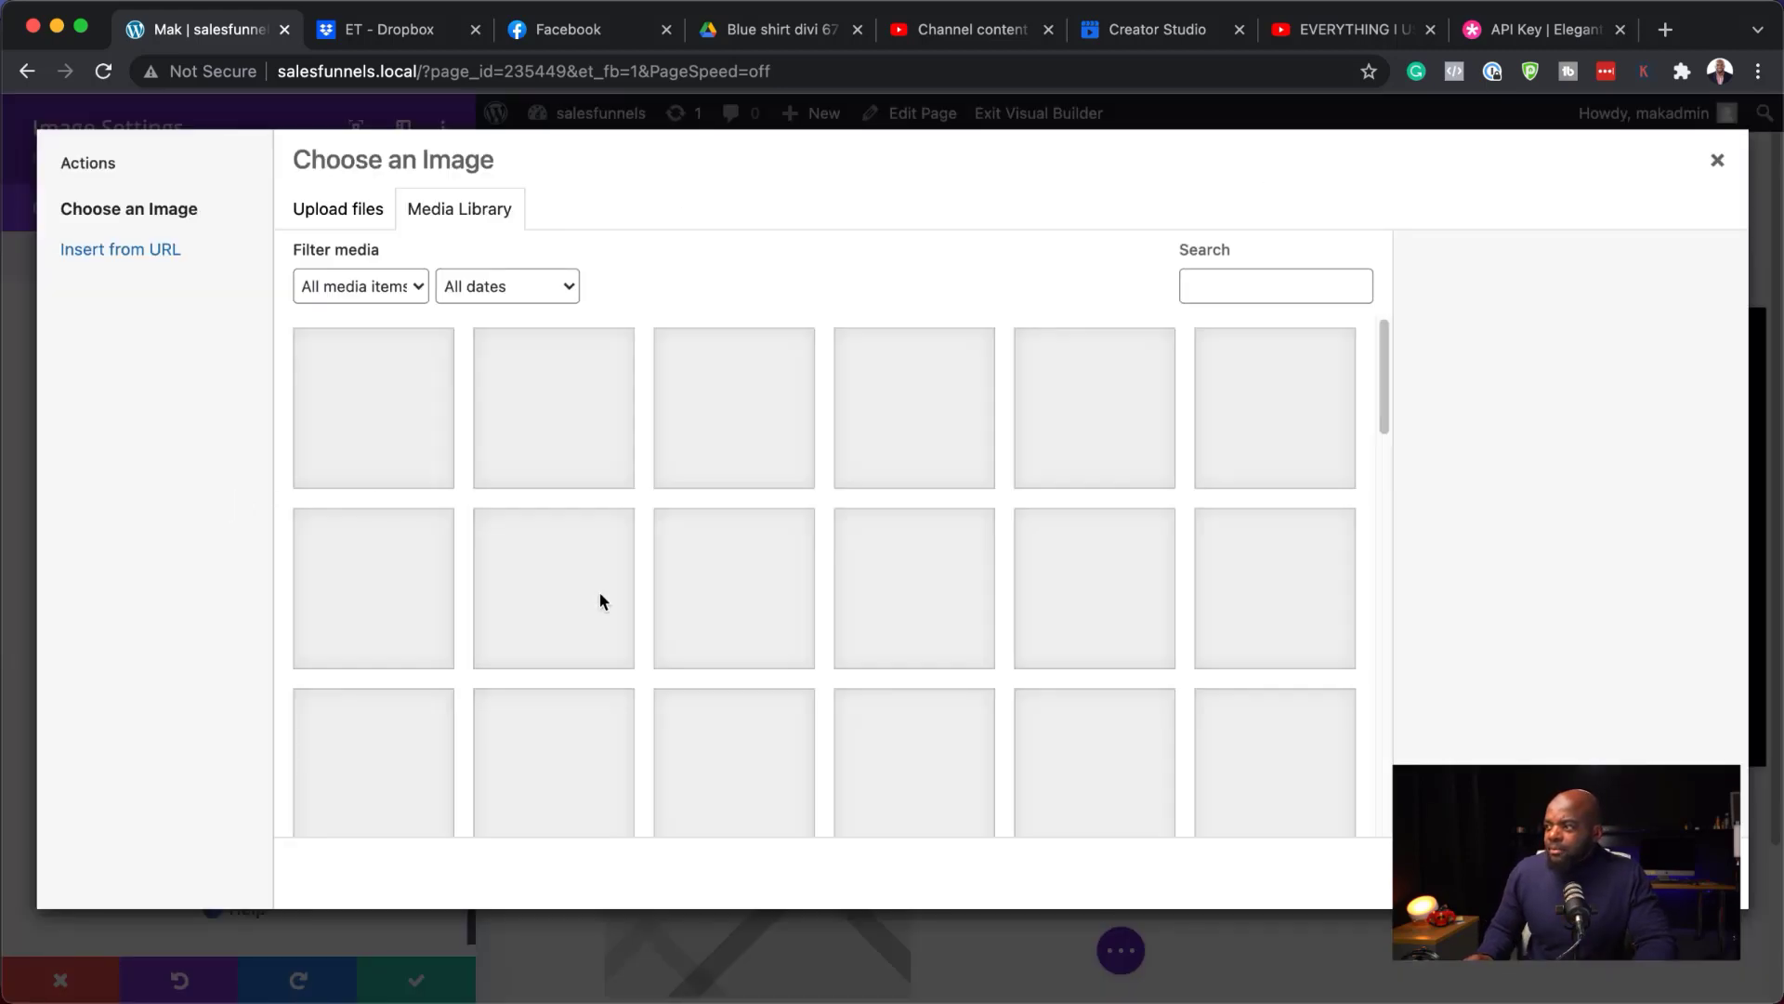
pyautogui.scroll(-10, 800, 629)
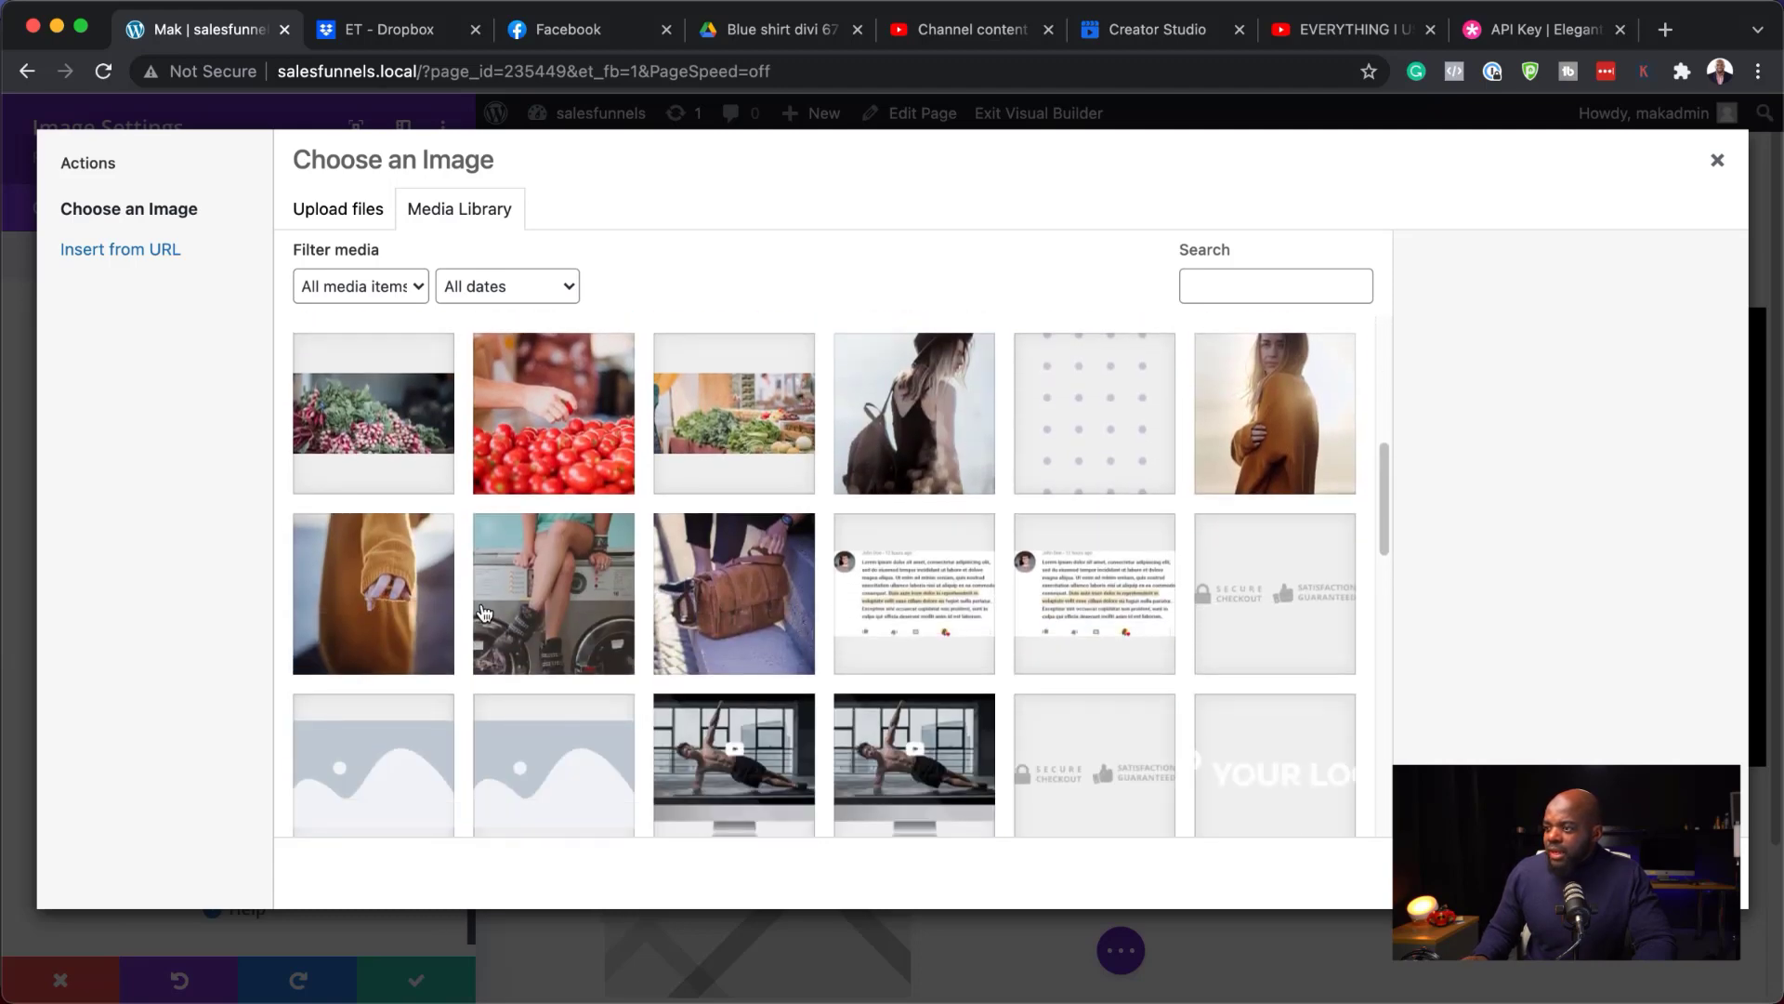
pyautogui.click(565, 576)
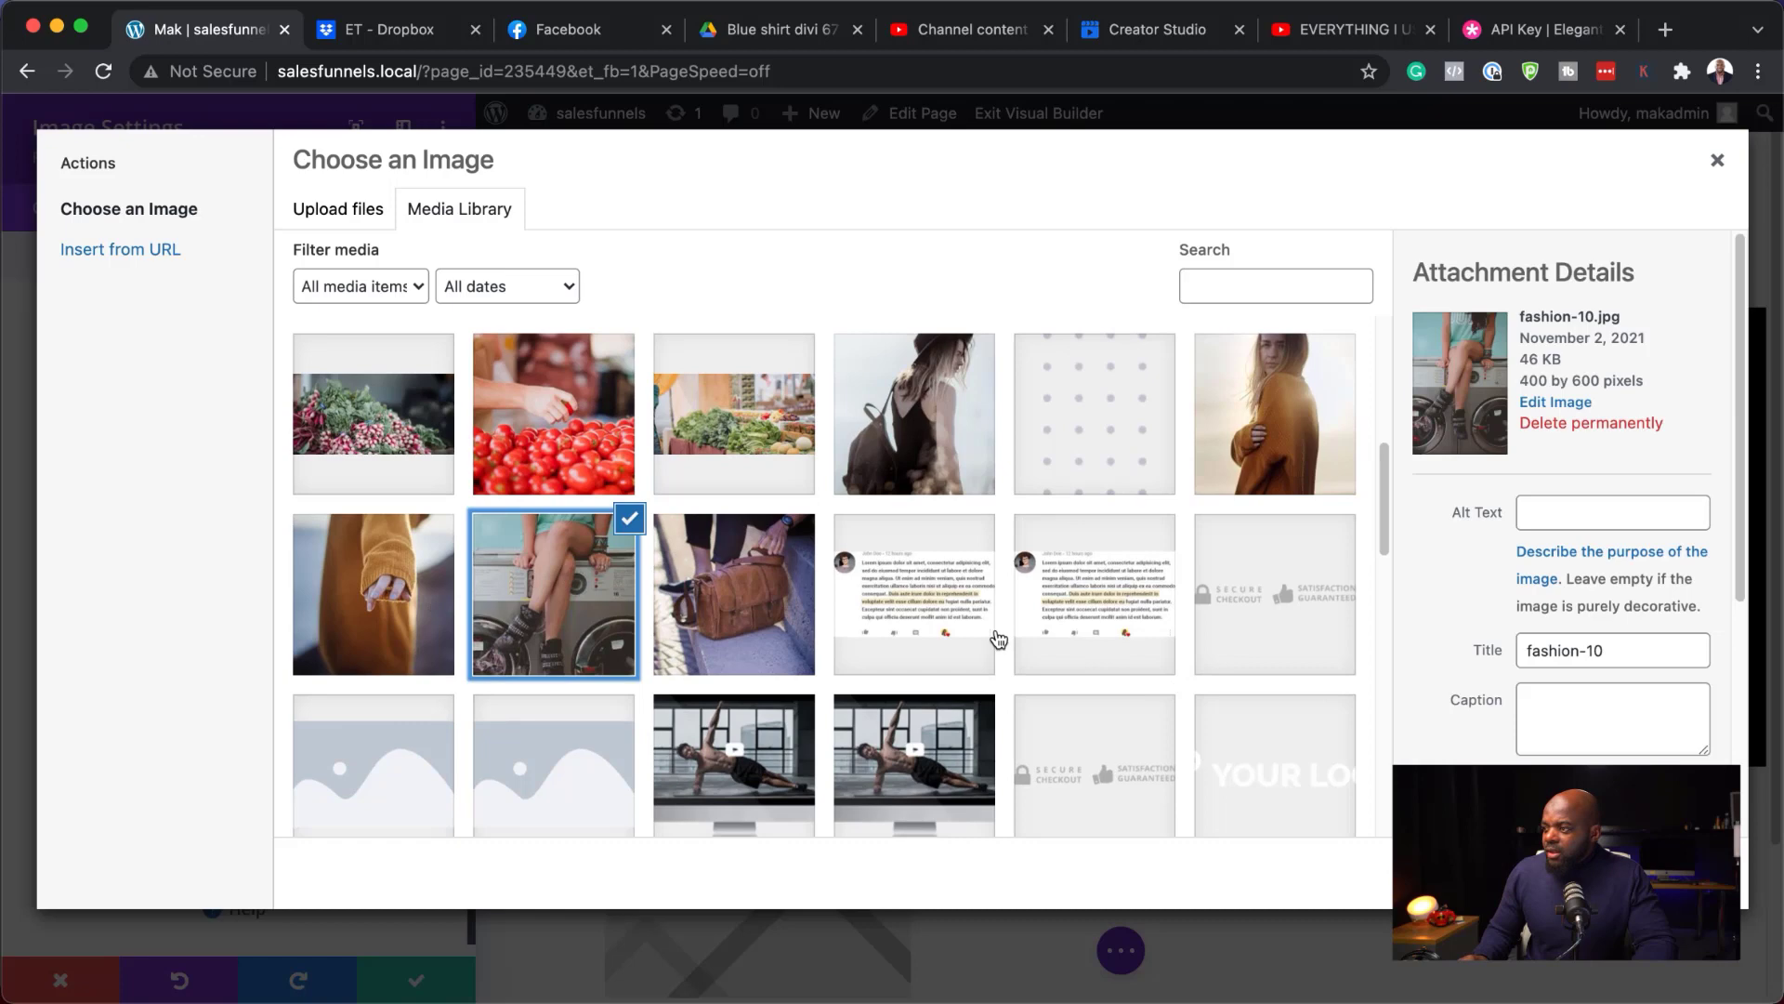
pyautogui.click(1663, 878)
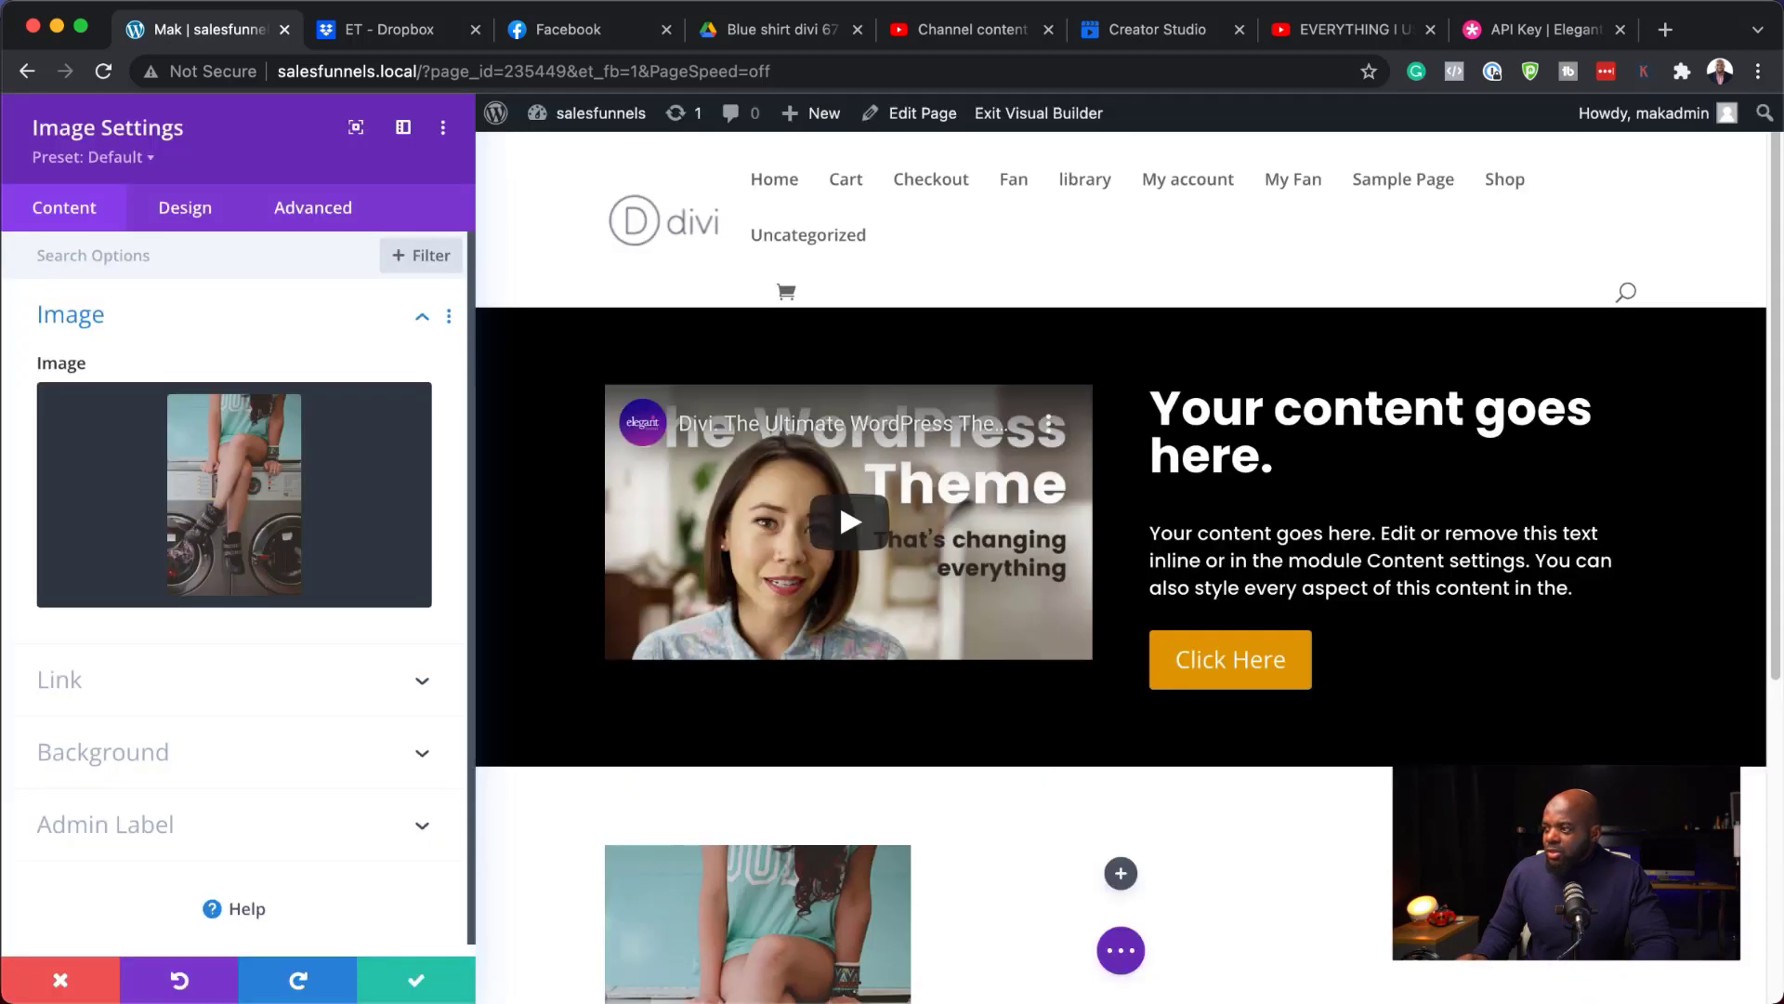
pyautogui.scroll(-5, 838, 497)
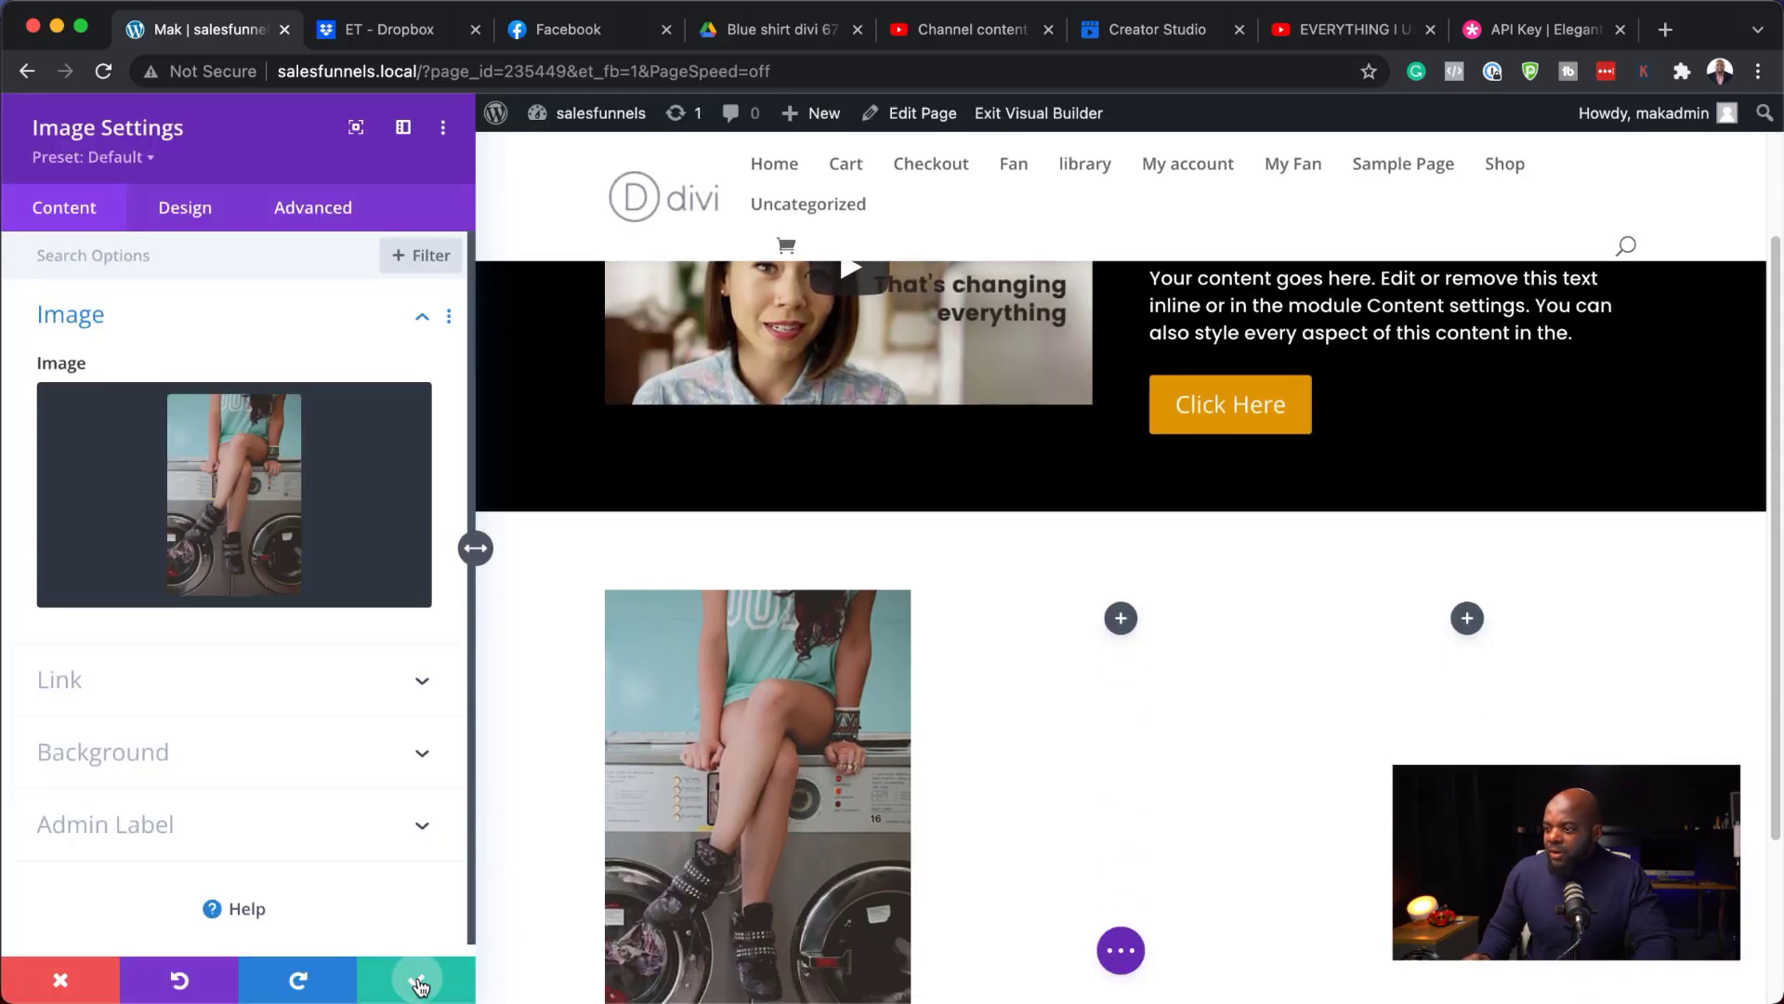
pyautogui.click(420, 985)
pyautogui.scroll(-5, 756, 681)
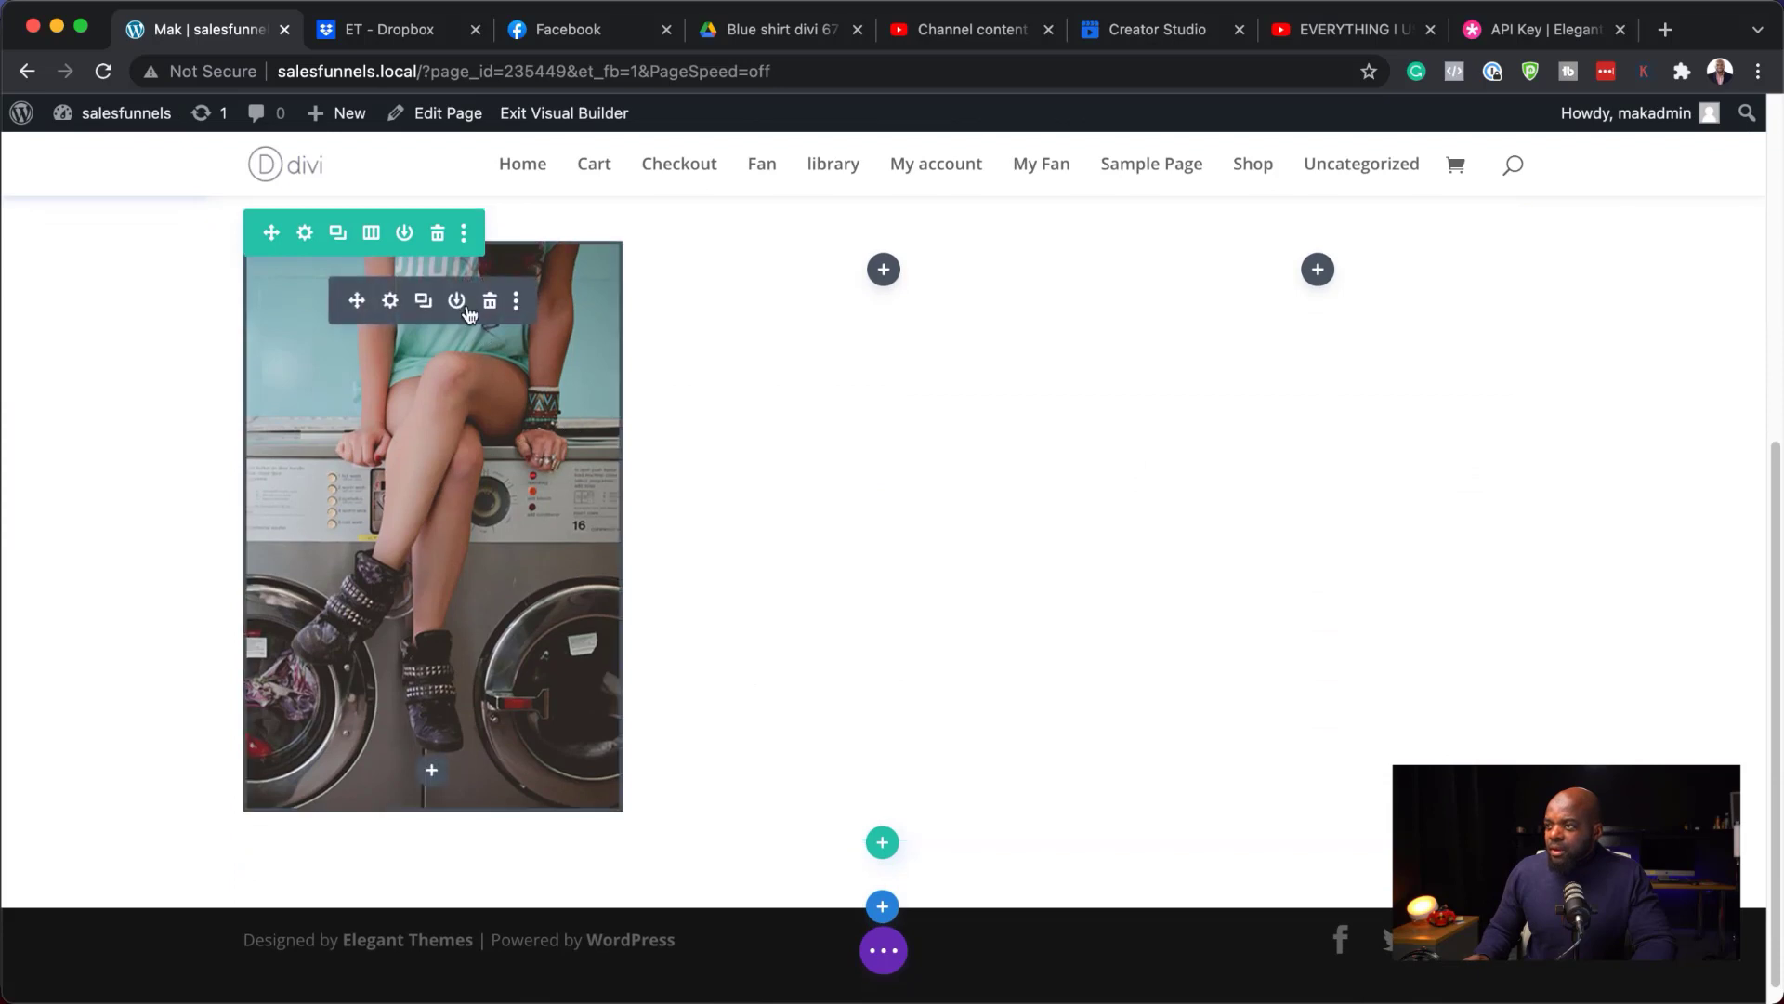
# Duplicate the image module and move the copies into the middle and right columns
pyautogui.click(424, 302)
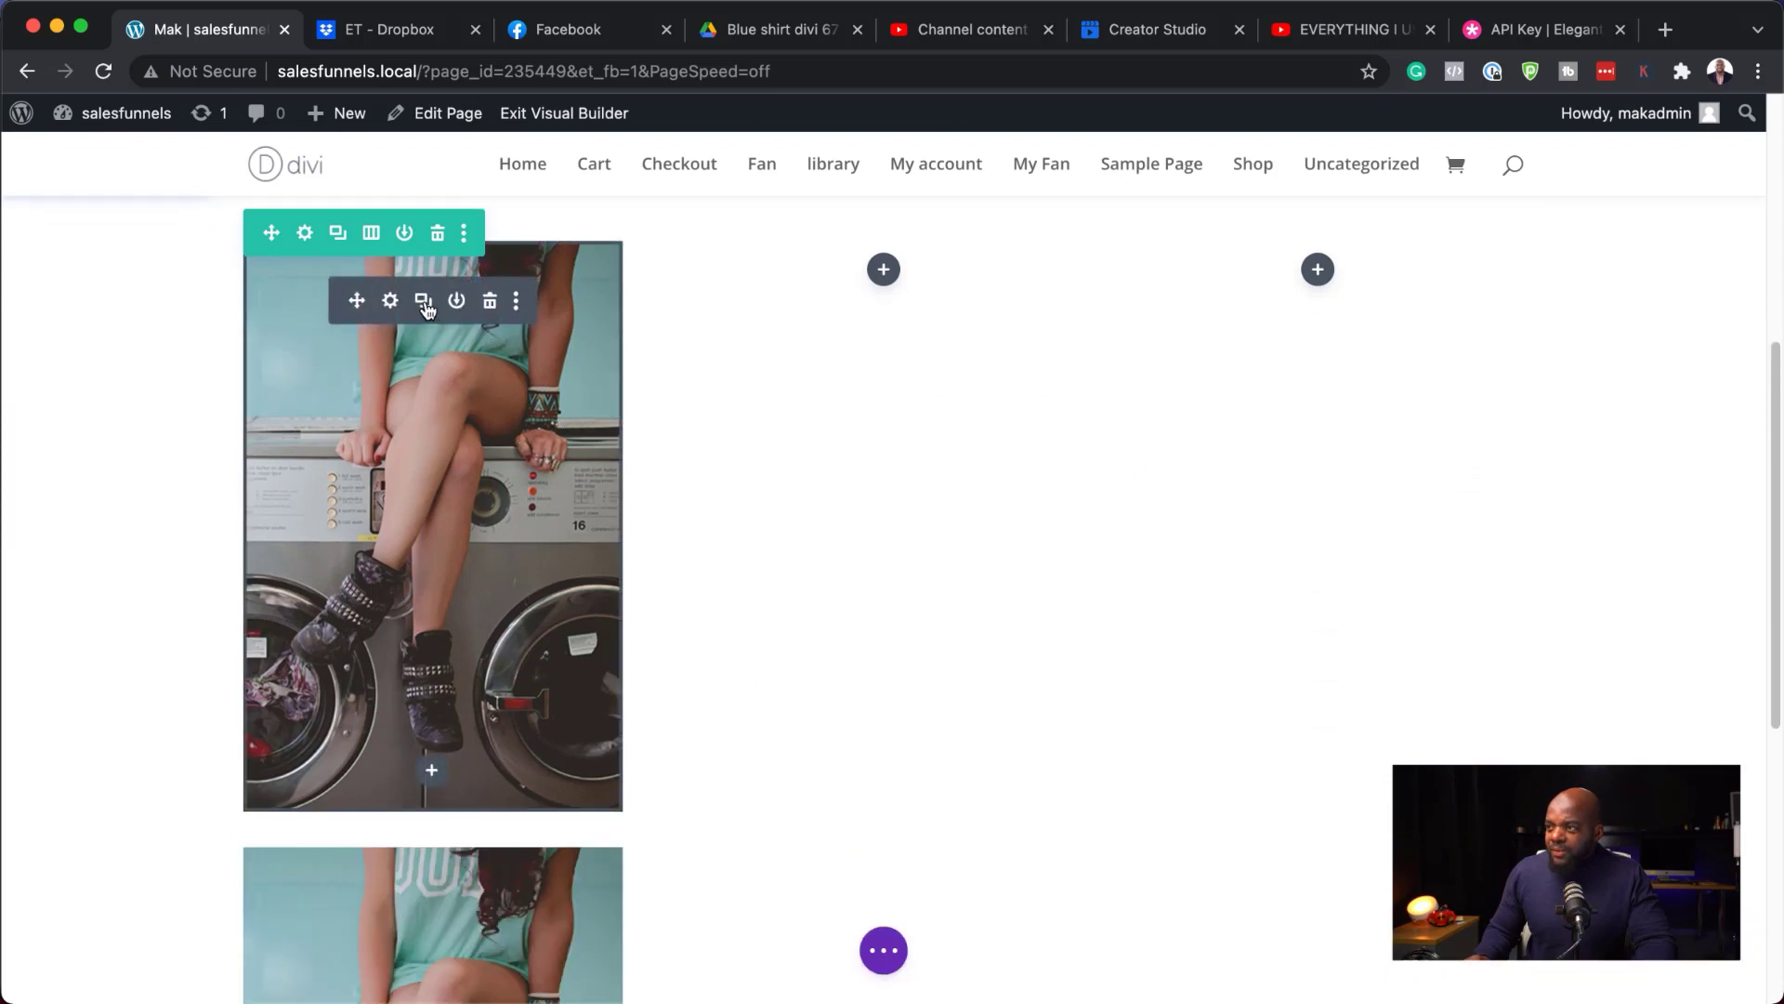
pyautogui.moveTo(354, 301); pyautogui.dragTo(894, 272)
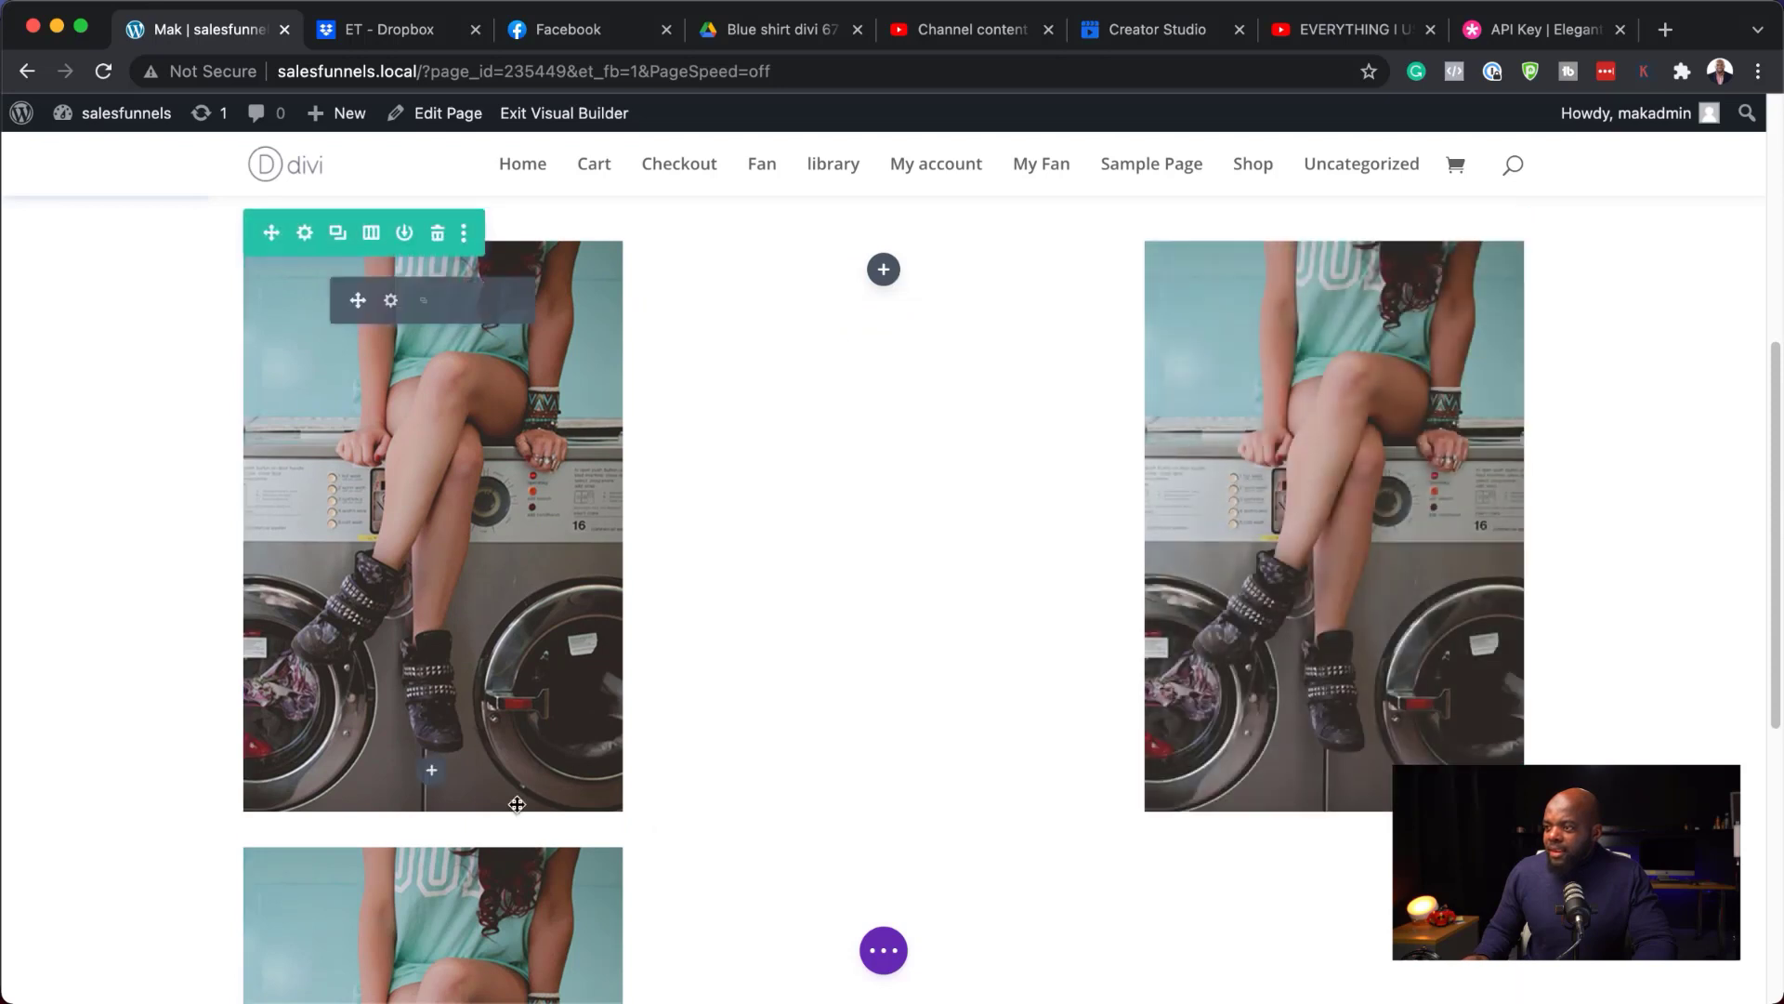
pyautogui.moveTo(359, 908); pyautogui.dragTo(320, 270)
pyautogui.moveTo(405, 323); pyautogui.dragTo(938, 284)
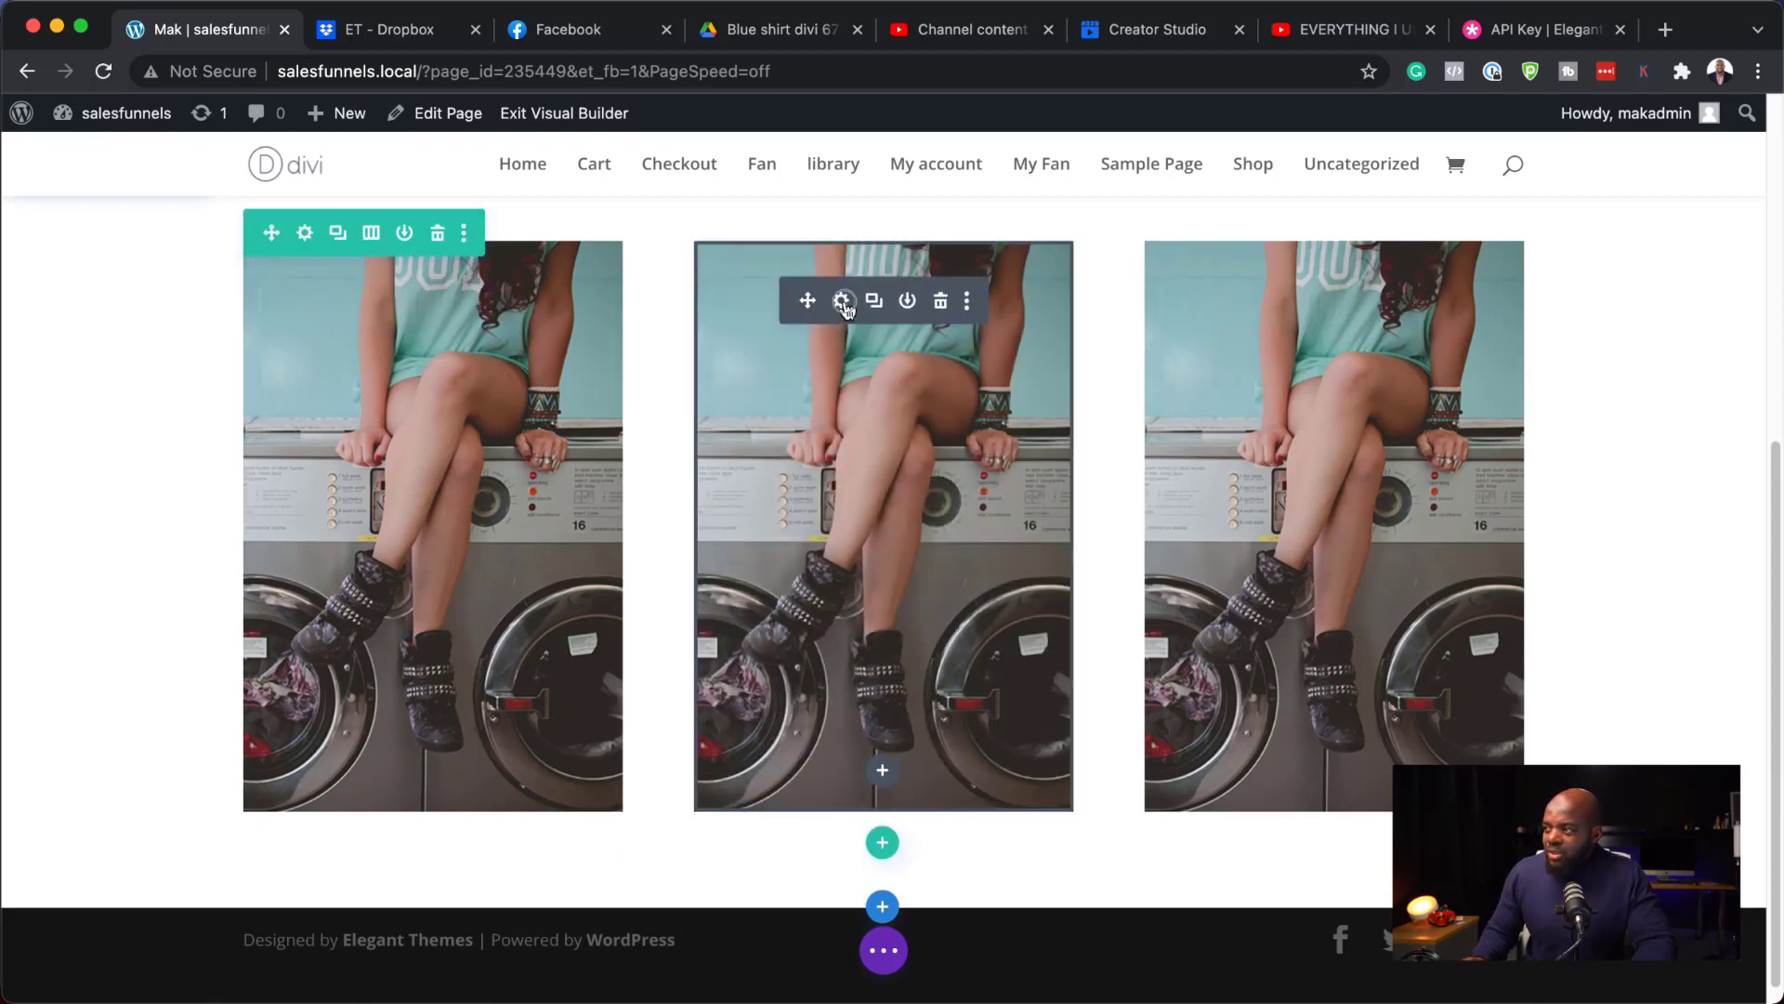
# Replace the middle image with the orange-sweater photo fasion-13.jpg and save it
pyautogui.click(843, 302)
pyautogui.click(231, 504)
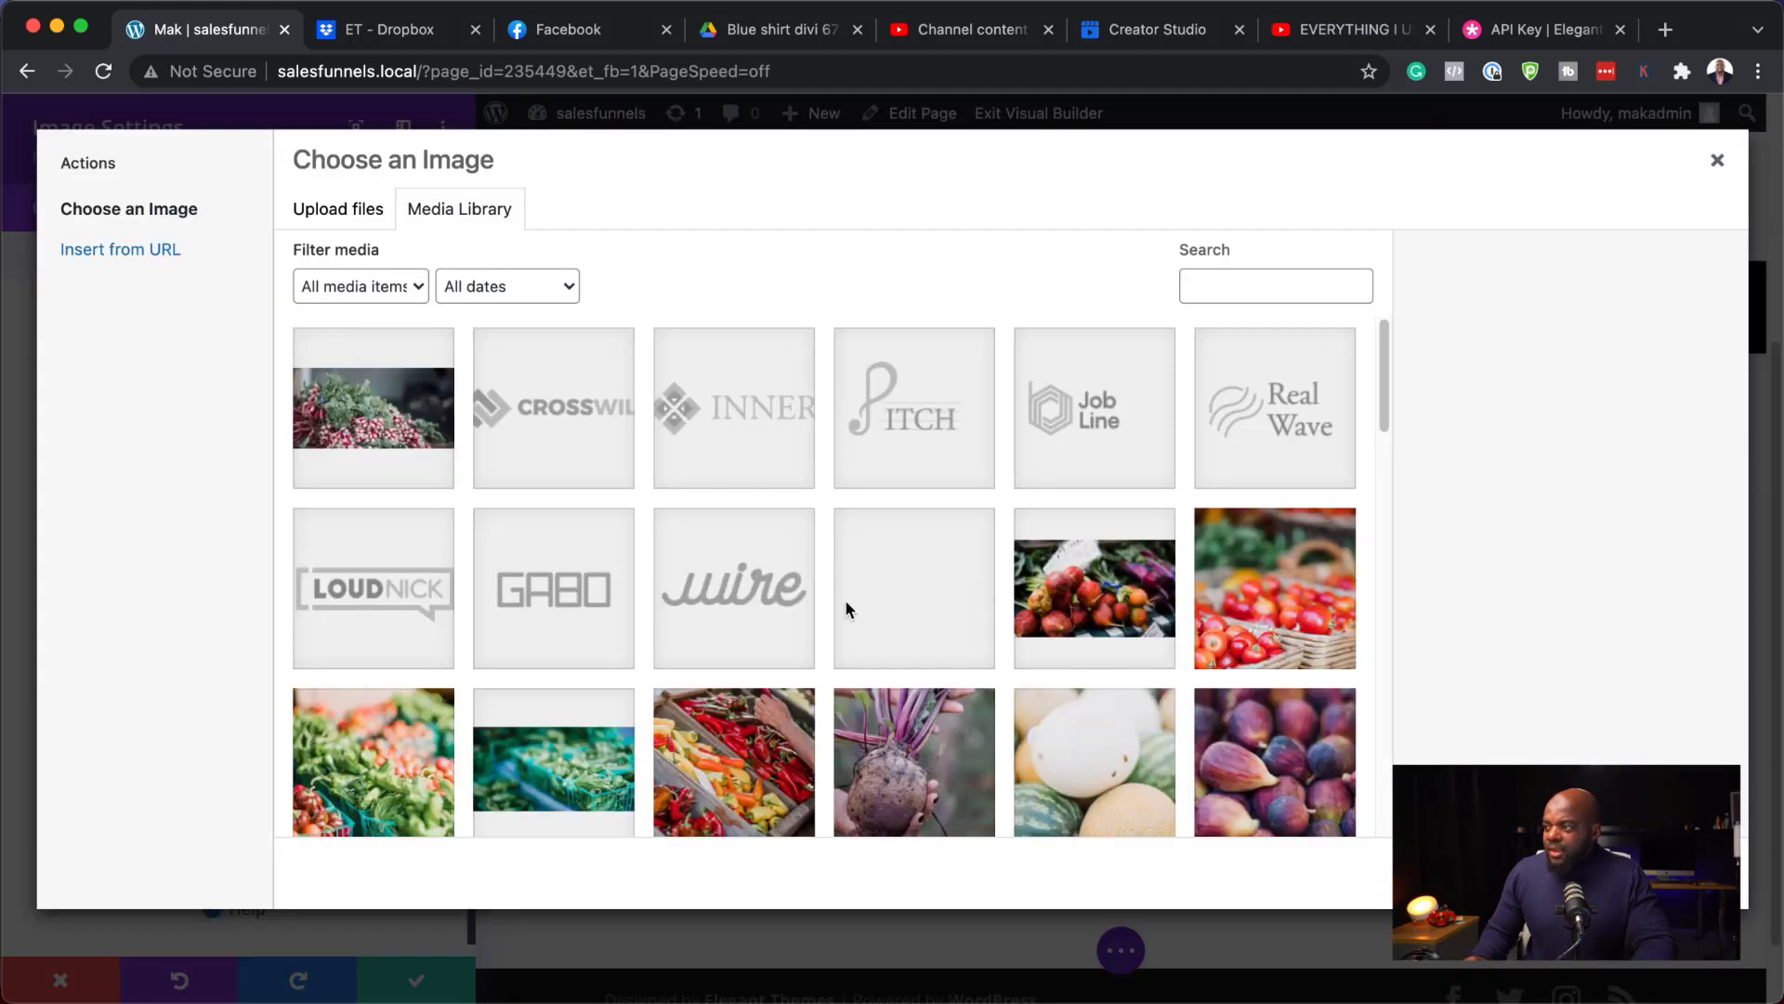
pyautogui.scroll(-5, 844, 604)
pyautogui.scroll(-15, 846, 608)
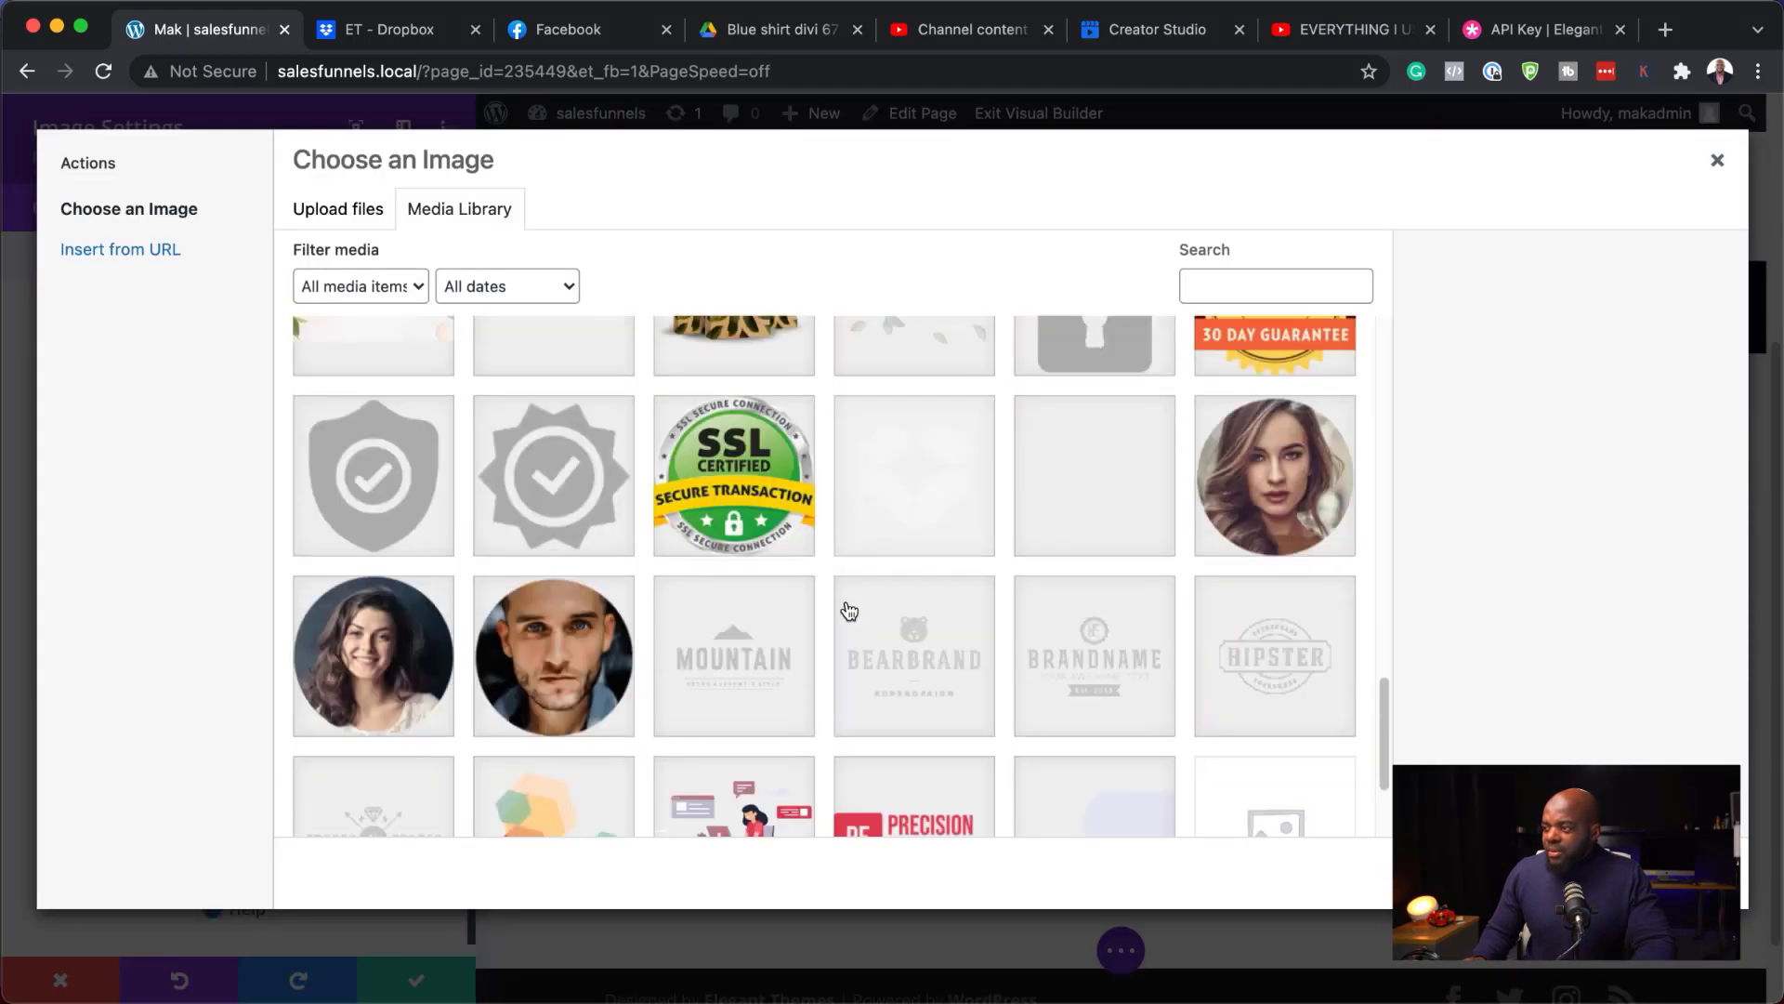
pyautogui.scroll(10, 849, 609)
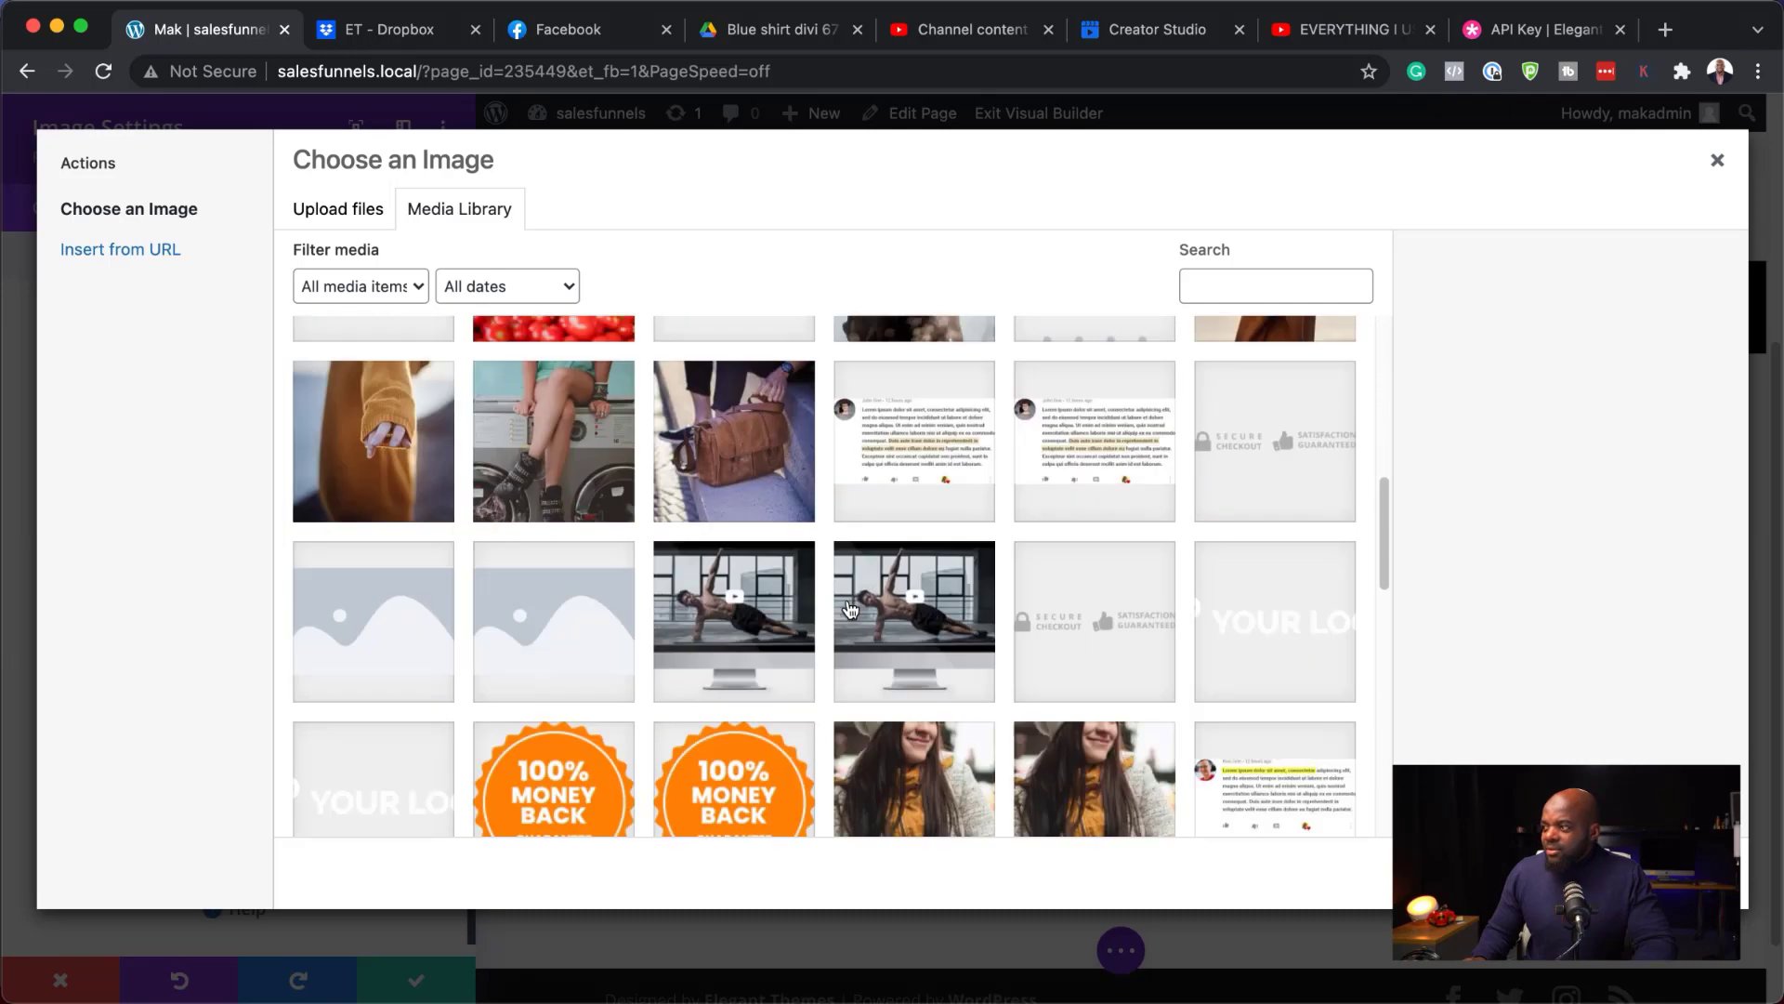
pyautogui.scroll(2, 848, 609)
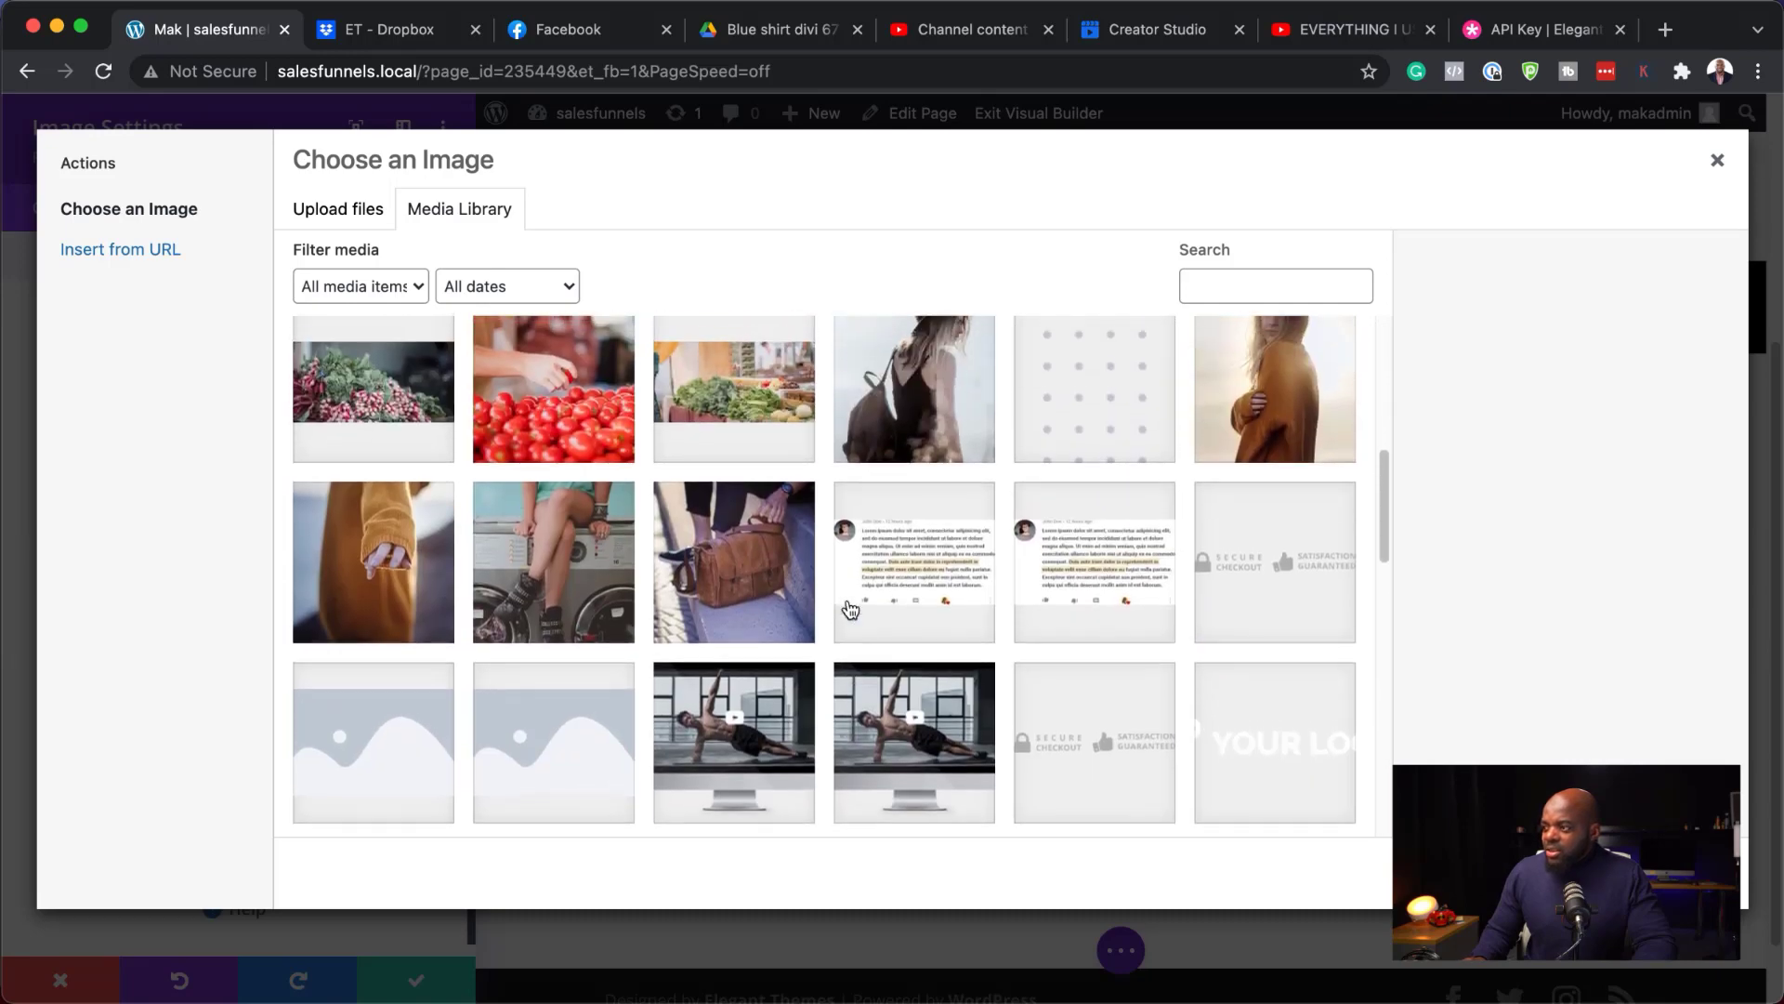
pyautogui.click(1293, 400)
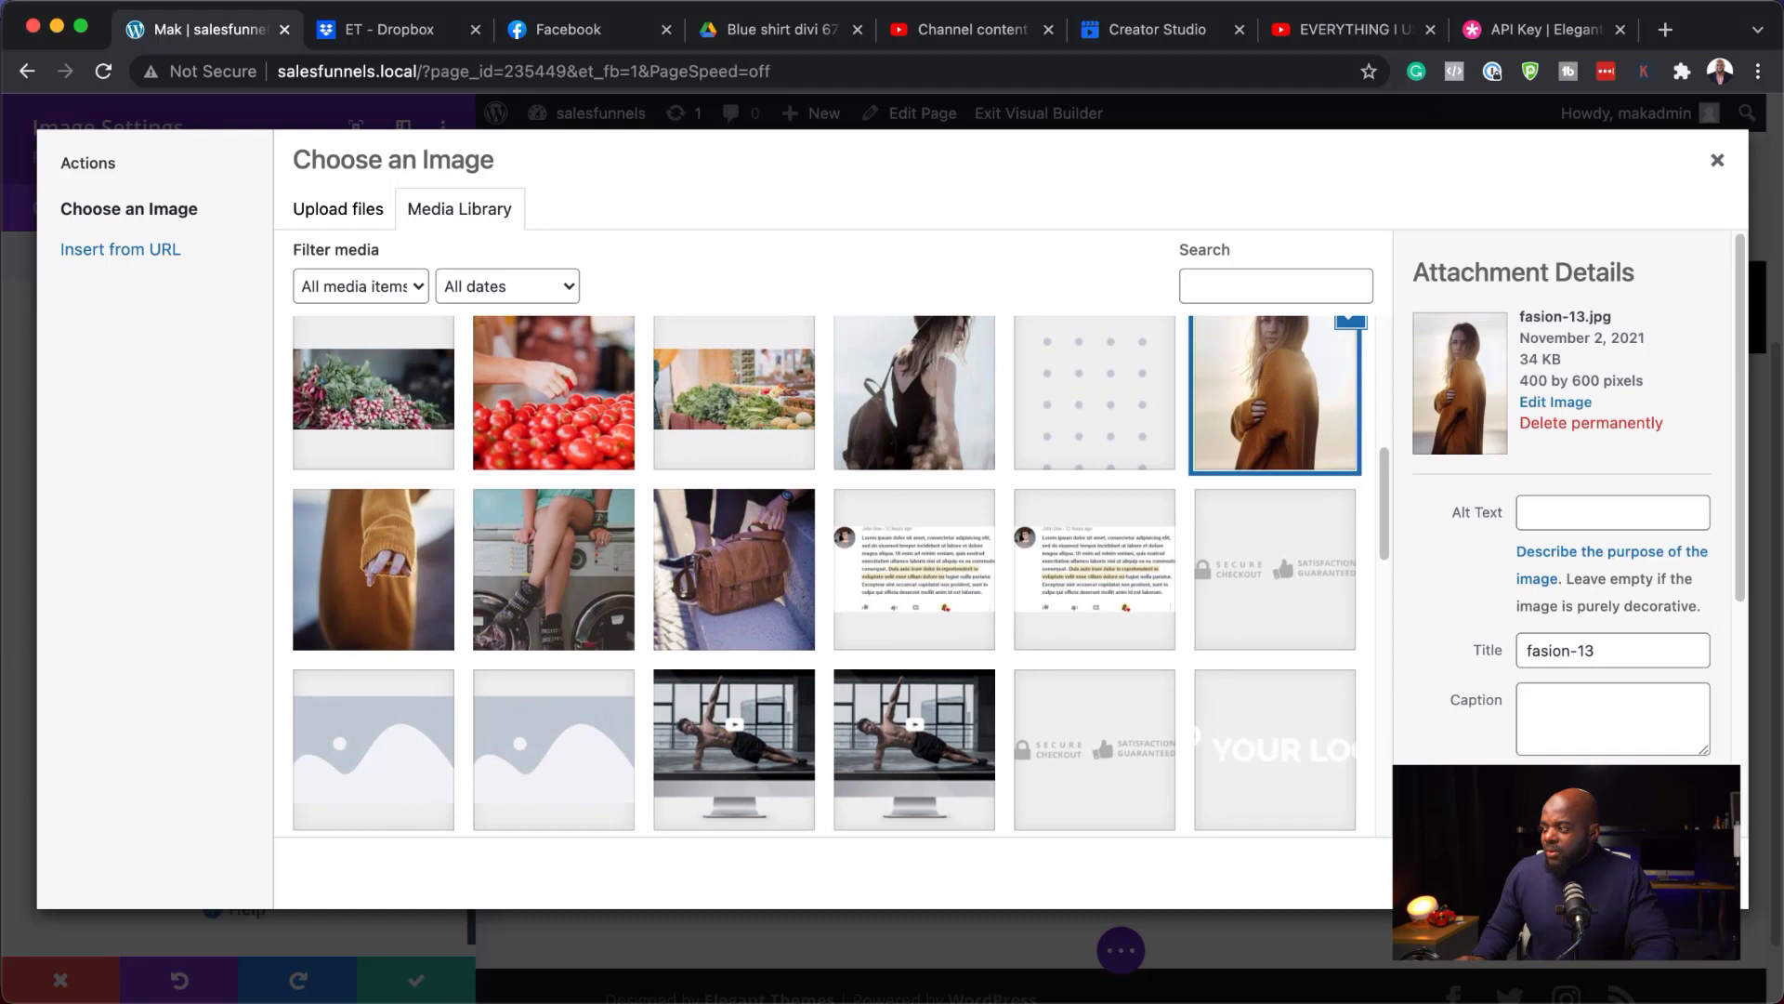
pyautogui.click(1664, 874)
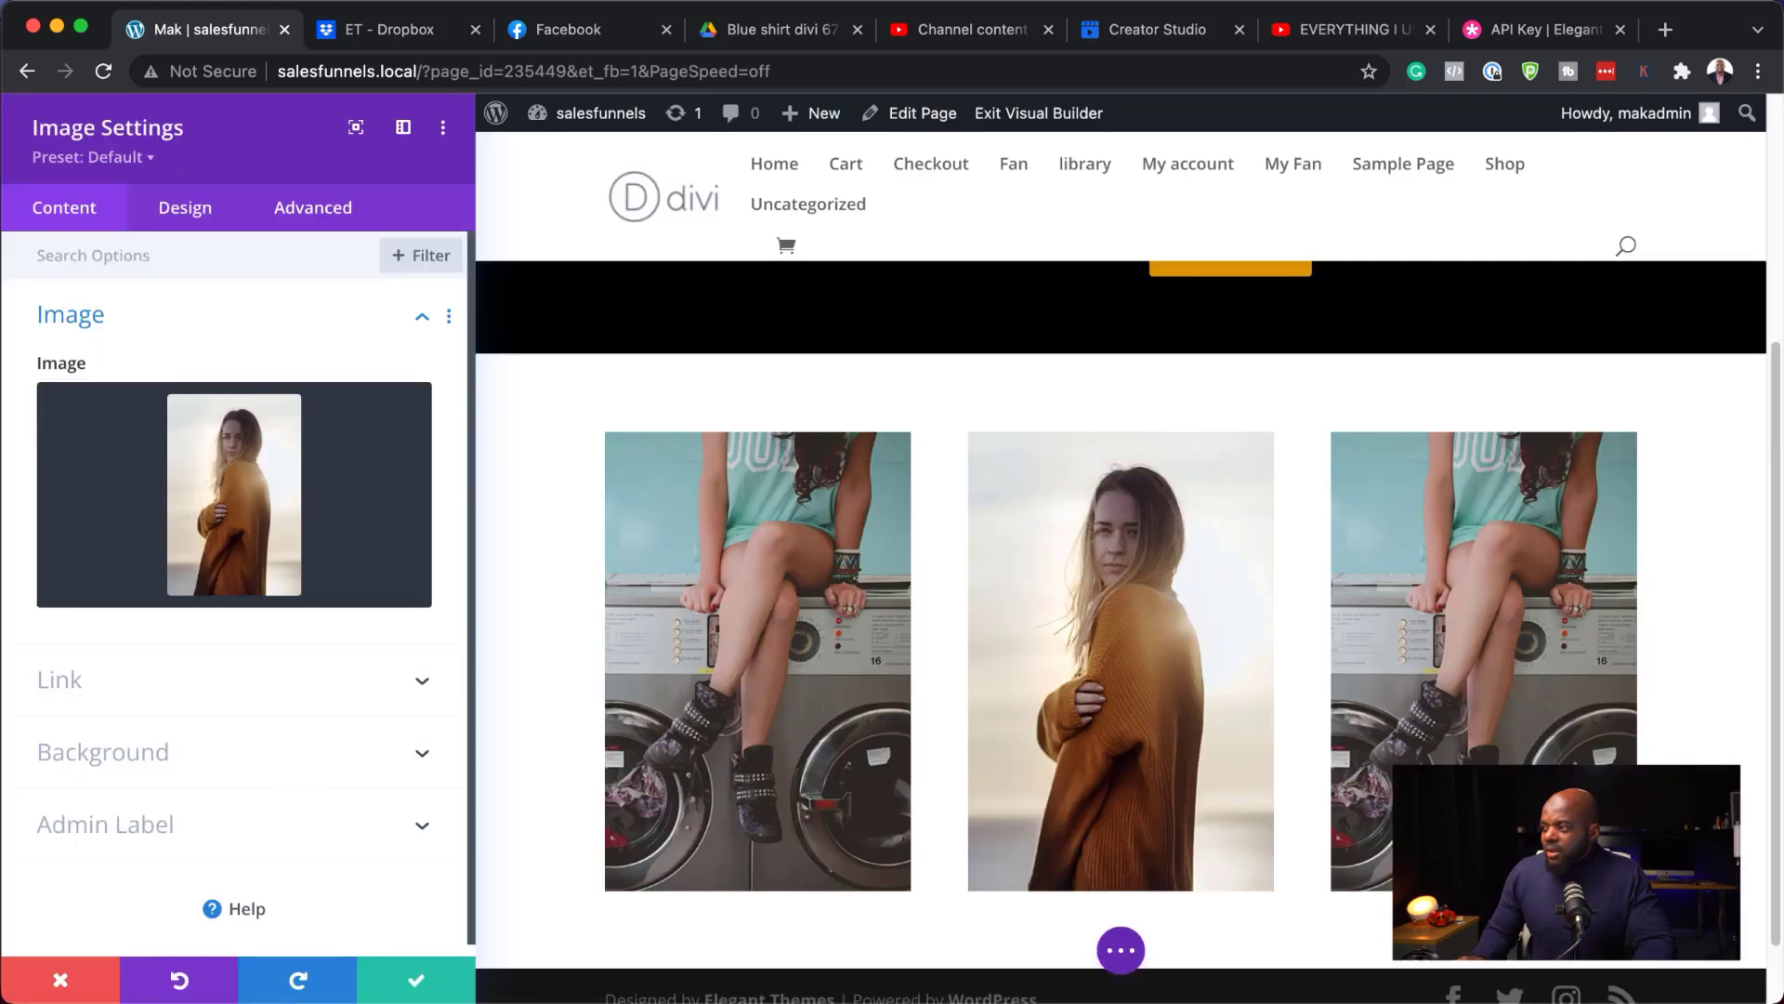
pyautogui.click(394, 978)
# Replace the right image with the brown bag photo fashion-11.jpg
pyautogui.scroll(-1, 1336, 520)
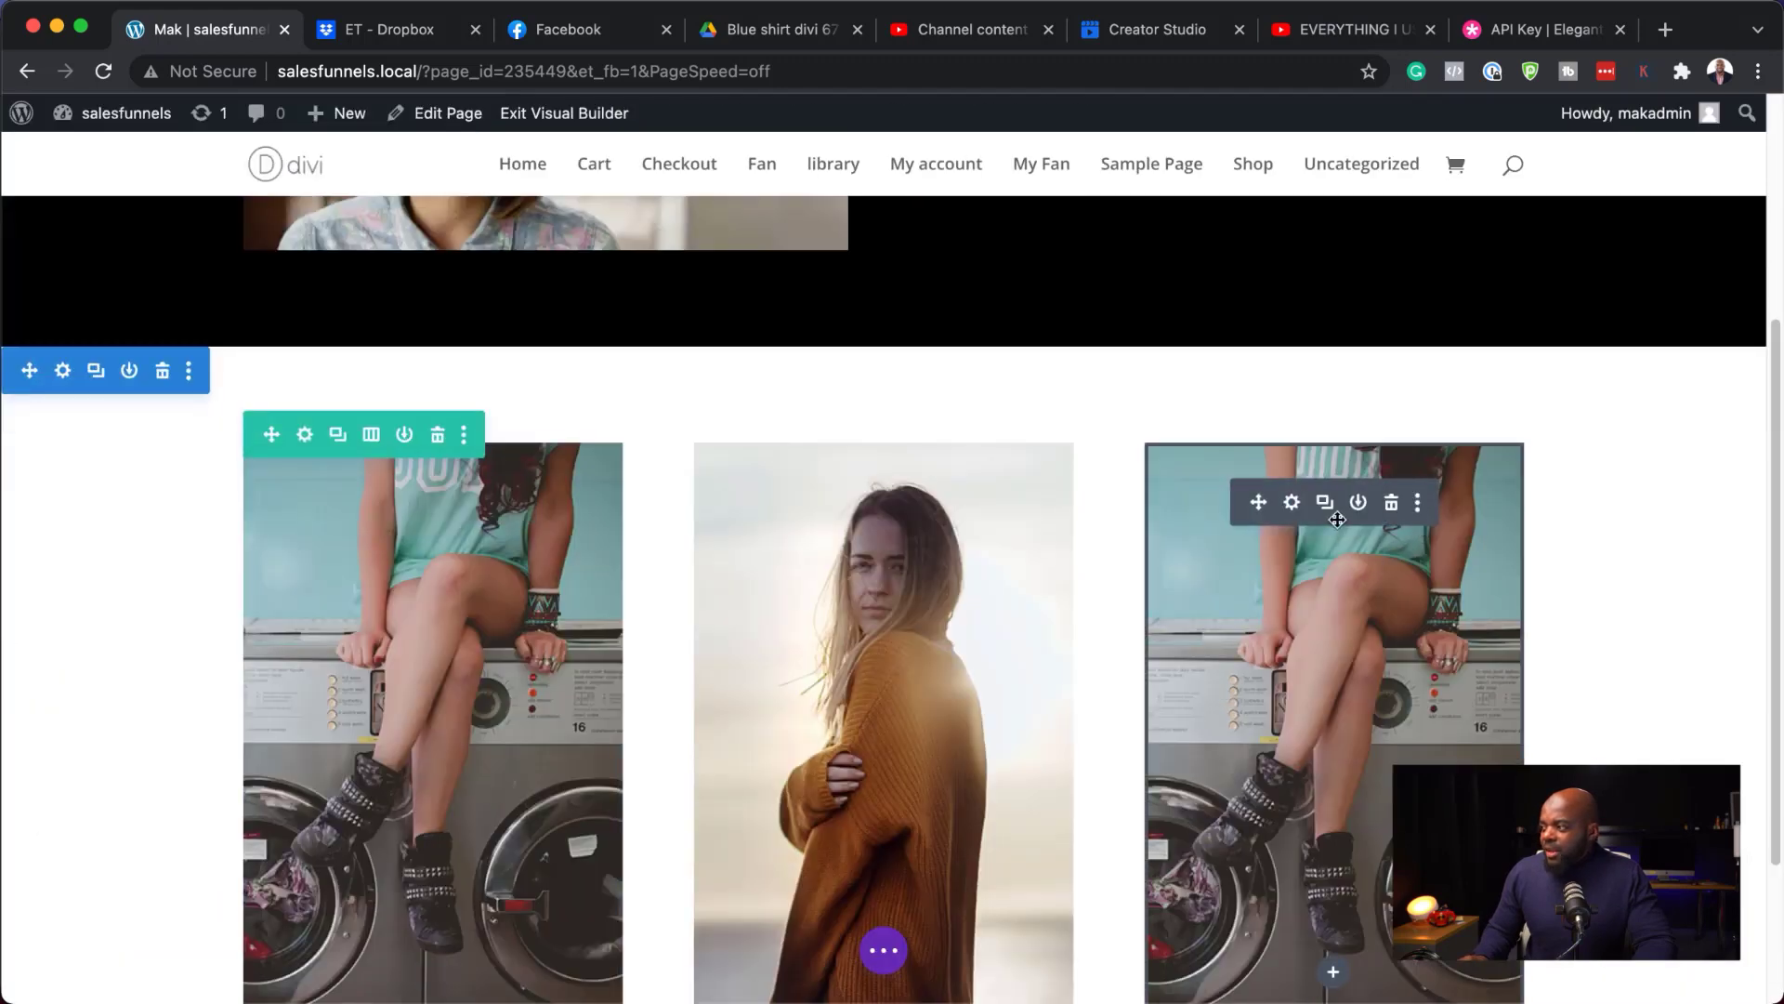
pyautogui.click(1292, 503)
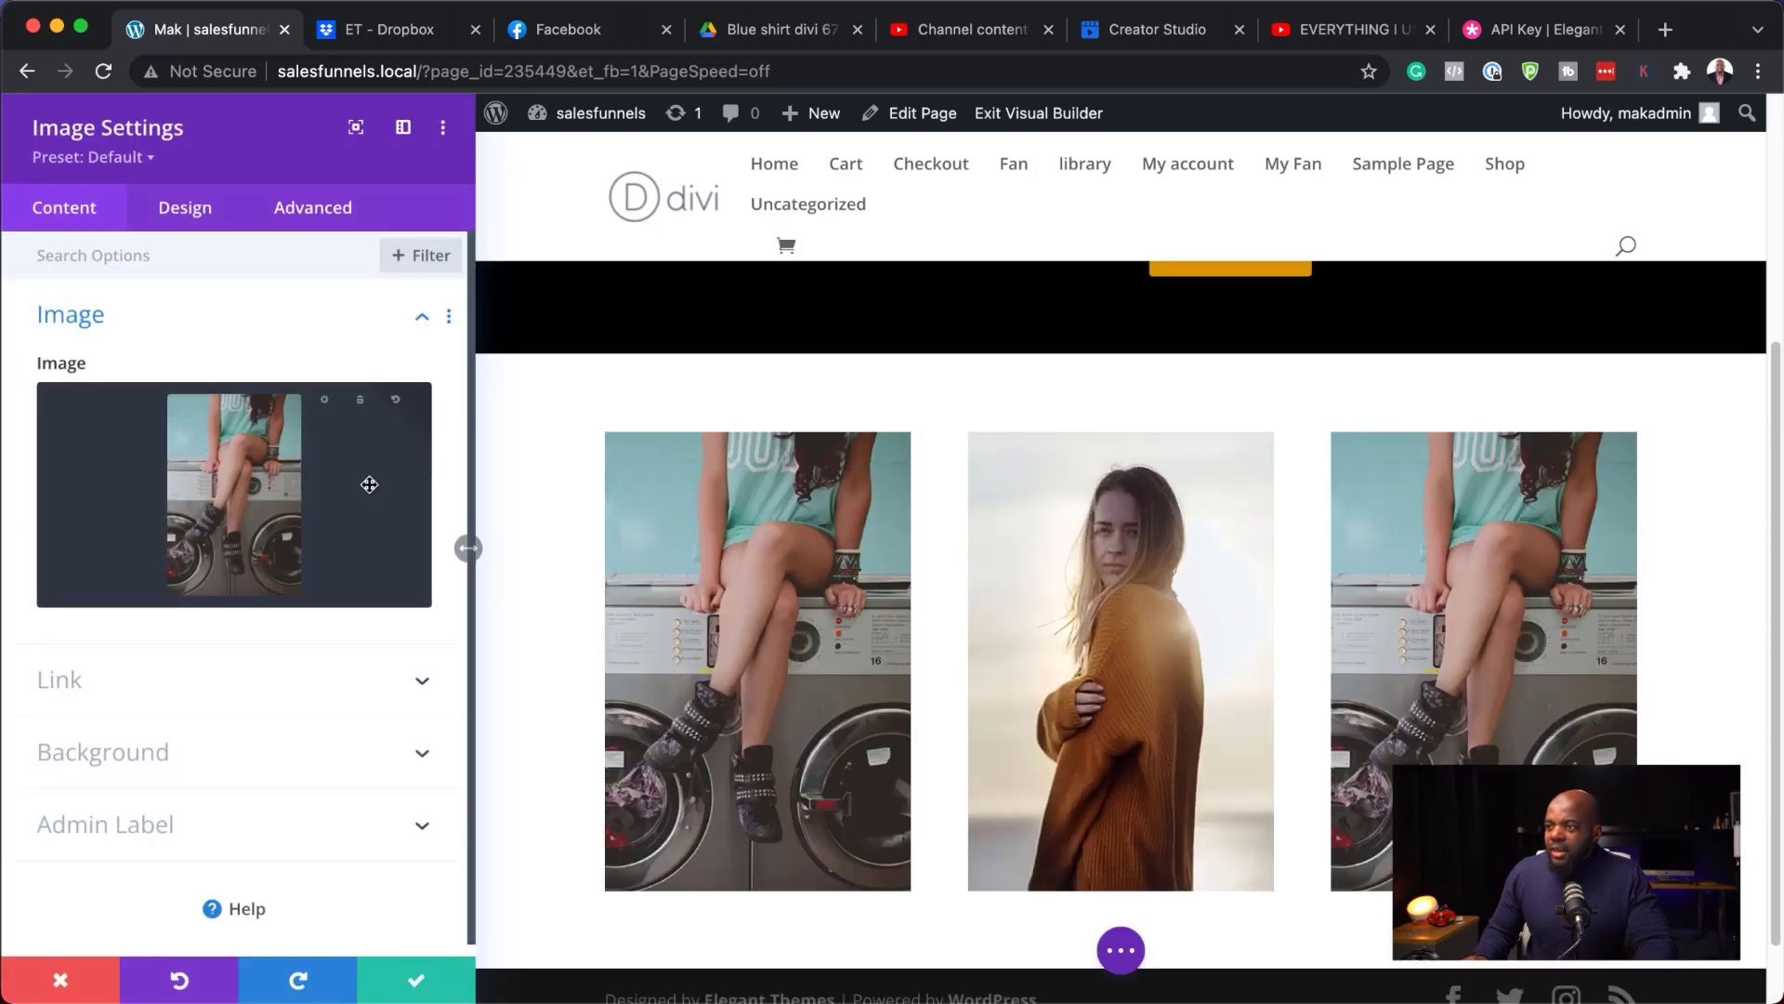
pyautogui.click(212, 495)
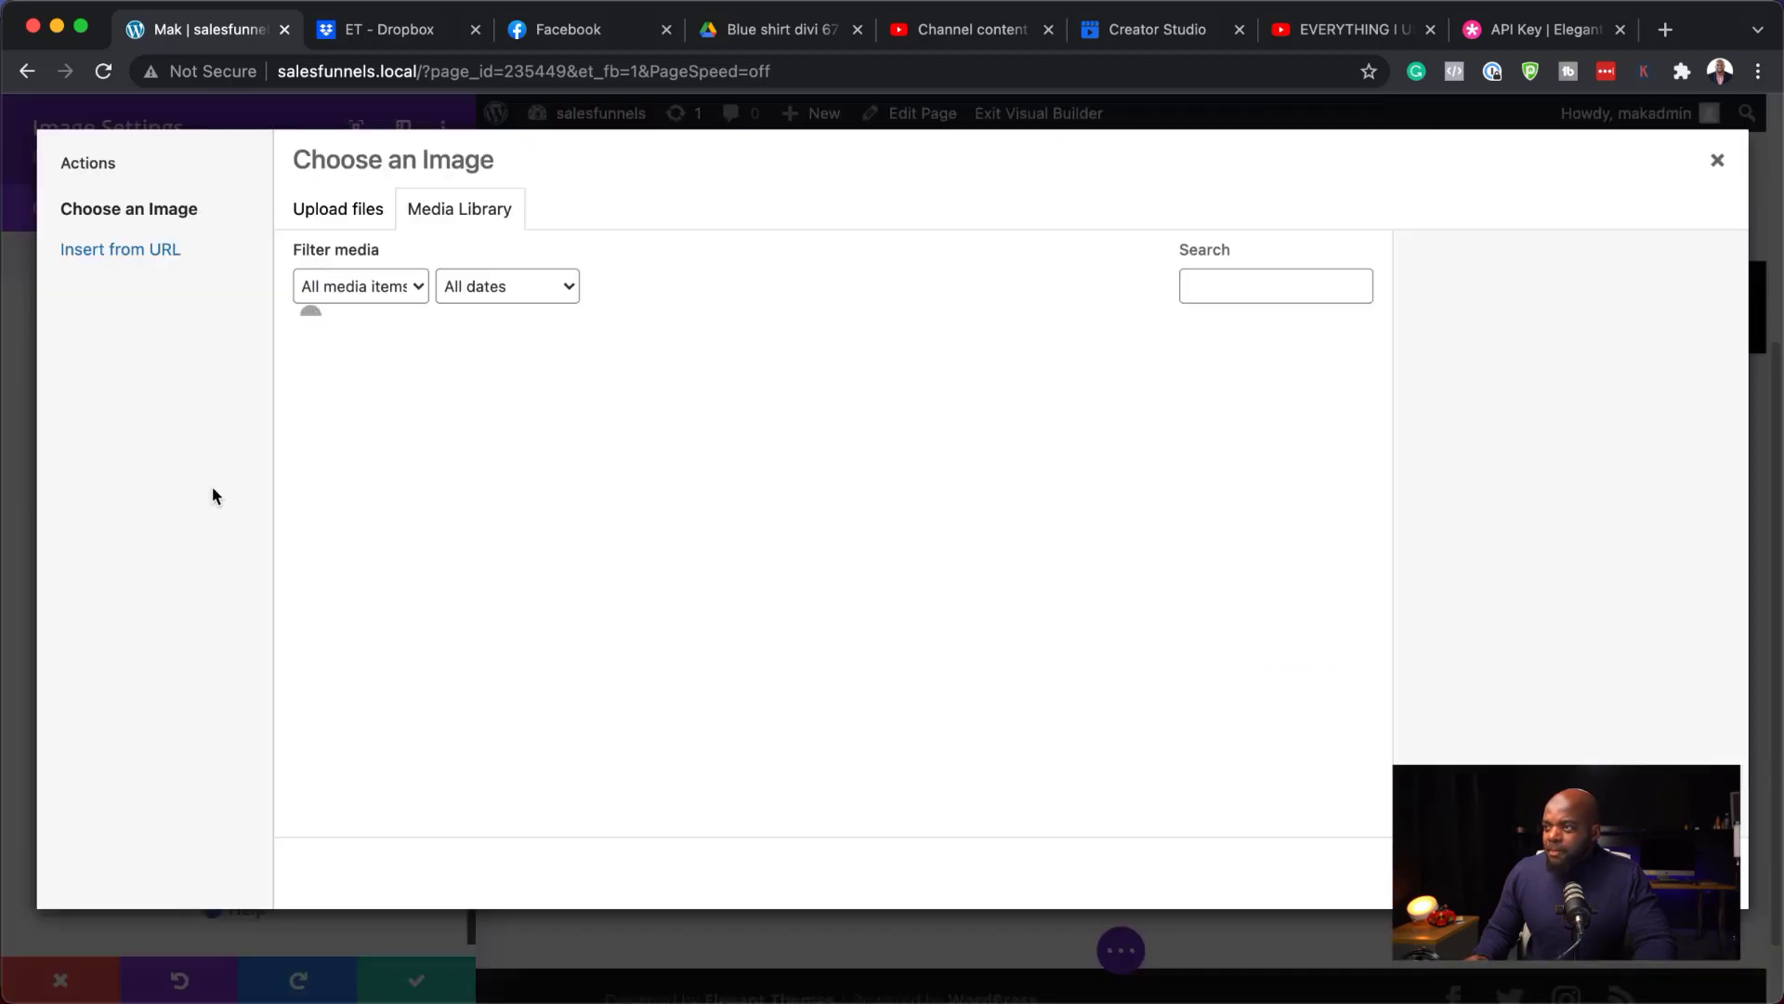
pyautogui.scroll(-6, 654, 632)
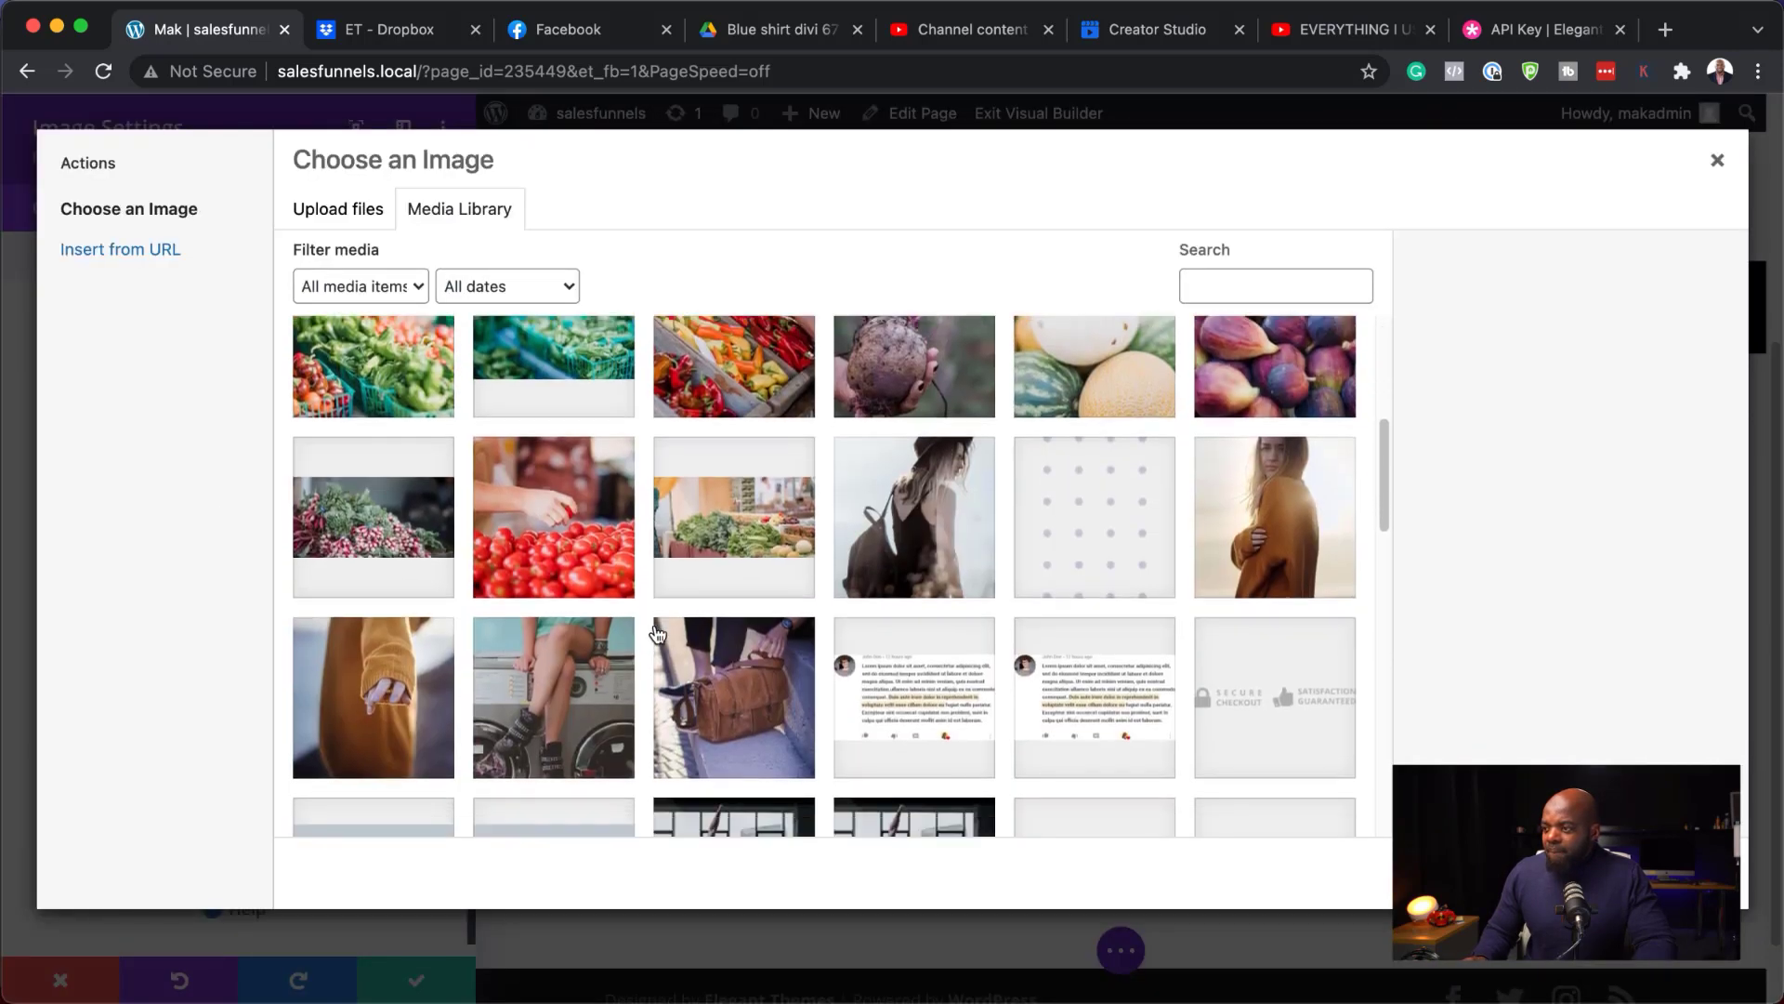
pyautogui.click(760, 583)
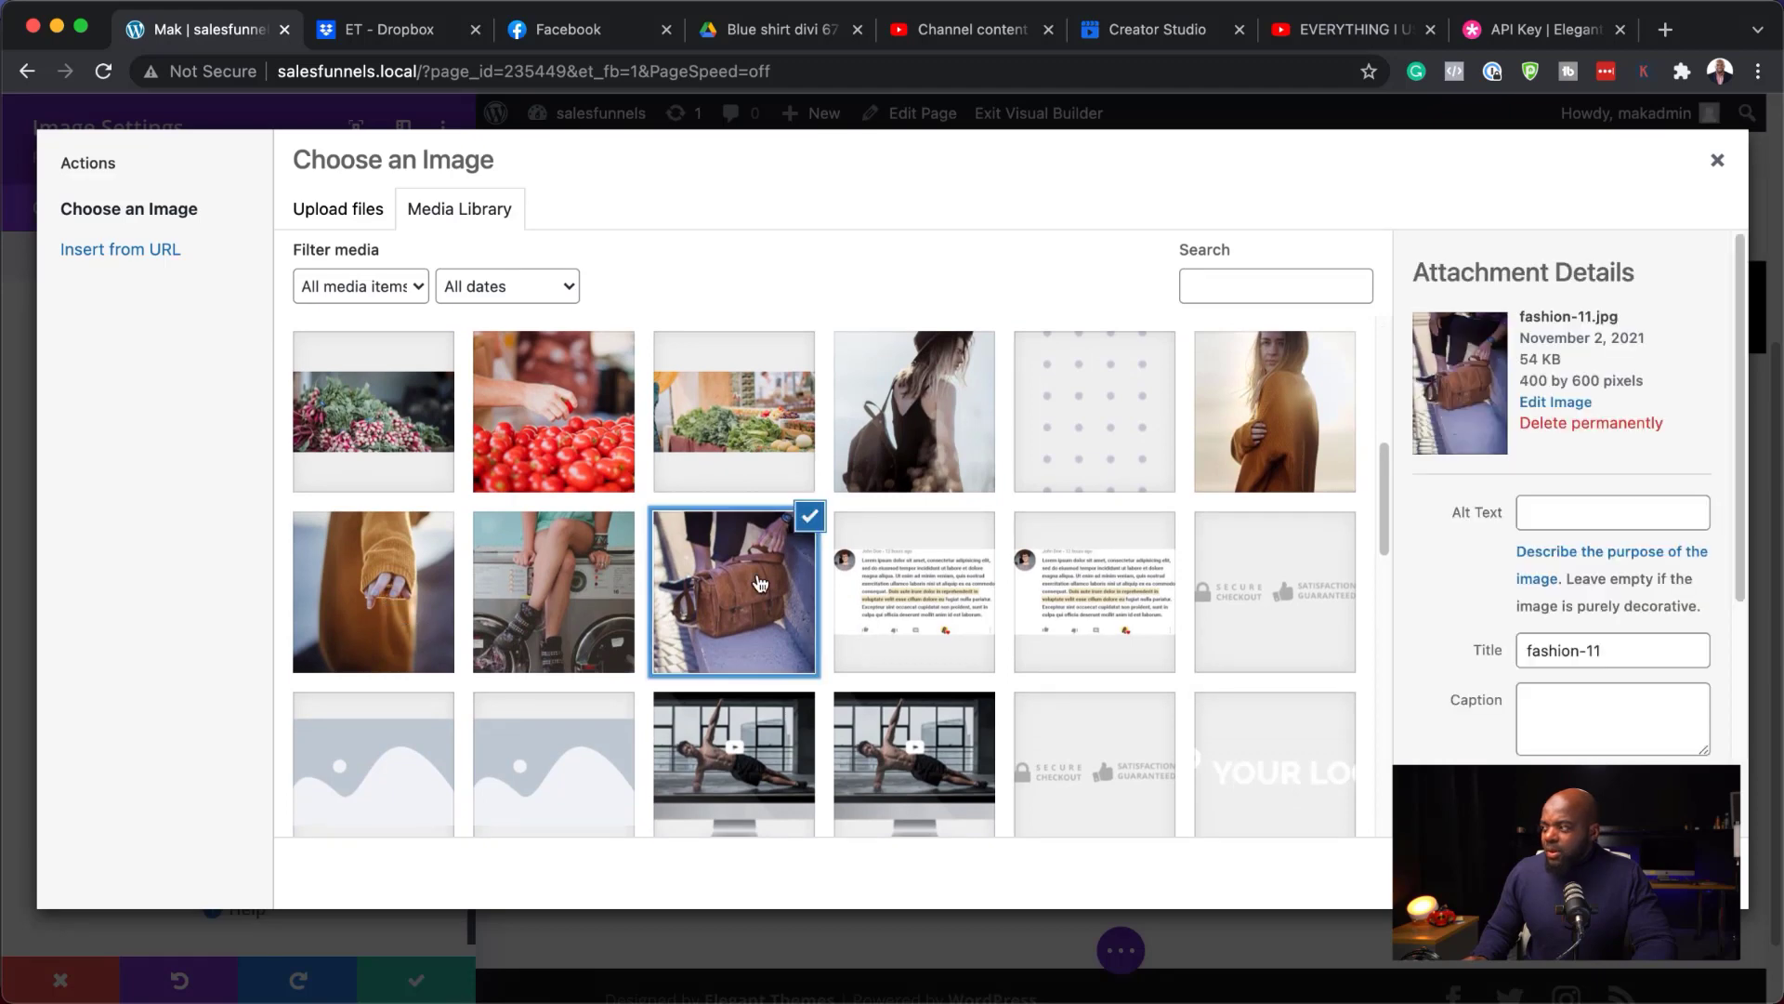
pyautogui.click(1664, 871)
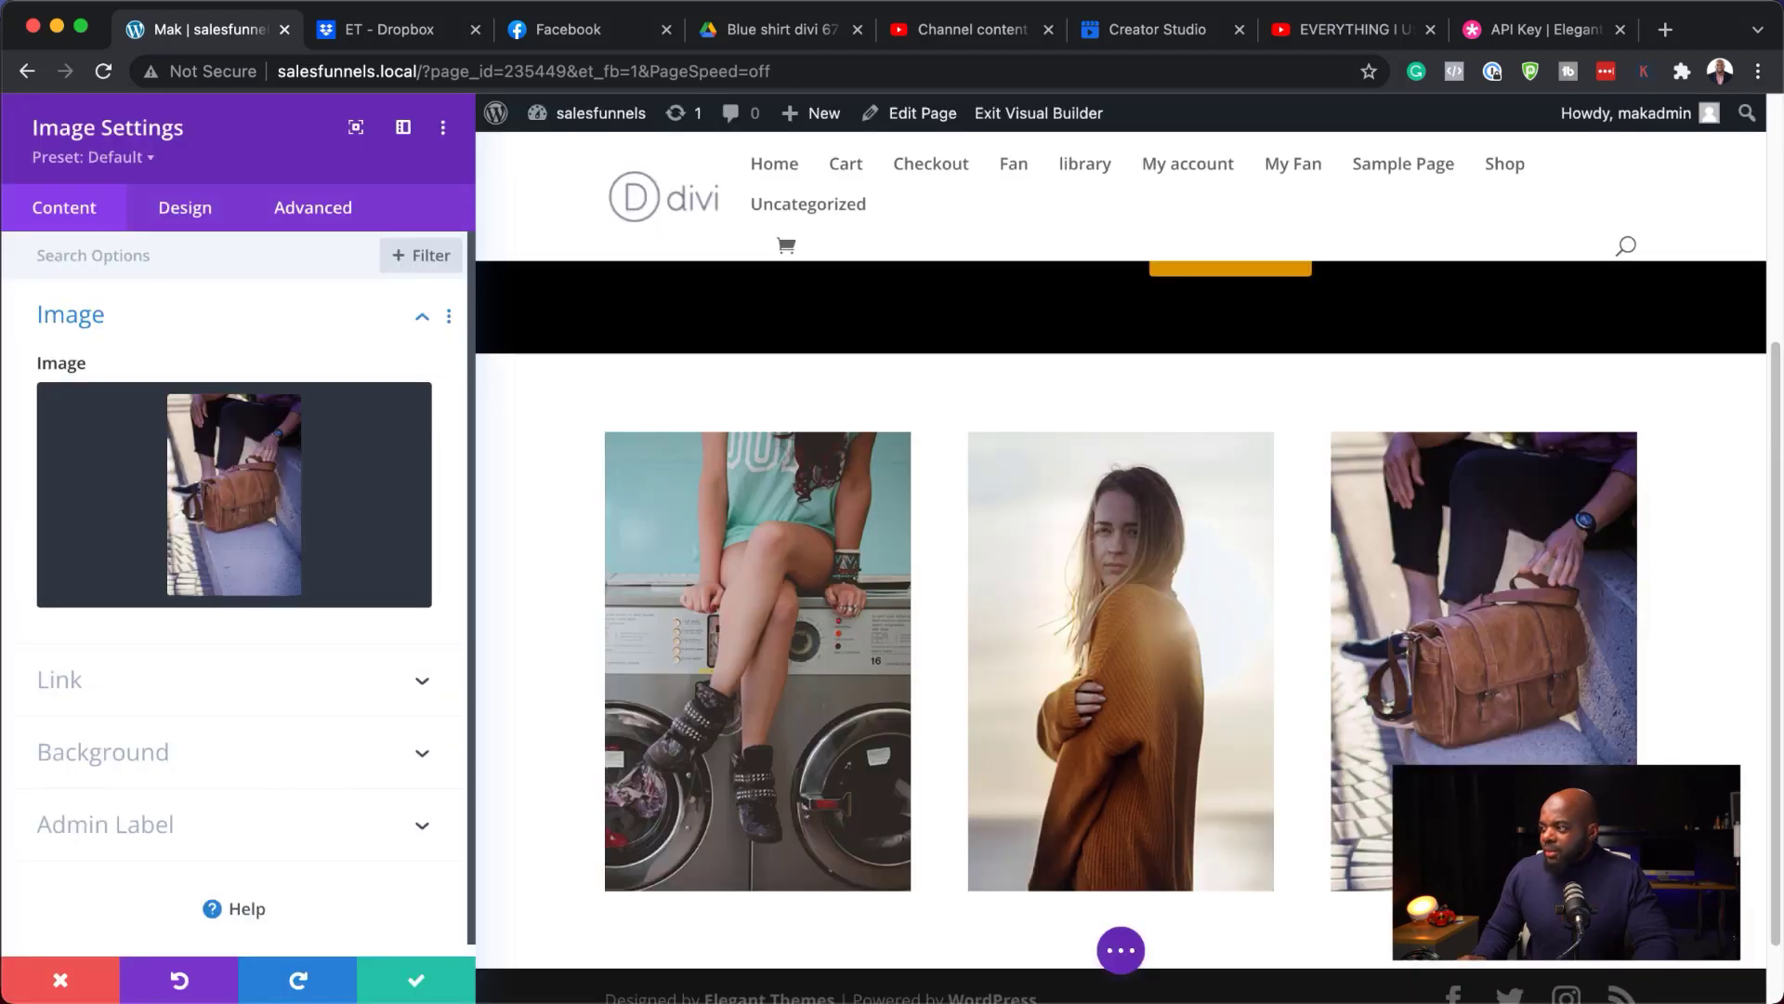
# Save the right image, then add a regular section with a single-column row below
pyautogui.click(414, 980)
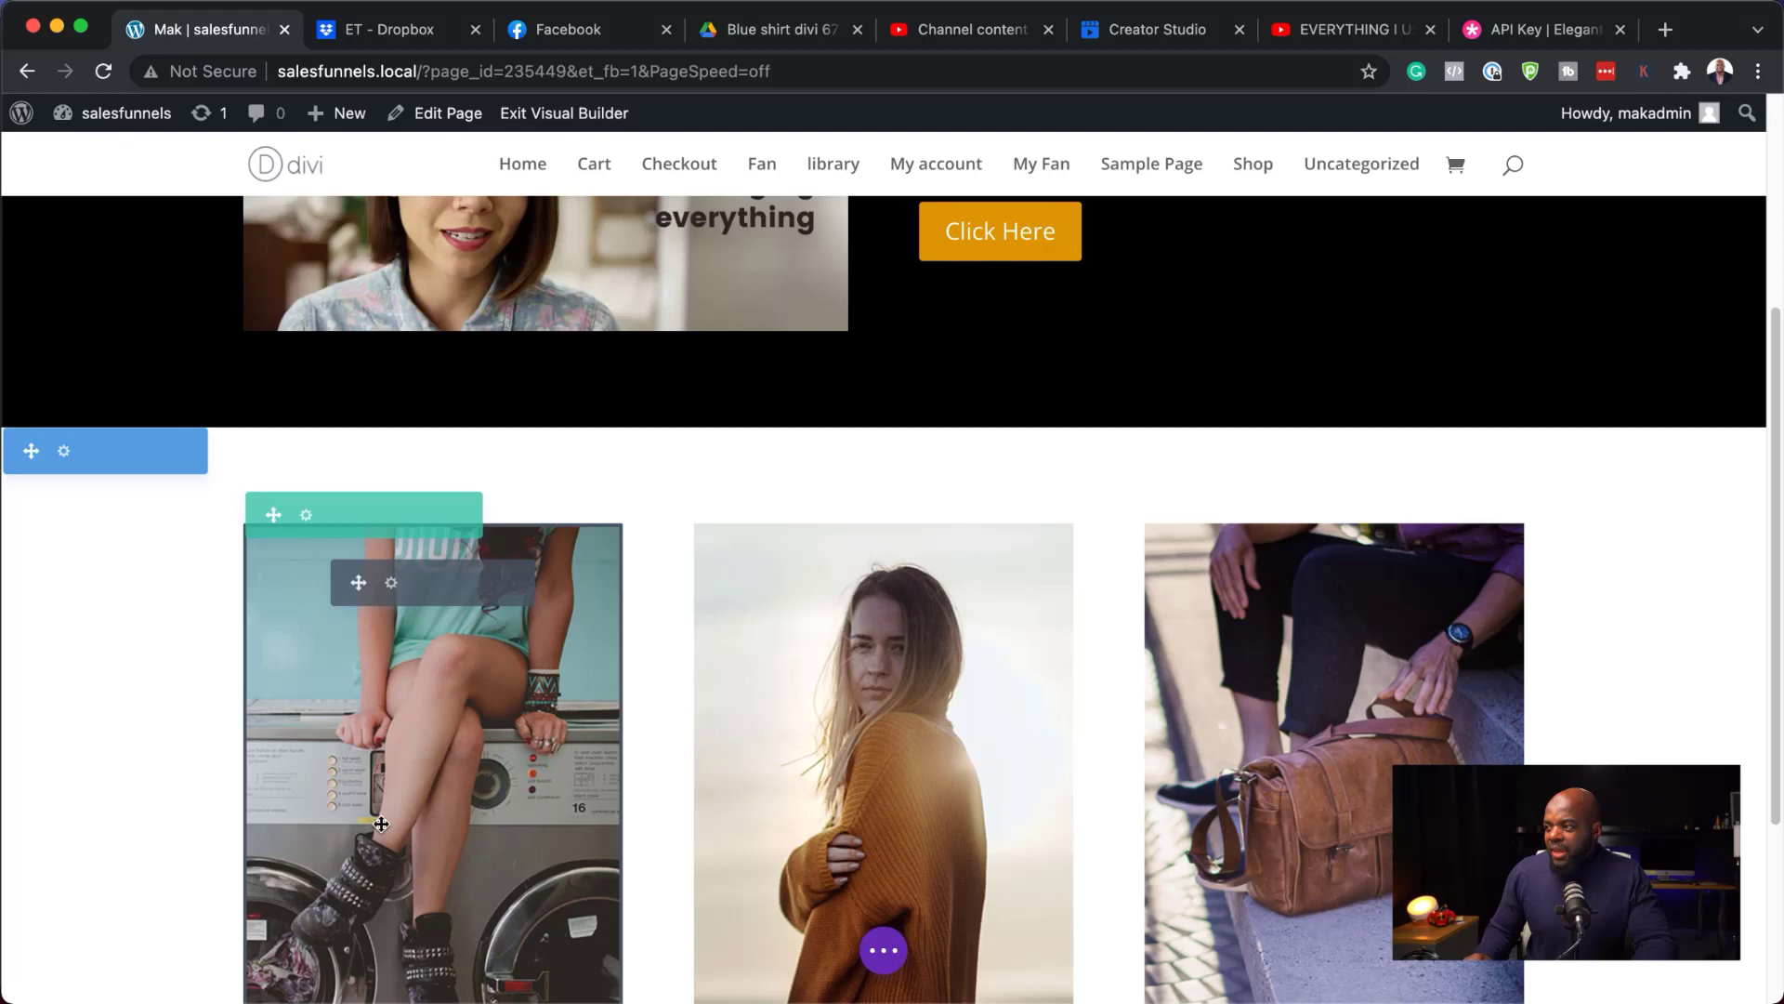
pyautogui.scroll(-1, 98, 388)
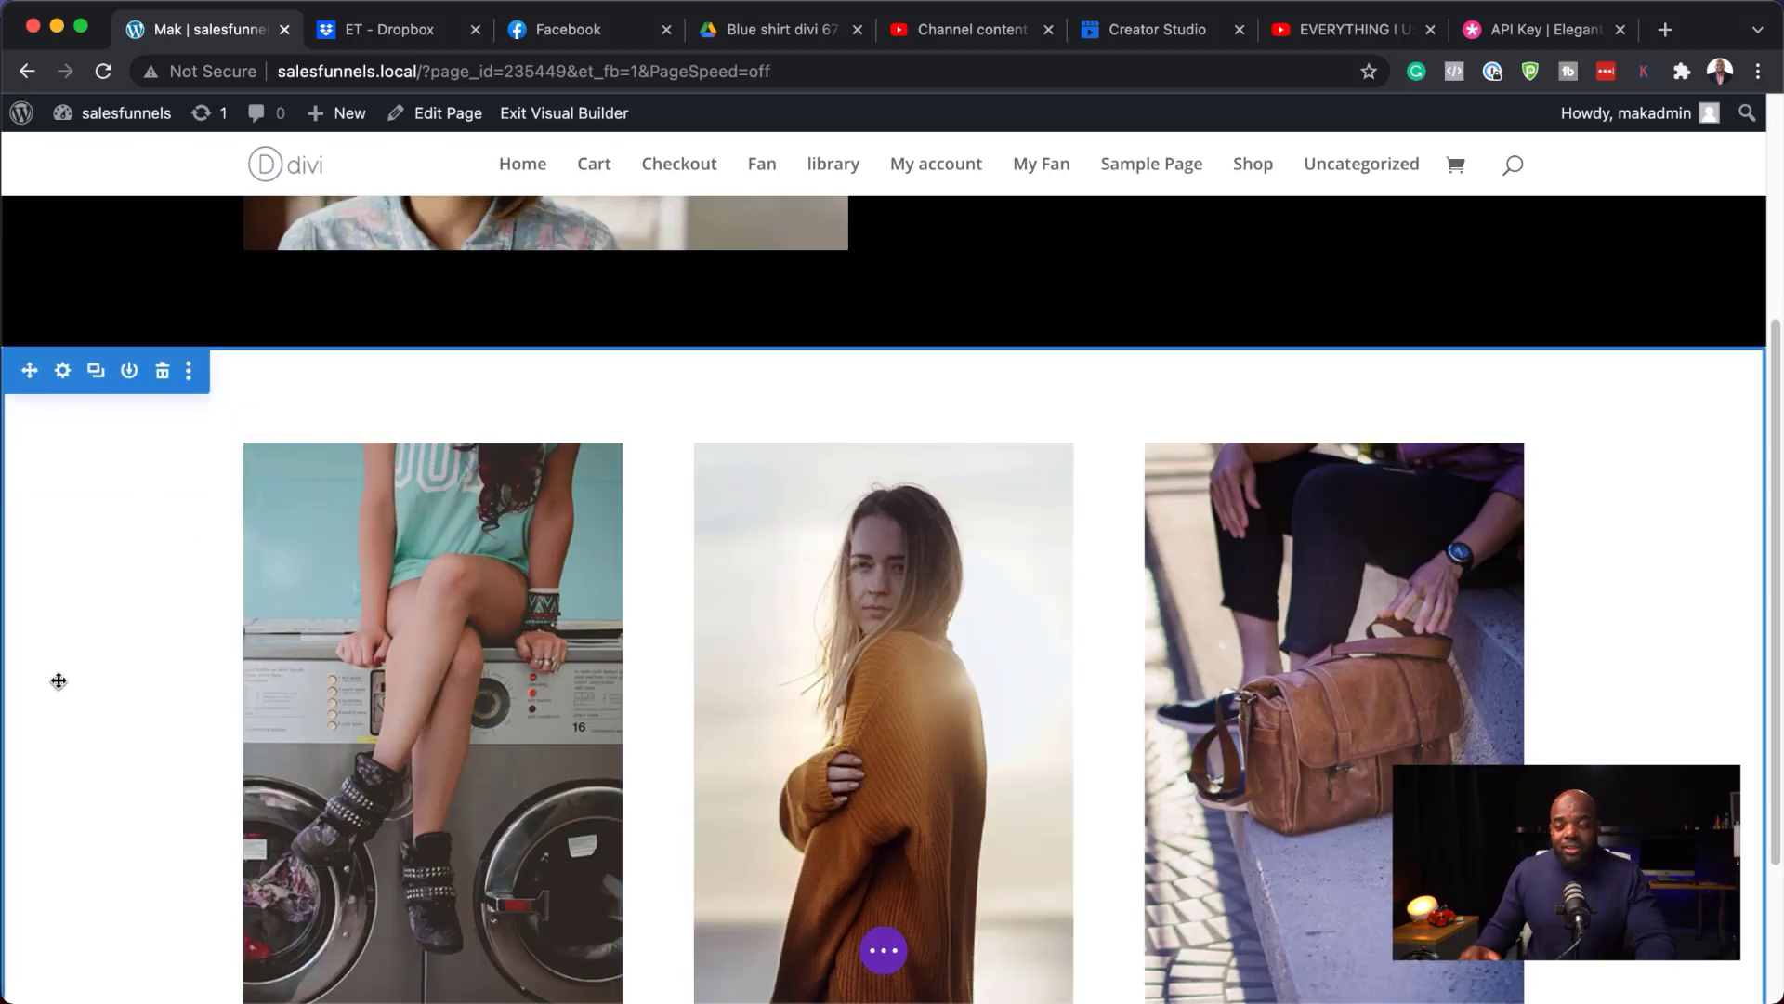
pyautogui.scroll(-3, 843, 723)
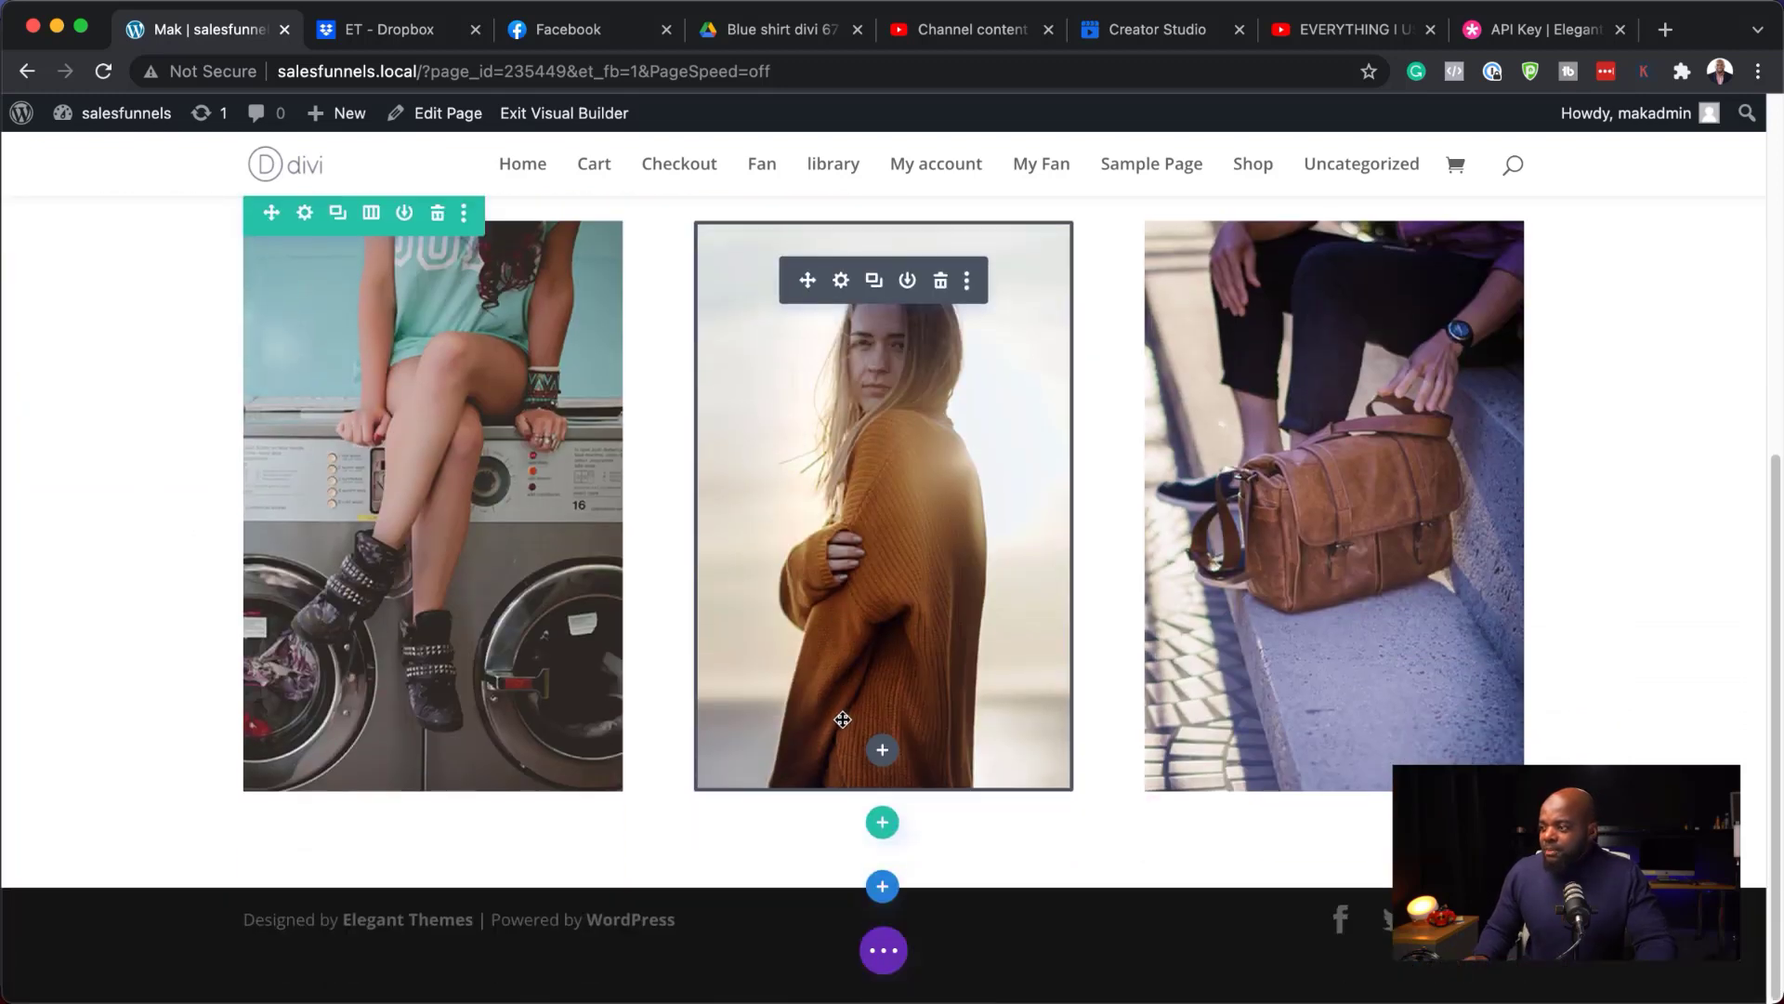
pyautogui.click(884, 889)
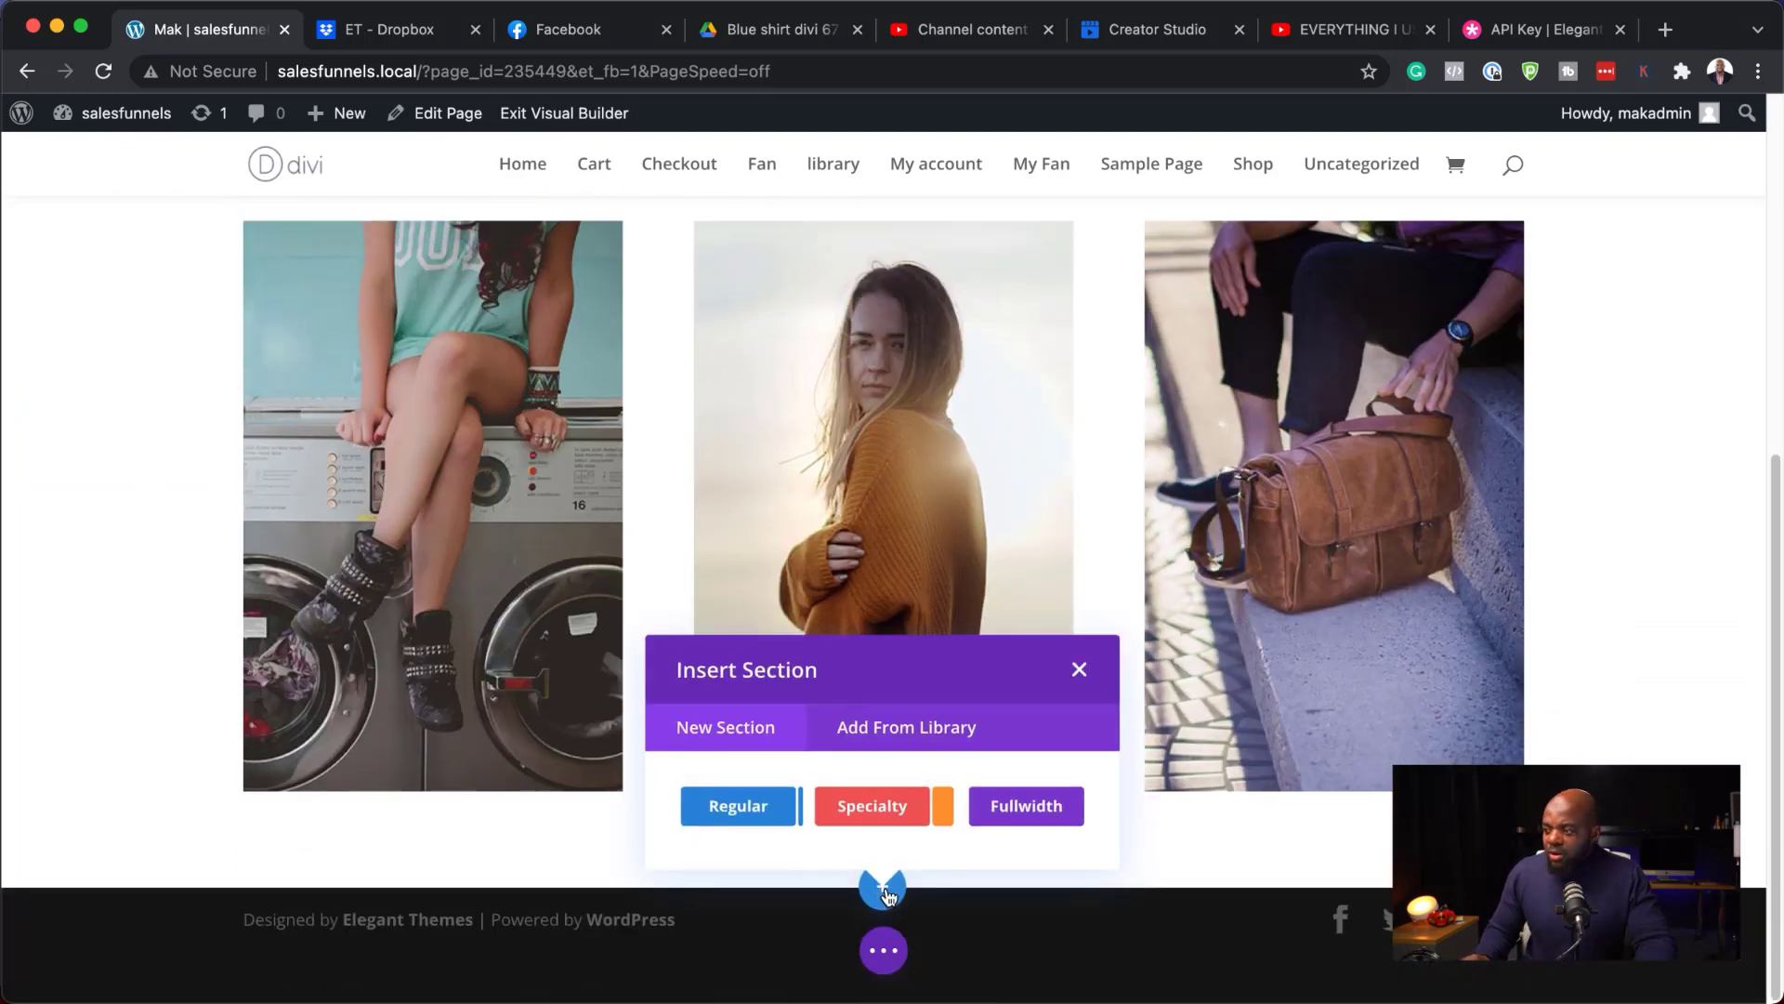
pyautogui.click(760, 815)
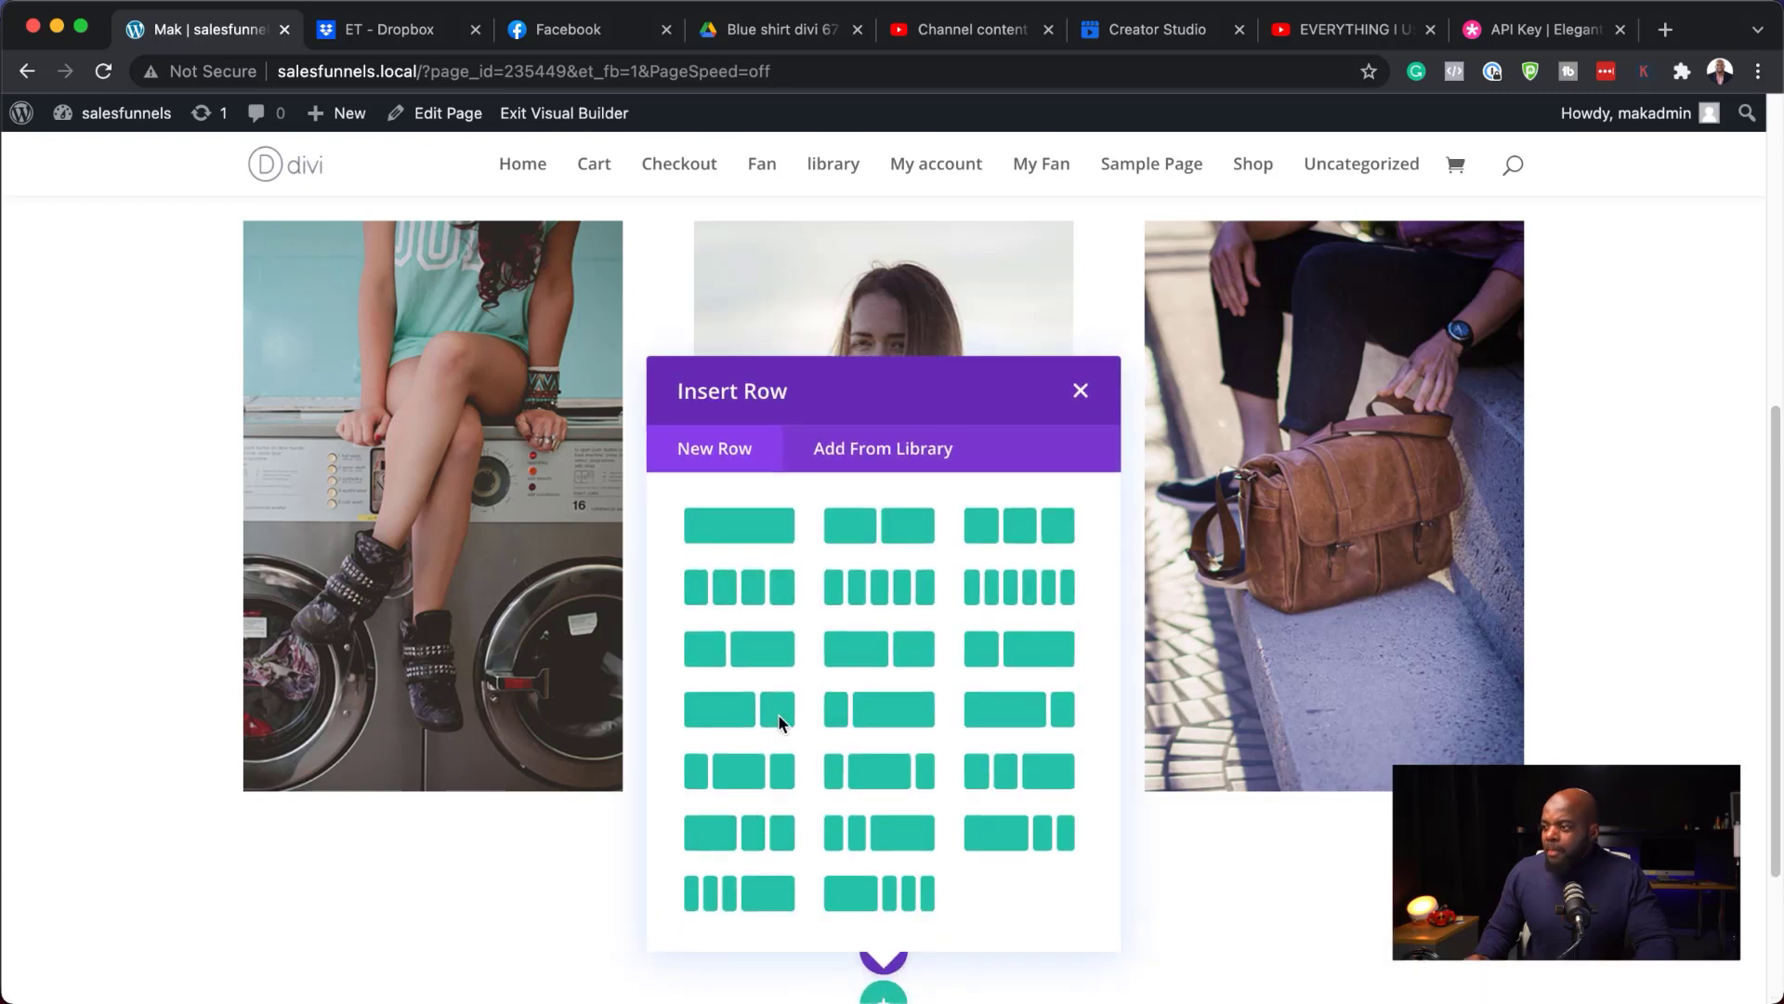
pyautogui.click(771, 525)
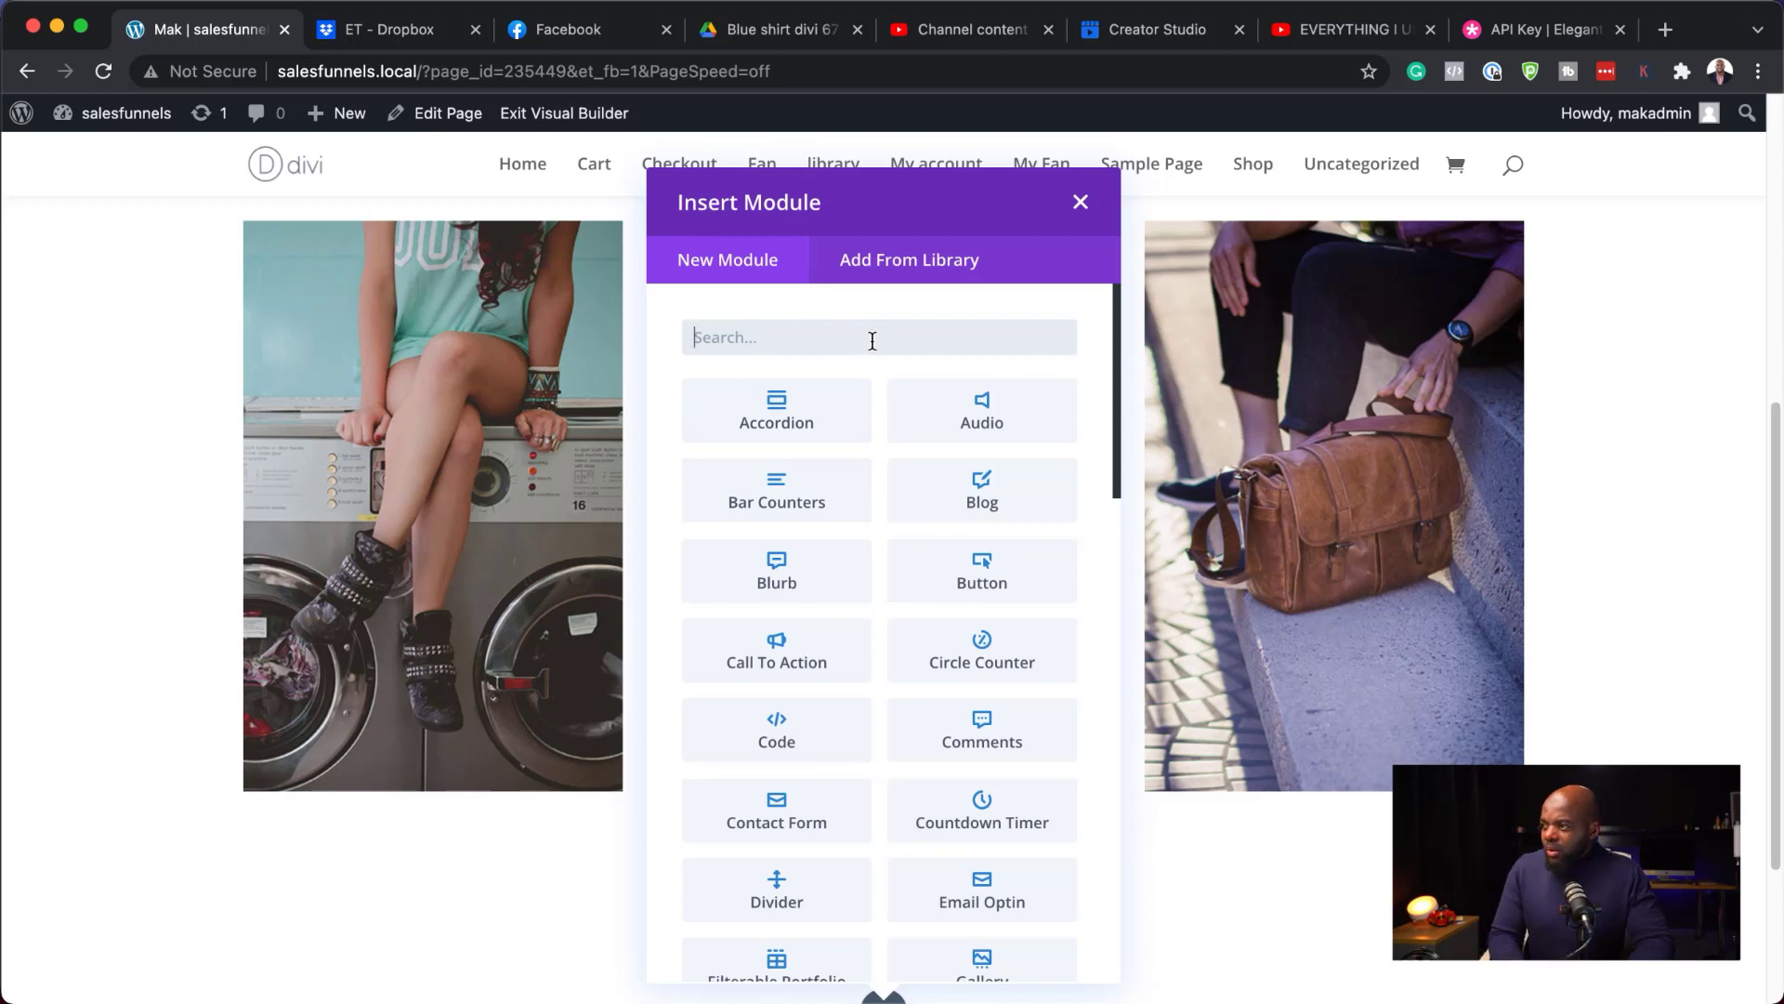
# Add a Call To Action module and turn off its teal background colour
pyautogui.write('call')
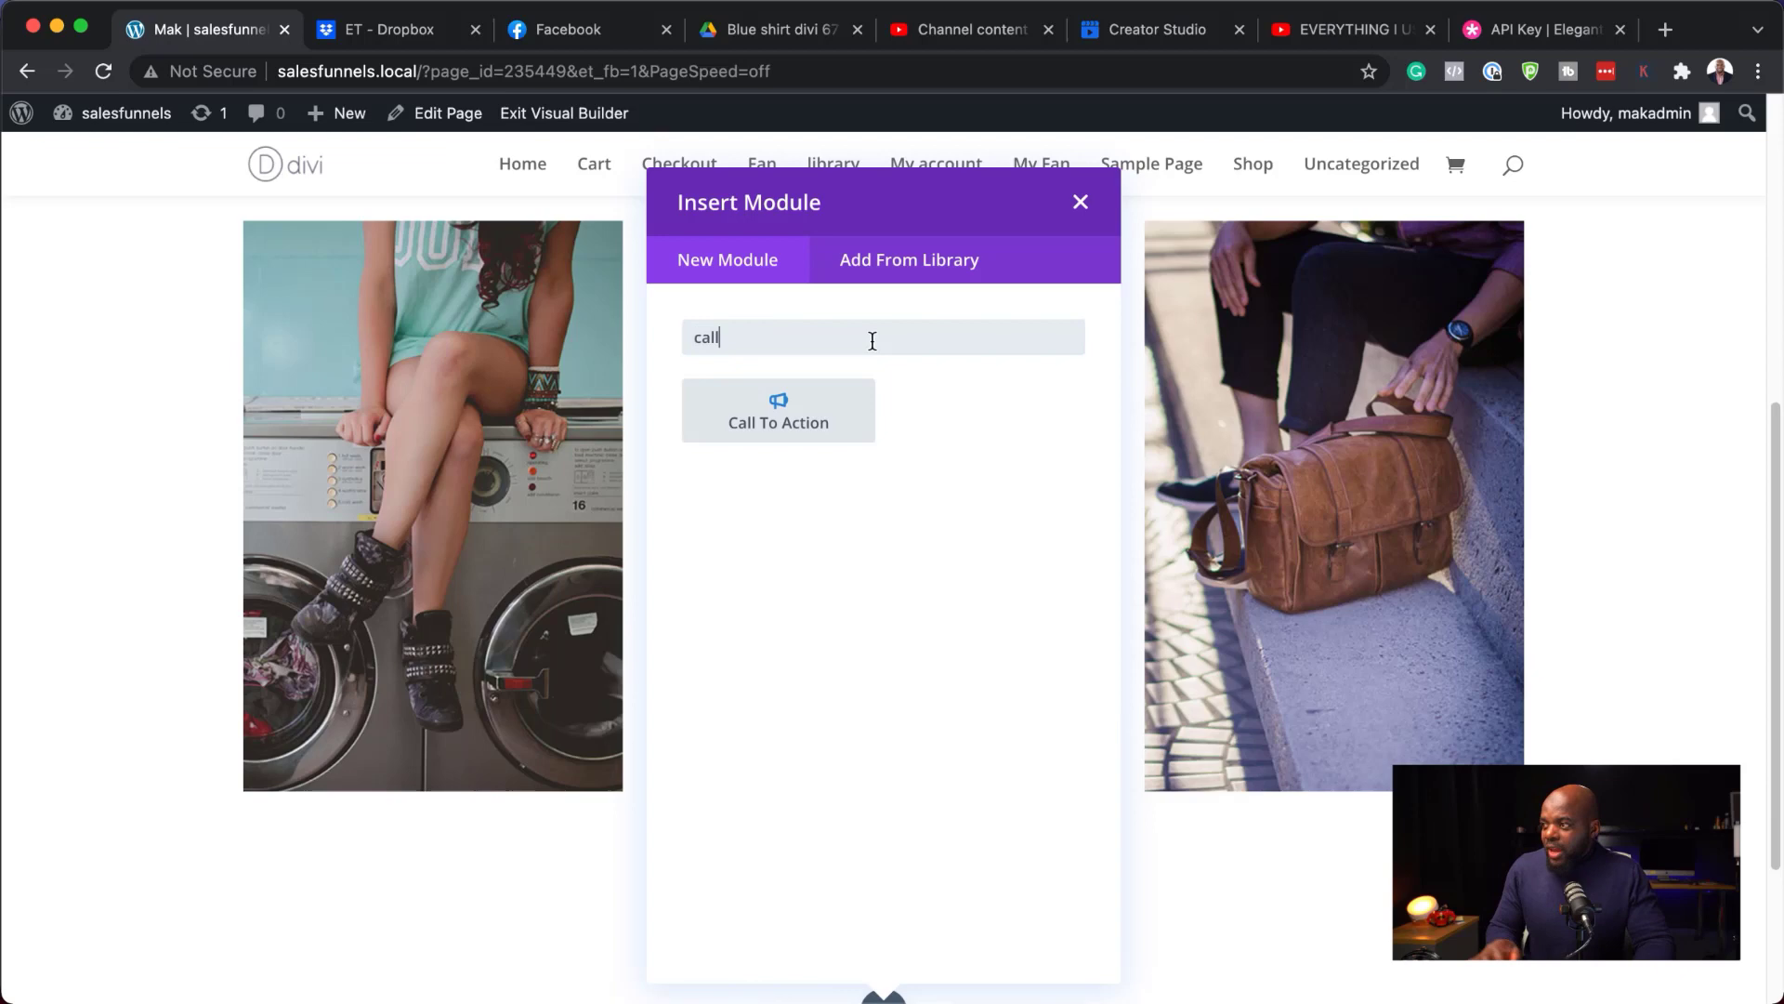
pyautogui.click(801, 419)
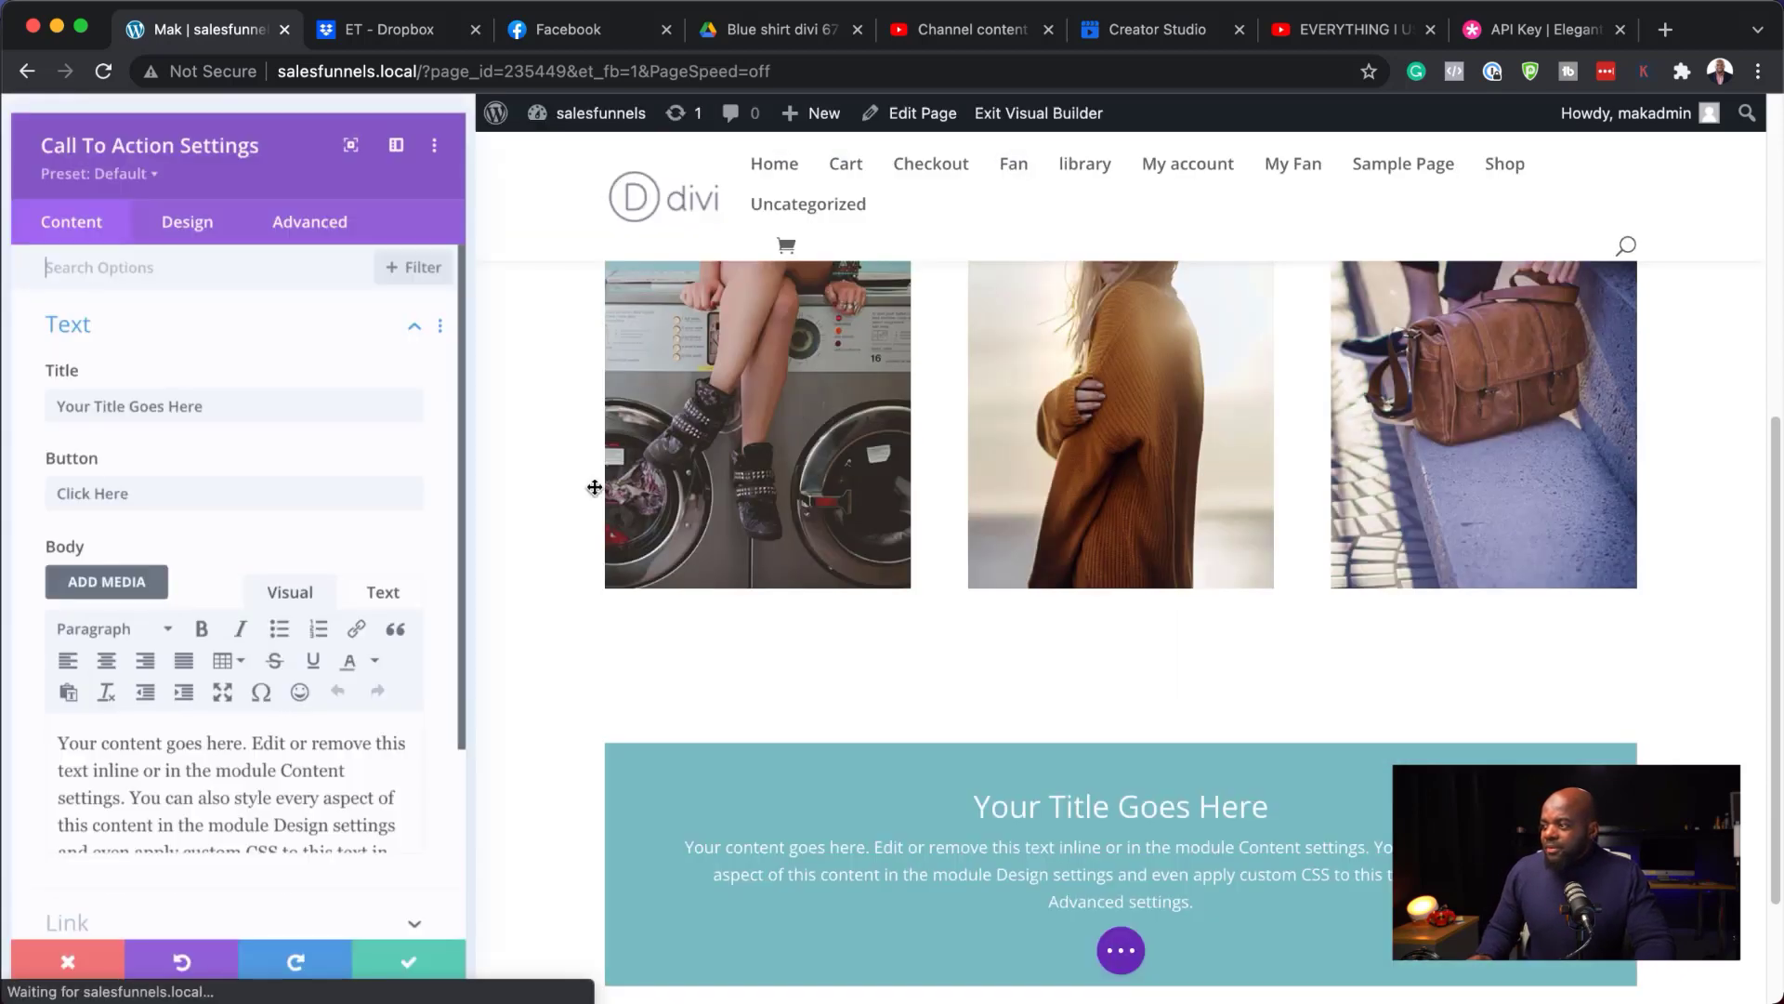
pyautogui.scroll(-5, 325, 737)
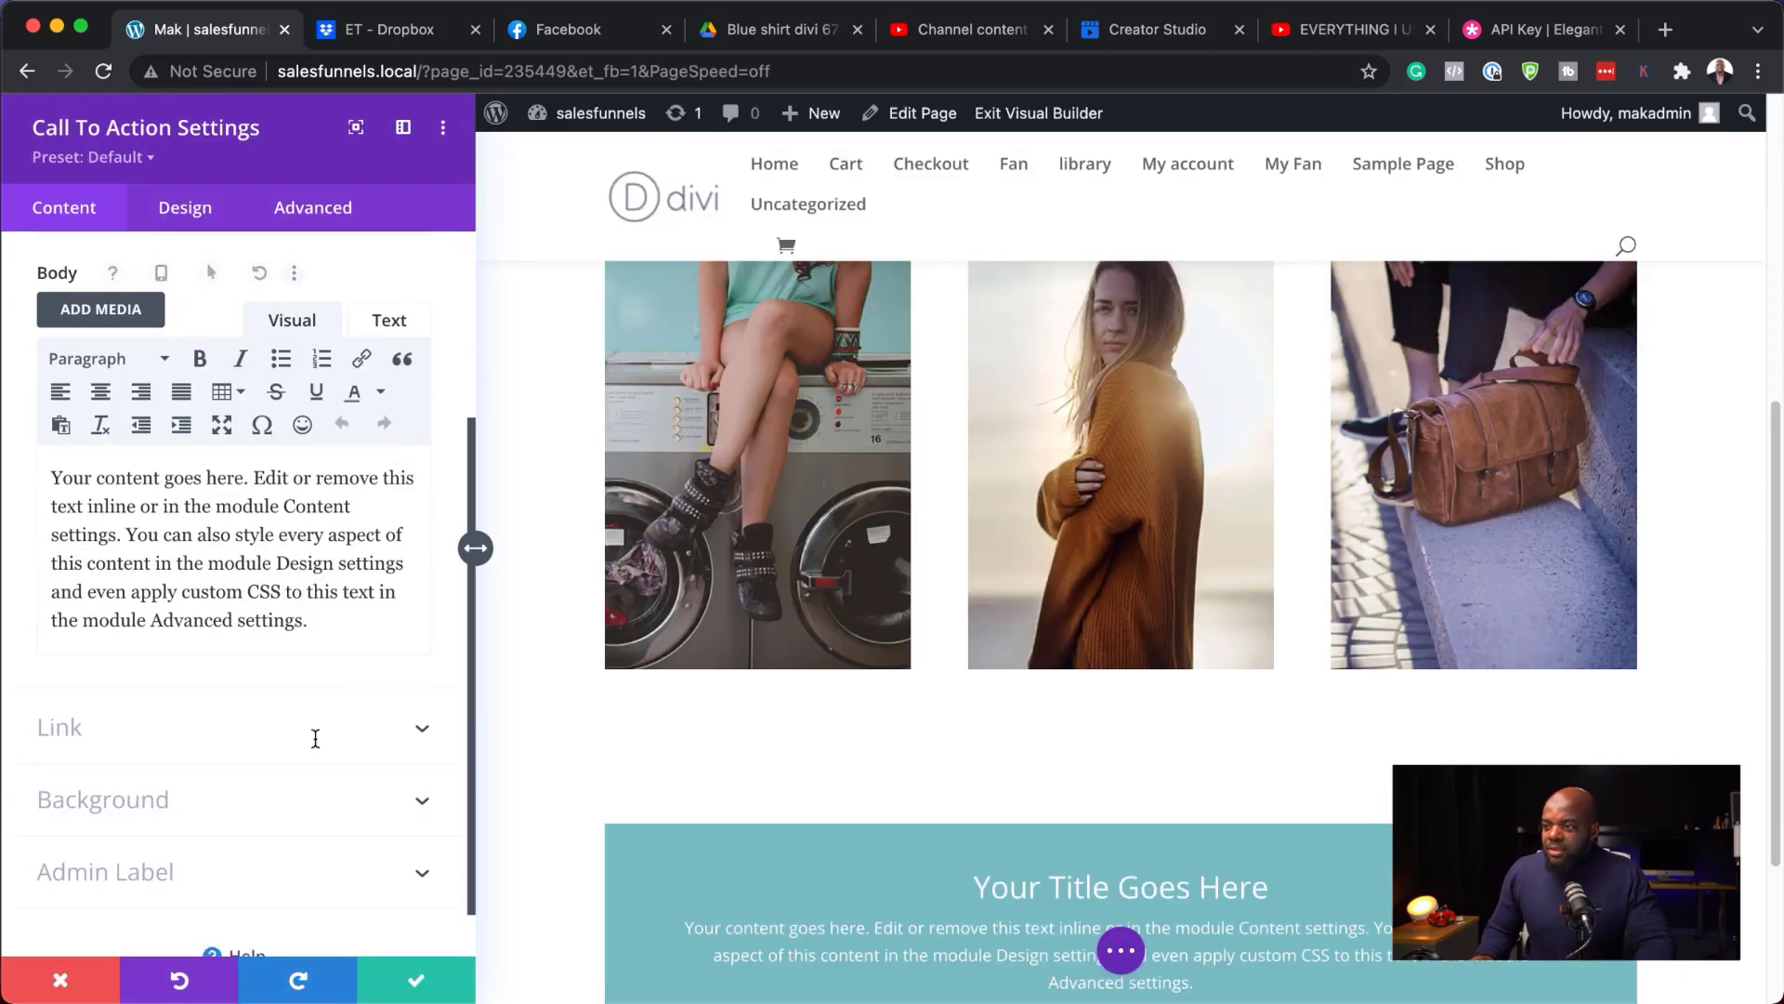
pyautogui.click(171, 807)
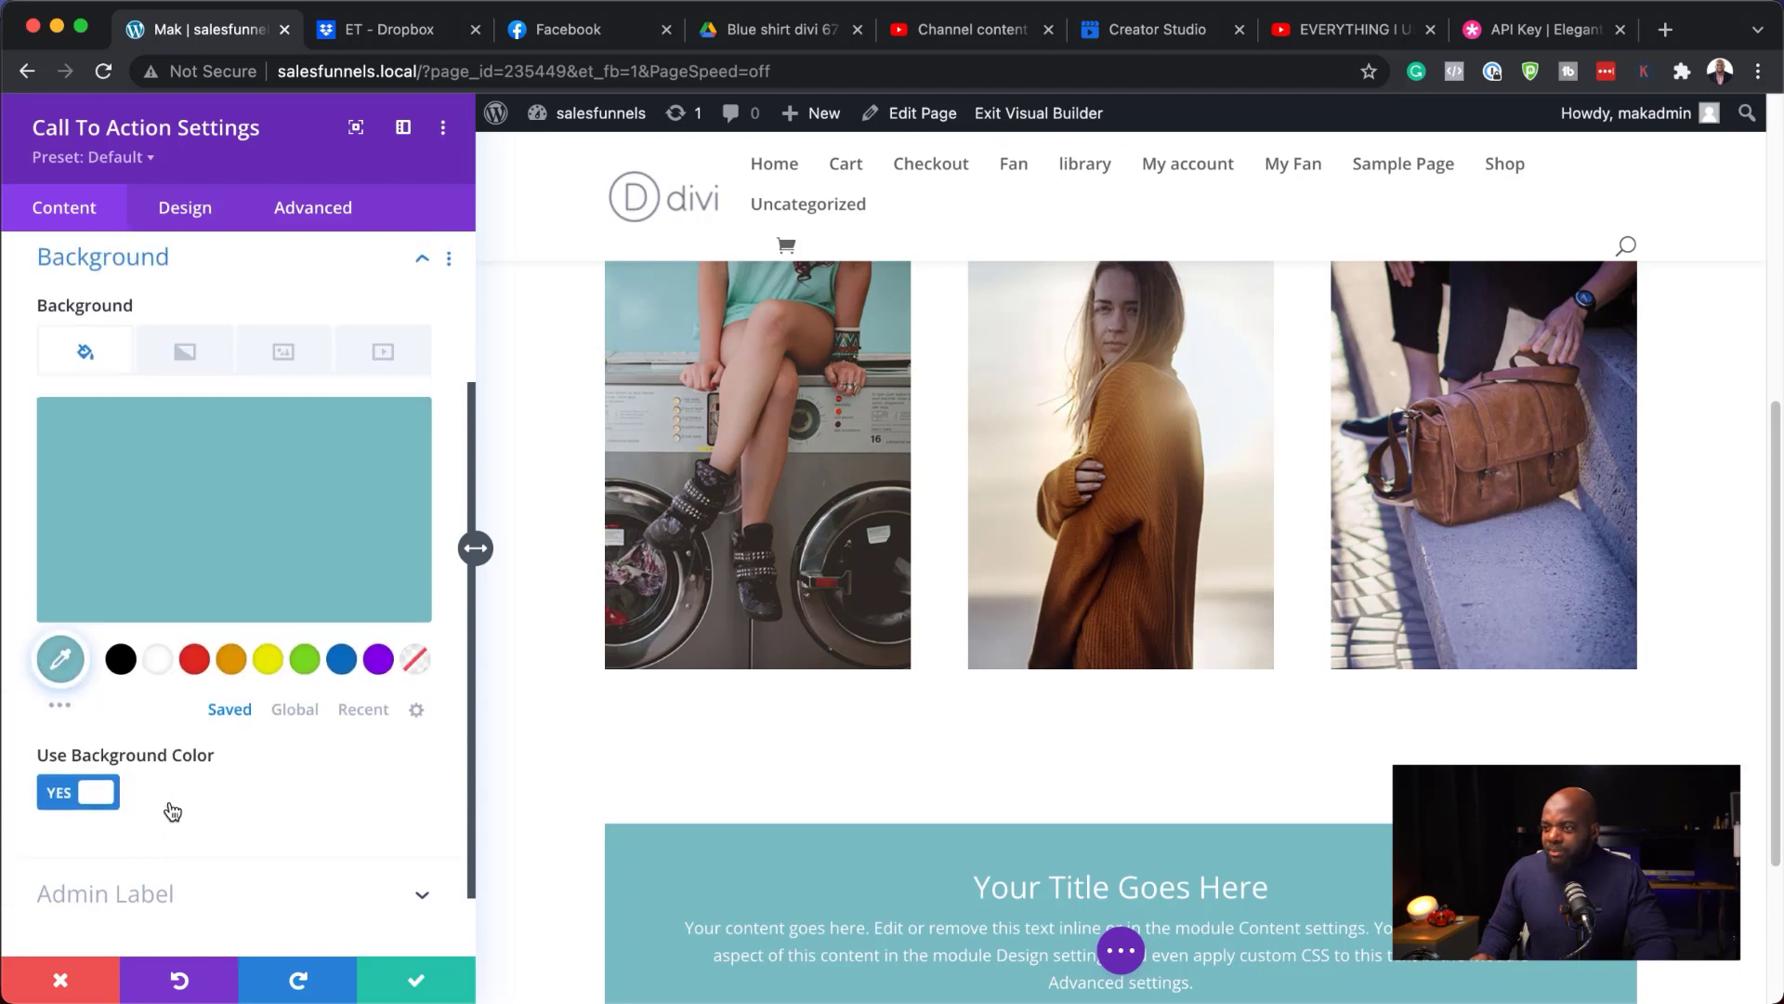
pyautogui.click(61, 802)
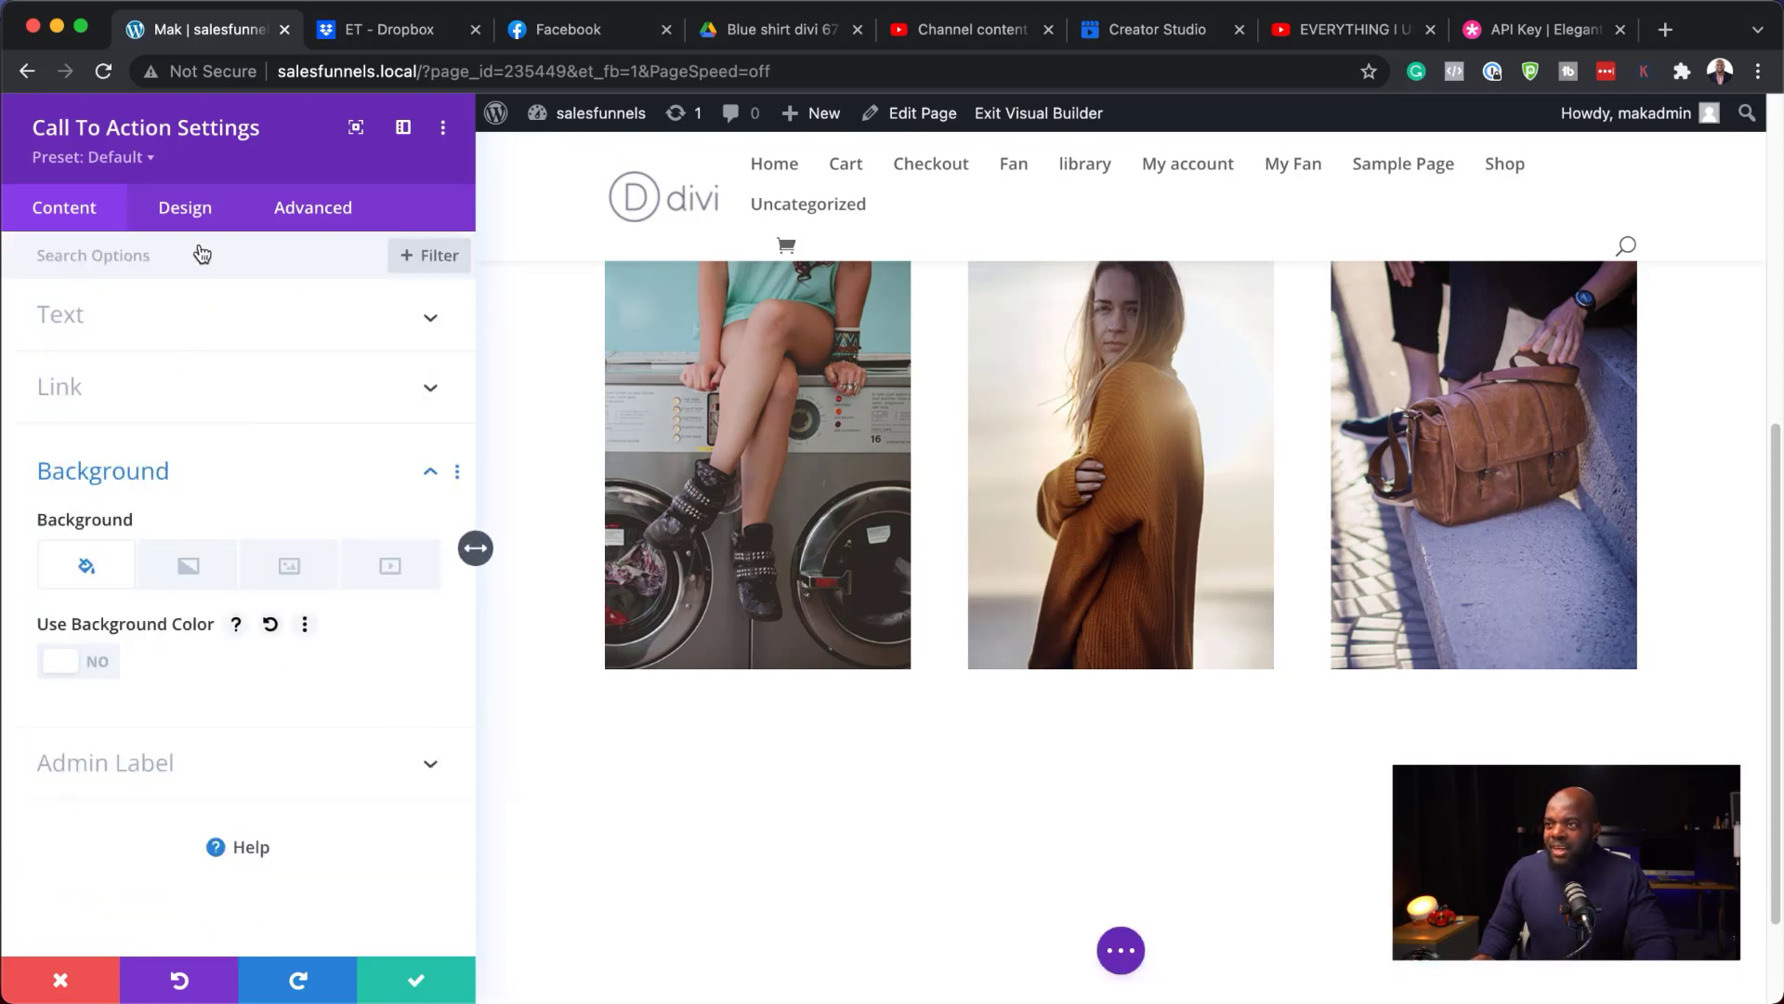
# Set the call-to-action's title font to Poppins
pyautogui.click(198, 214)
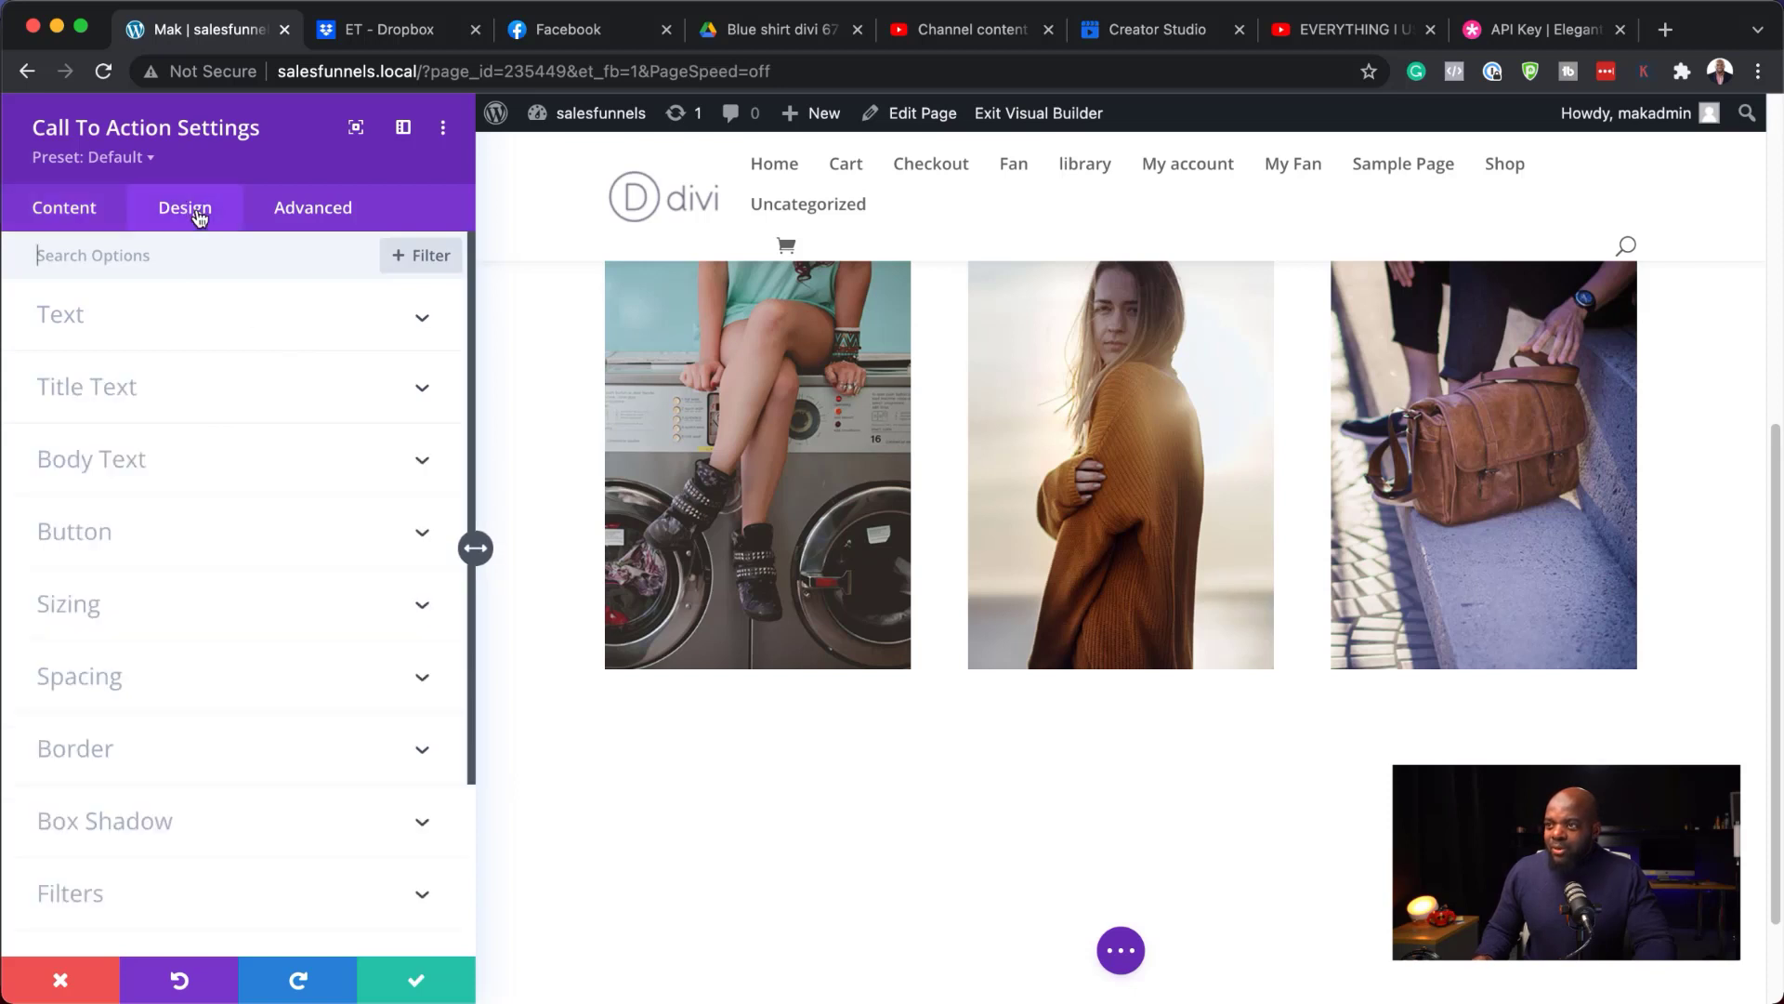
pyautogui.click(131, 320)
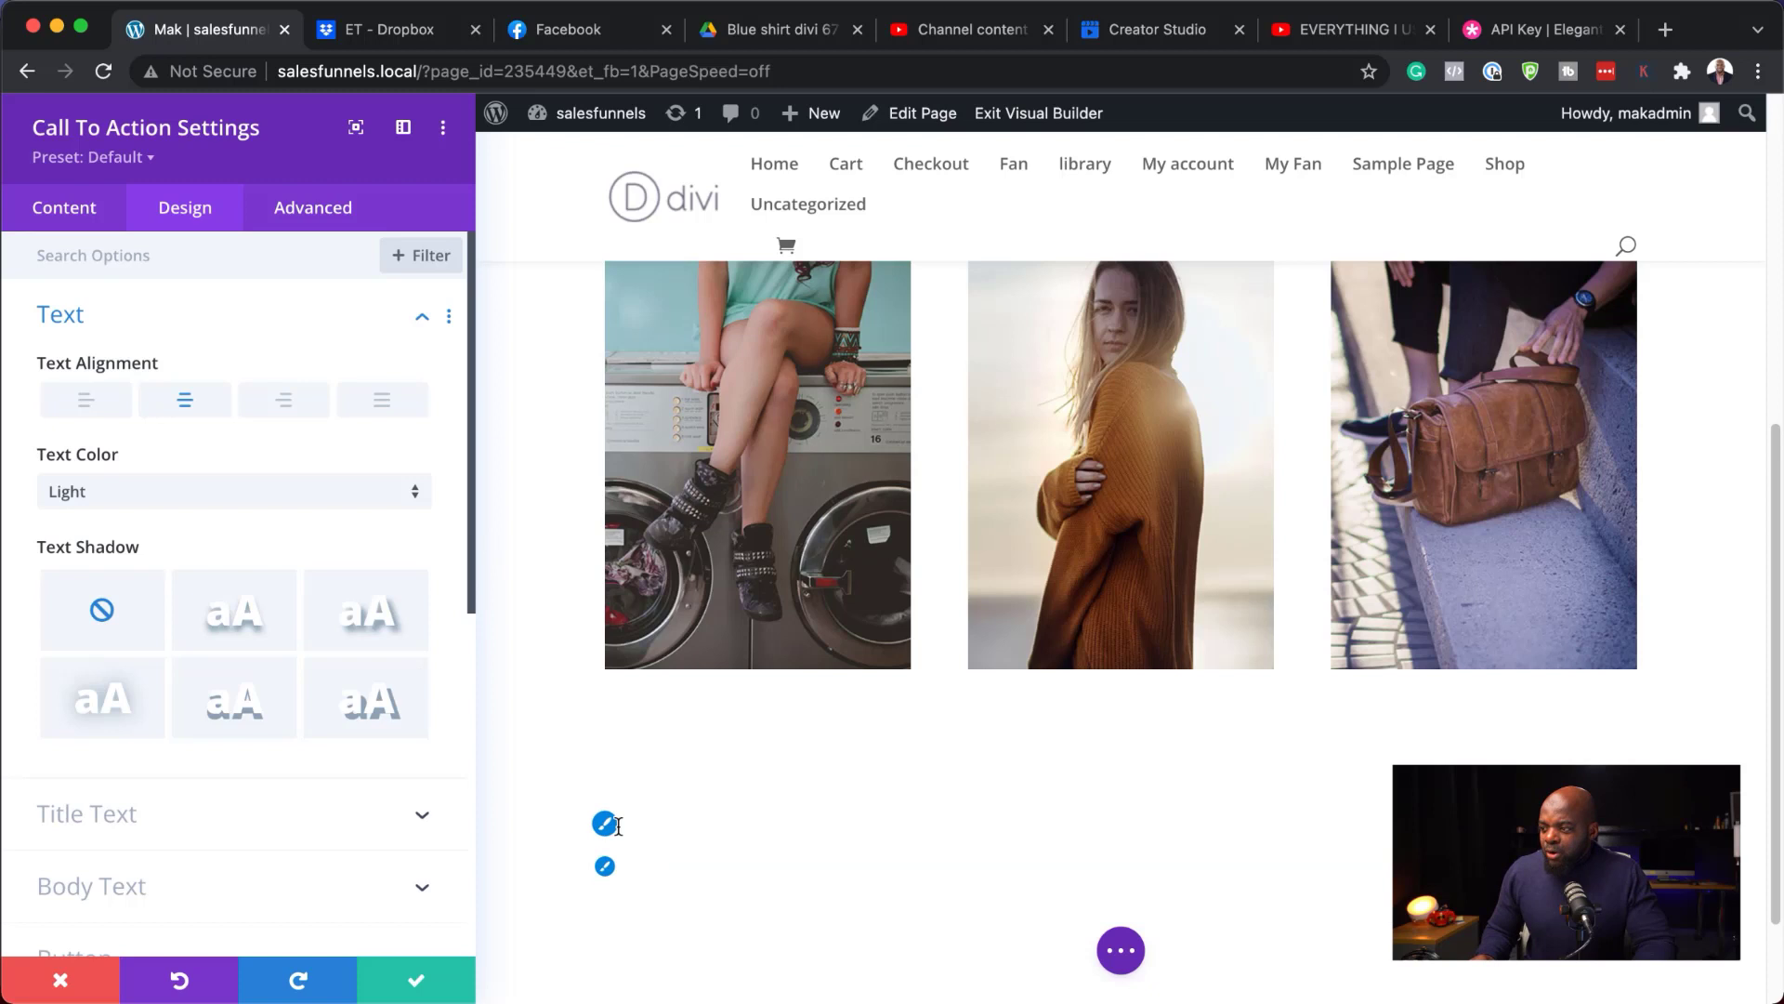
pyautogui.click(606, 824)
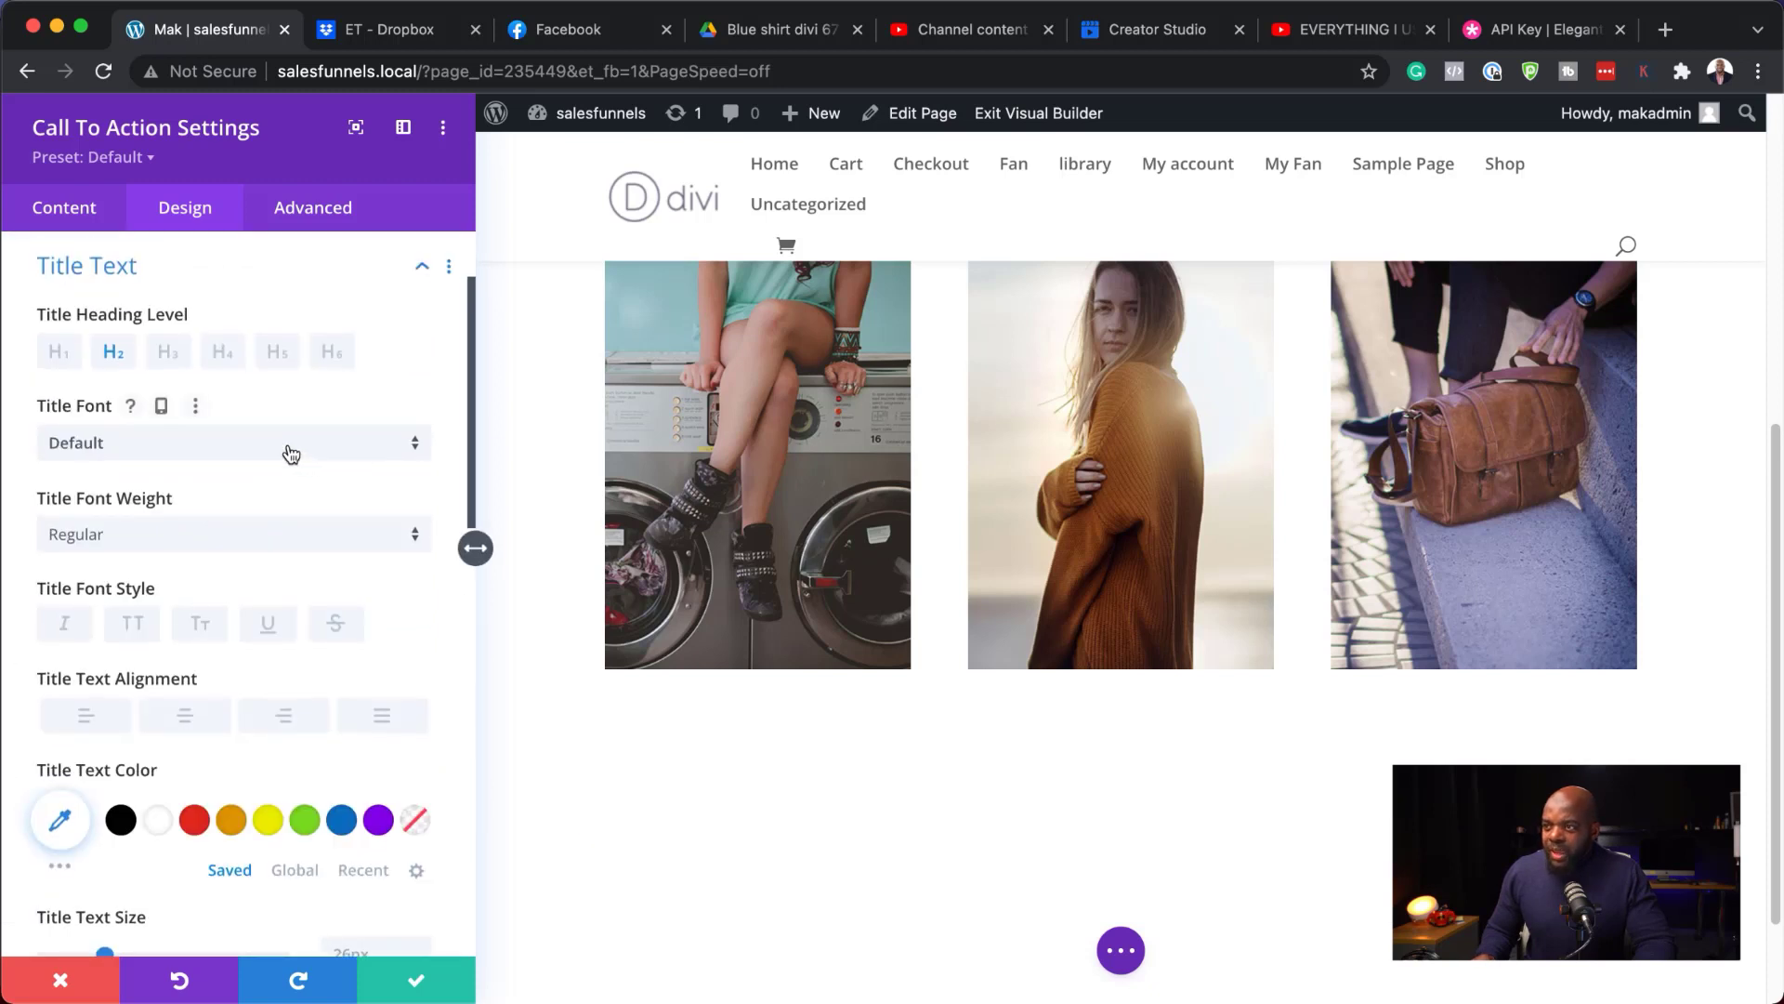
pyautogui.click(286, 450)
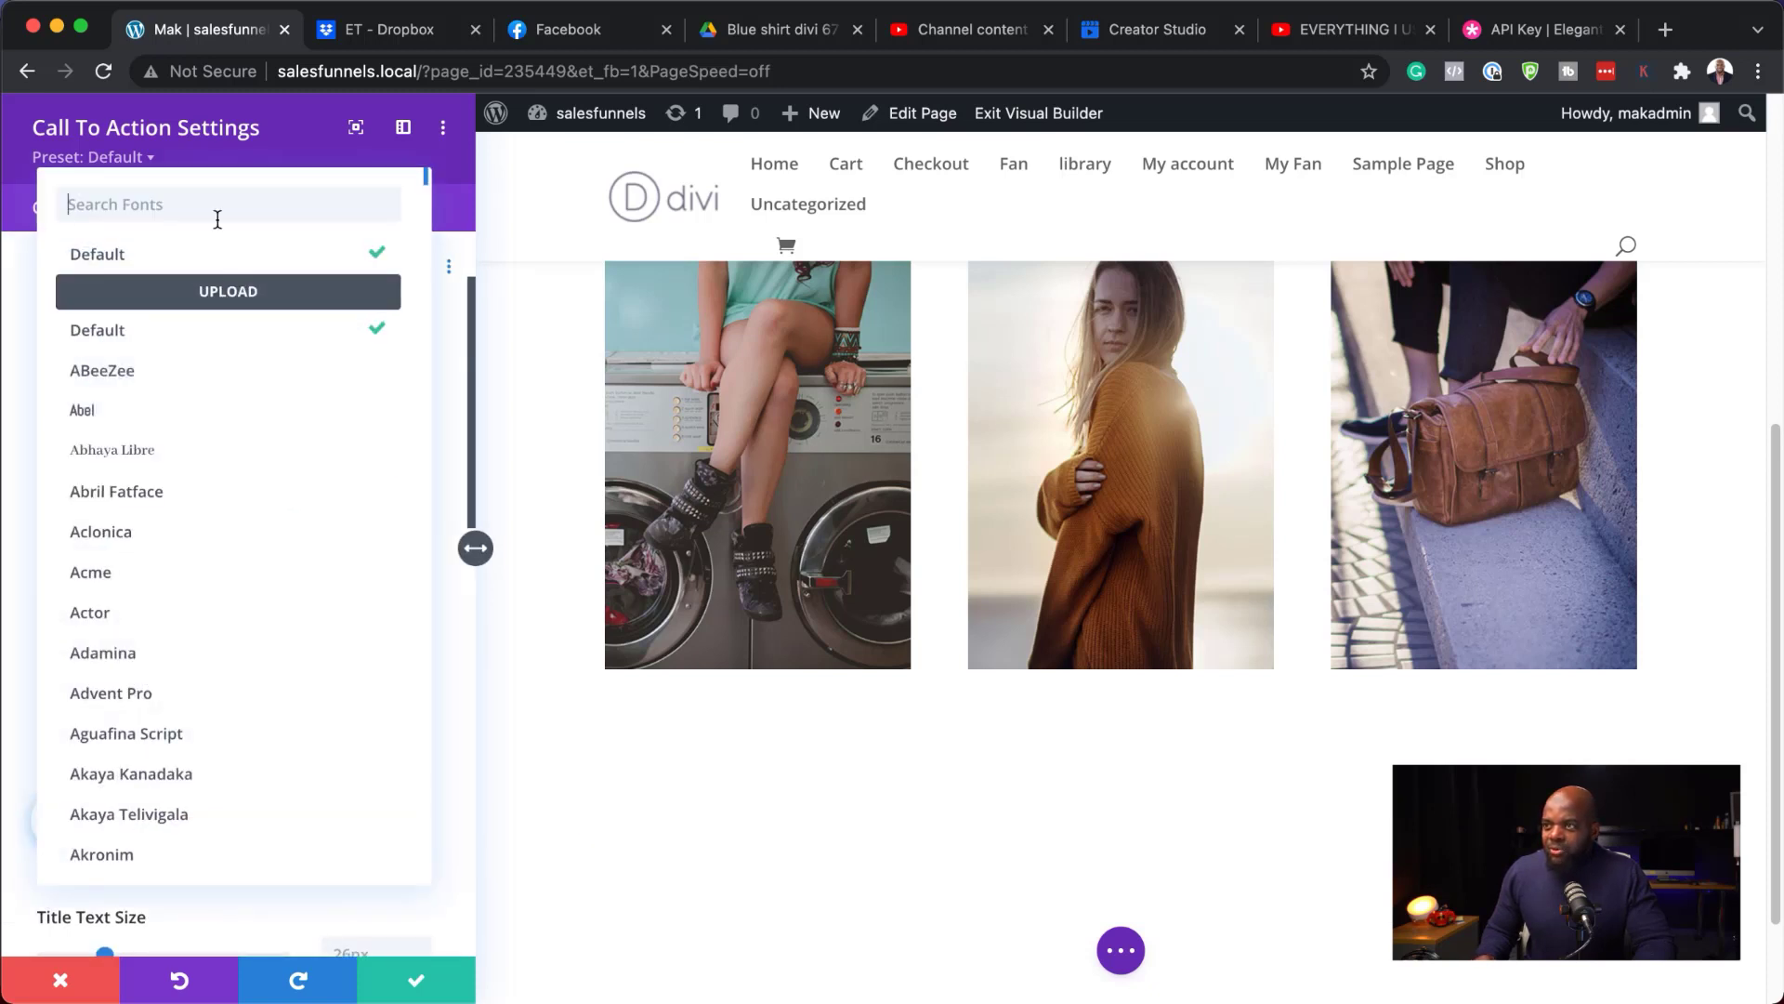
pyautogui.write('pop')
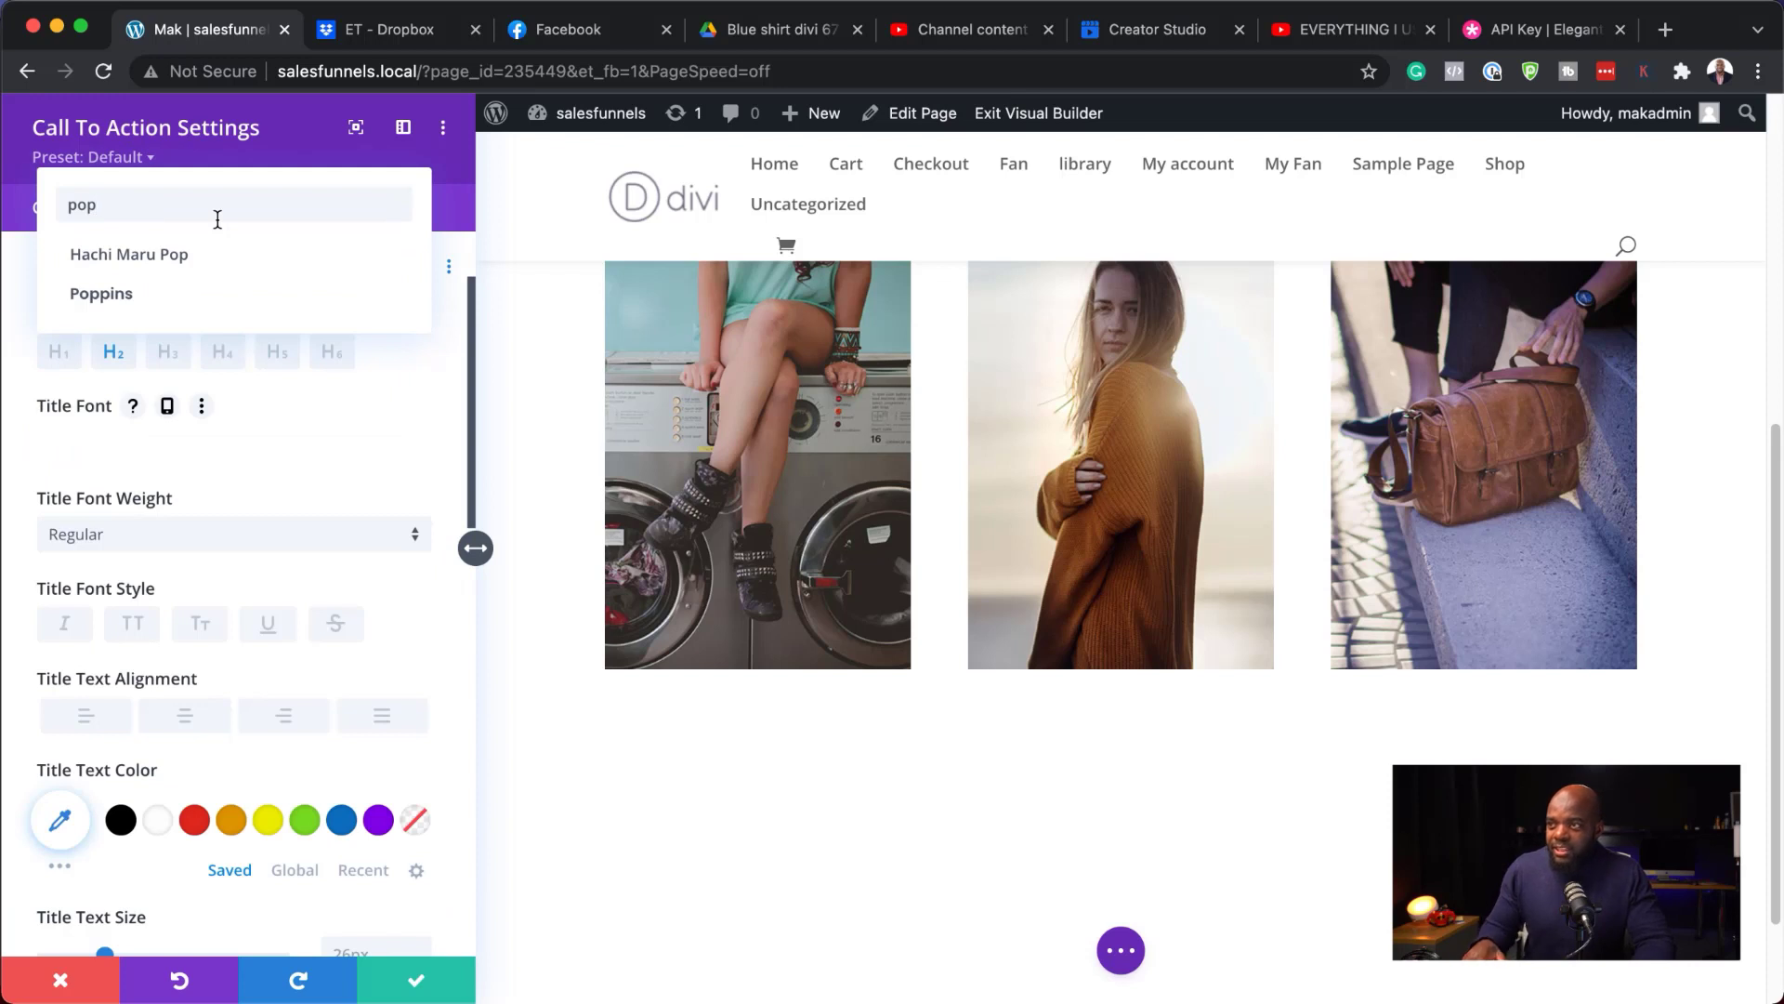
pyautogui.click(144, 298)
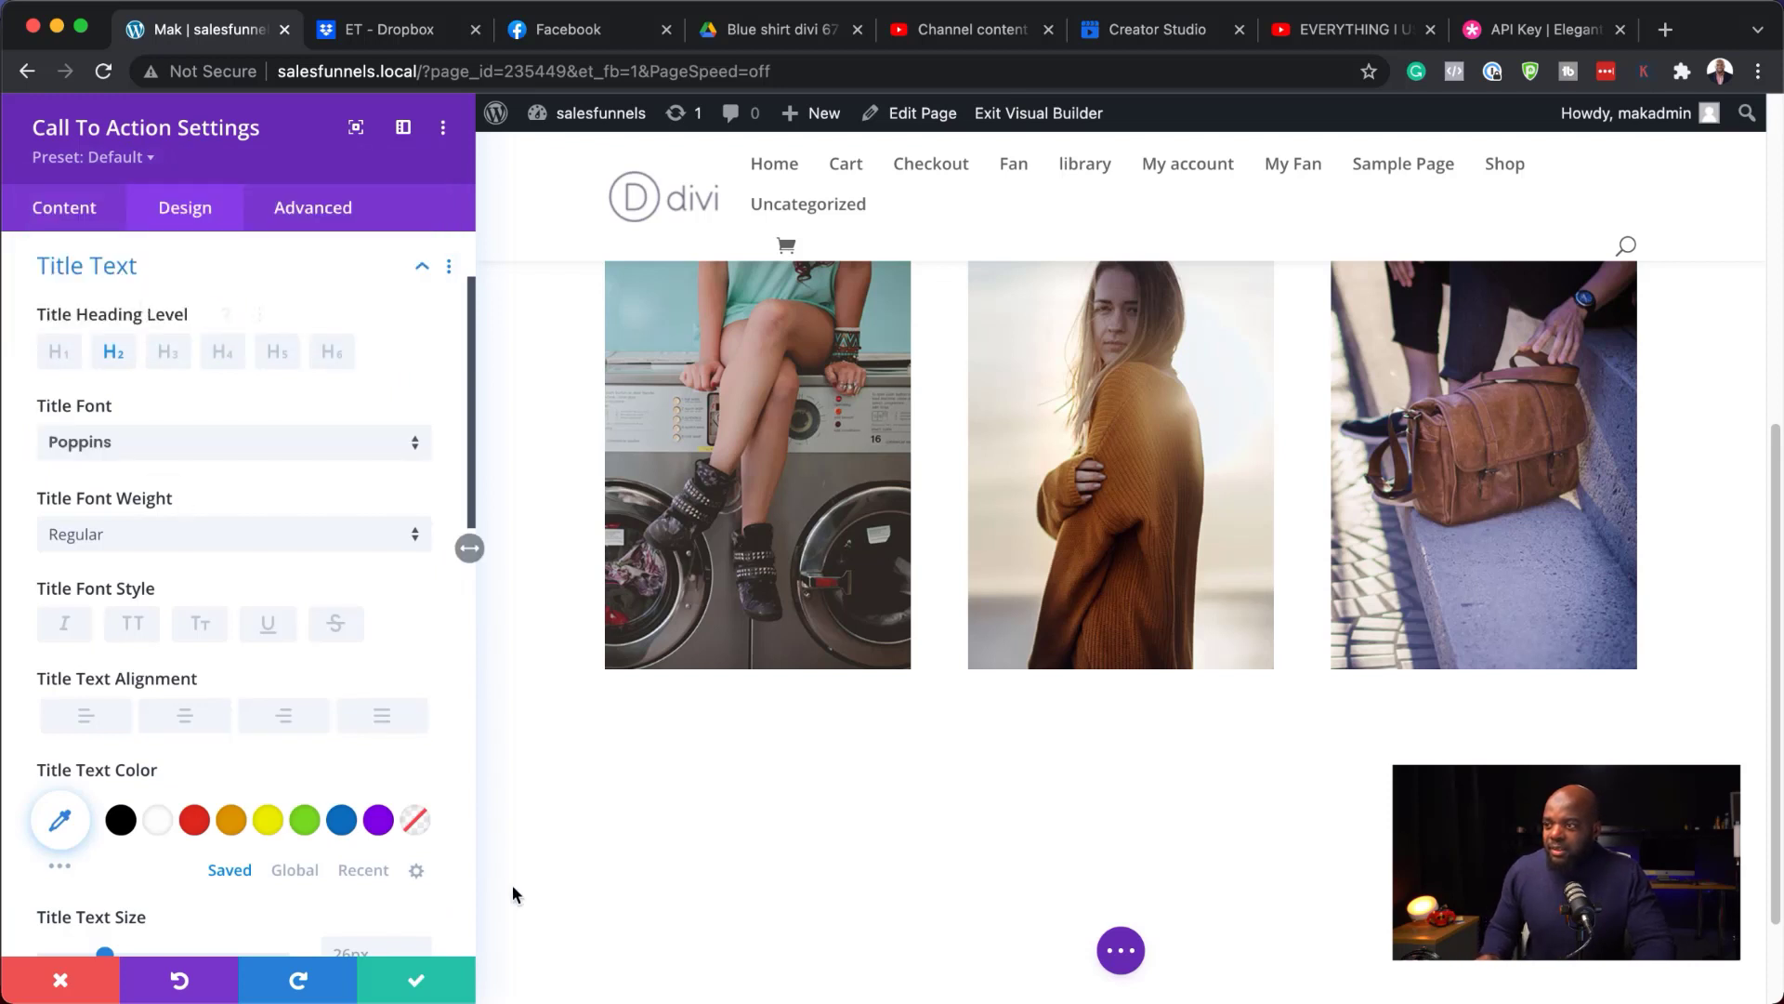
# Set the call-to-action's body font to Poppins and save the module
pyautogui.click(605, 867)
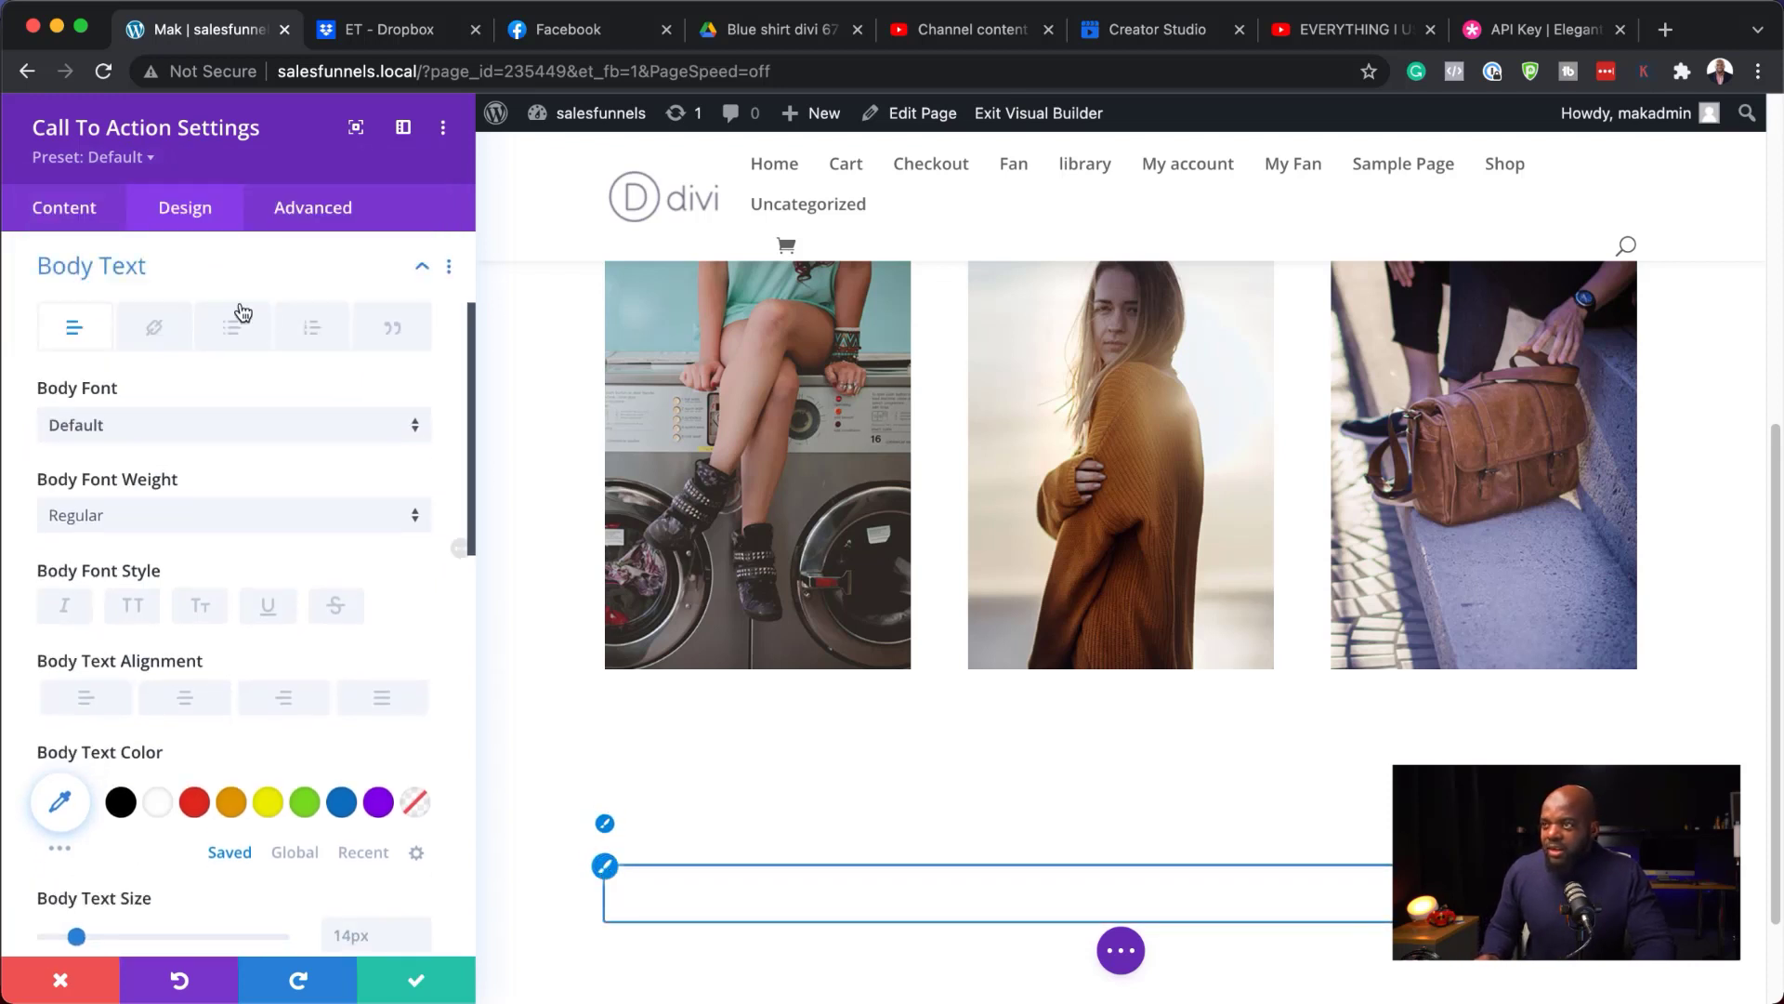
pyautogui.click(141, 442)
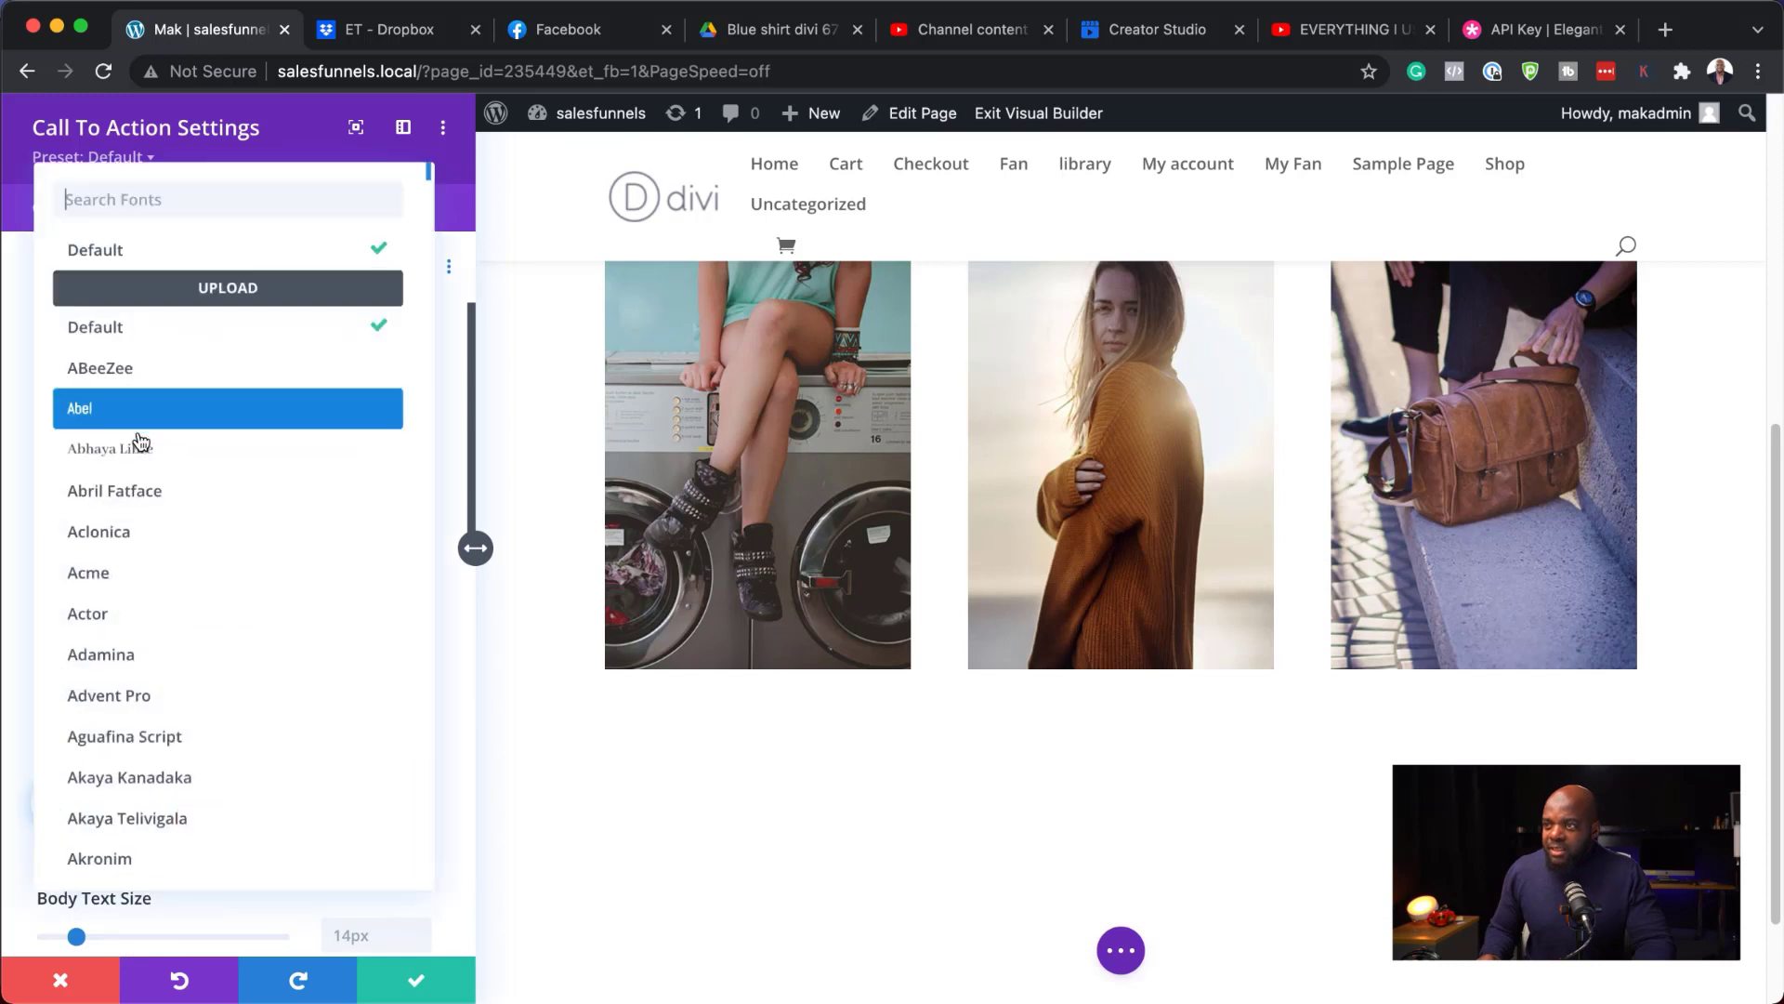
pyautogui.write('popp')
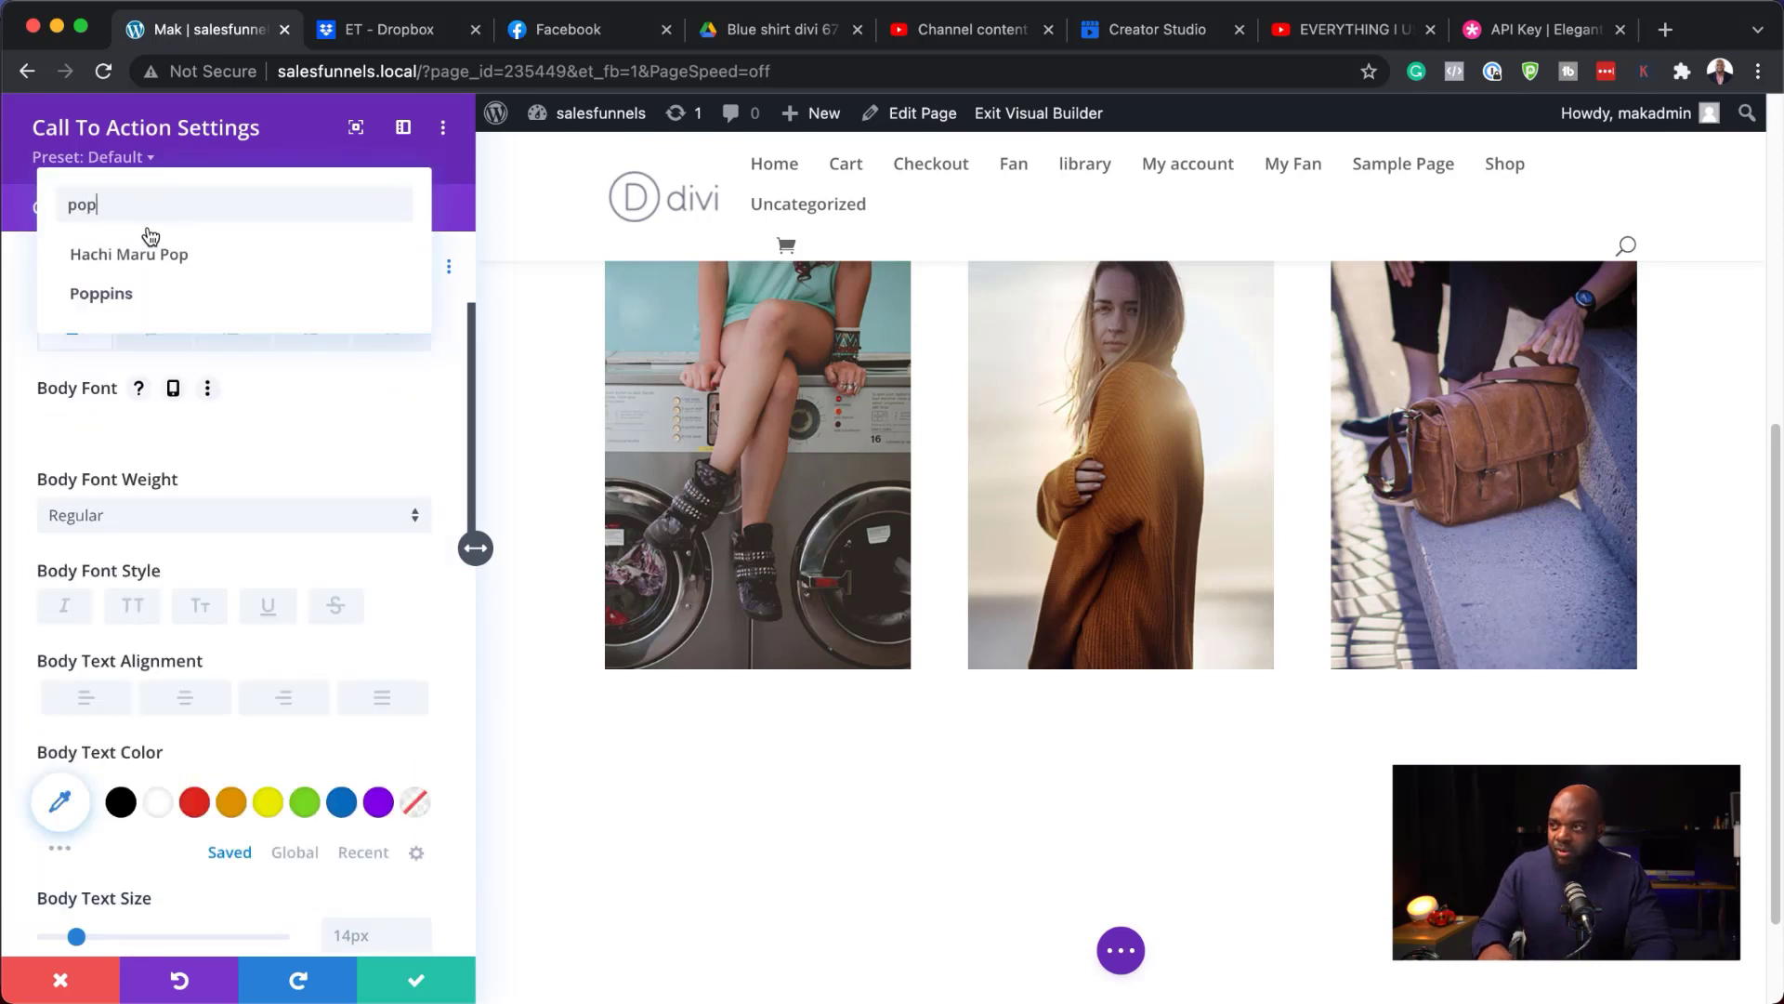
pyautogui.click(120, 252)
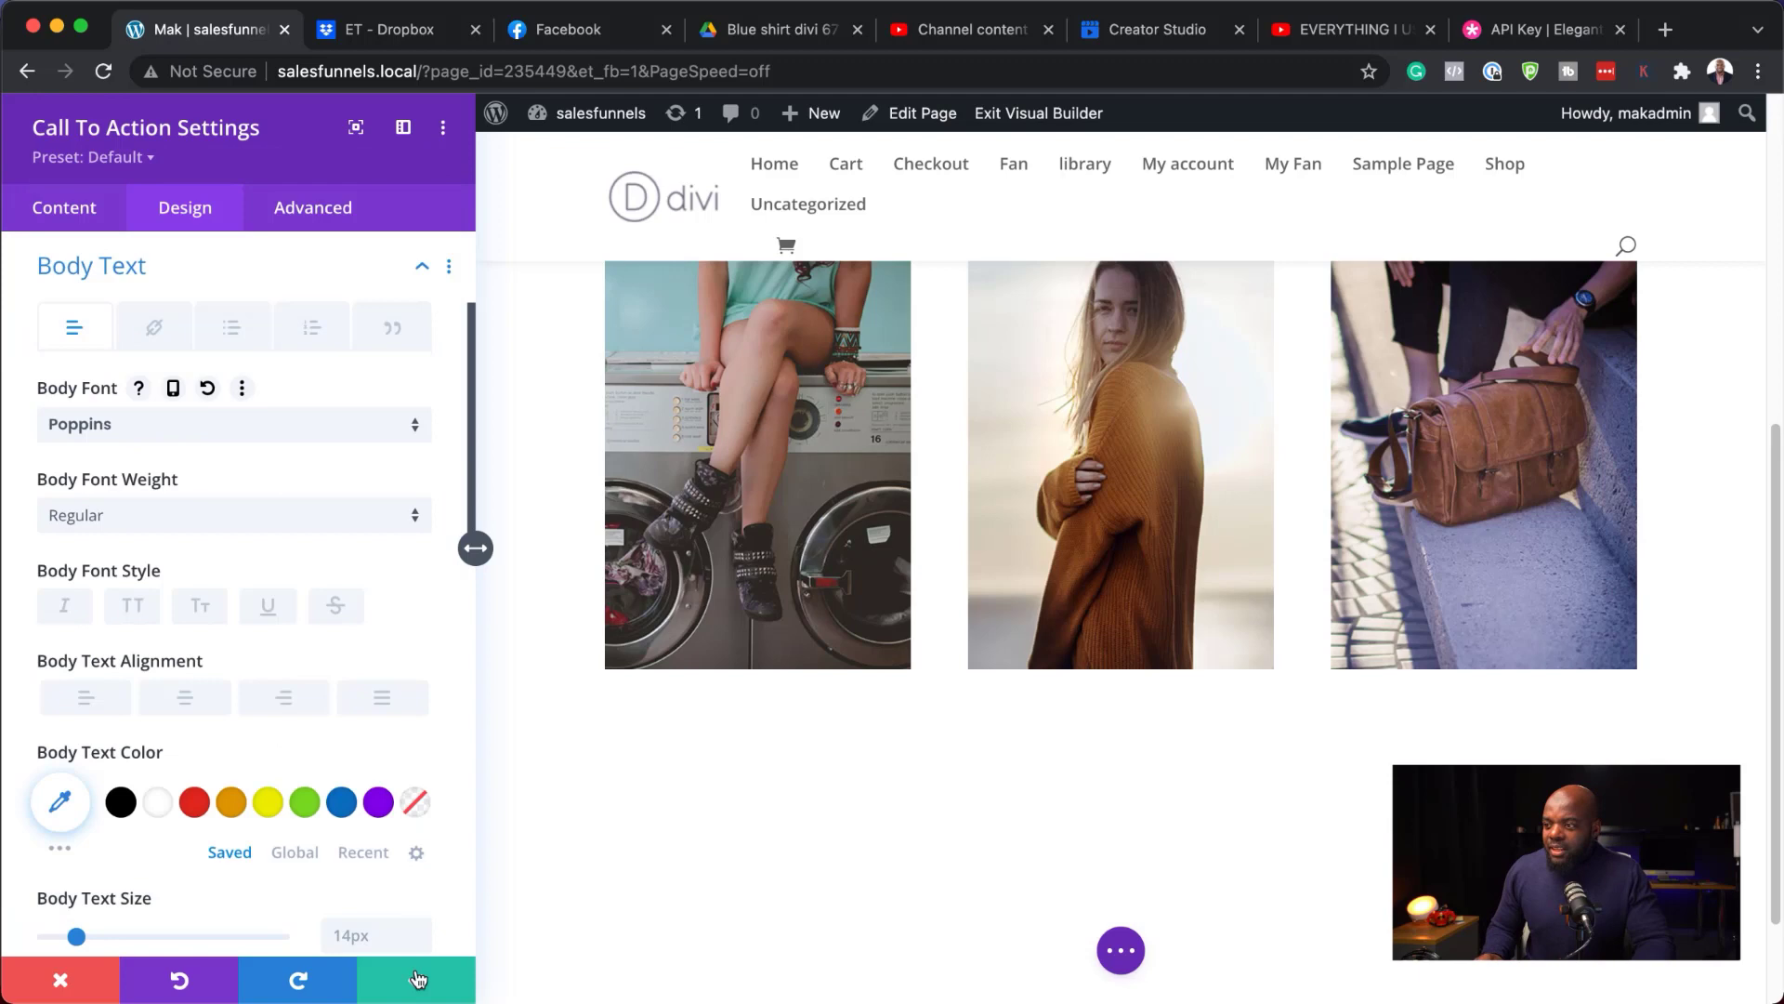
pyautogui.click(414, 979)
pyautogui.scroll(-5, 414, 979)
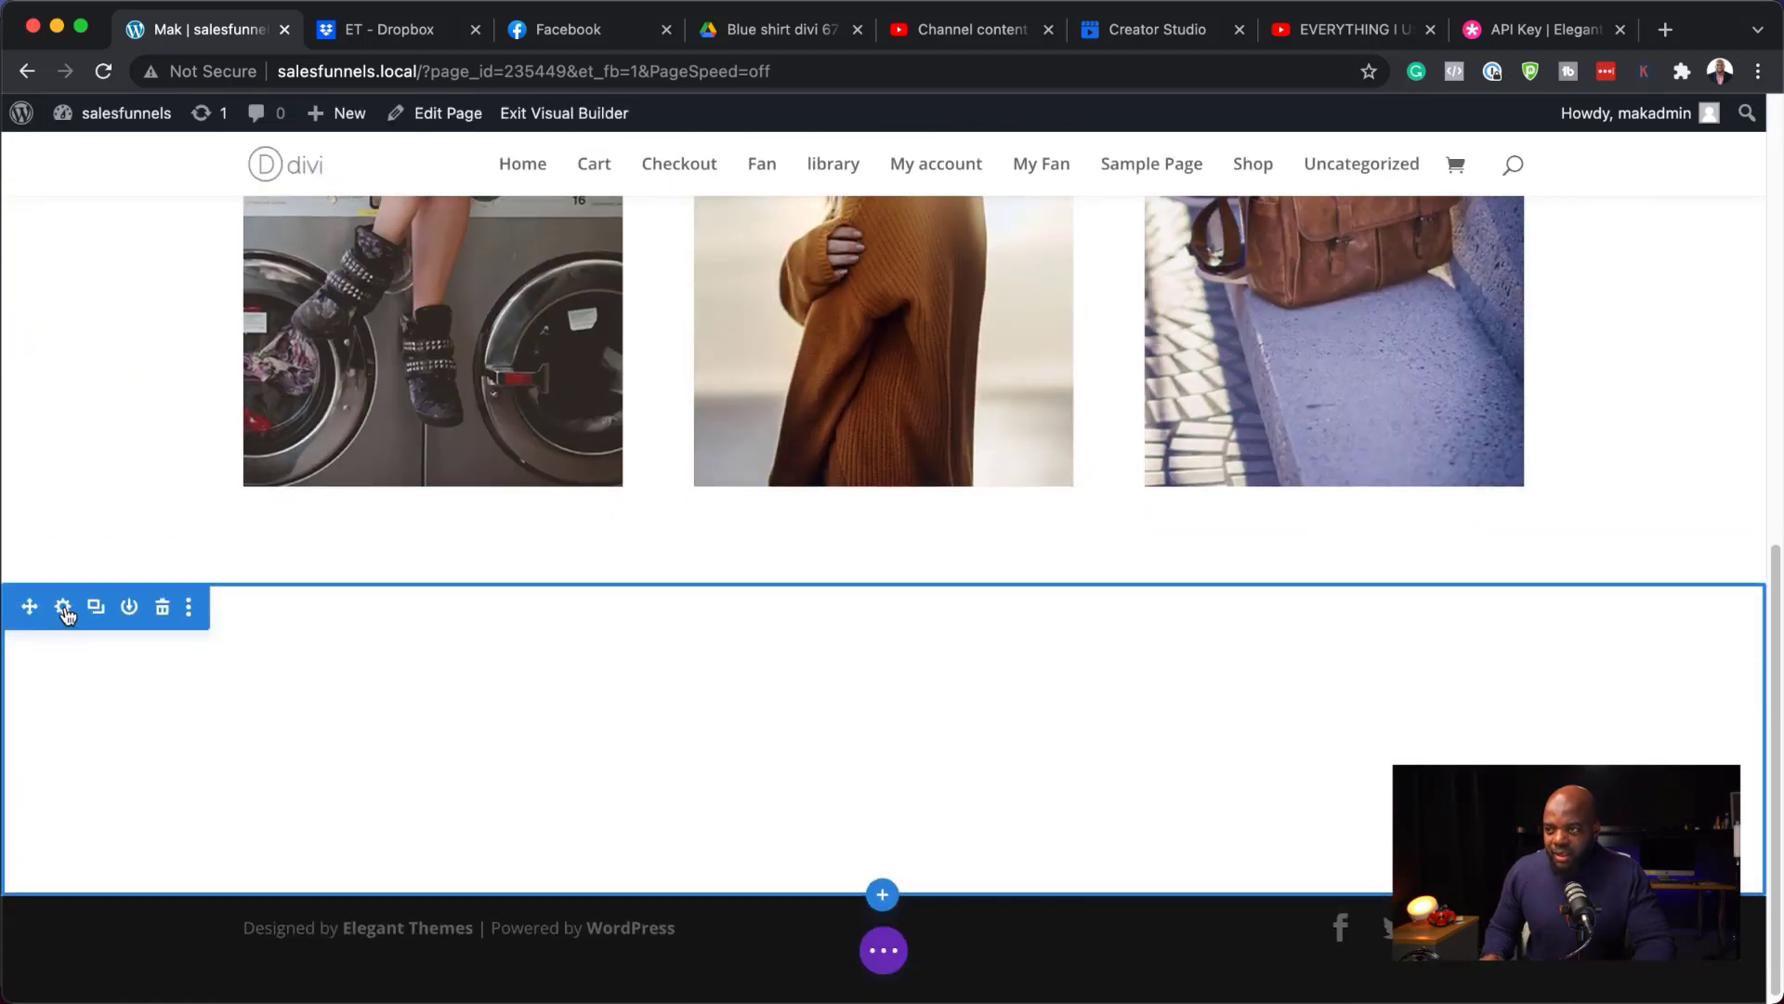
# Give the call-to-action's section the red #e02b20 background swatch and save
pyautogui.click(63, 608)
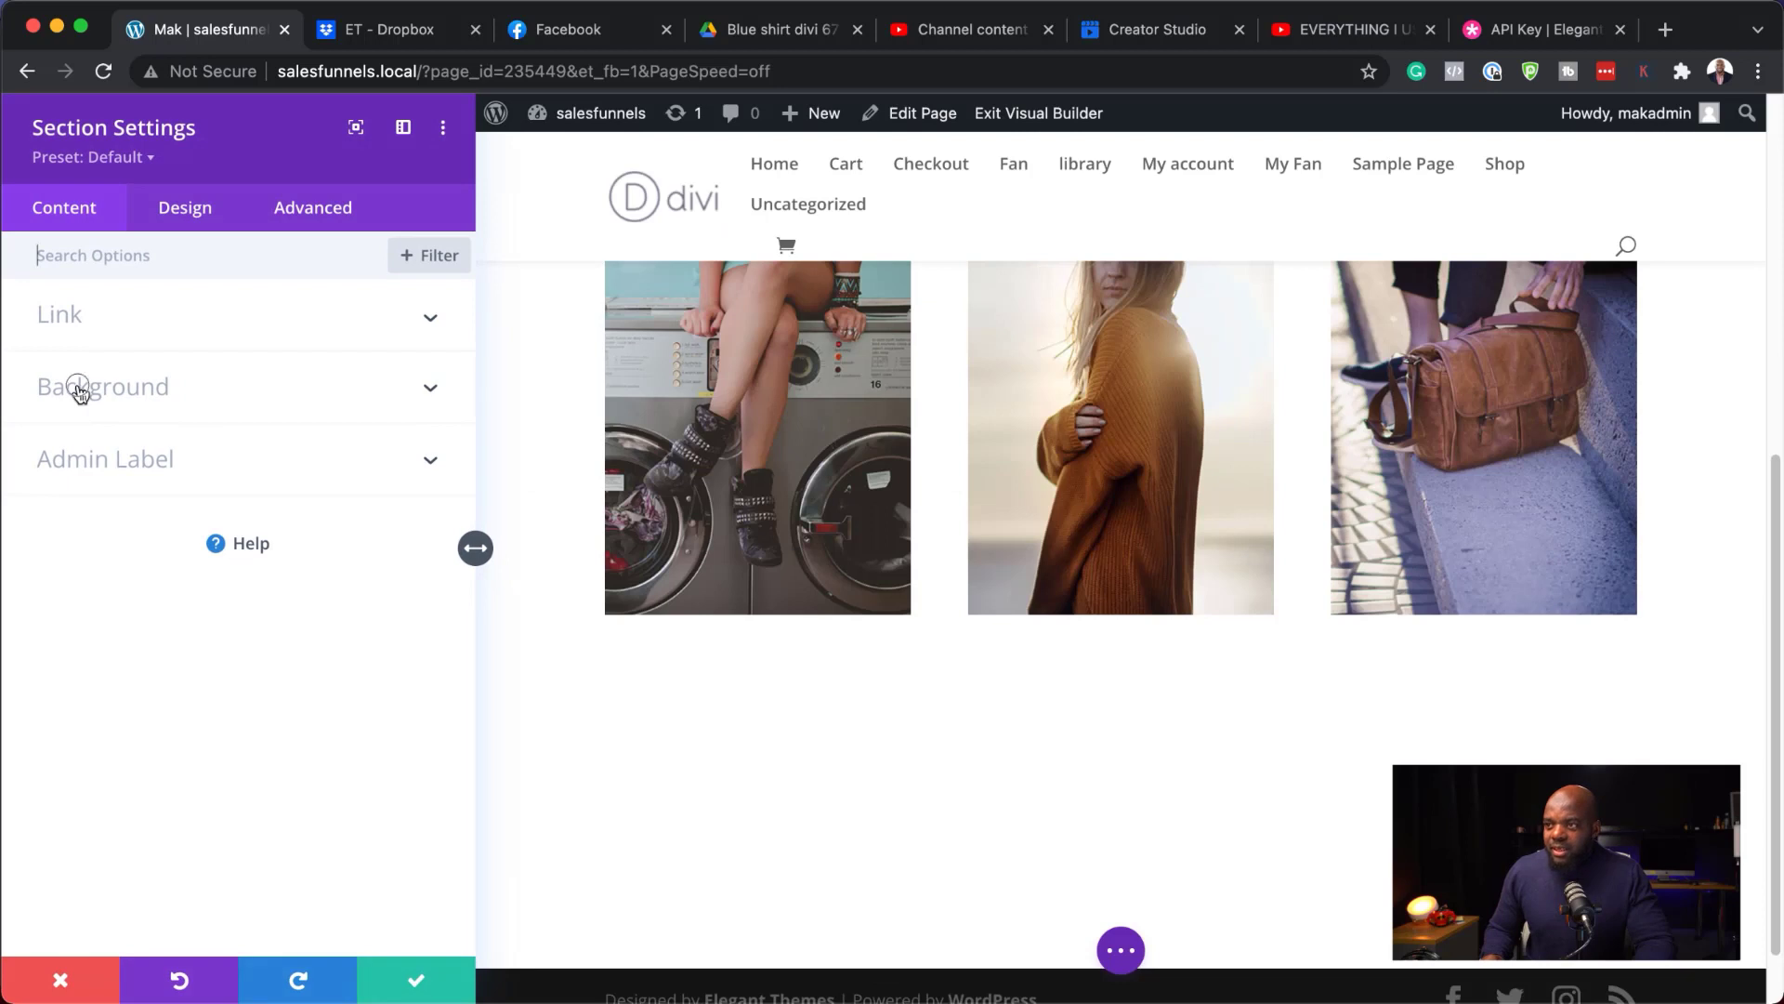
pyautogui.click(79, 388)
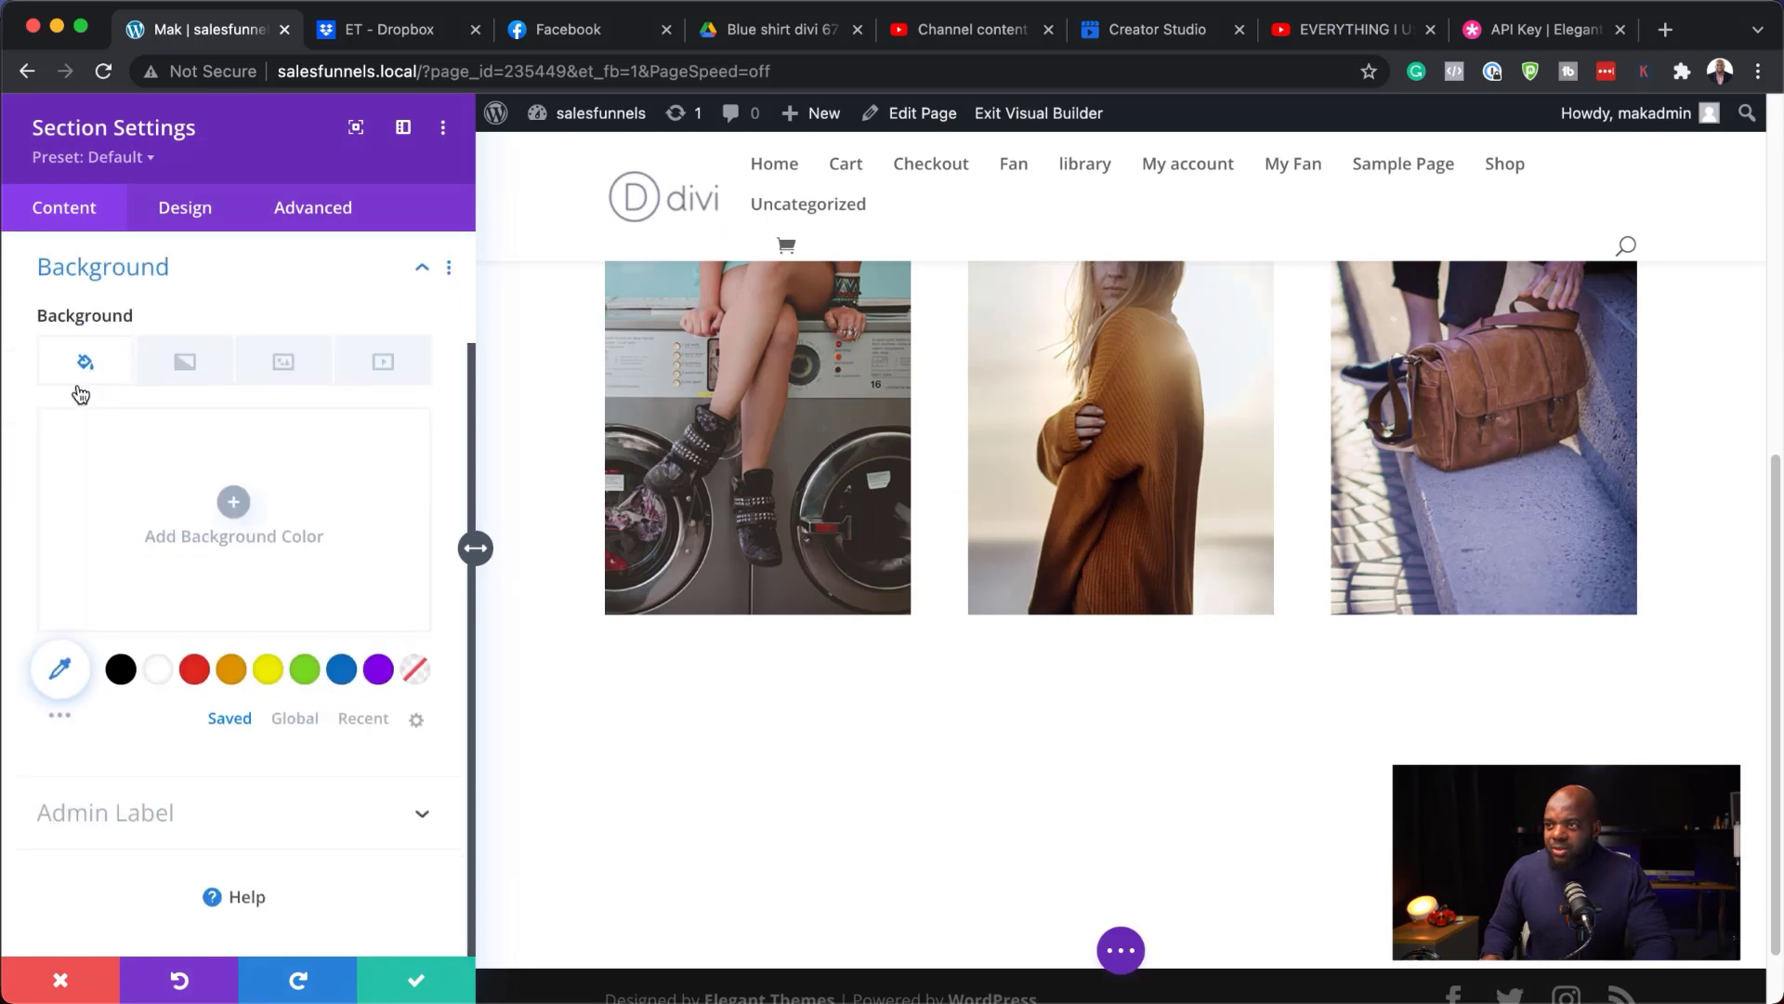
pyautogui.click(195, 669)
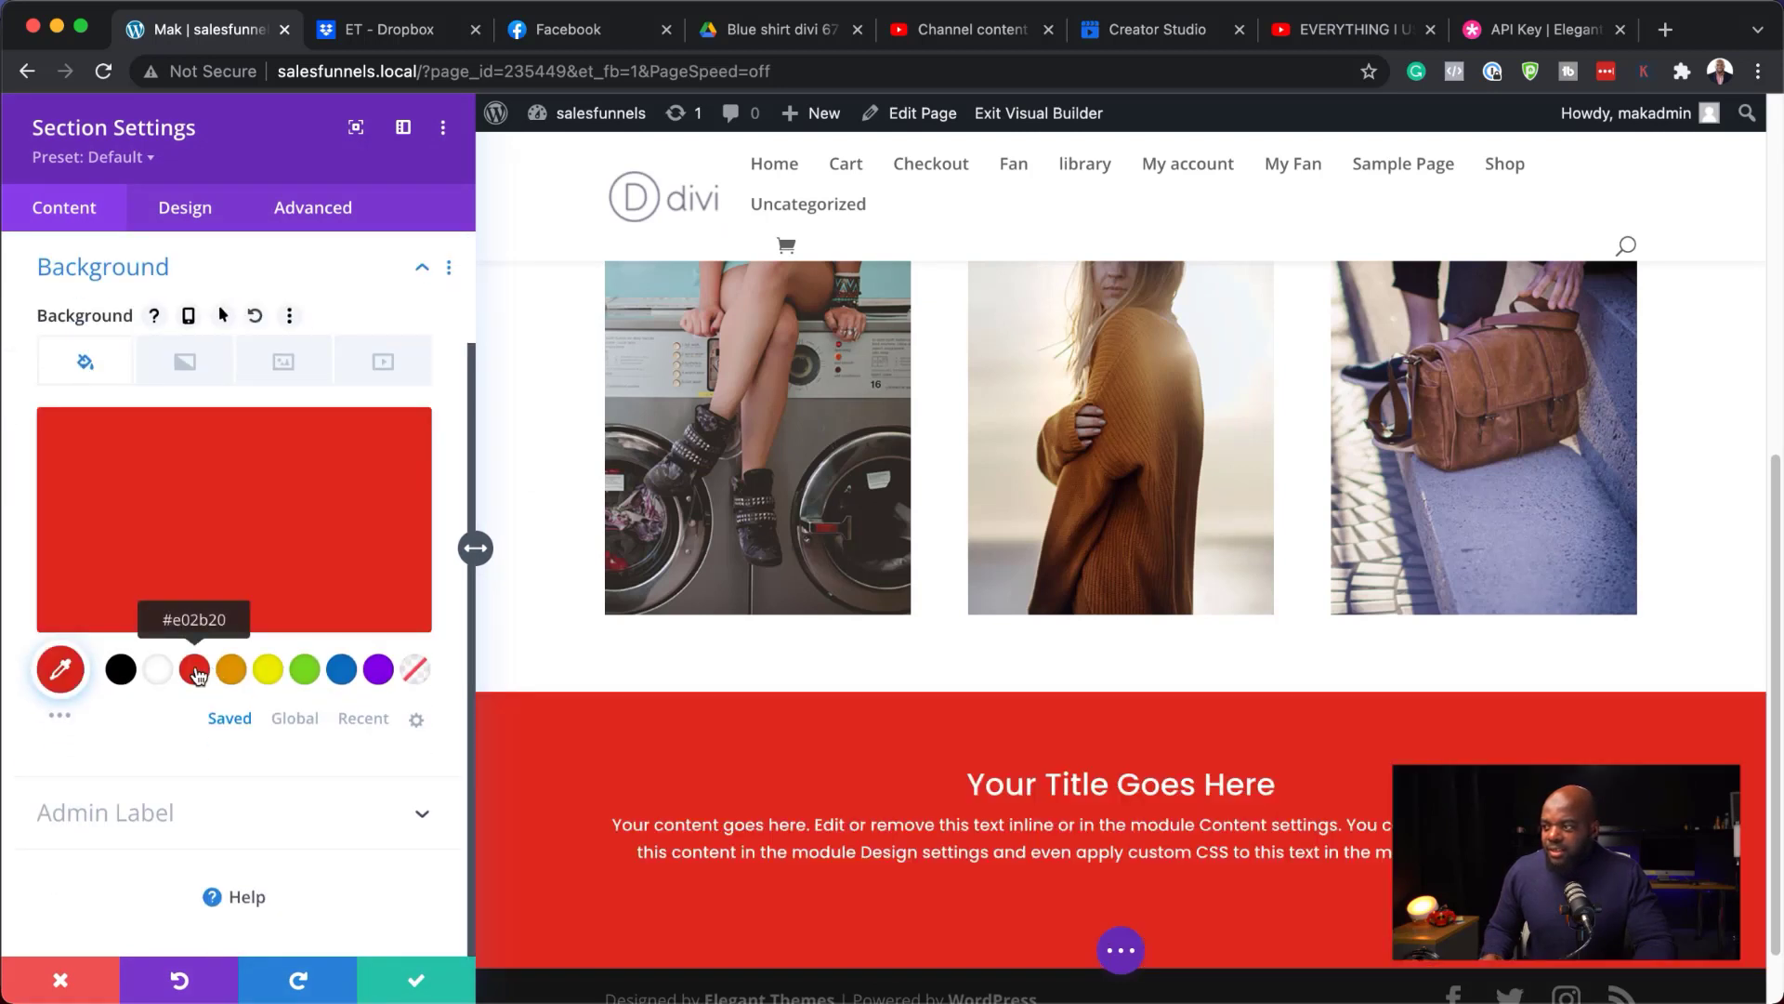
pyautogui.click(414, 980)
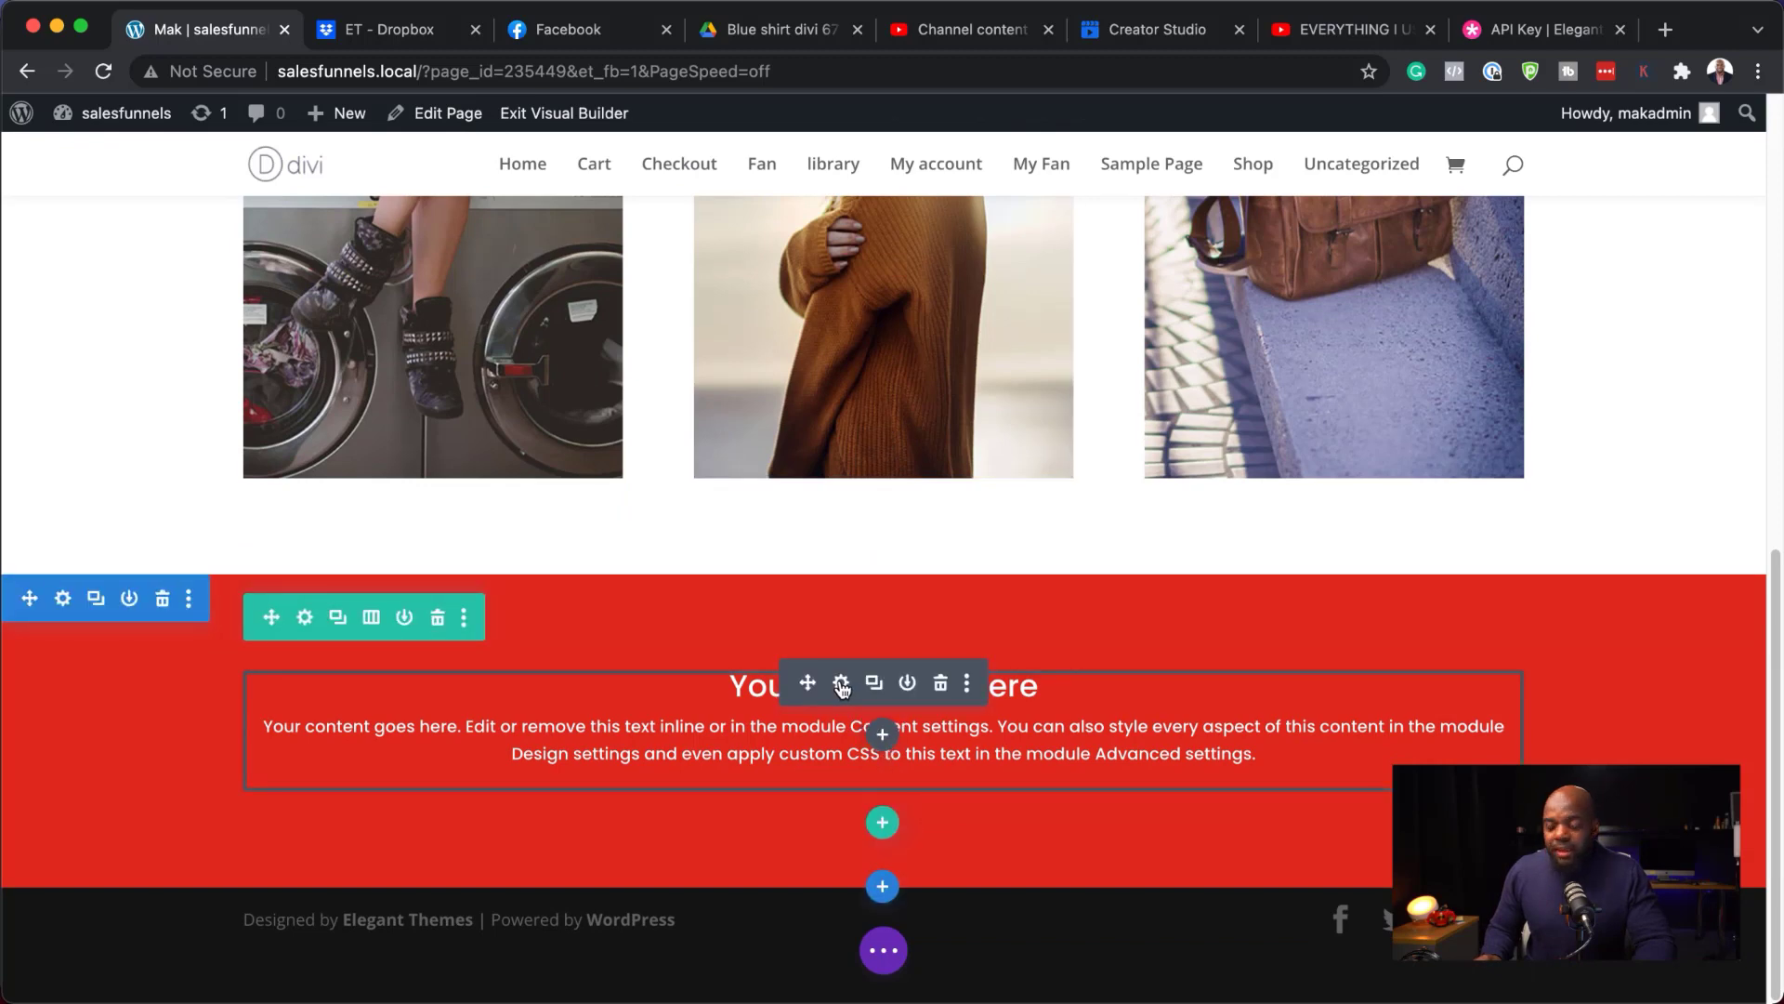
# Set the call-to-action's button link URL to # and save the module
pyautogui.click(841, 685)
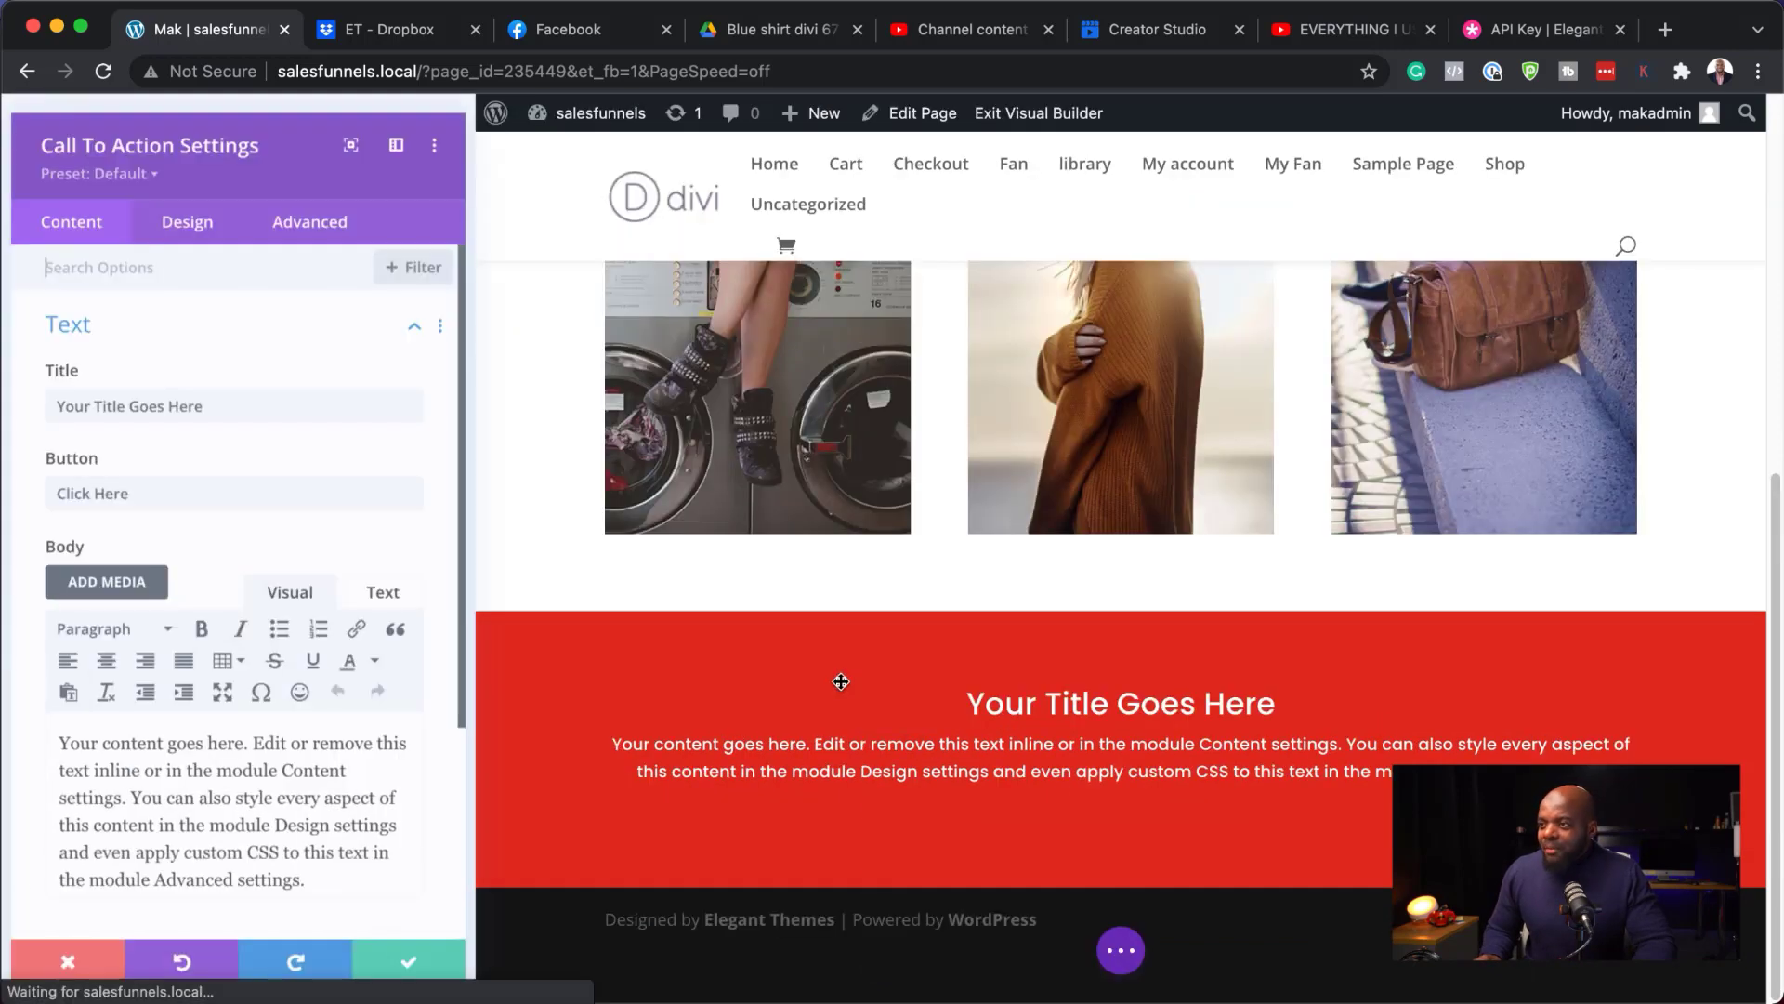
pyautogui.scroll(-5, 200, 649)
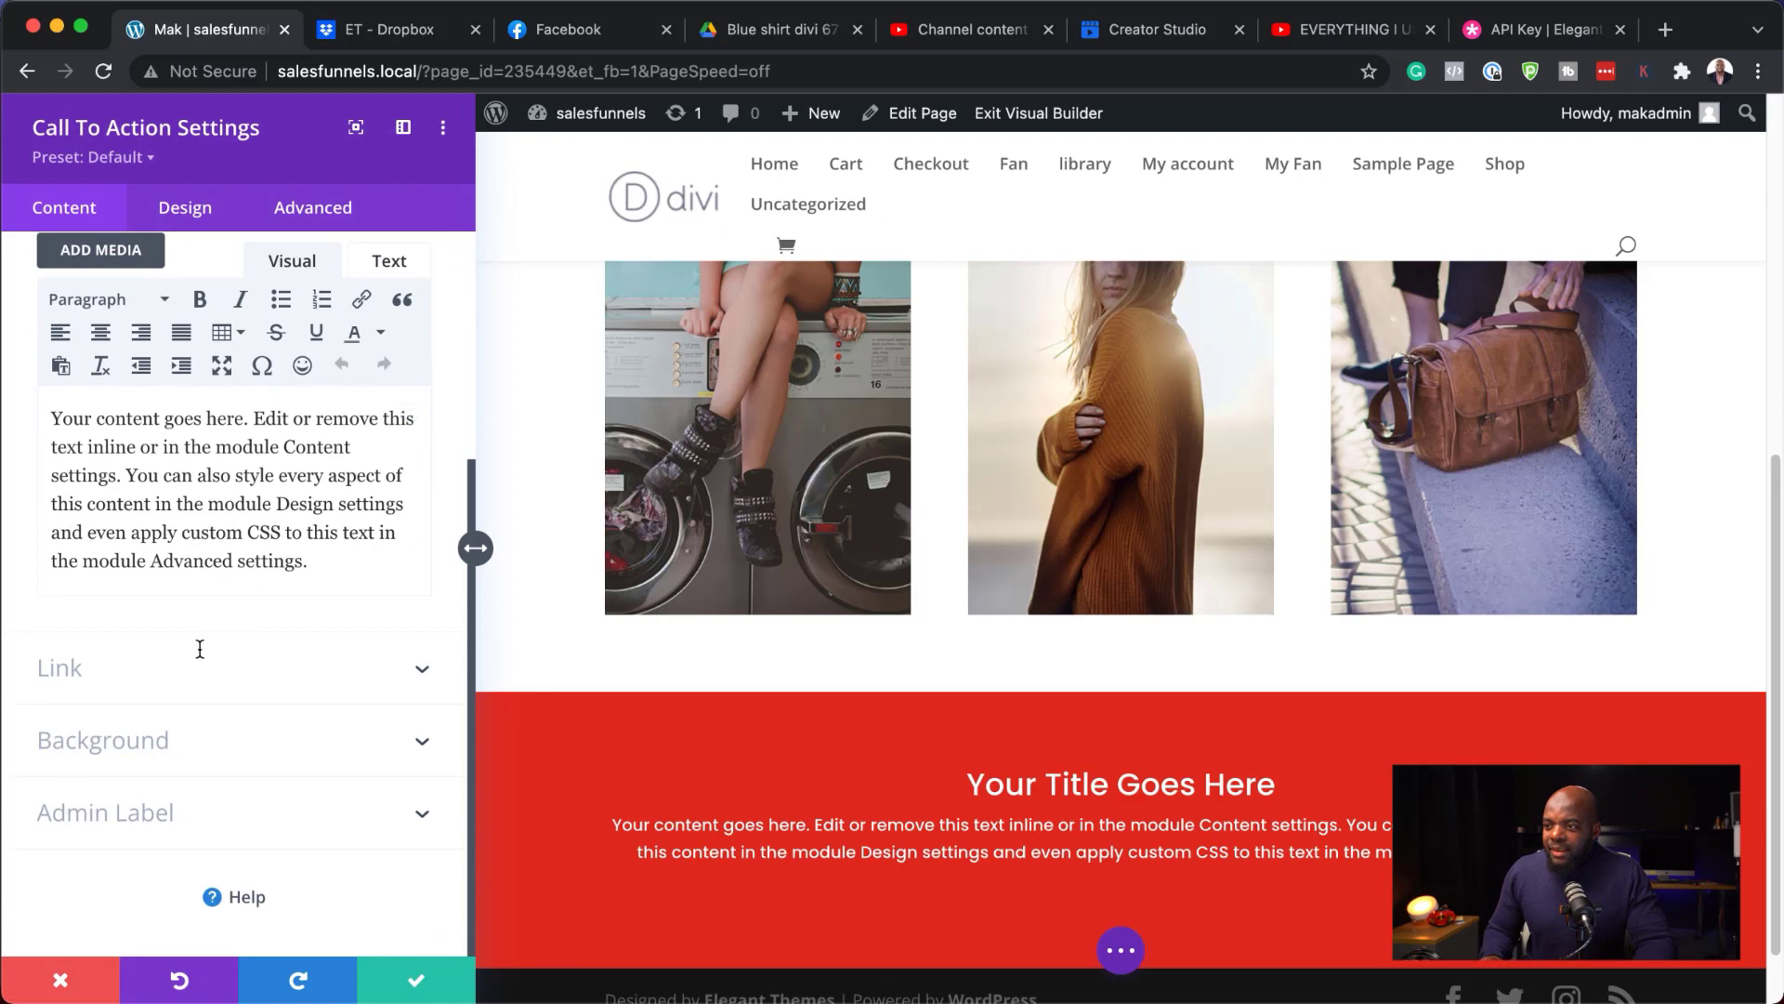
pyautogui.click(88, 670)
pyautogui.click(67, 373)
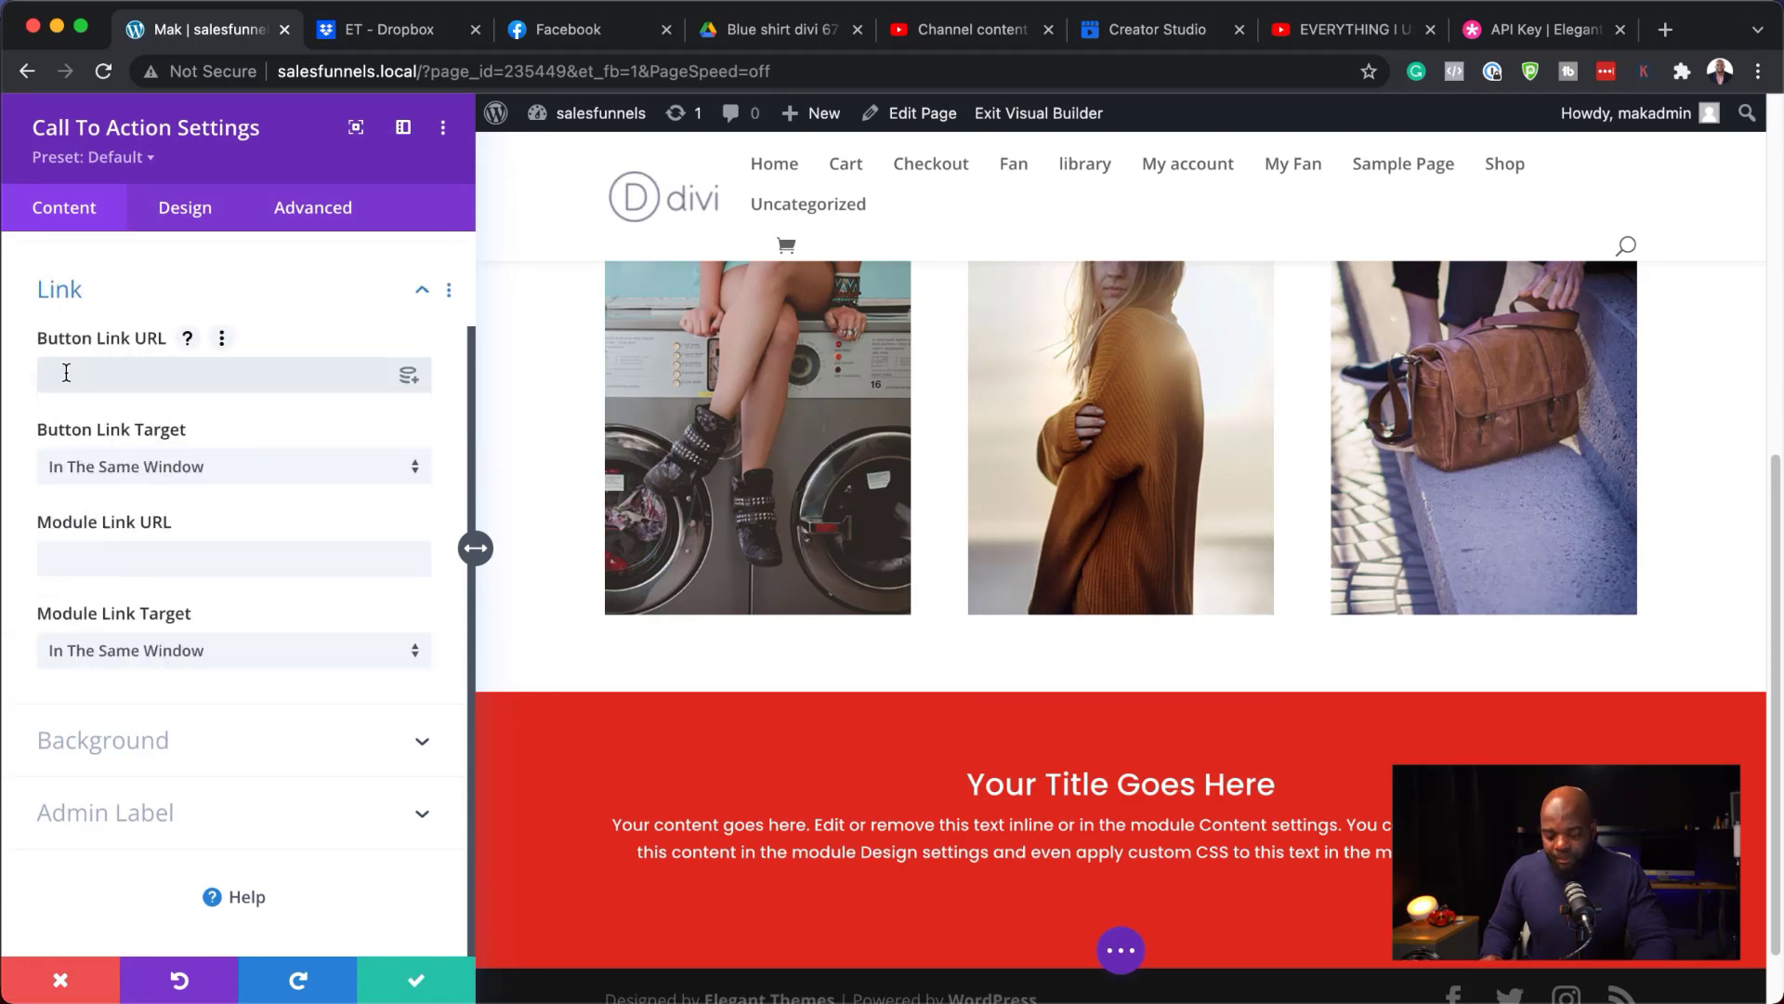
pyautogui.write('#')
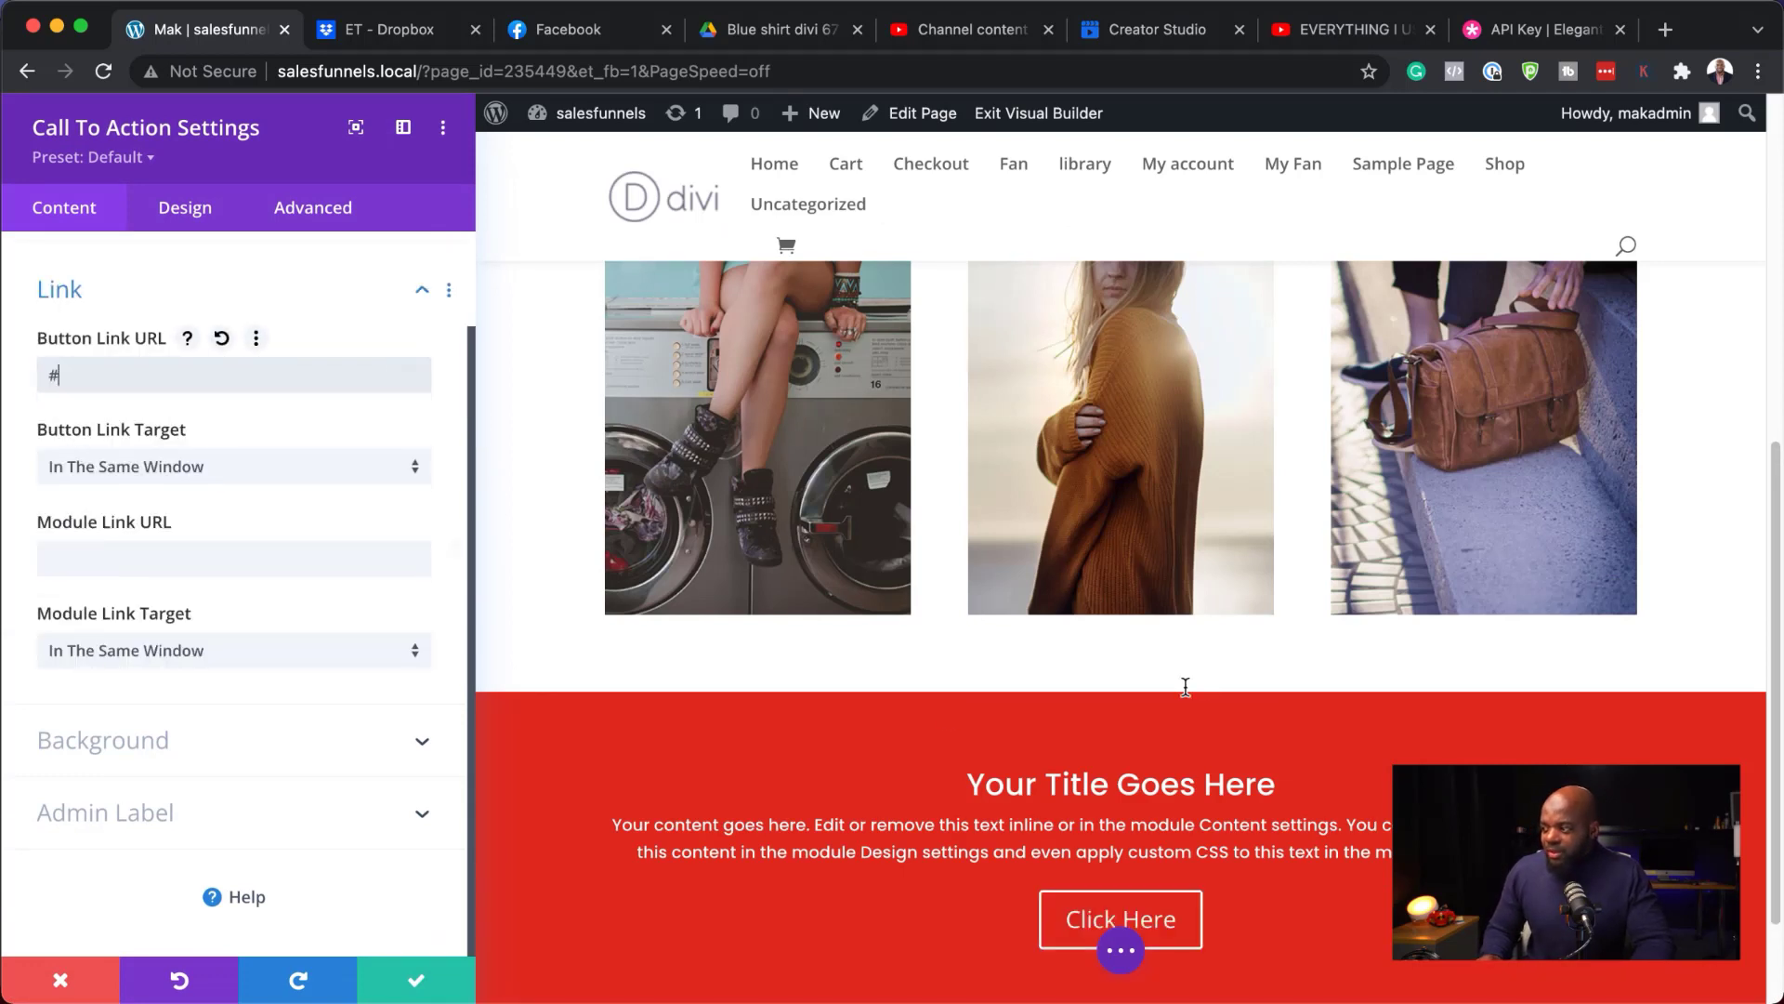
pyautogui.click(418, 981)
pyautogui.scroll(-4, 420, 930)
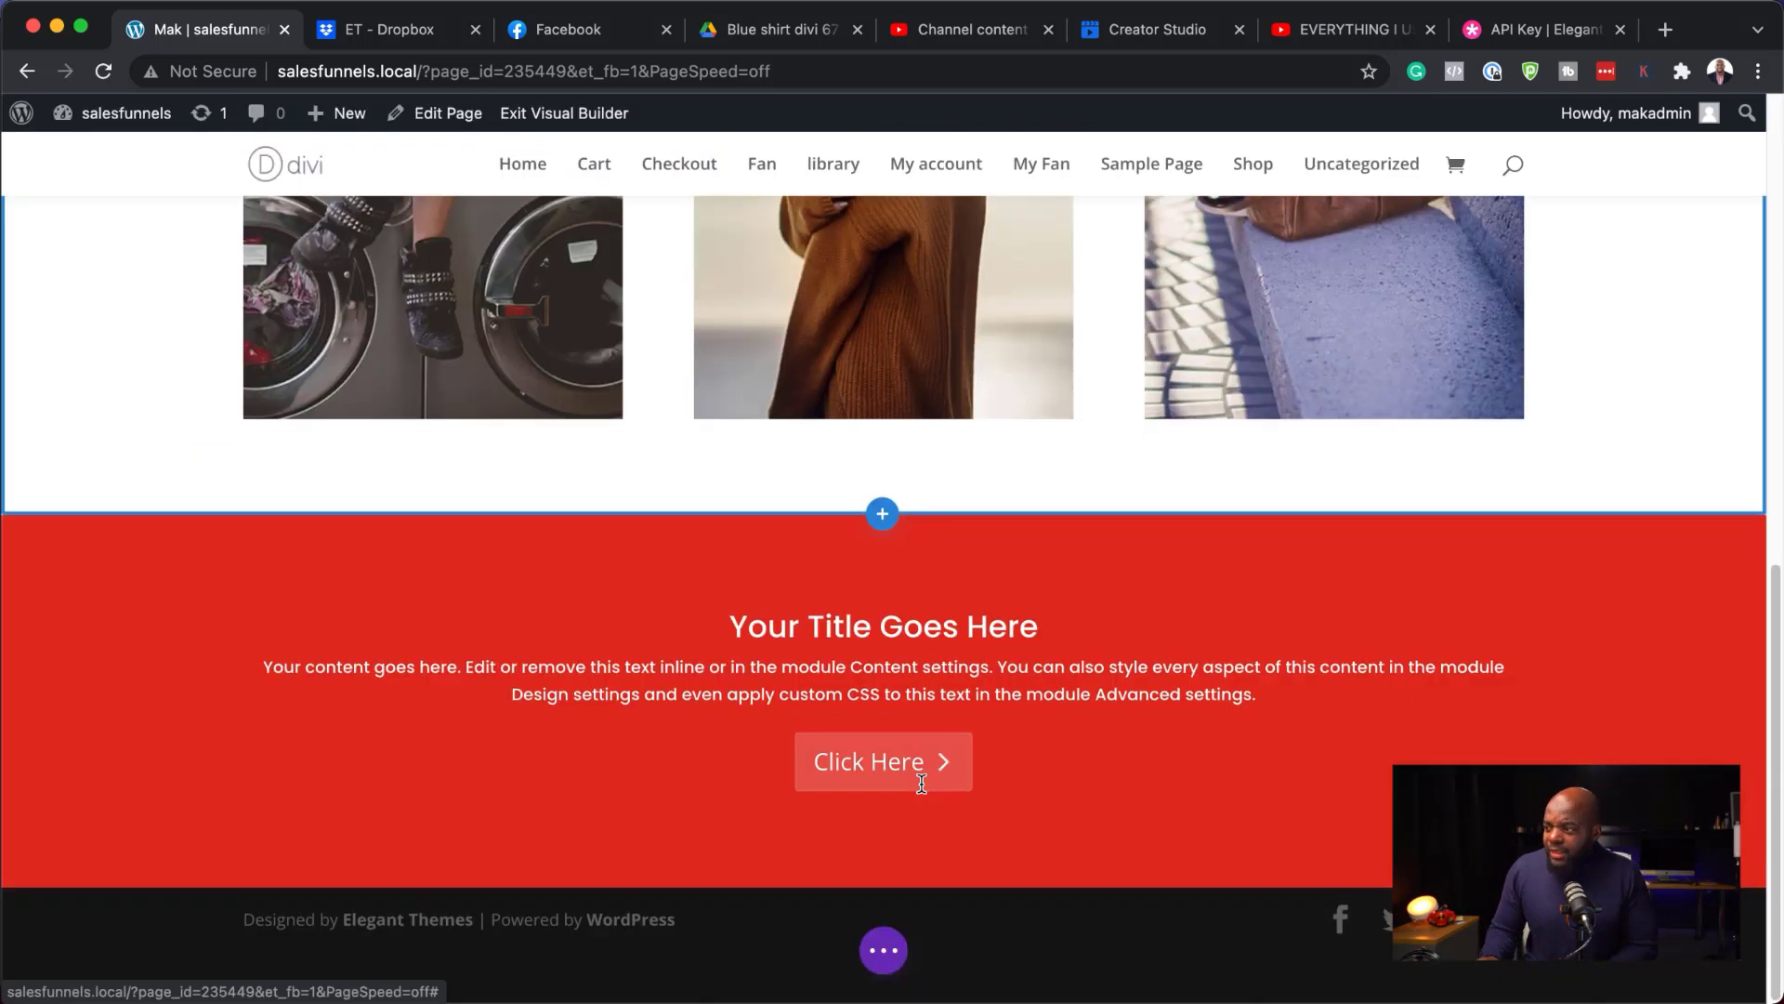
pyautogui.scroll(4, 1059, 765)
pyautogui.scroll(7, 643, 638)
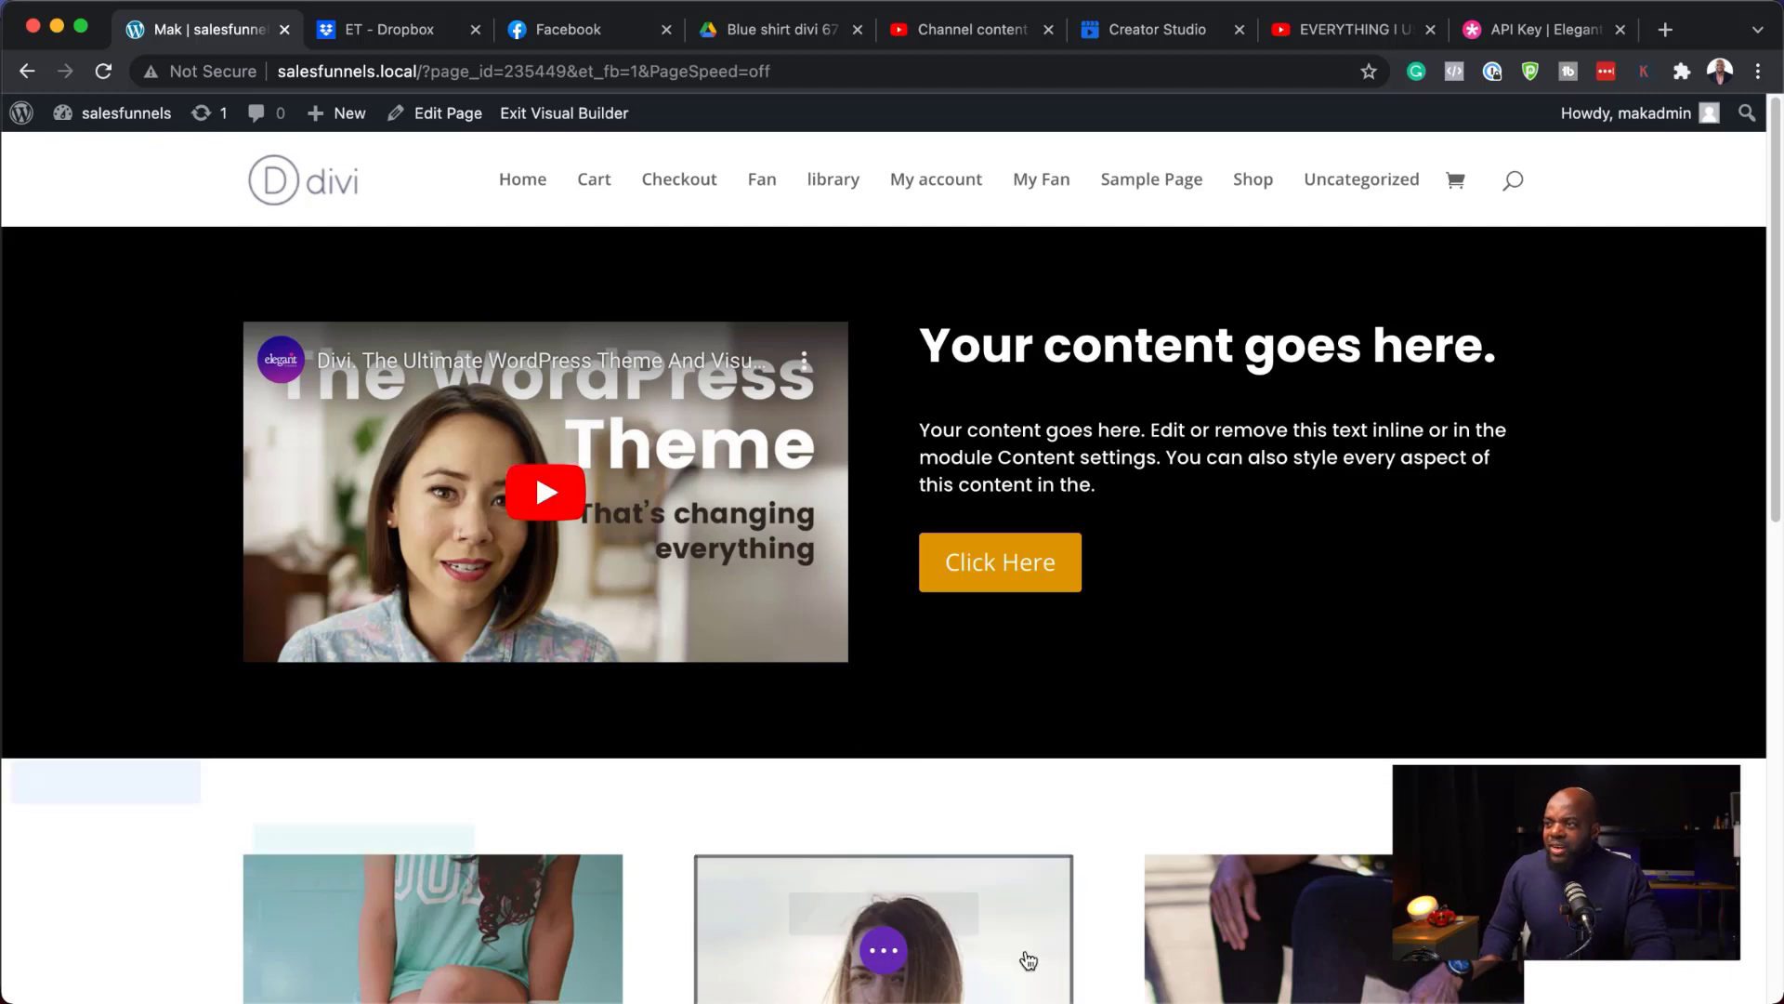
# Save the entire landing page to the Divi Library as 'my layout' under a new 'Optins' category
pyautogui.click(883, 953)
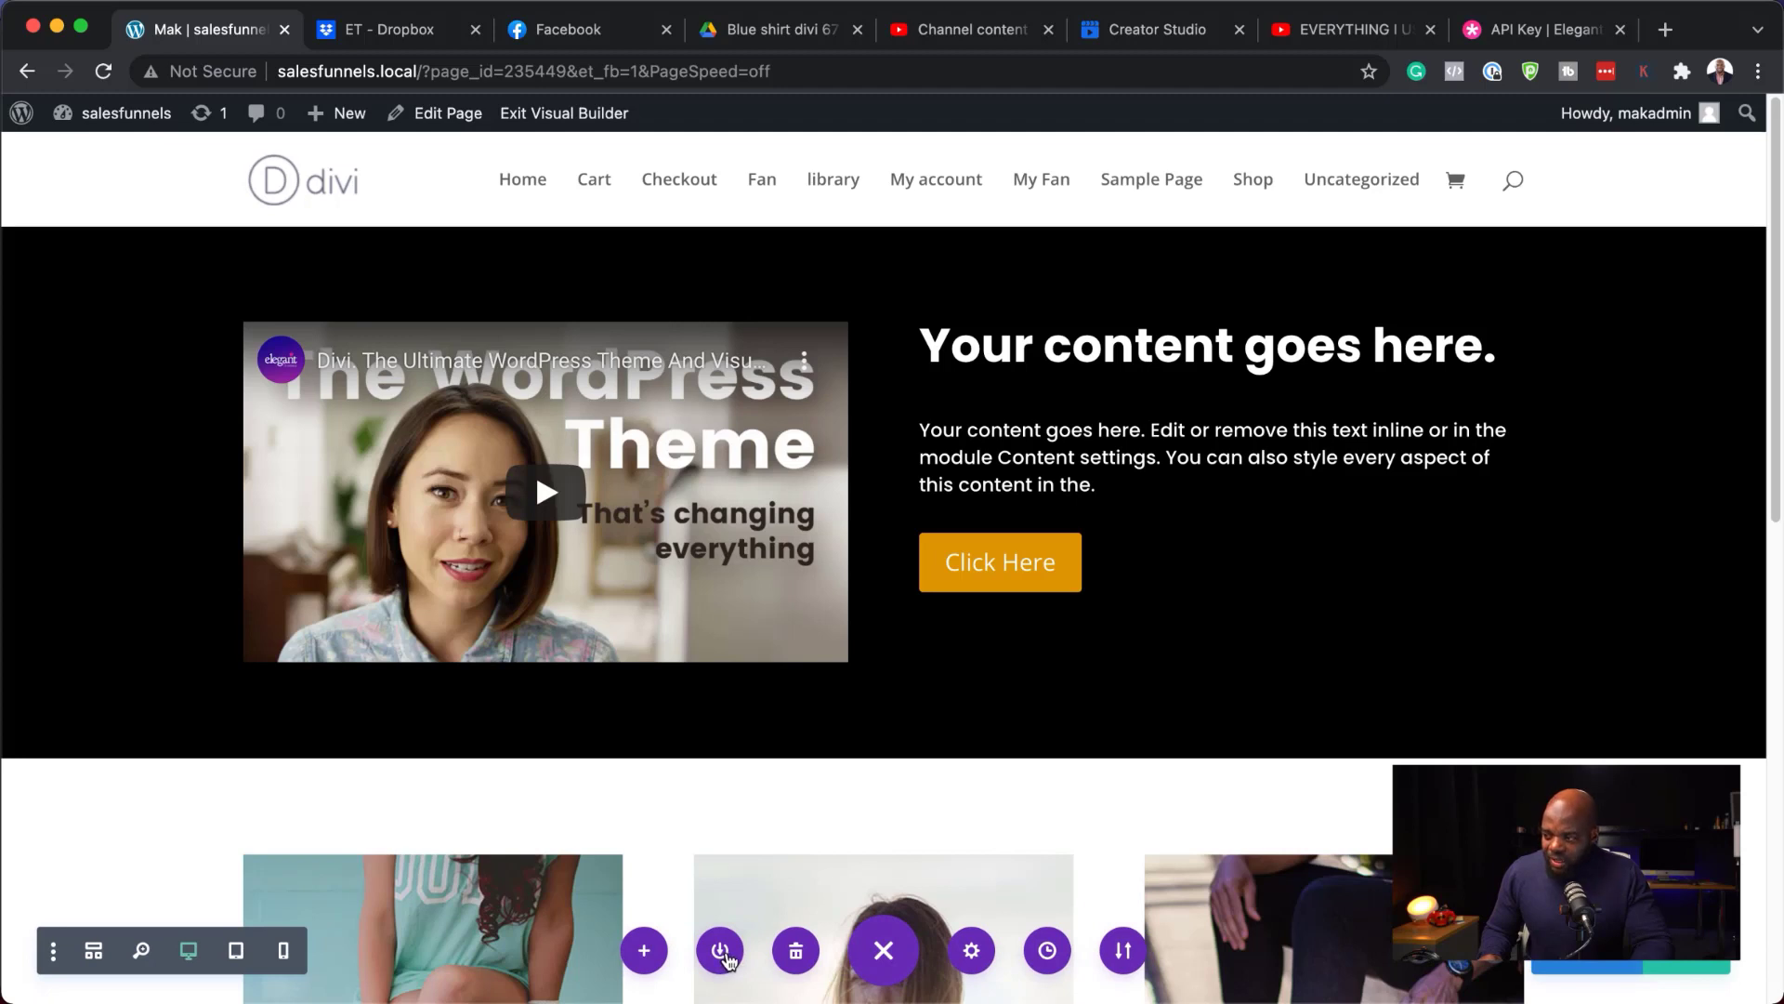
pyautogui.click(722, 951)
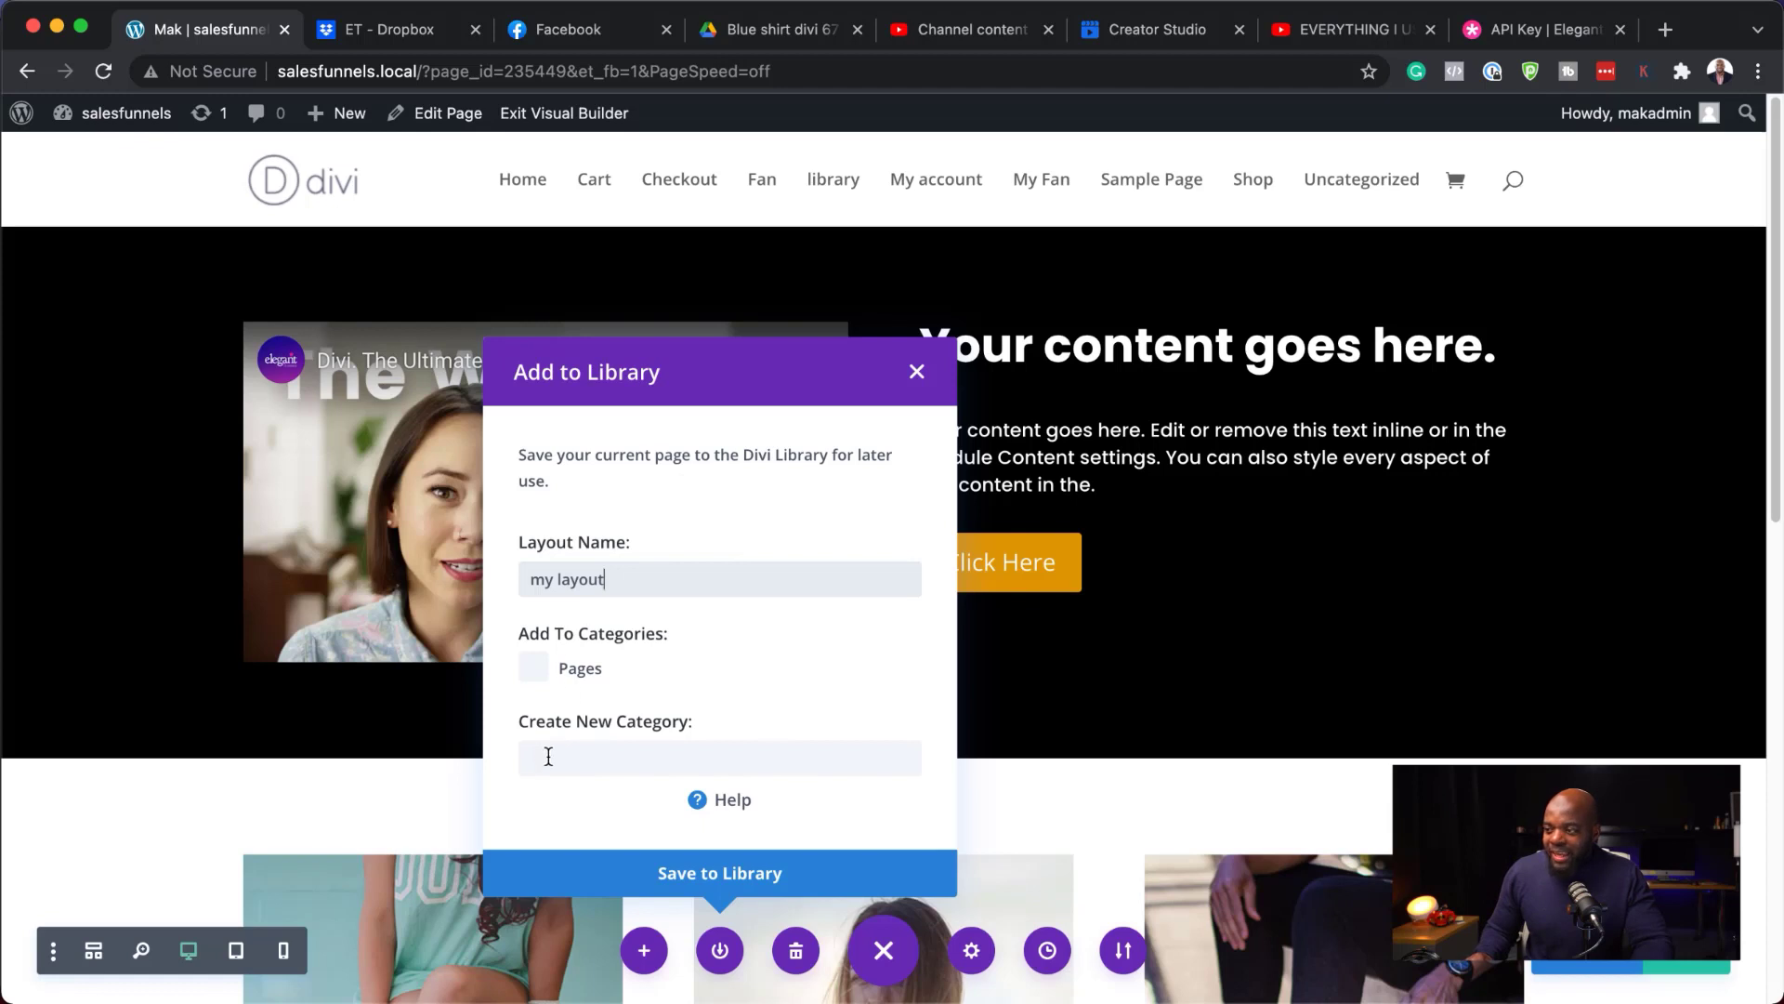
pyautogui.click(678, 758)
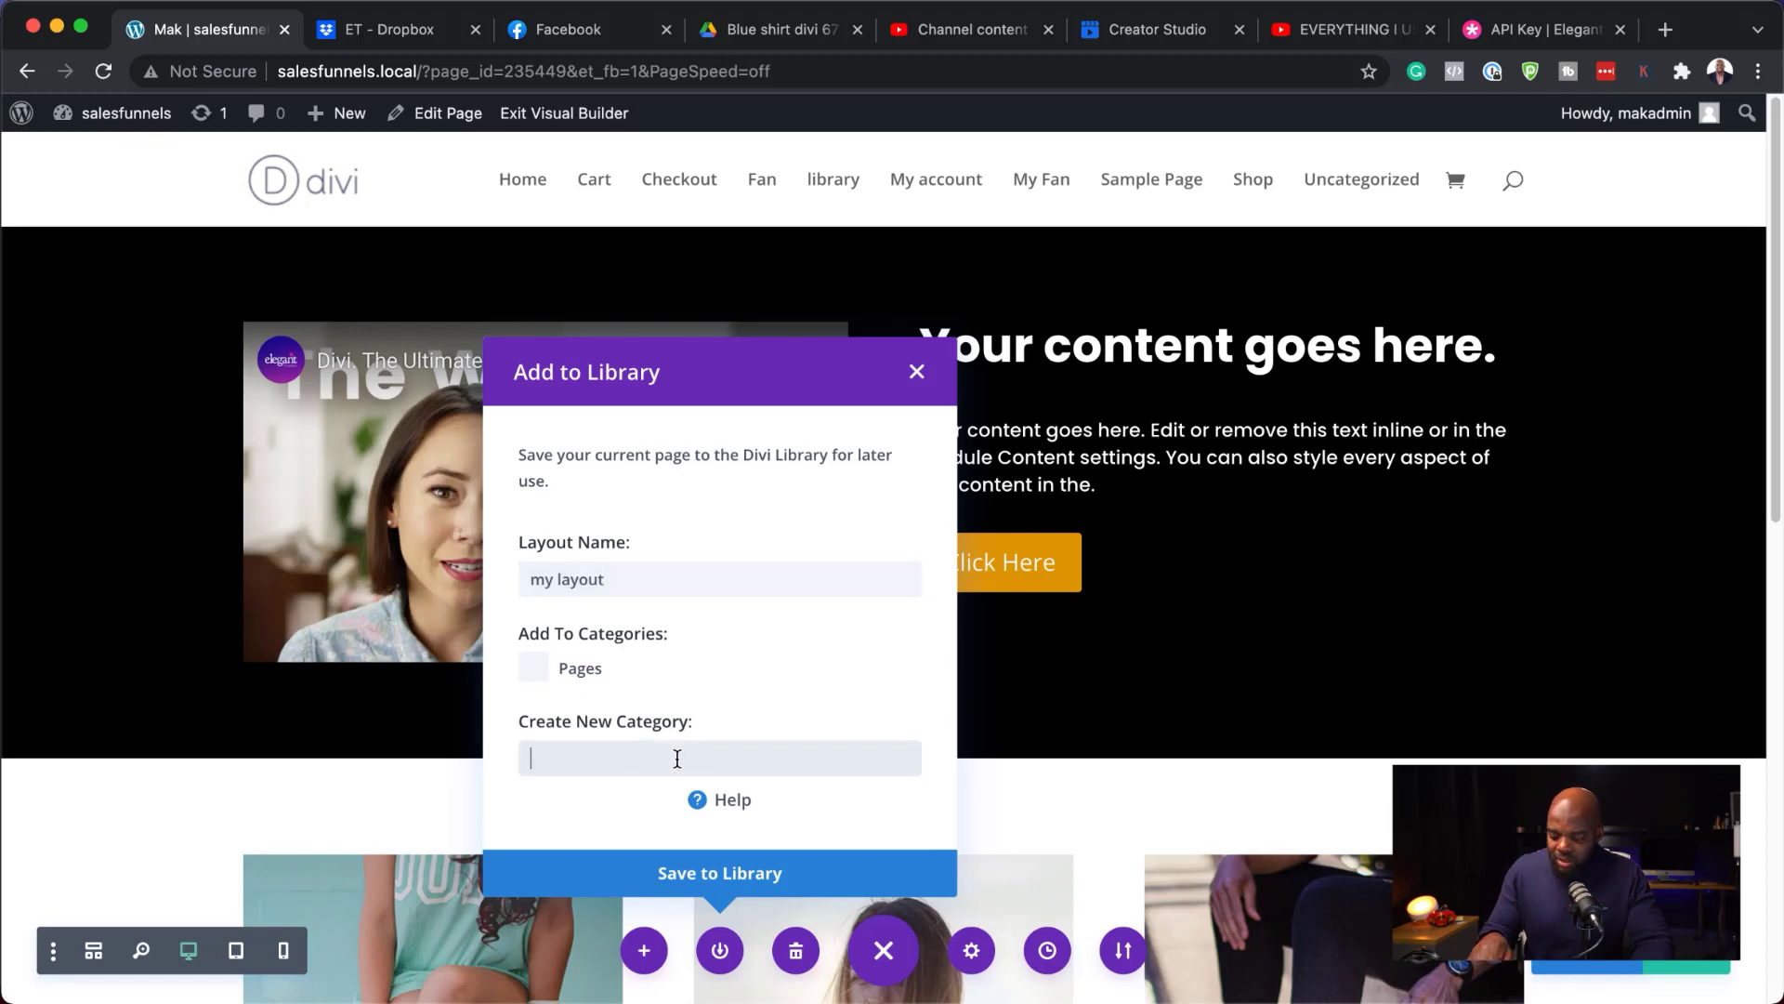
pyautogui.write('Optins')
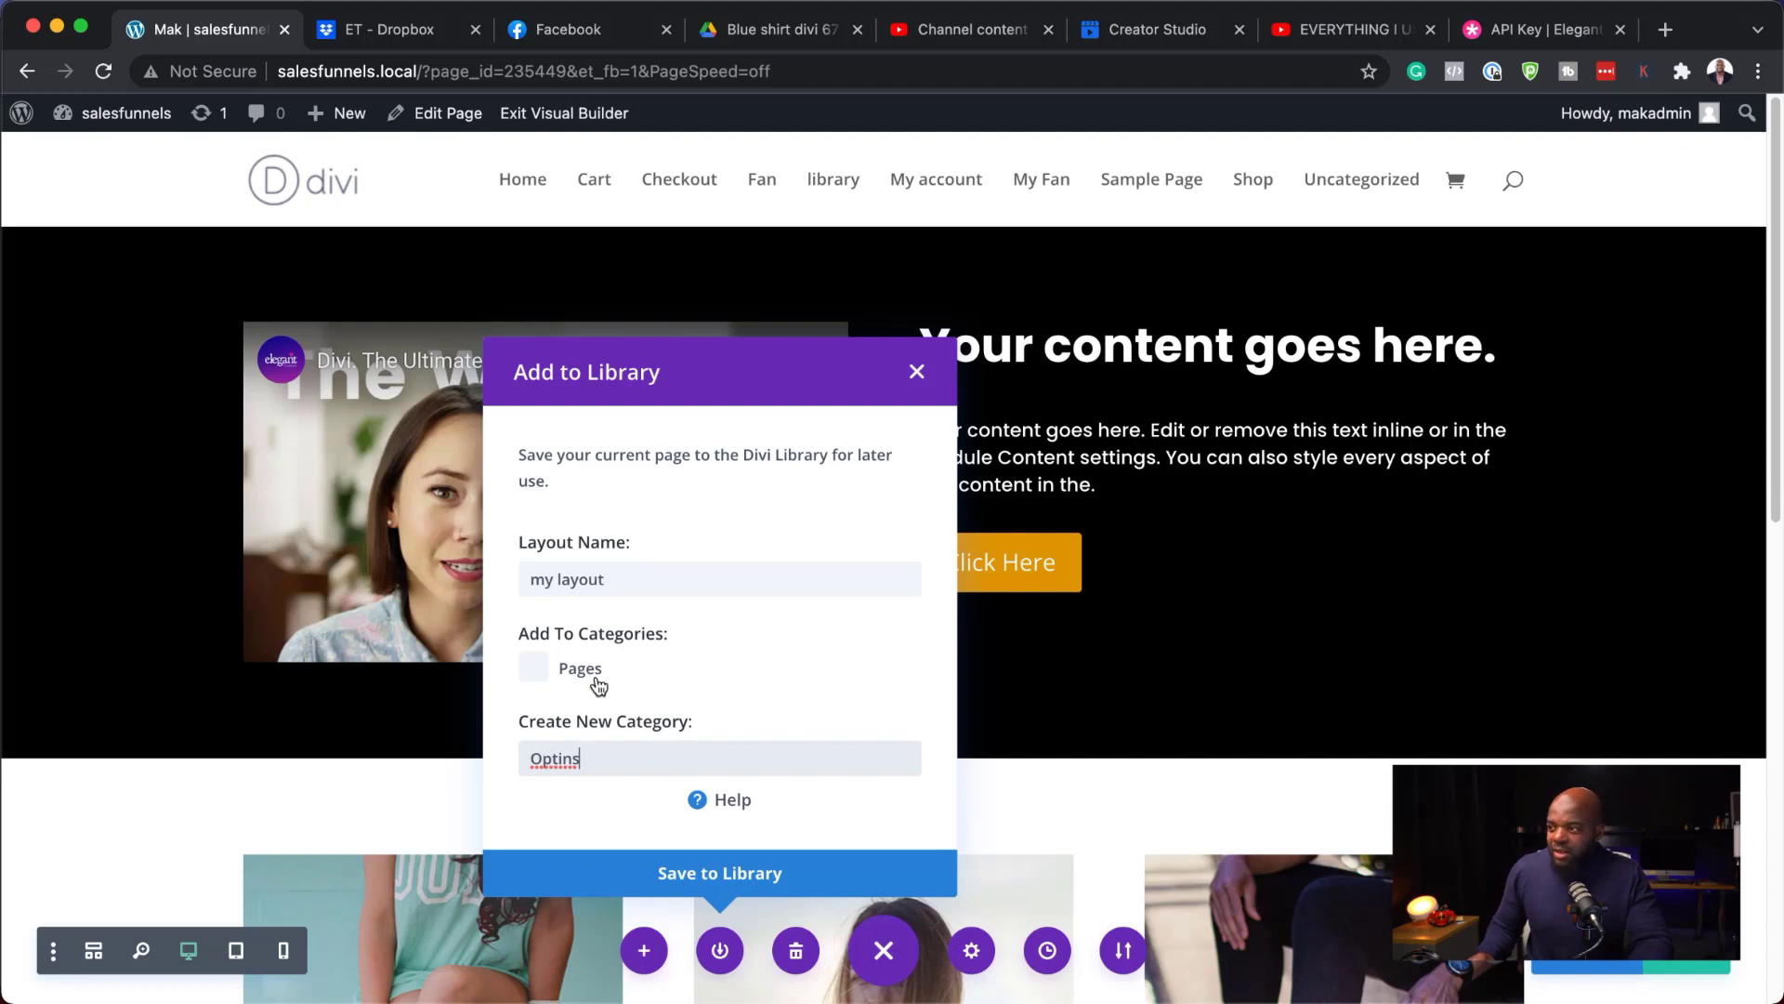
pyautogui.click(752, 877)
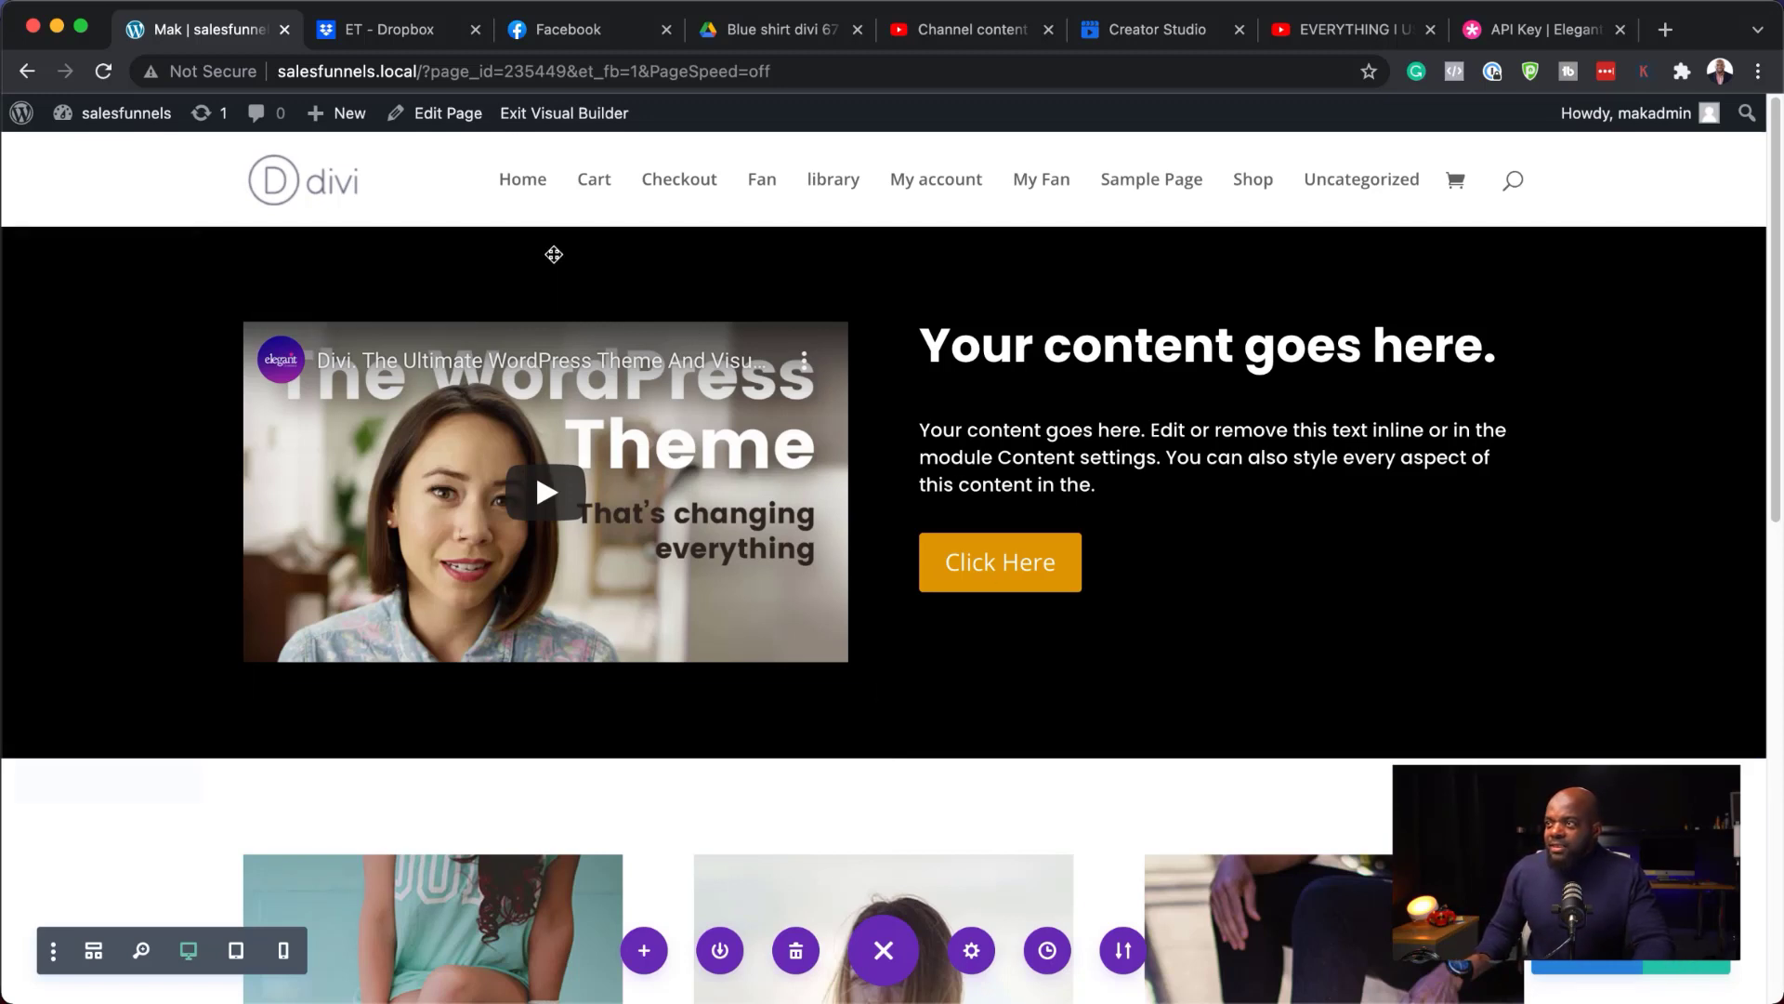
# Add a new WordPress page titled 'Mak Page' and switch it to Divi Builder
pyautogui.moveTo(347, 121)
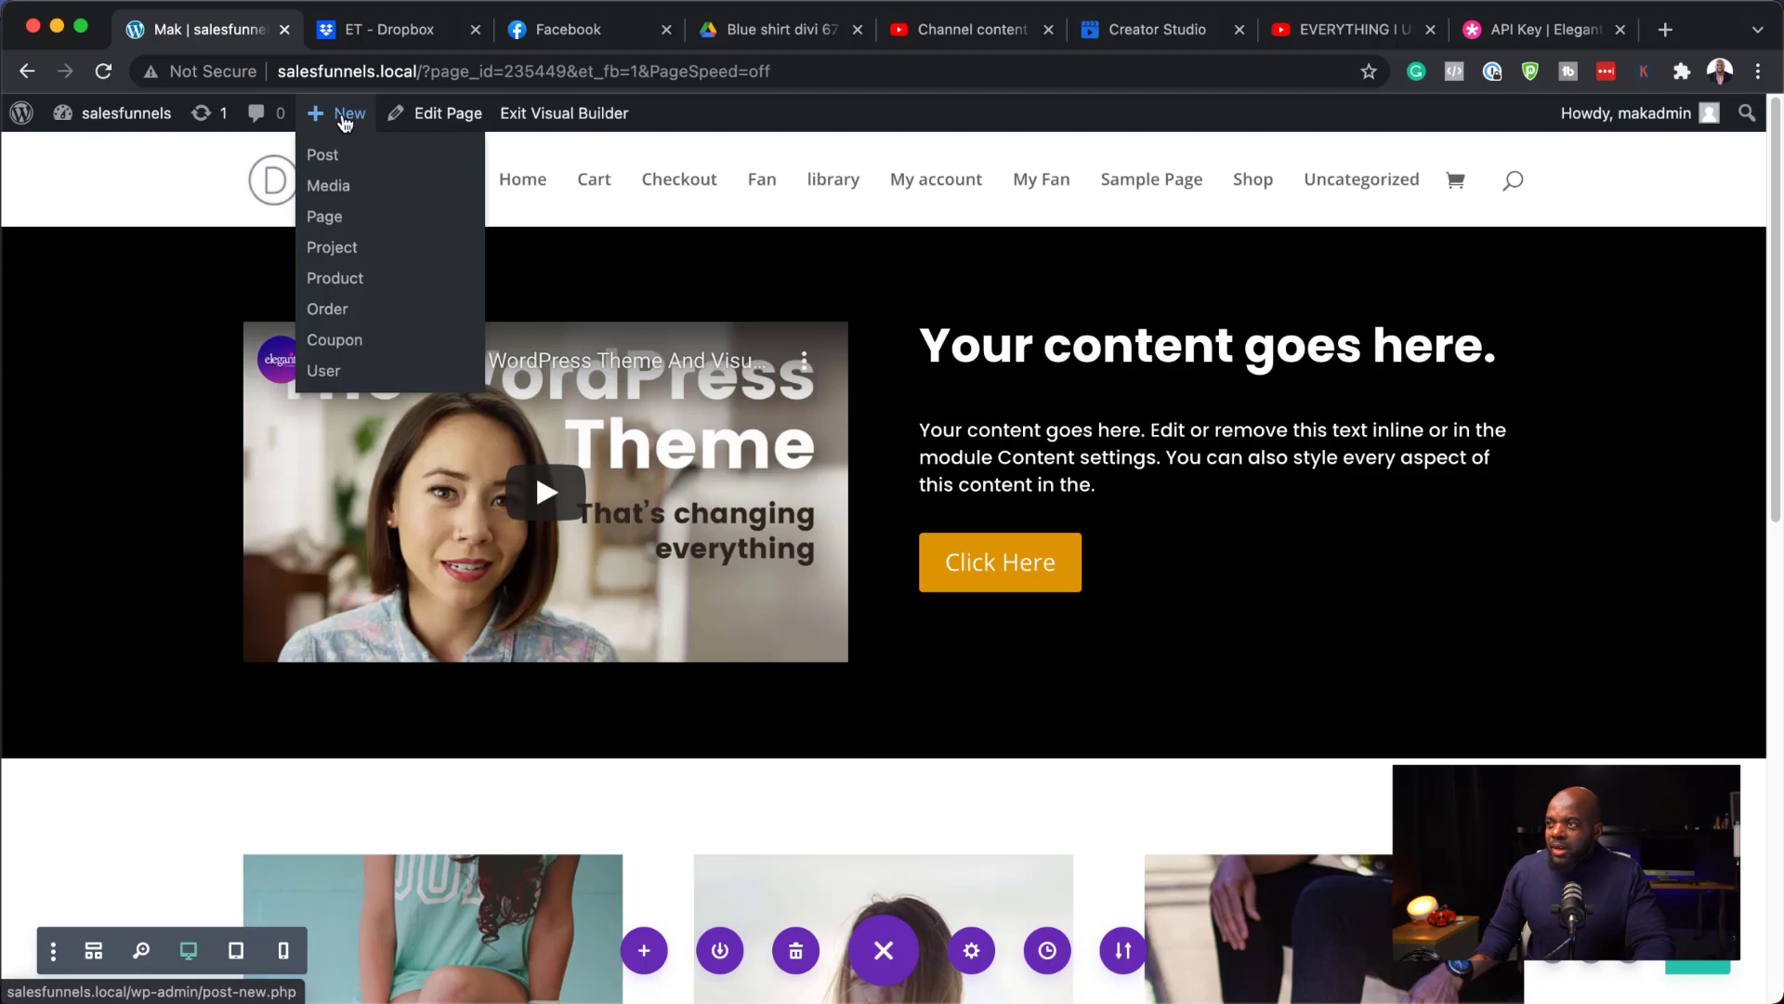
pyautogui.click(325, 216)
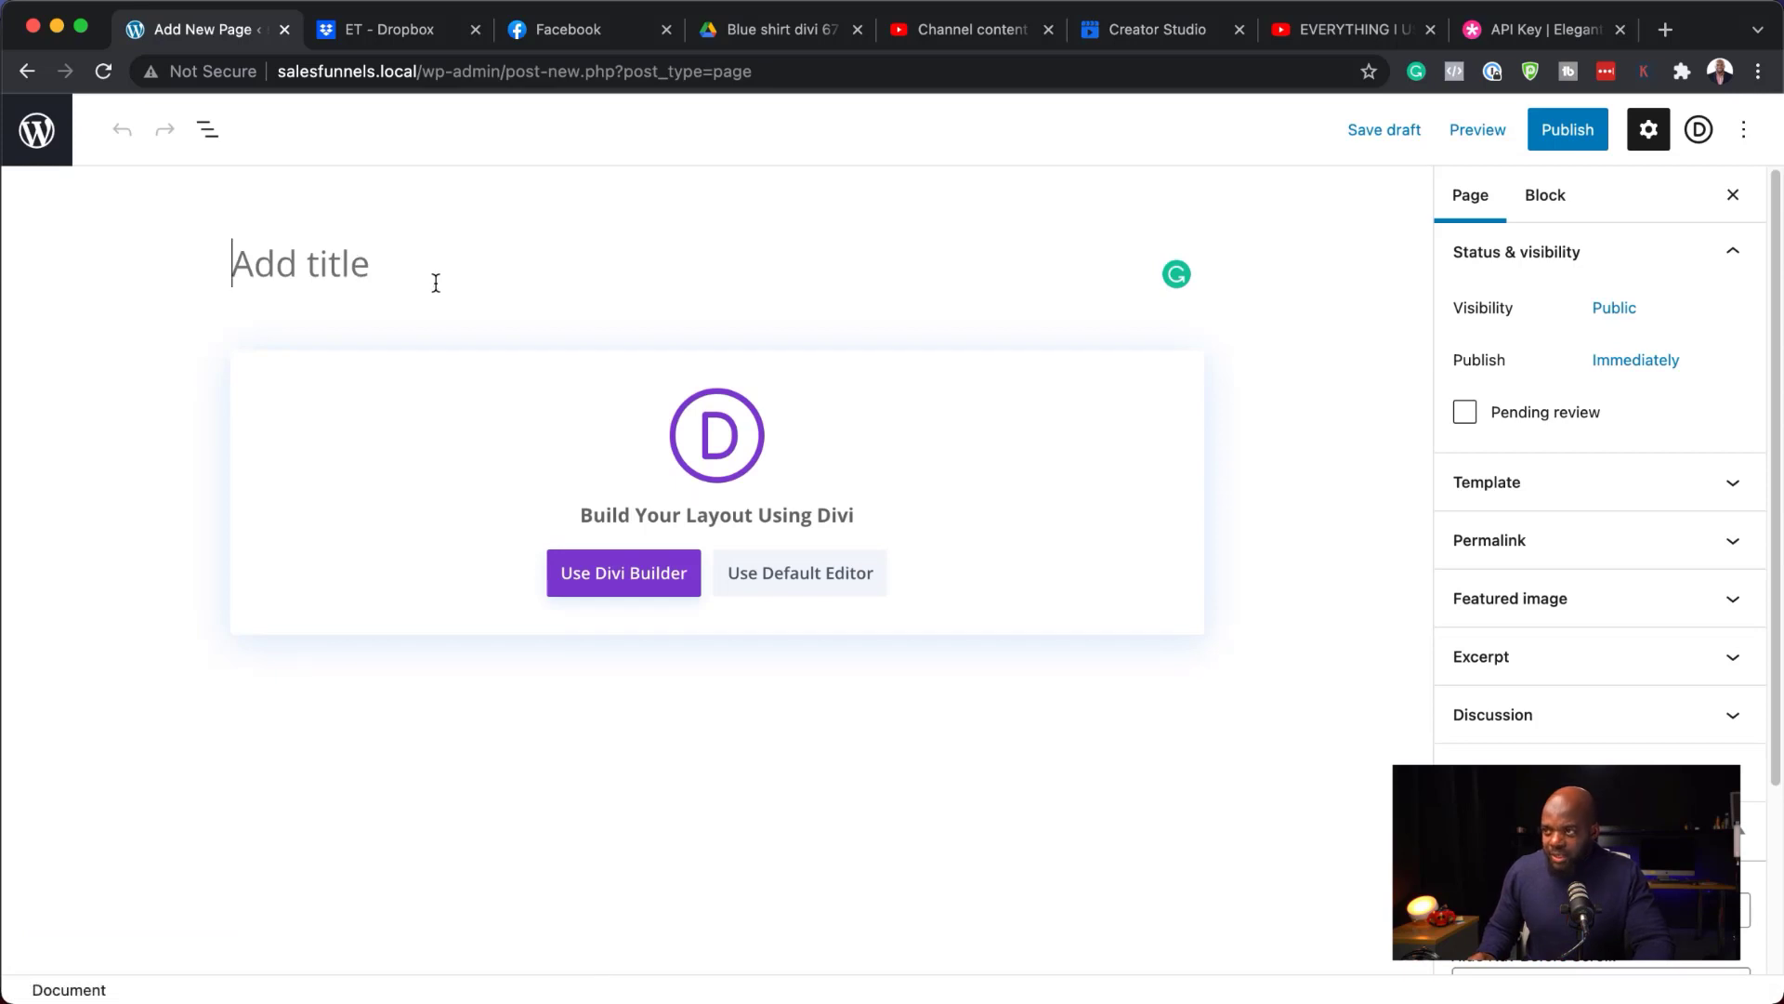
pyautogui.write('Mak Page')
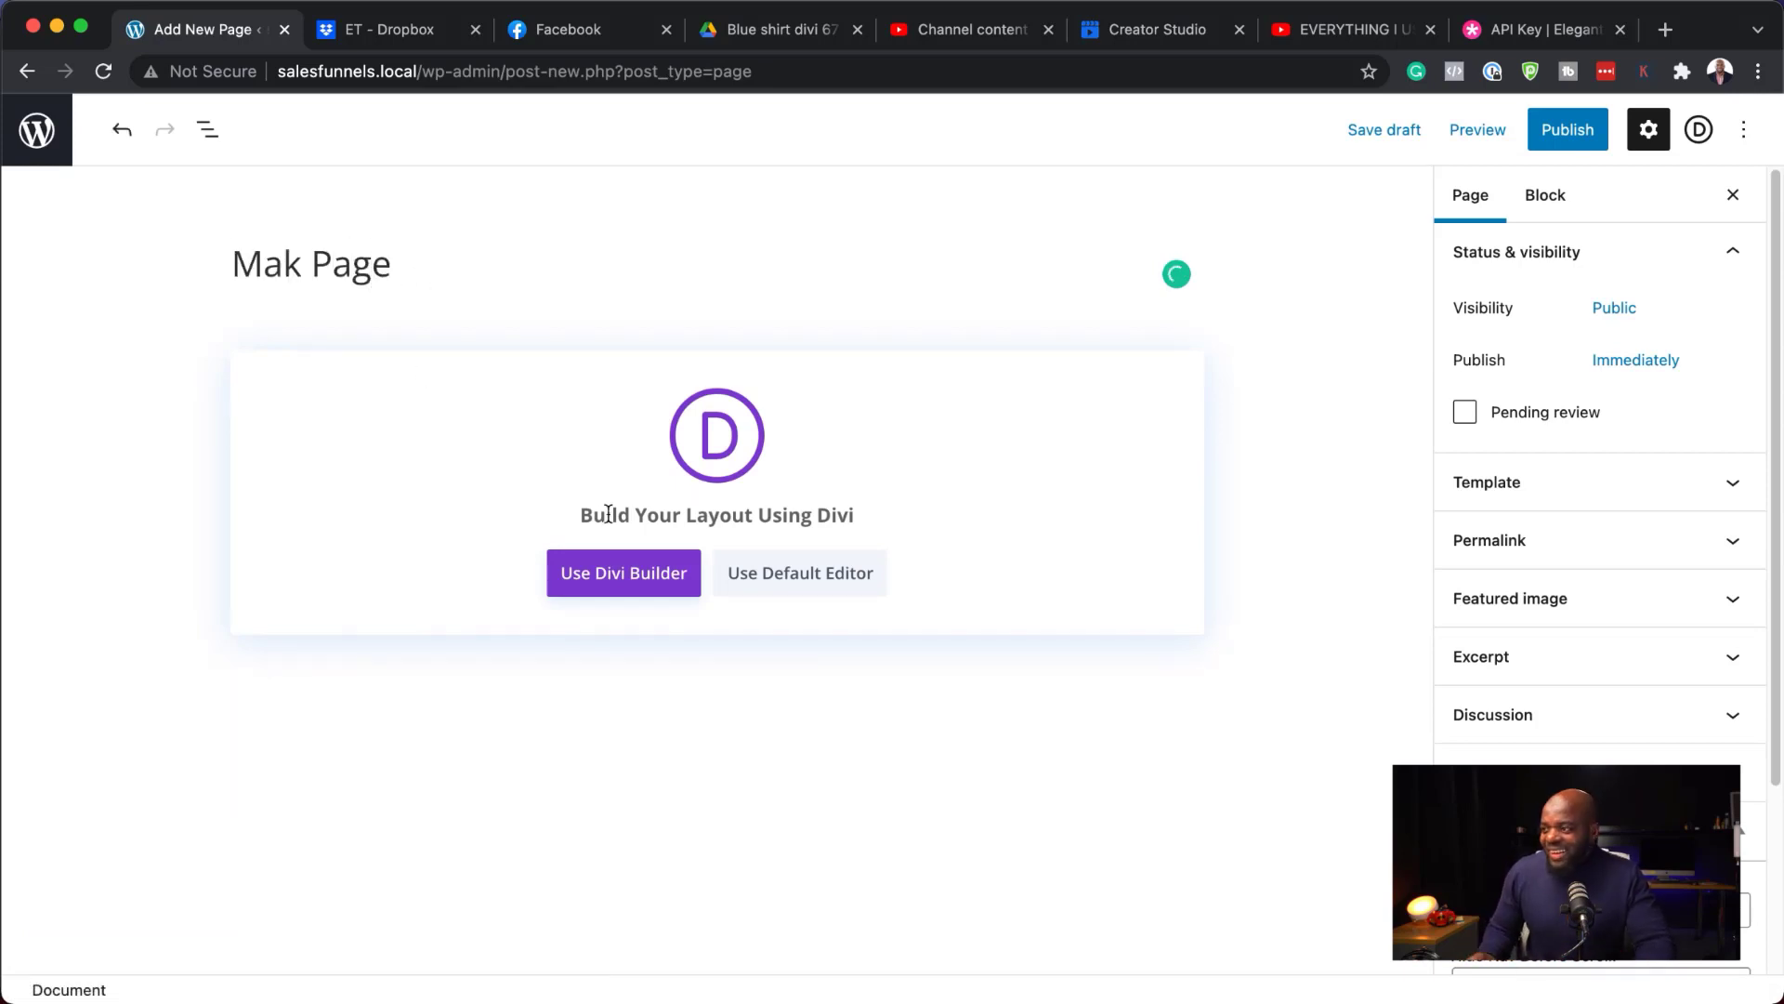
pyautogui.click(639, 584)
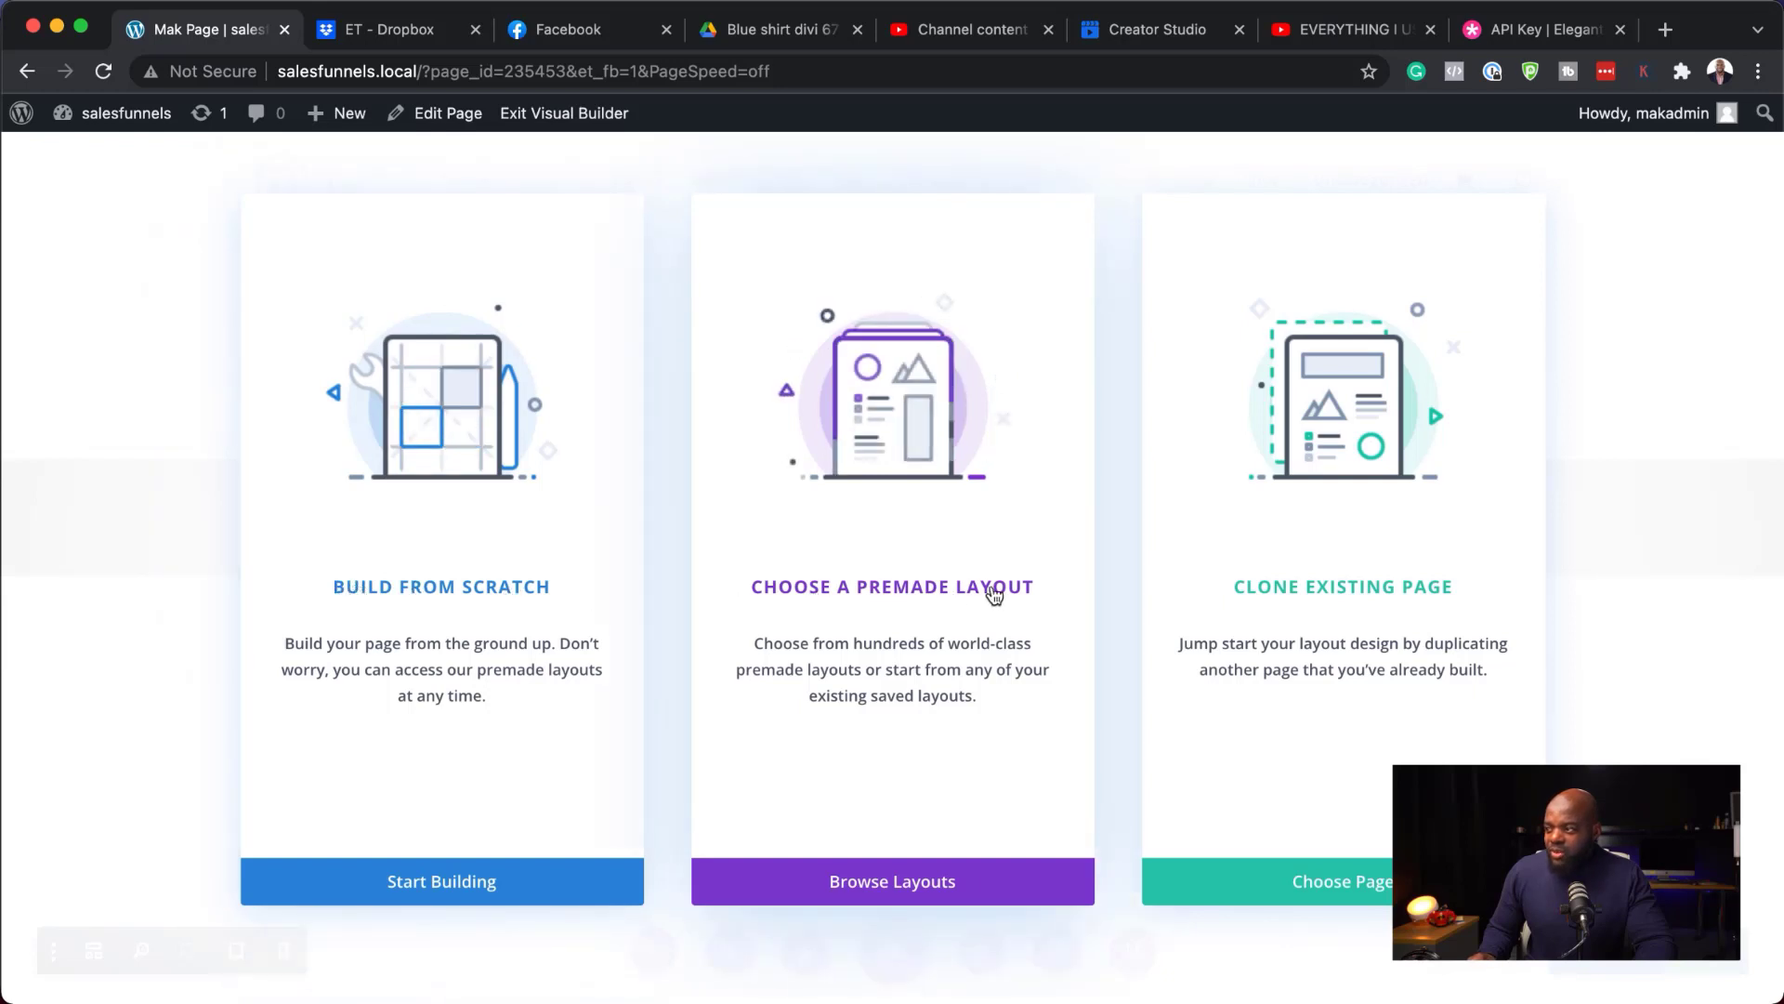
# Start Mak Page from scratch with no rows, then load 'my layout' from Your Saved Layouts
pyautogui.click(507, 594)
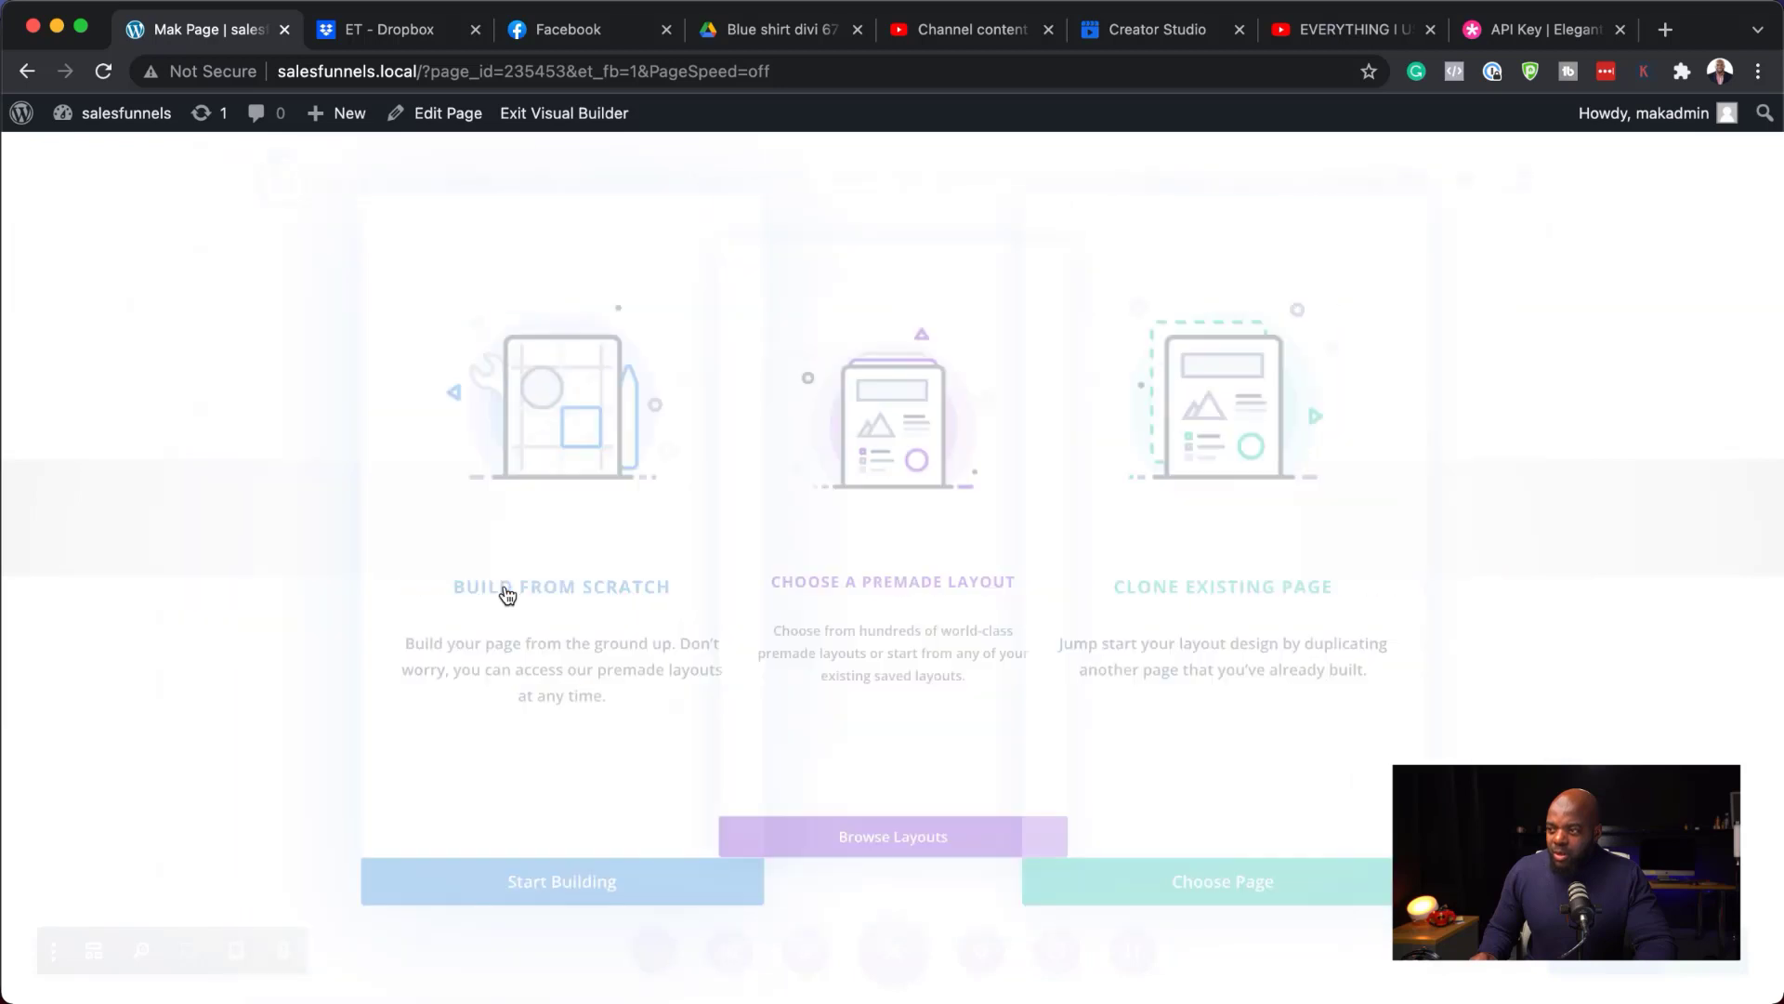
pyautogui.click(1087, 396)
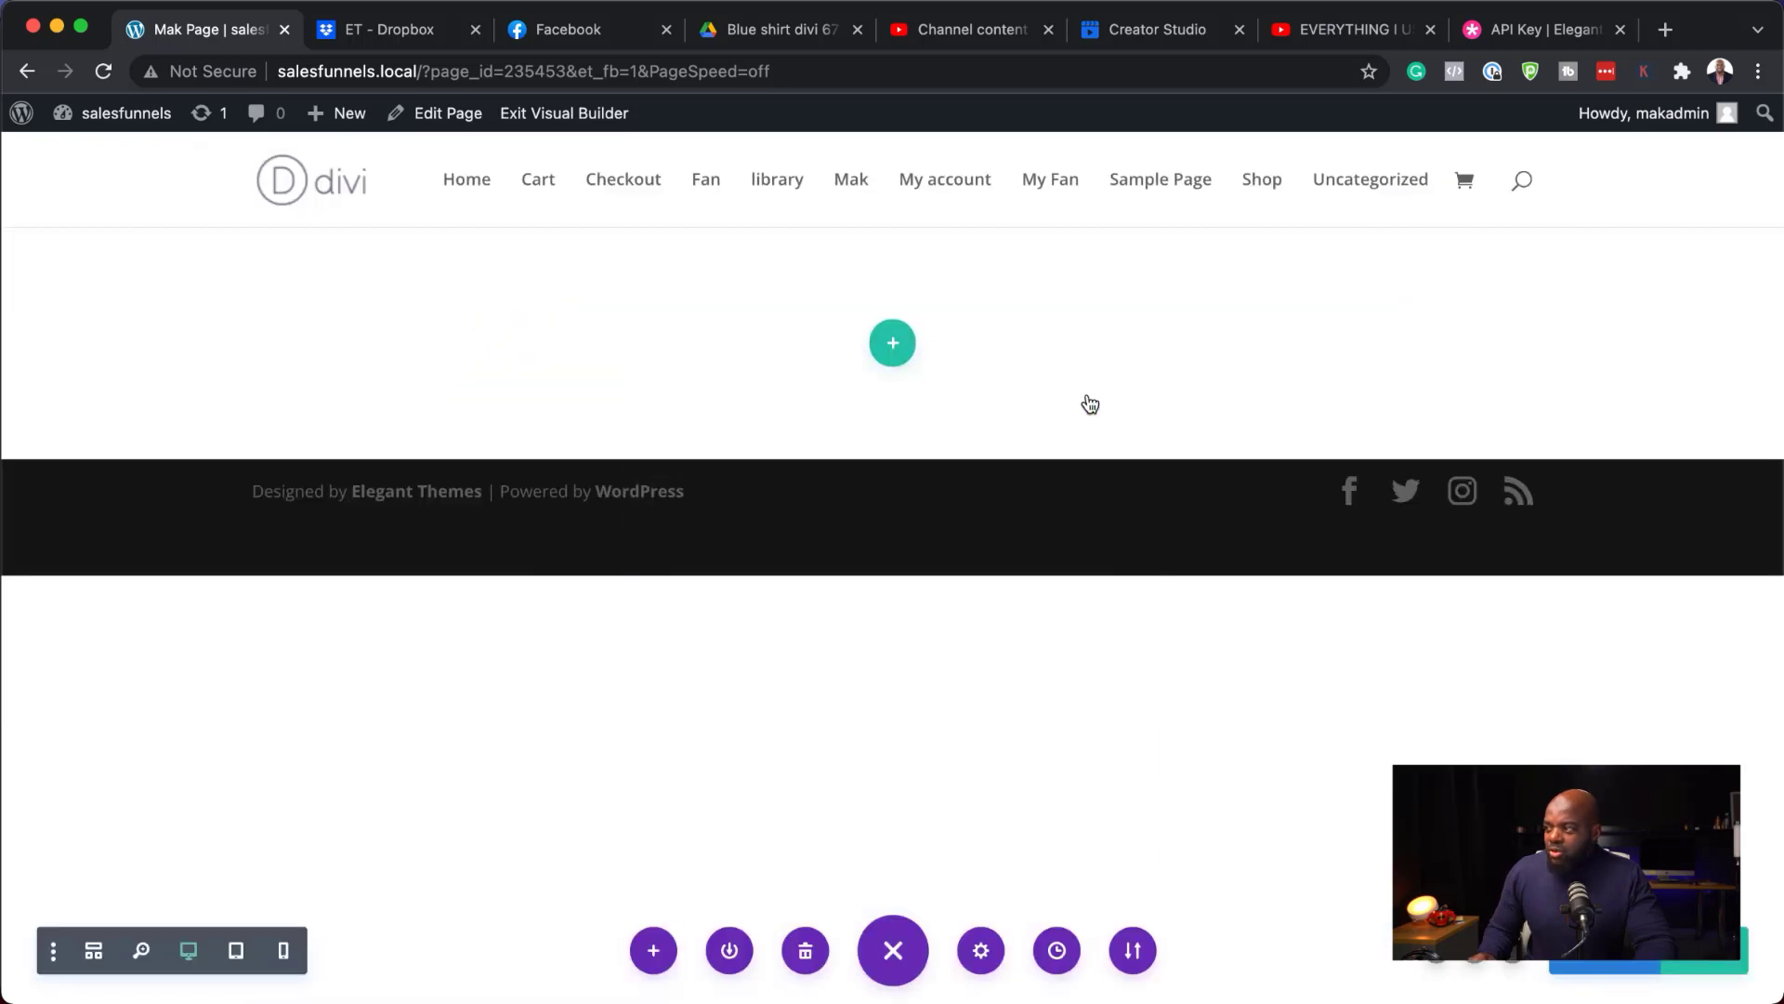
pyautogui.click(656, 951)
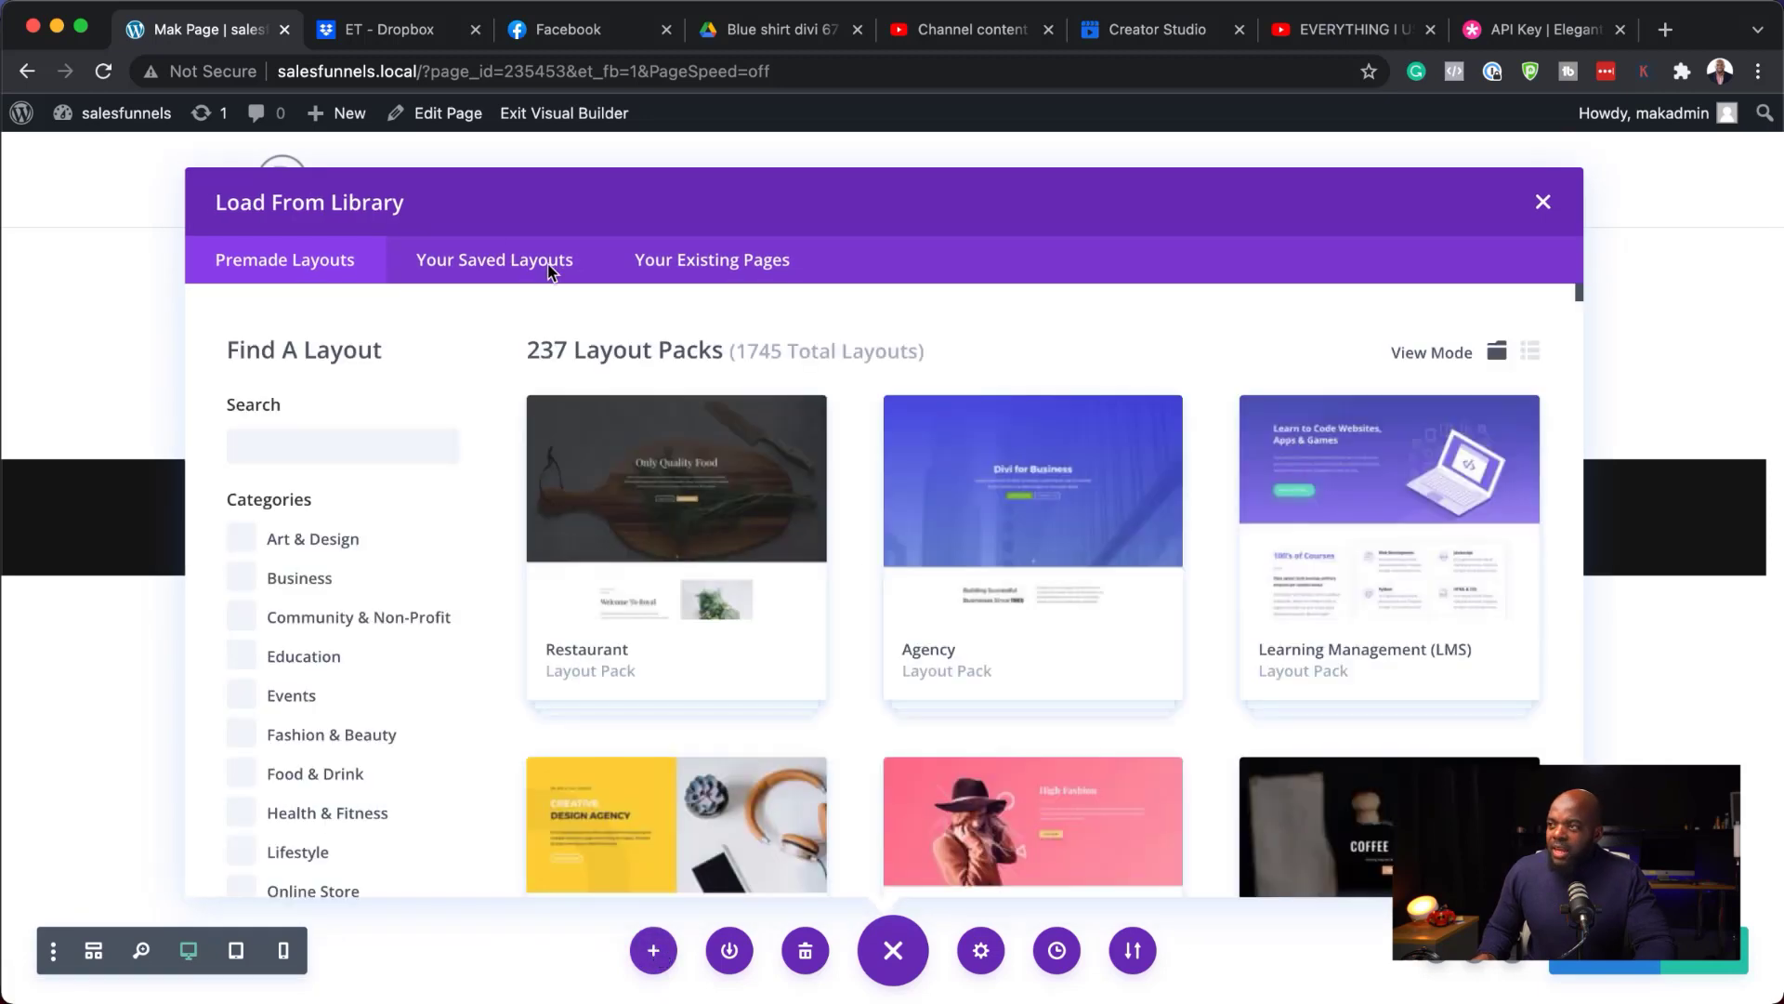
pyautogui.click(548, 264)
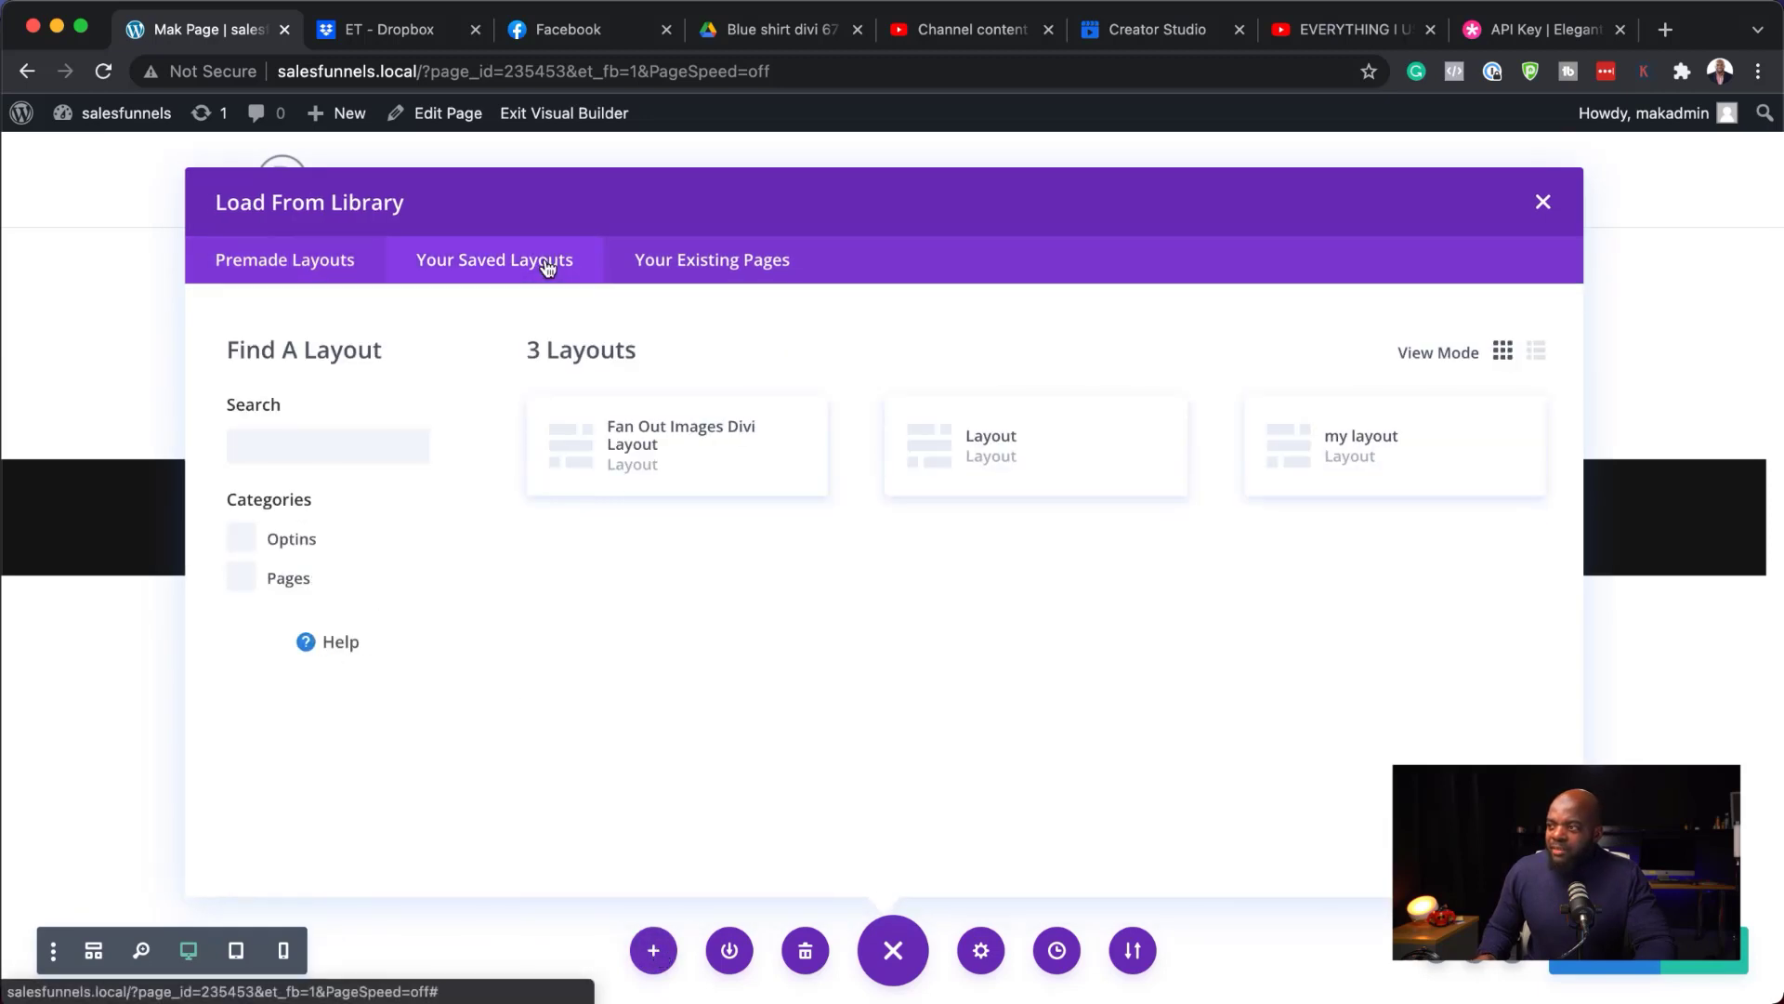
pyautogui.click(1372, 465)
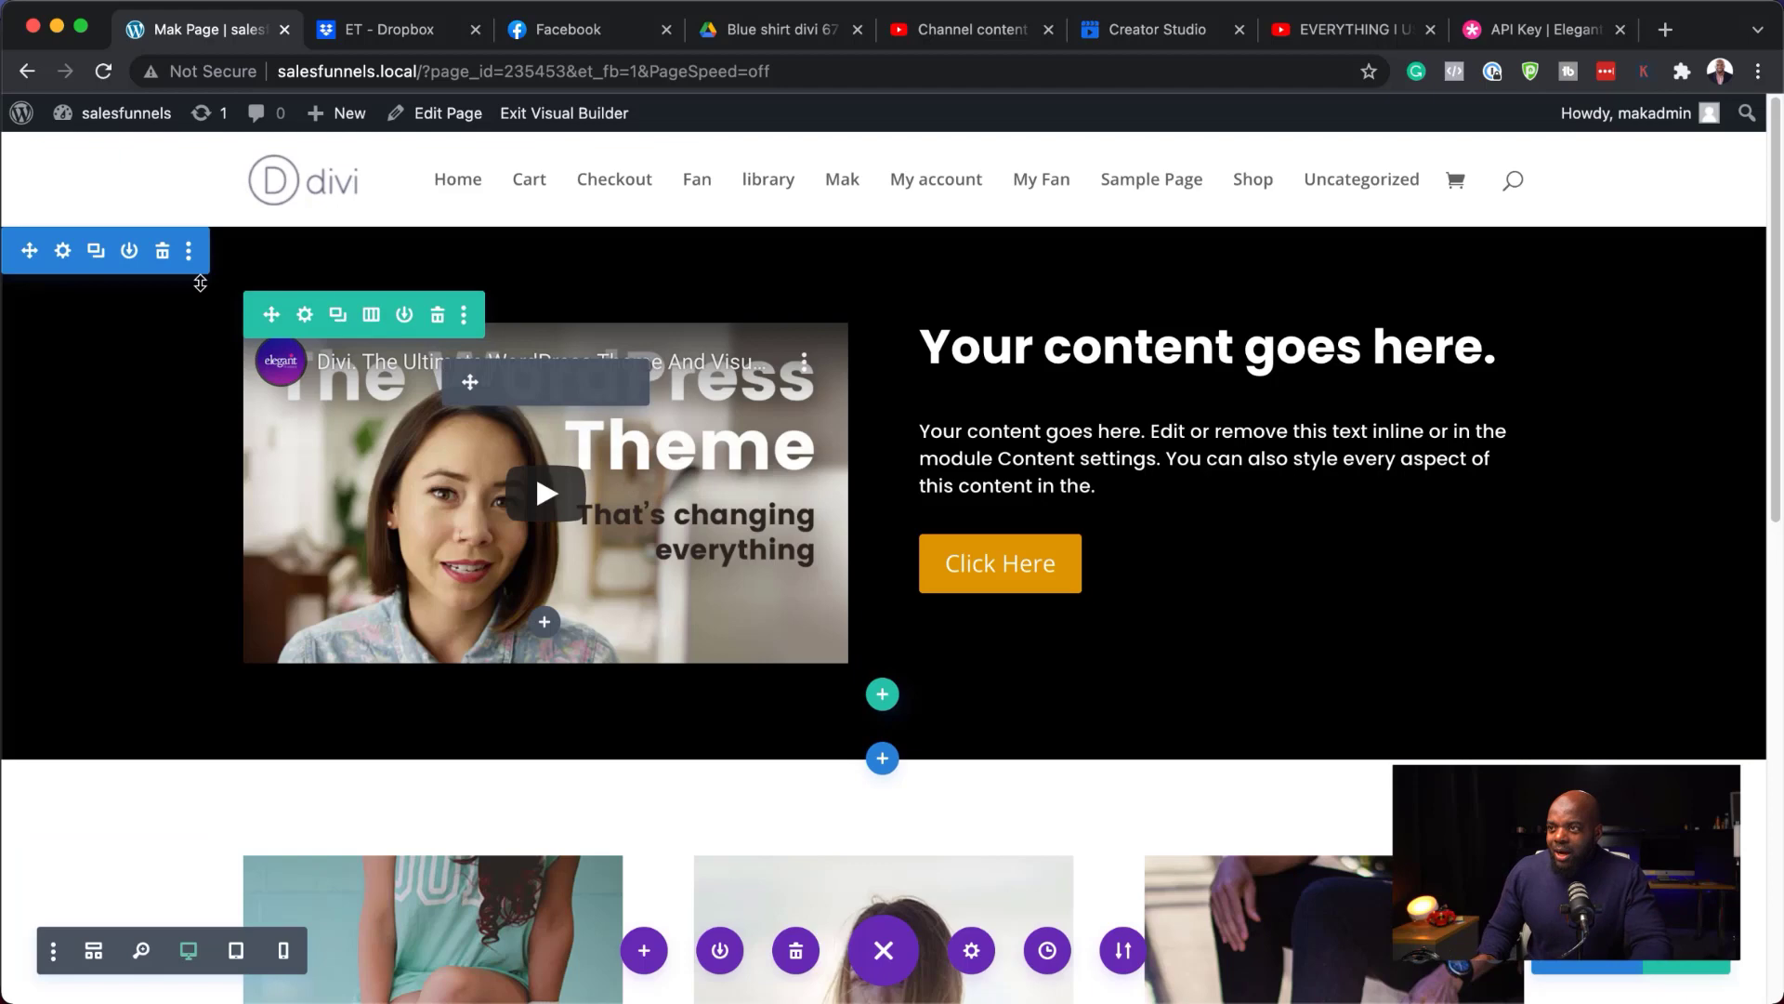
# Change the hero section's background colour to a dark navy and save the section settings
pyautogui.click(63, 251)
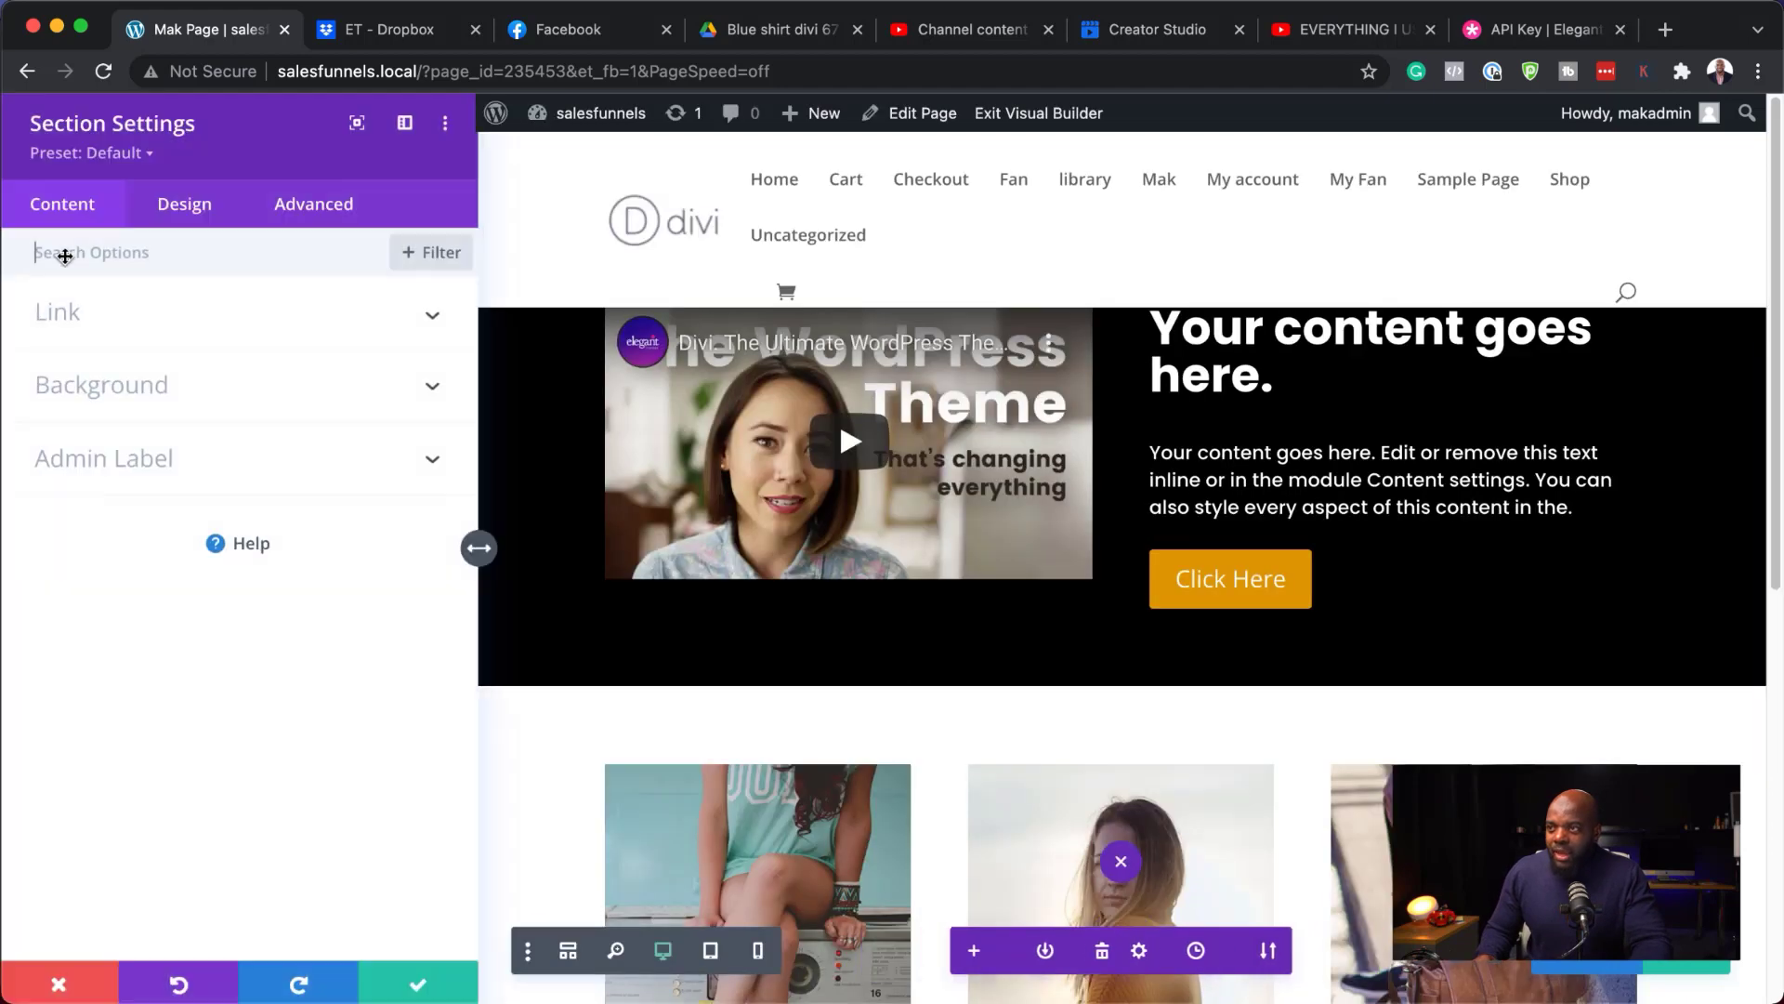
pyautogui.click(139, 387)
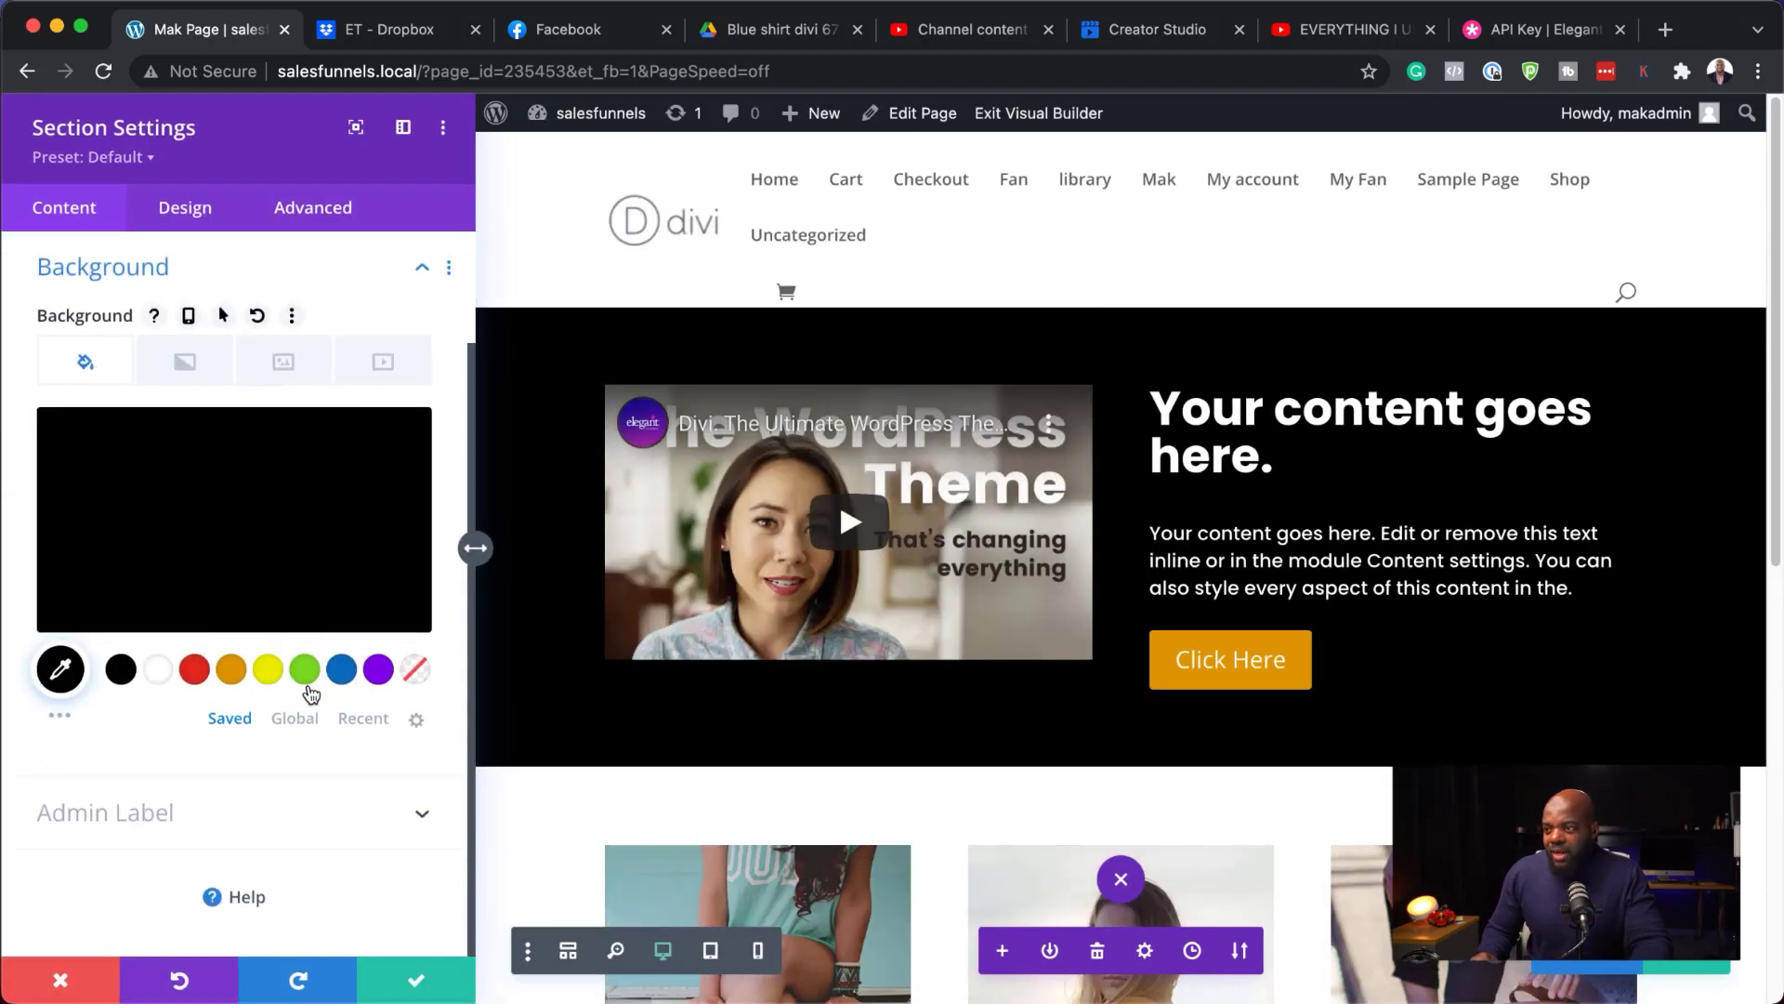
pyautogui.click(341, 670)
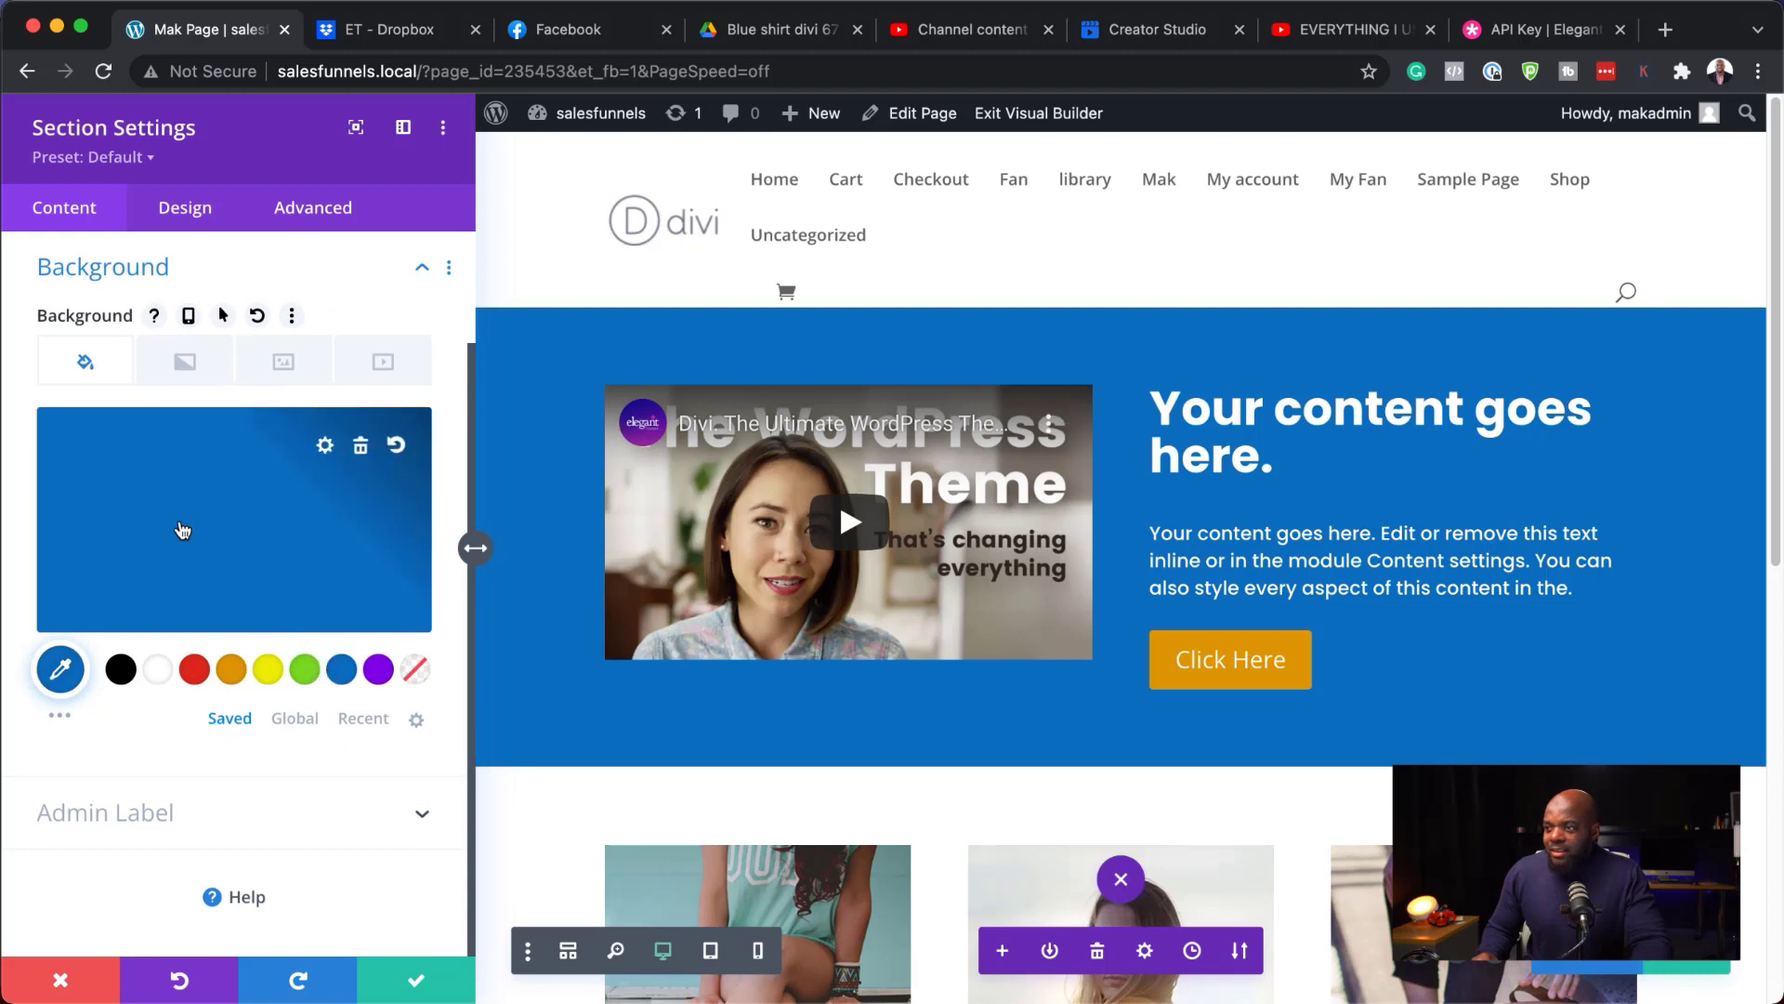
pyautogui.click(179, 526)
pyautogui.click(75, 595)
pyautogui.moveTo(116, 587); pyautogui.dragTo(315, 583)
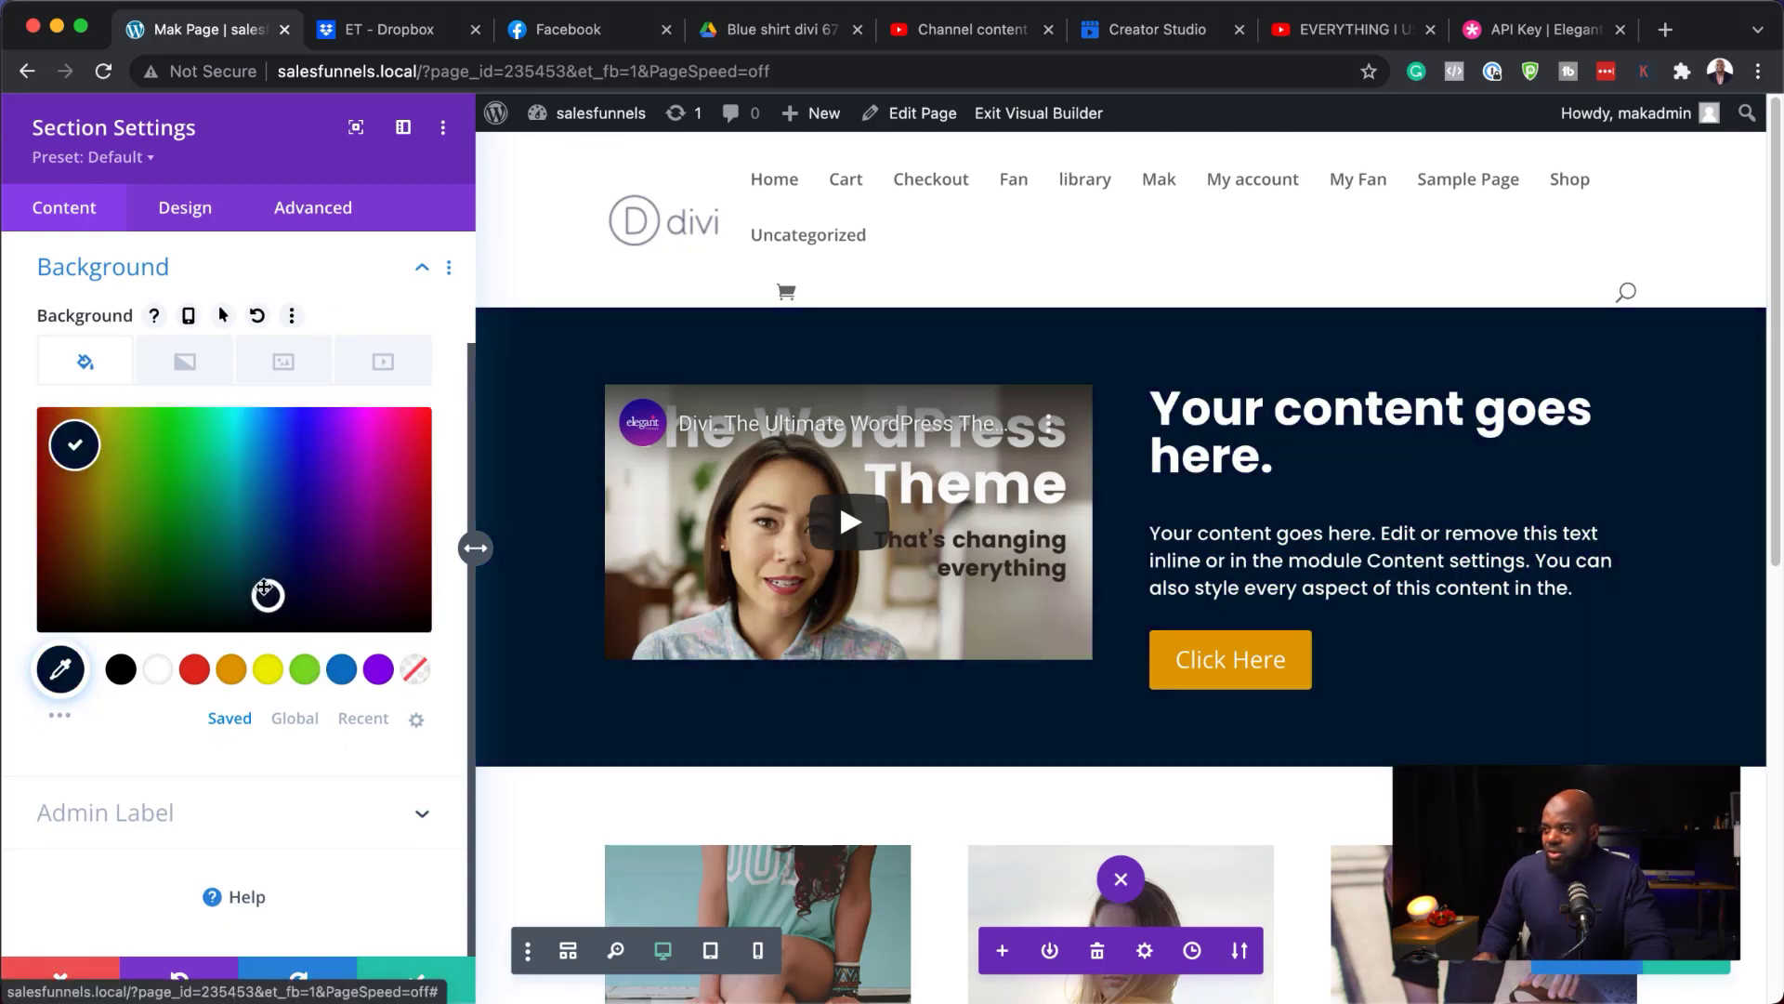
pyautogui.click(417, 977)
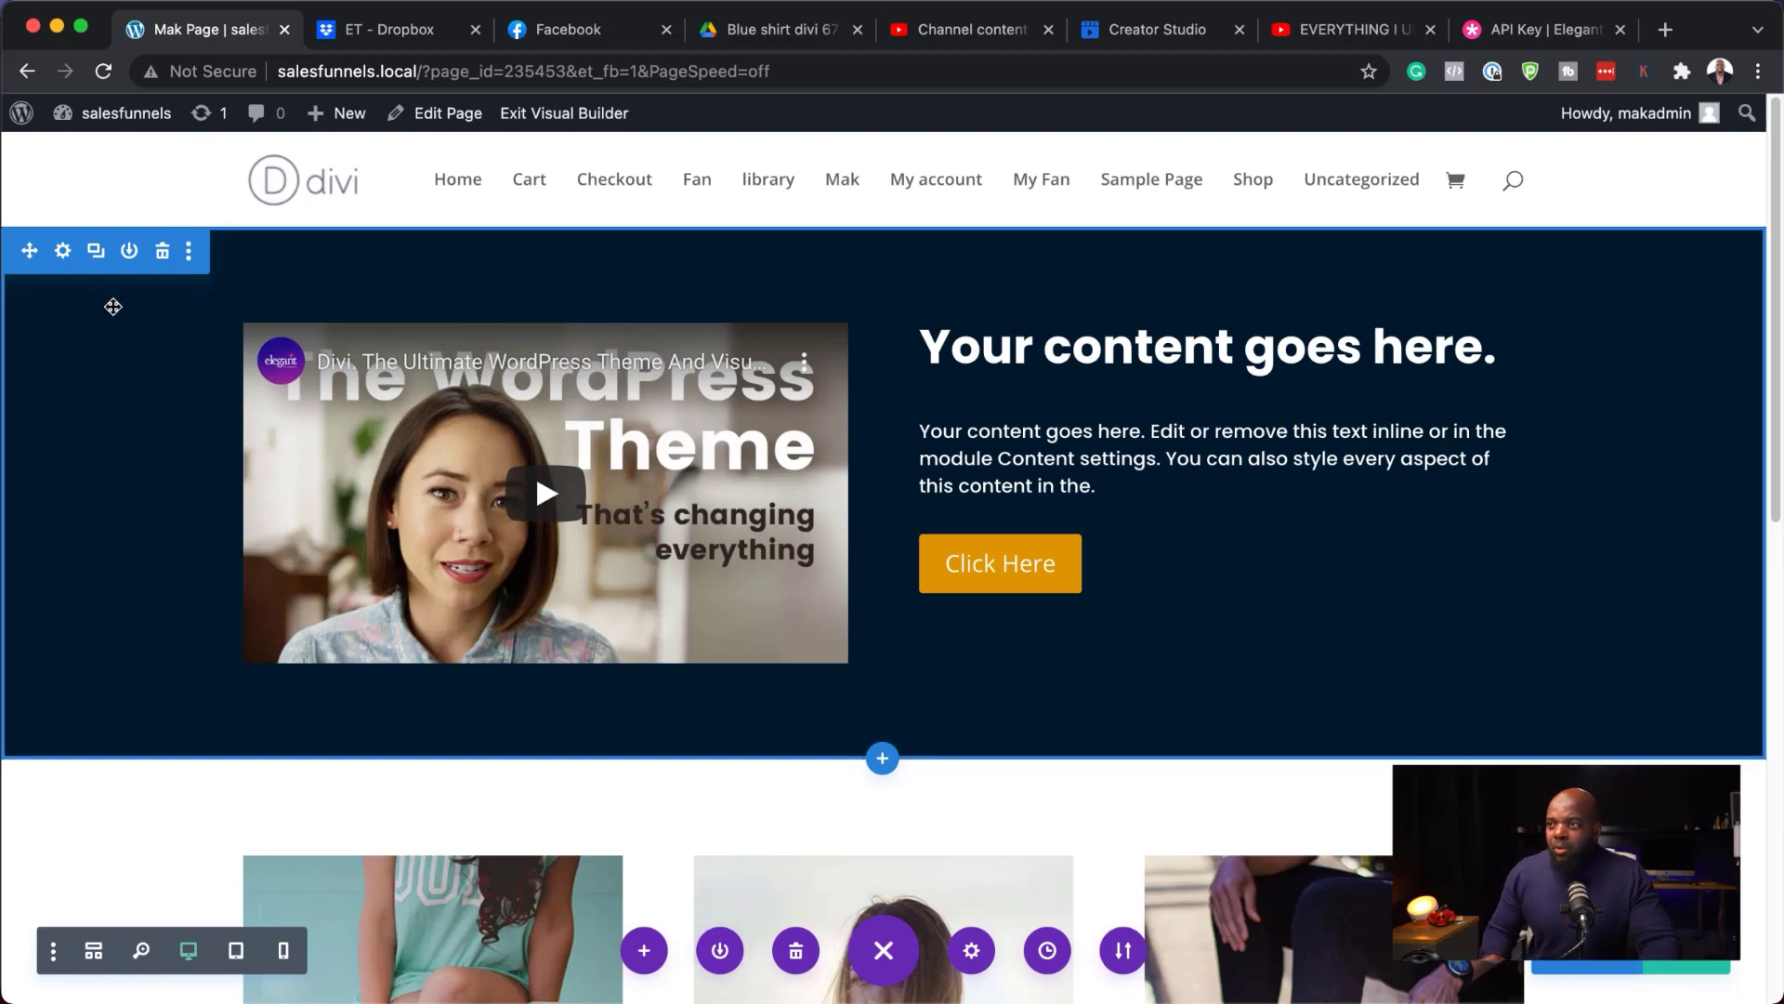
# Save the hero section to the library as 'Hero' under a new 'Sections' category
pyautogui.click(130, 252)
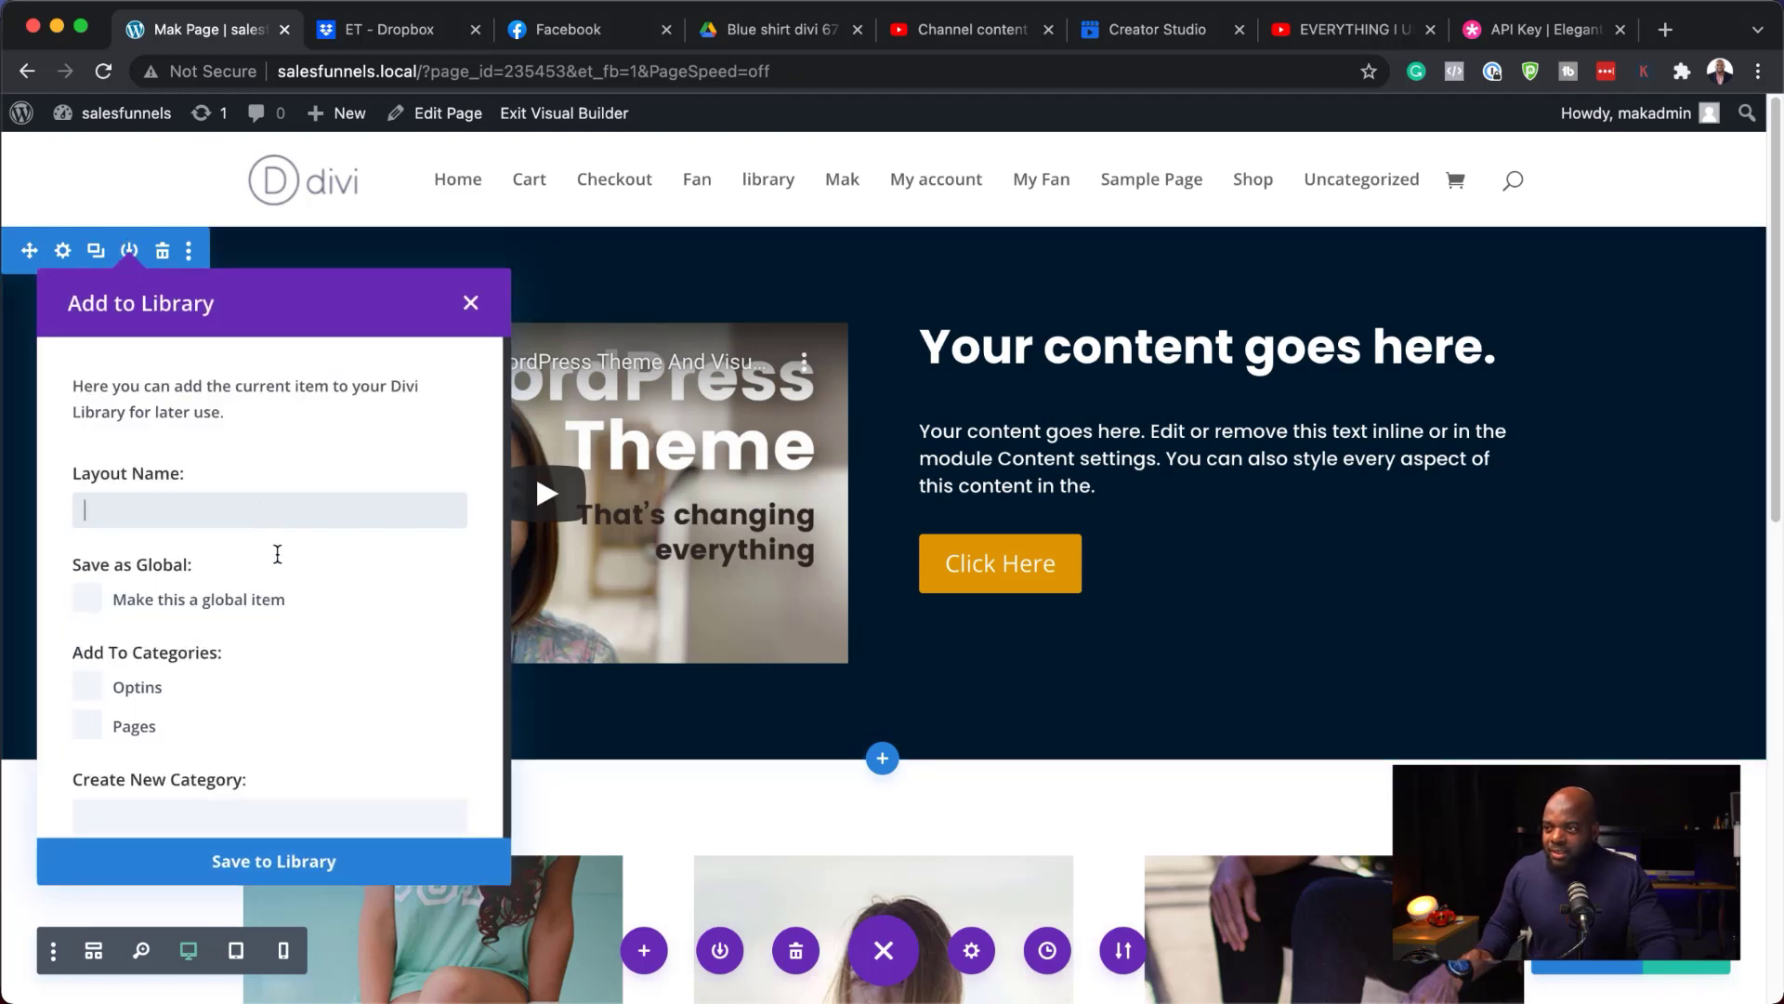
pyautogui.write('Hero')
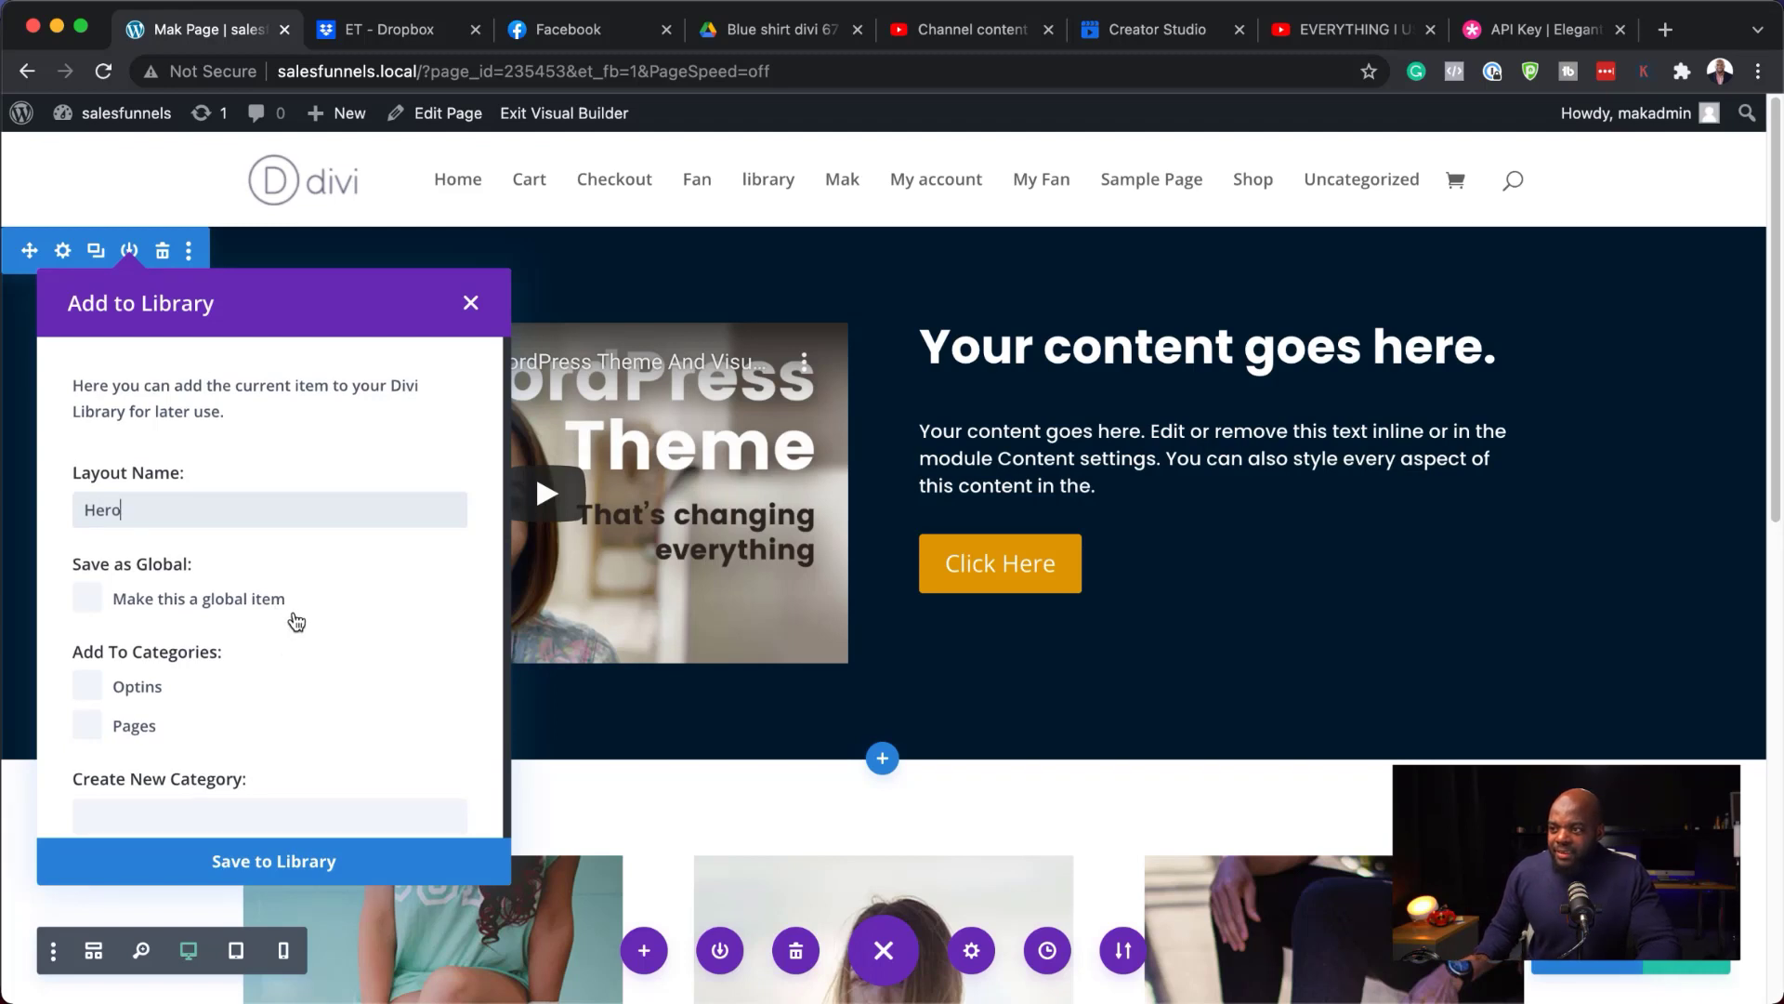
pyautogui.scroll(-2, 291, 615)
pyautogui.click(189, 780)
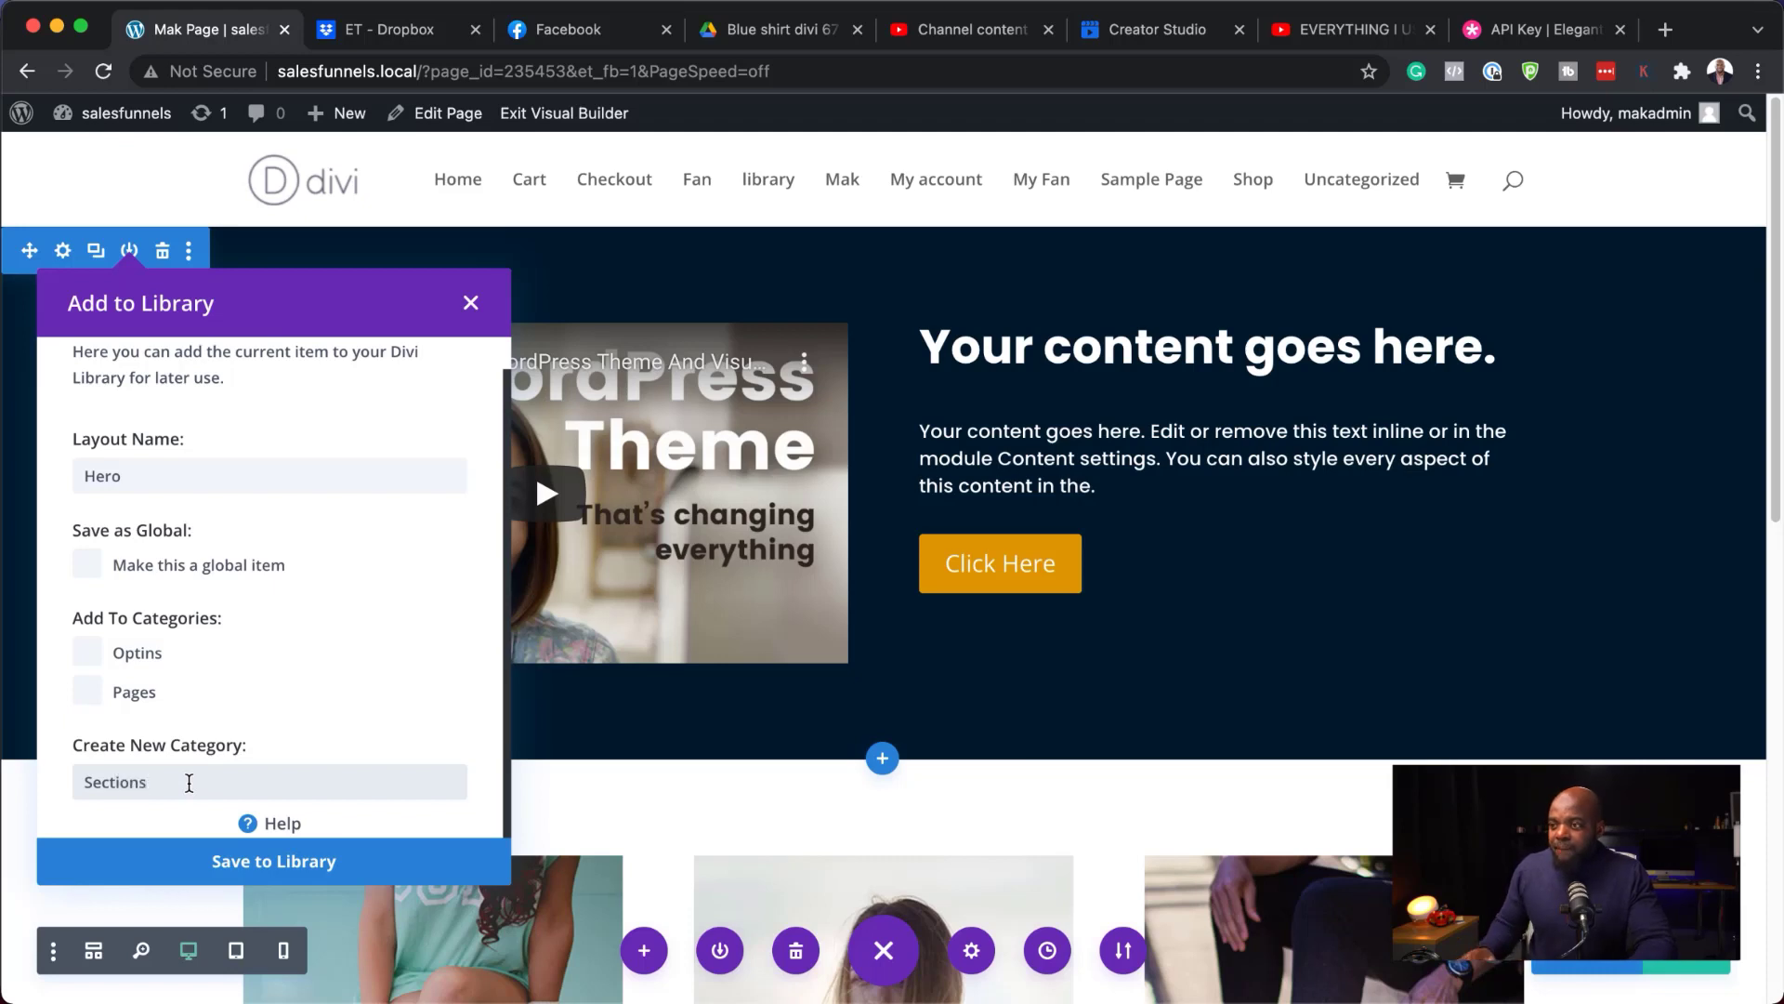
pyautogui.click(277, 861)
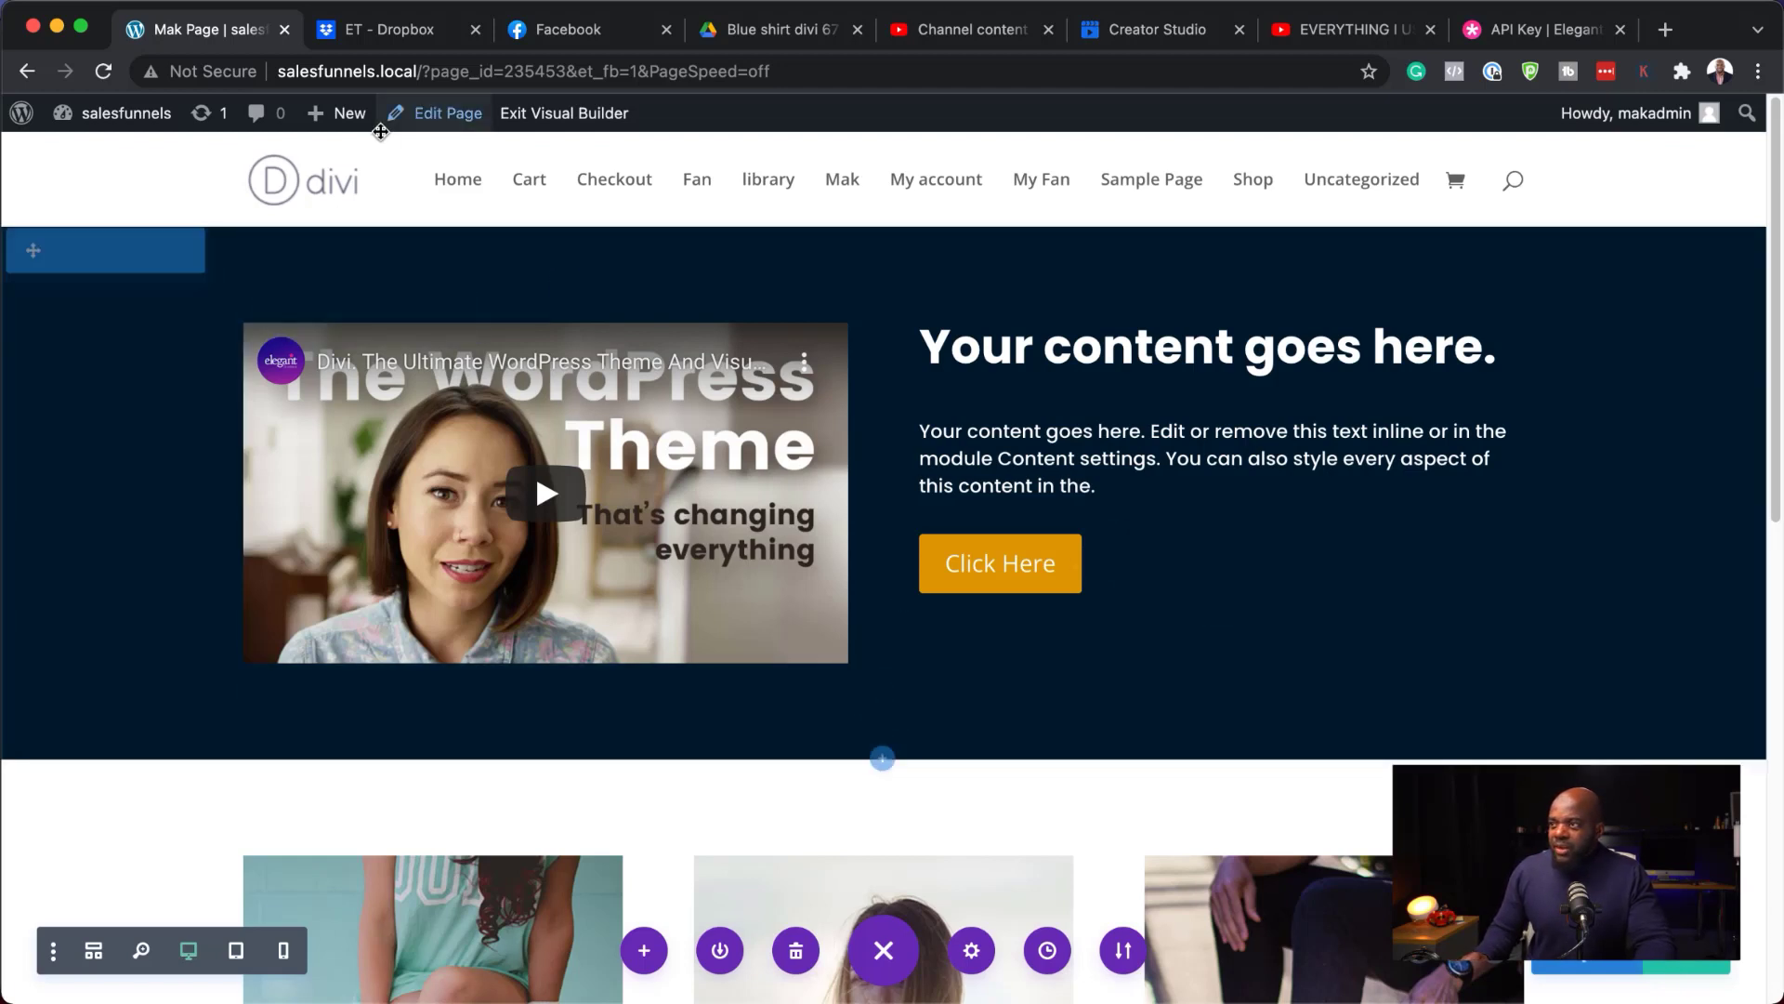
# Add a new page titled 'Hero', open it in Divi Builder and build from scratch
pyautogui.moveTo(370, 124)
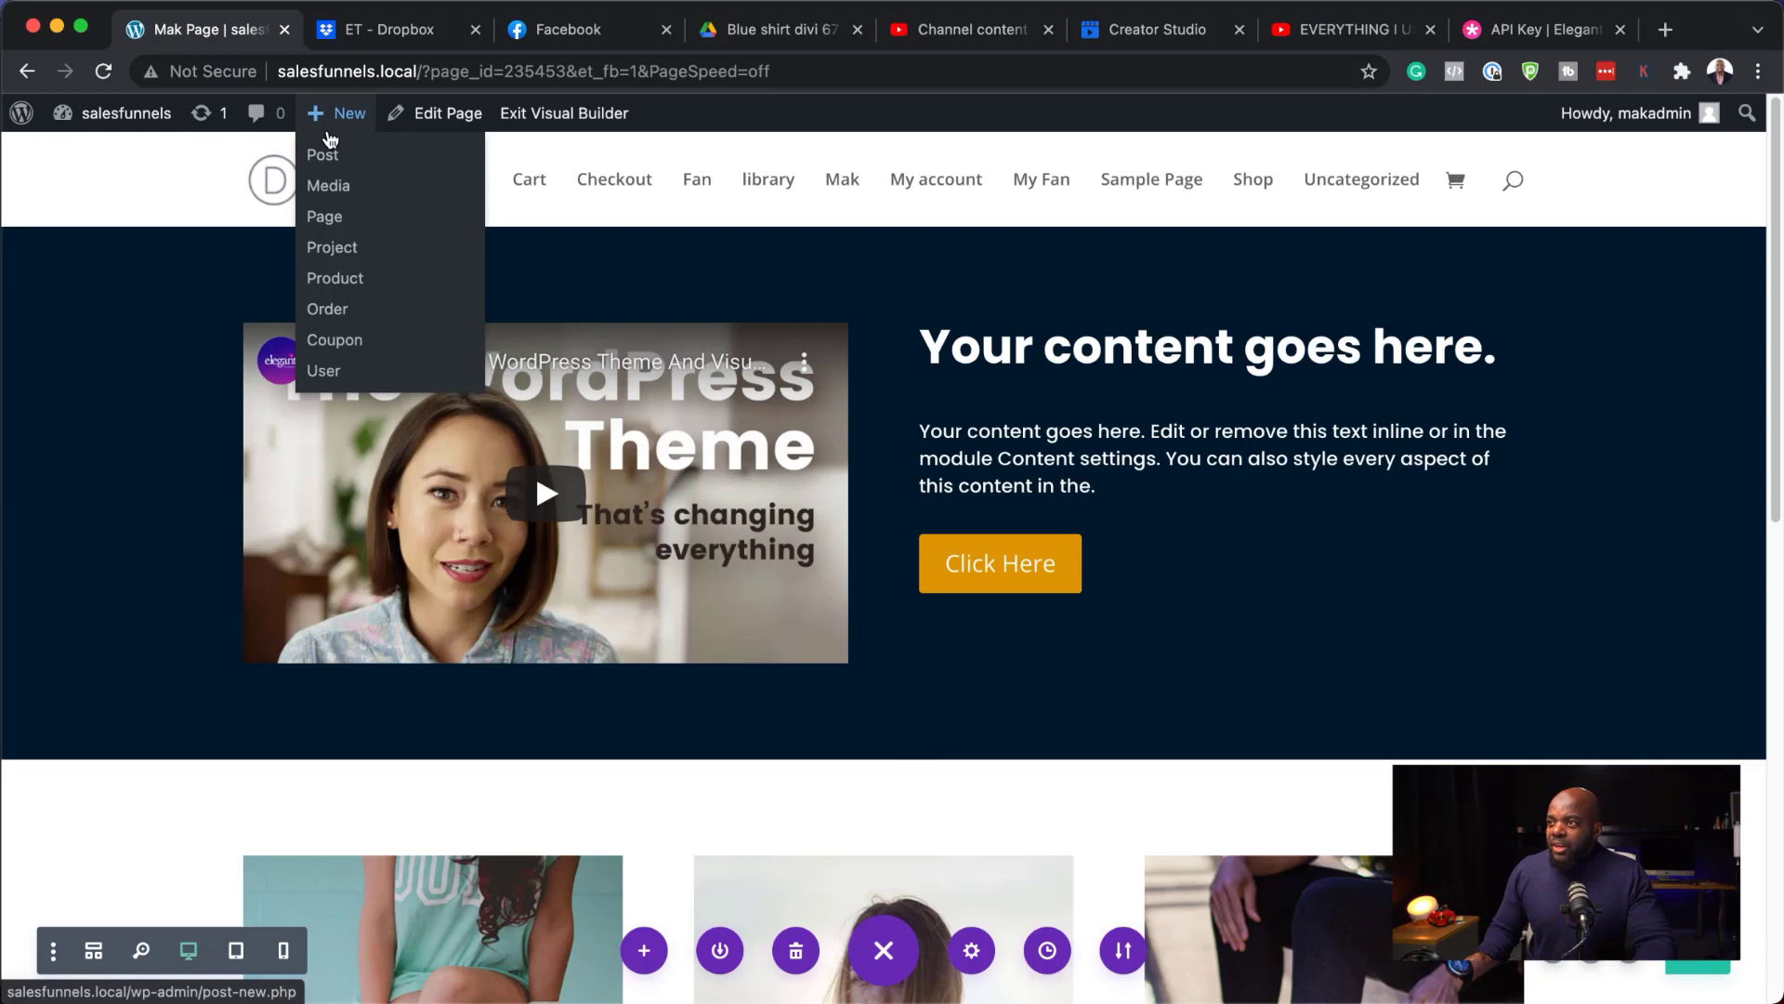
pyautogui.click(332, 223)
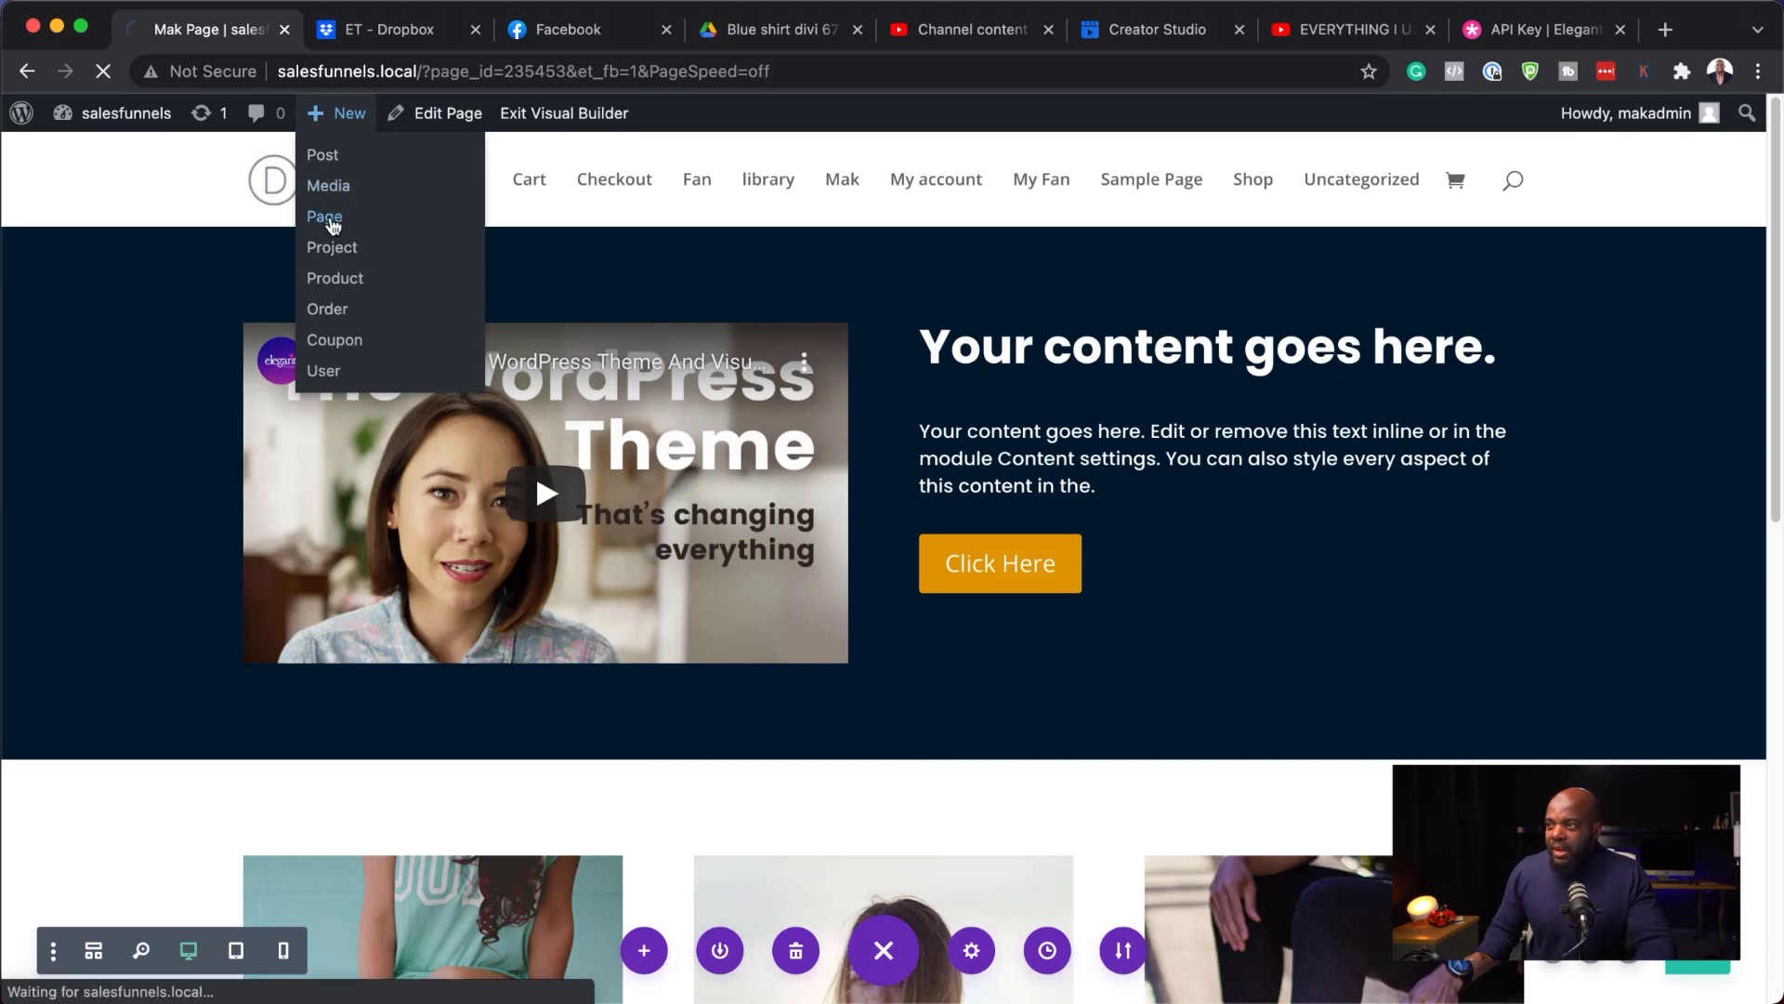
pyautogui.write('Hero')
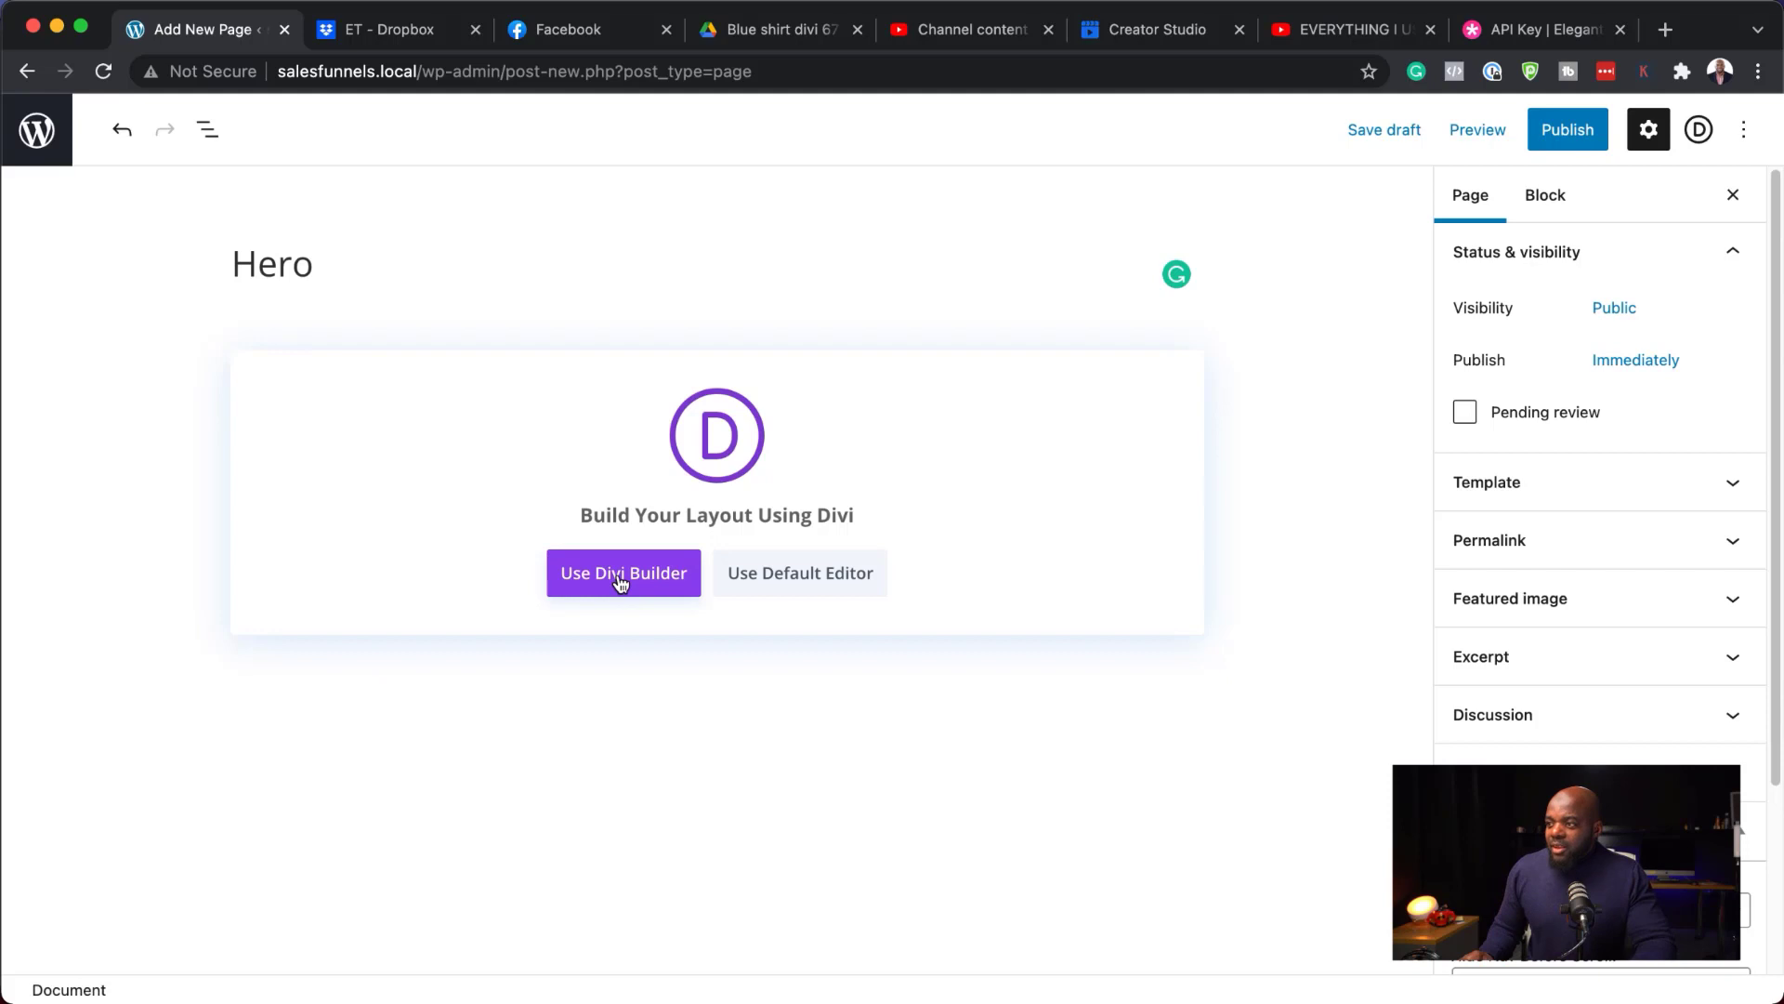
pyautogui.click(617, 572)
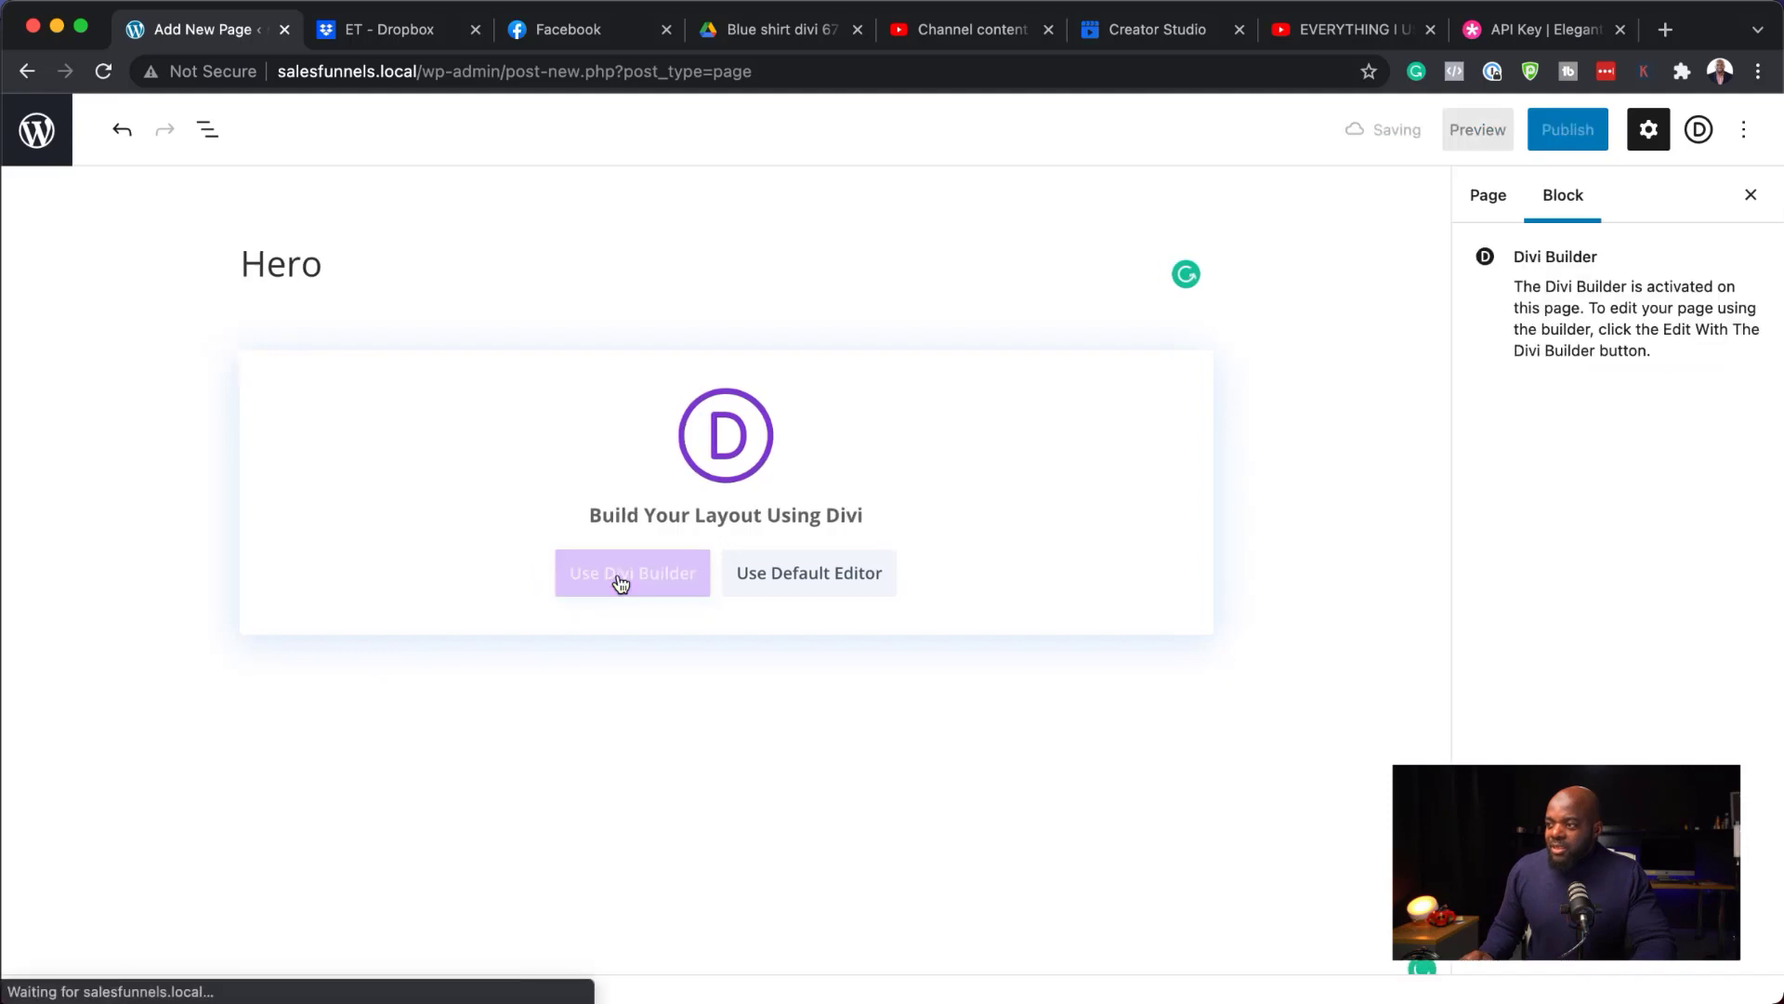
pyautogui.click(490, 592)
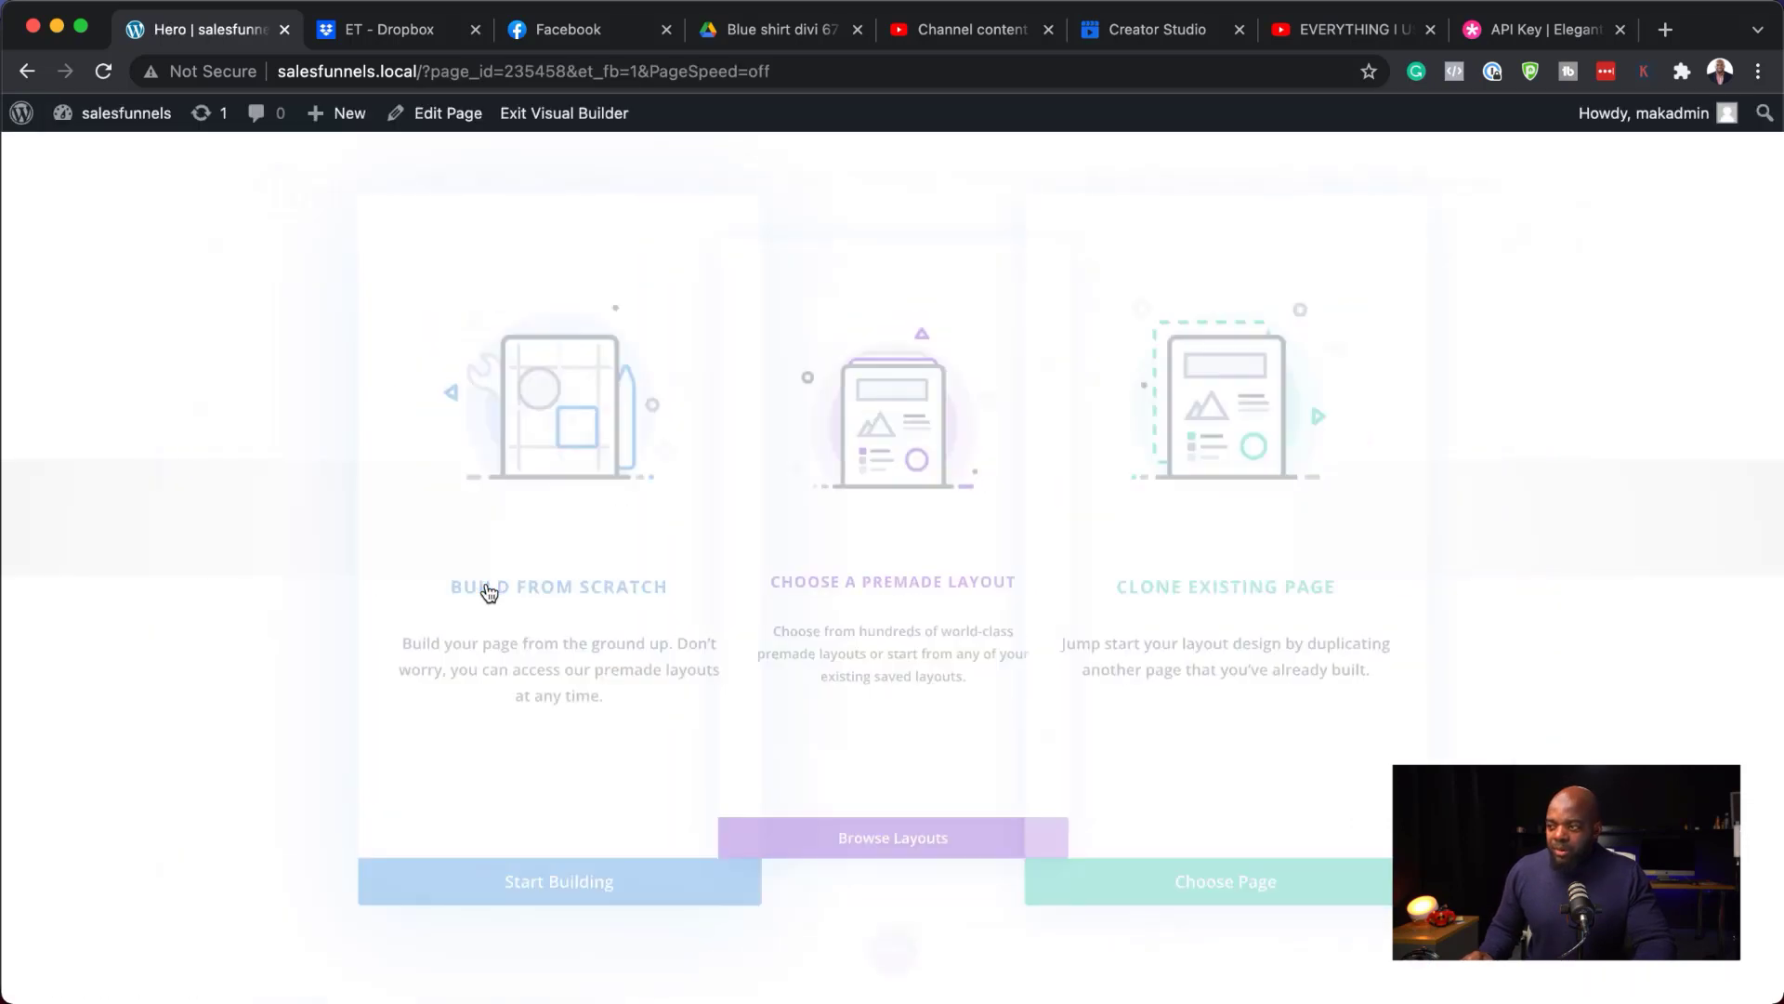
# Below the empty section, insert the saved 'Hero' section from the Divi Library
pyautogui.click(486, 590)
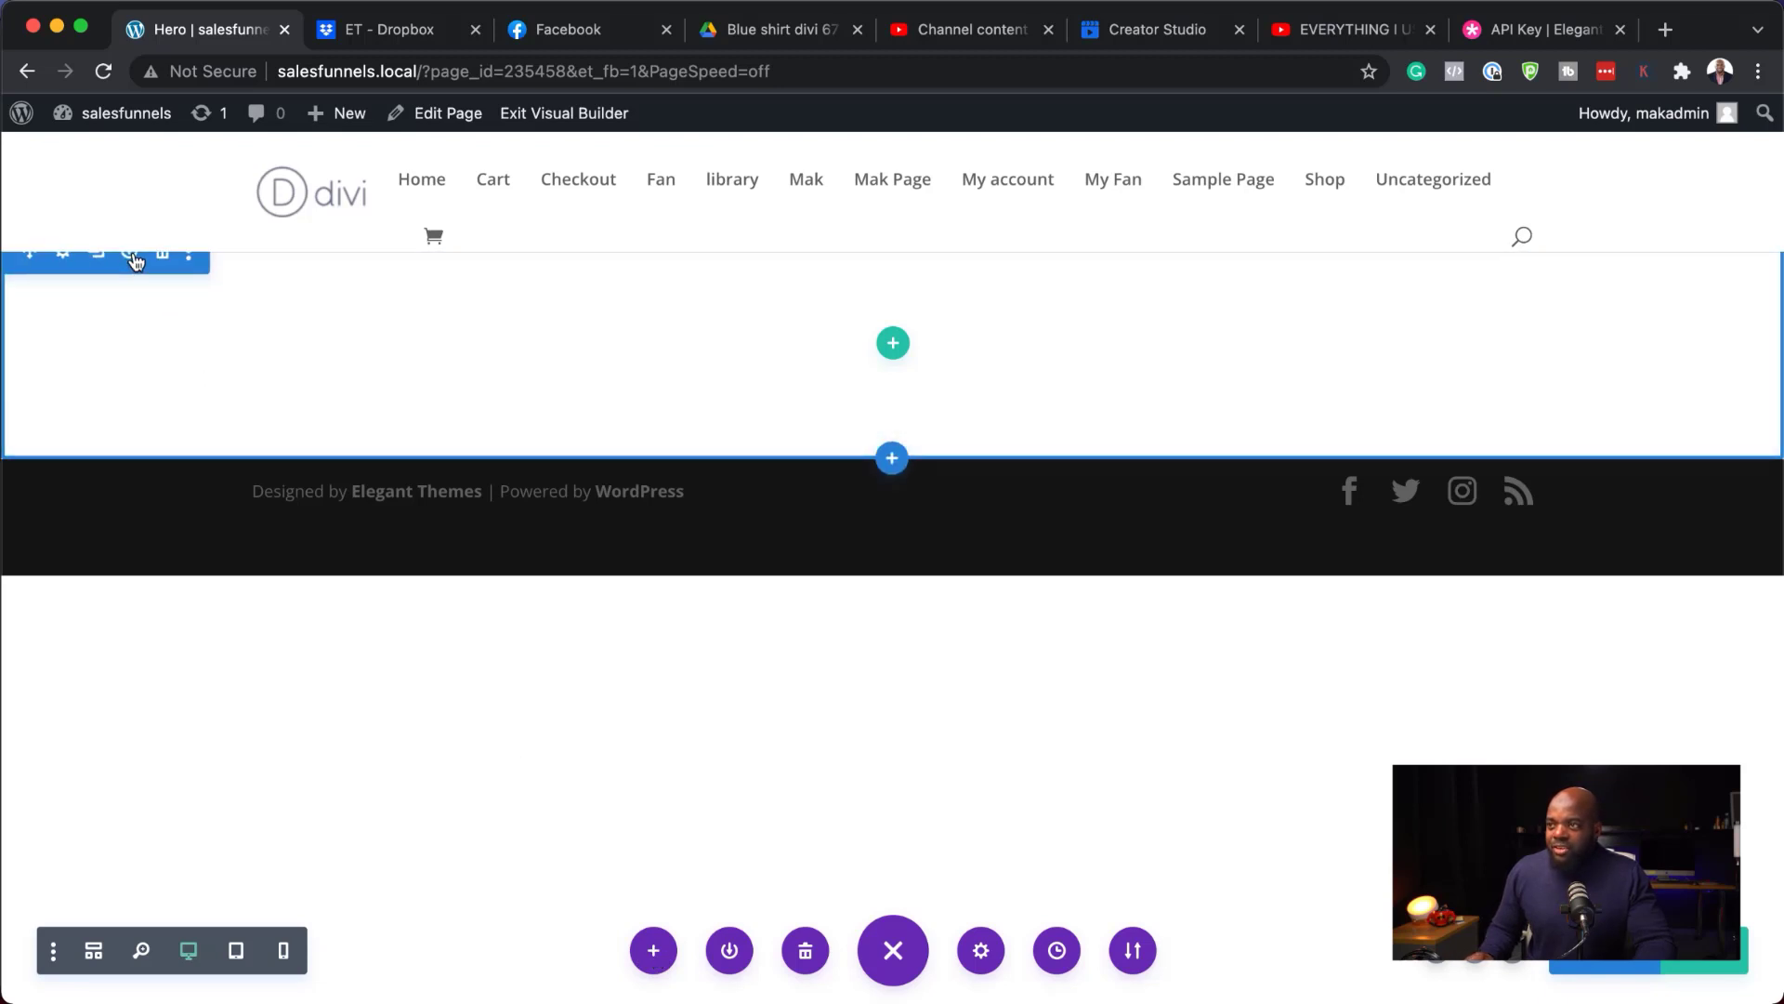
pyautogui.click(893, 457)
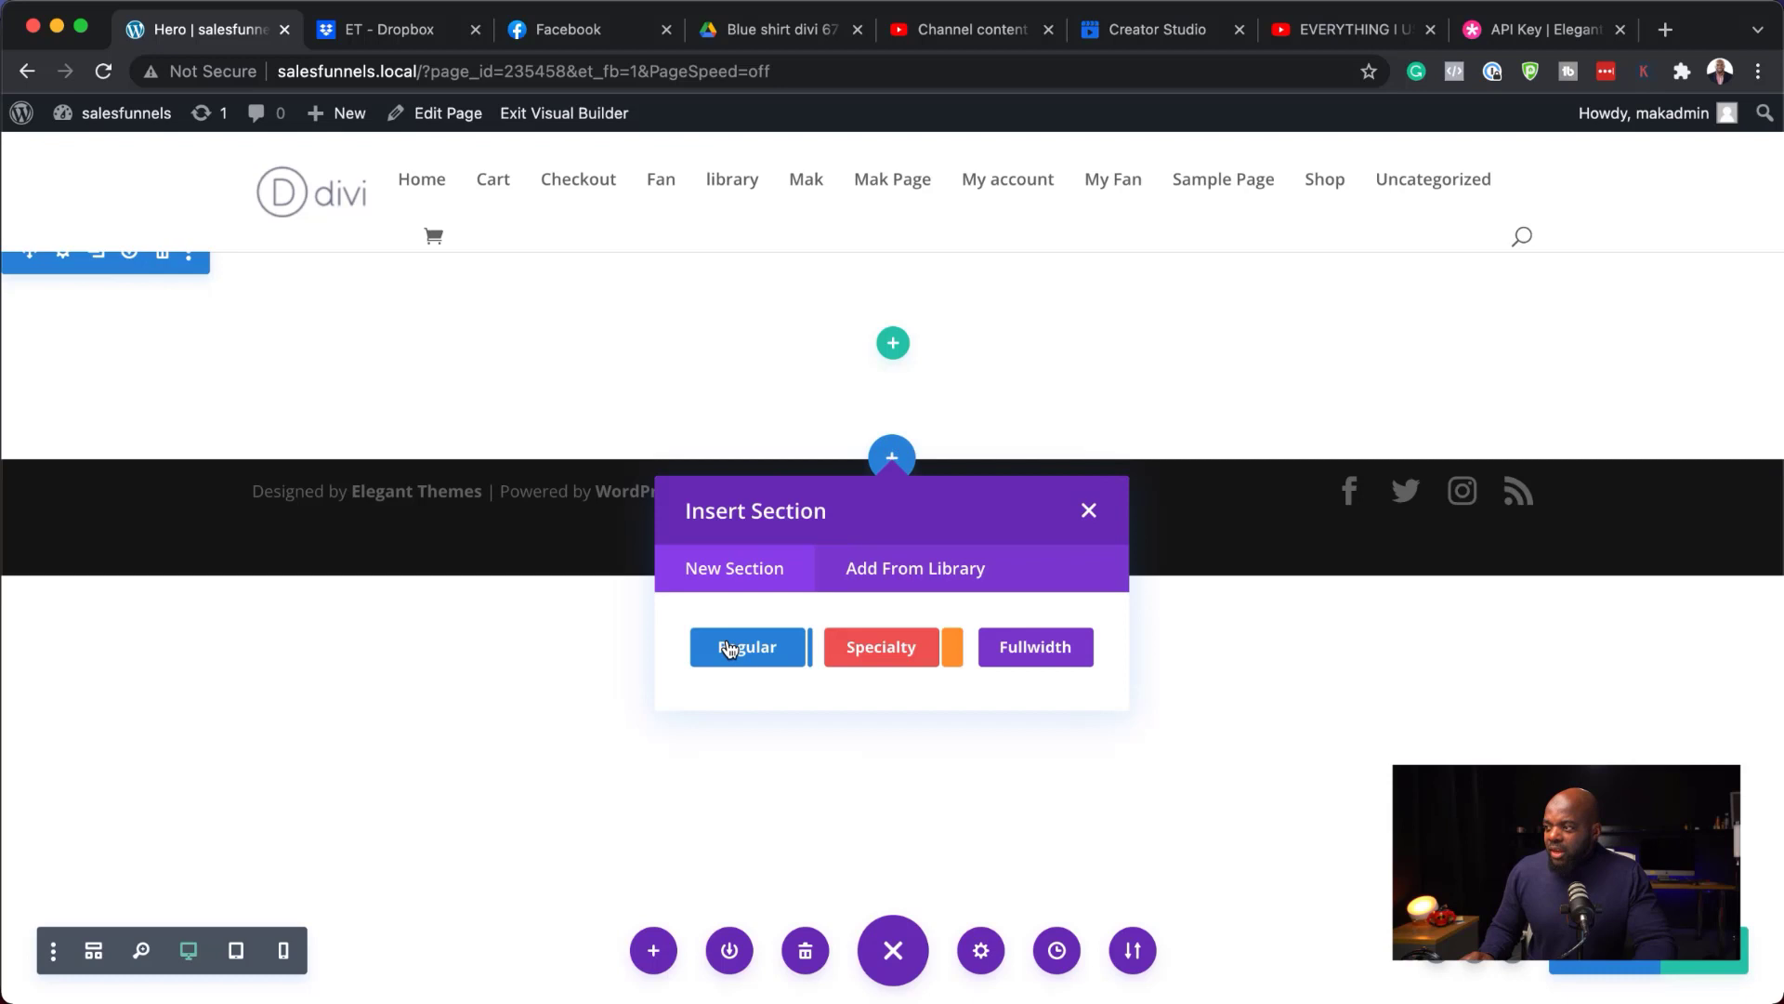
pyautogui.click(915, 577)
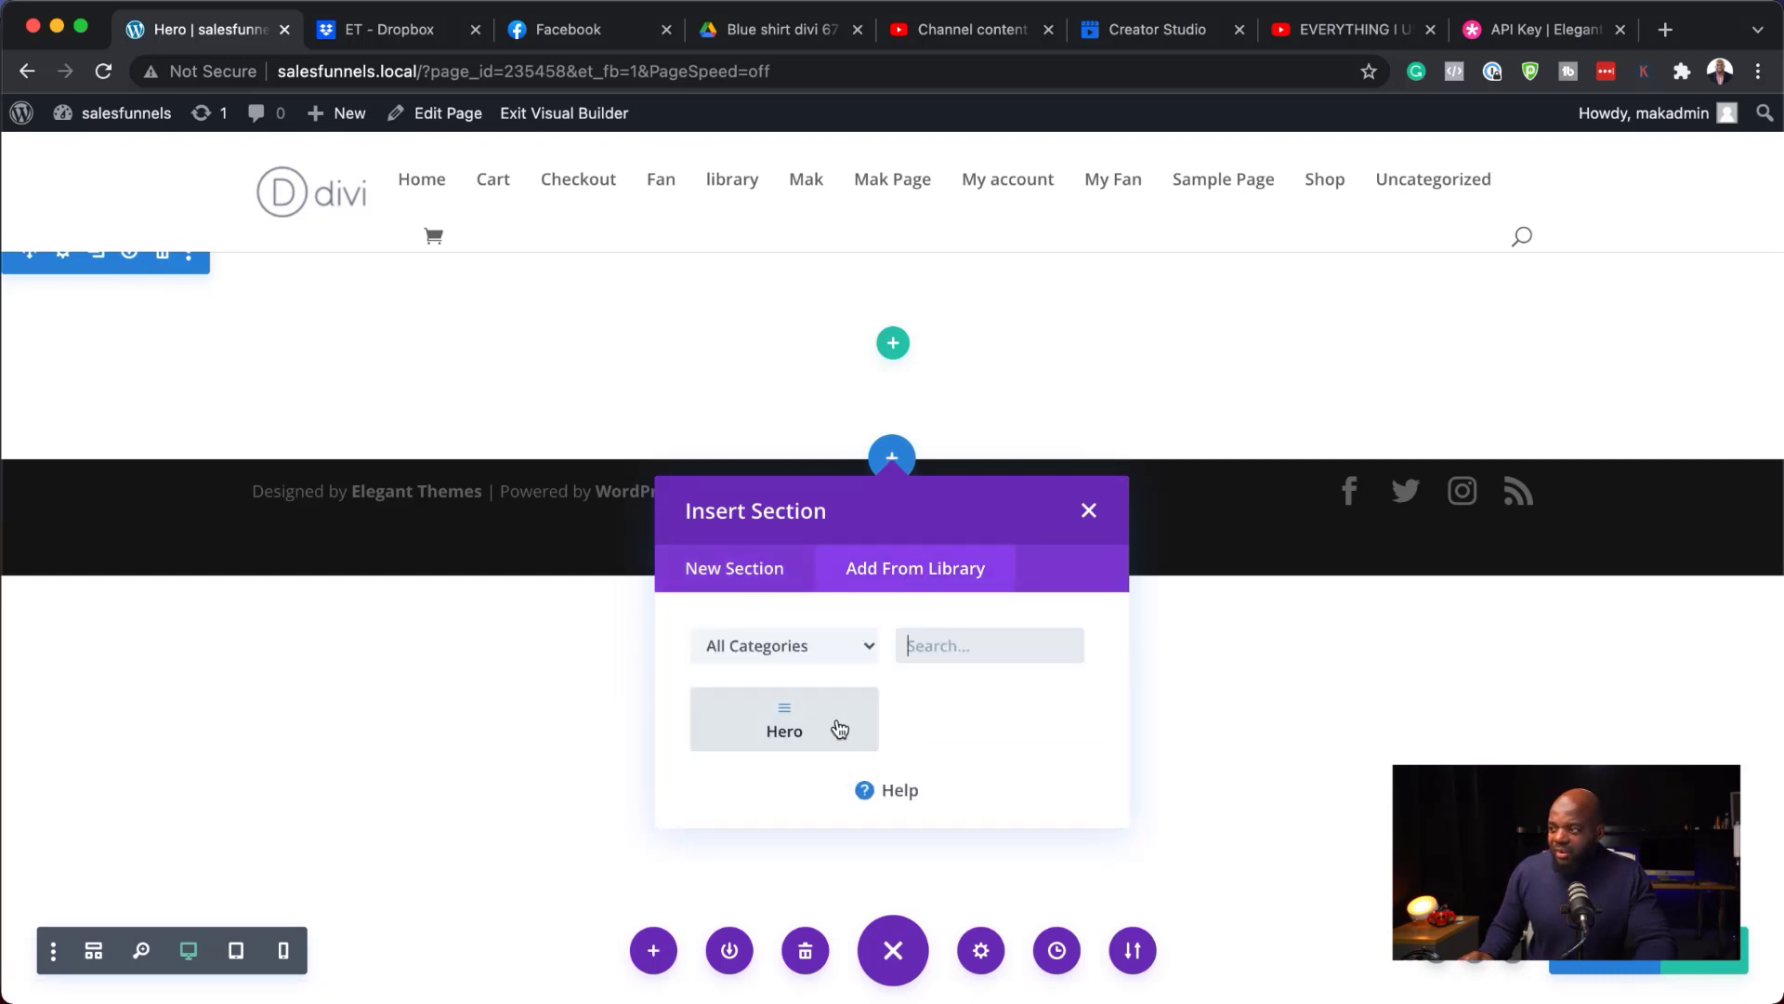
pyautogui.click(839, 727)
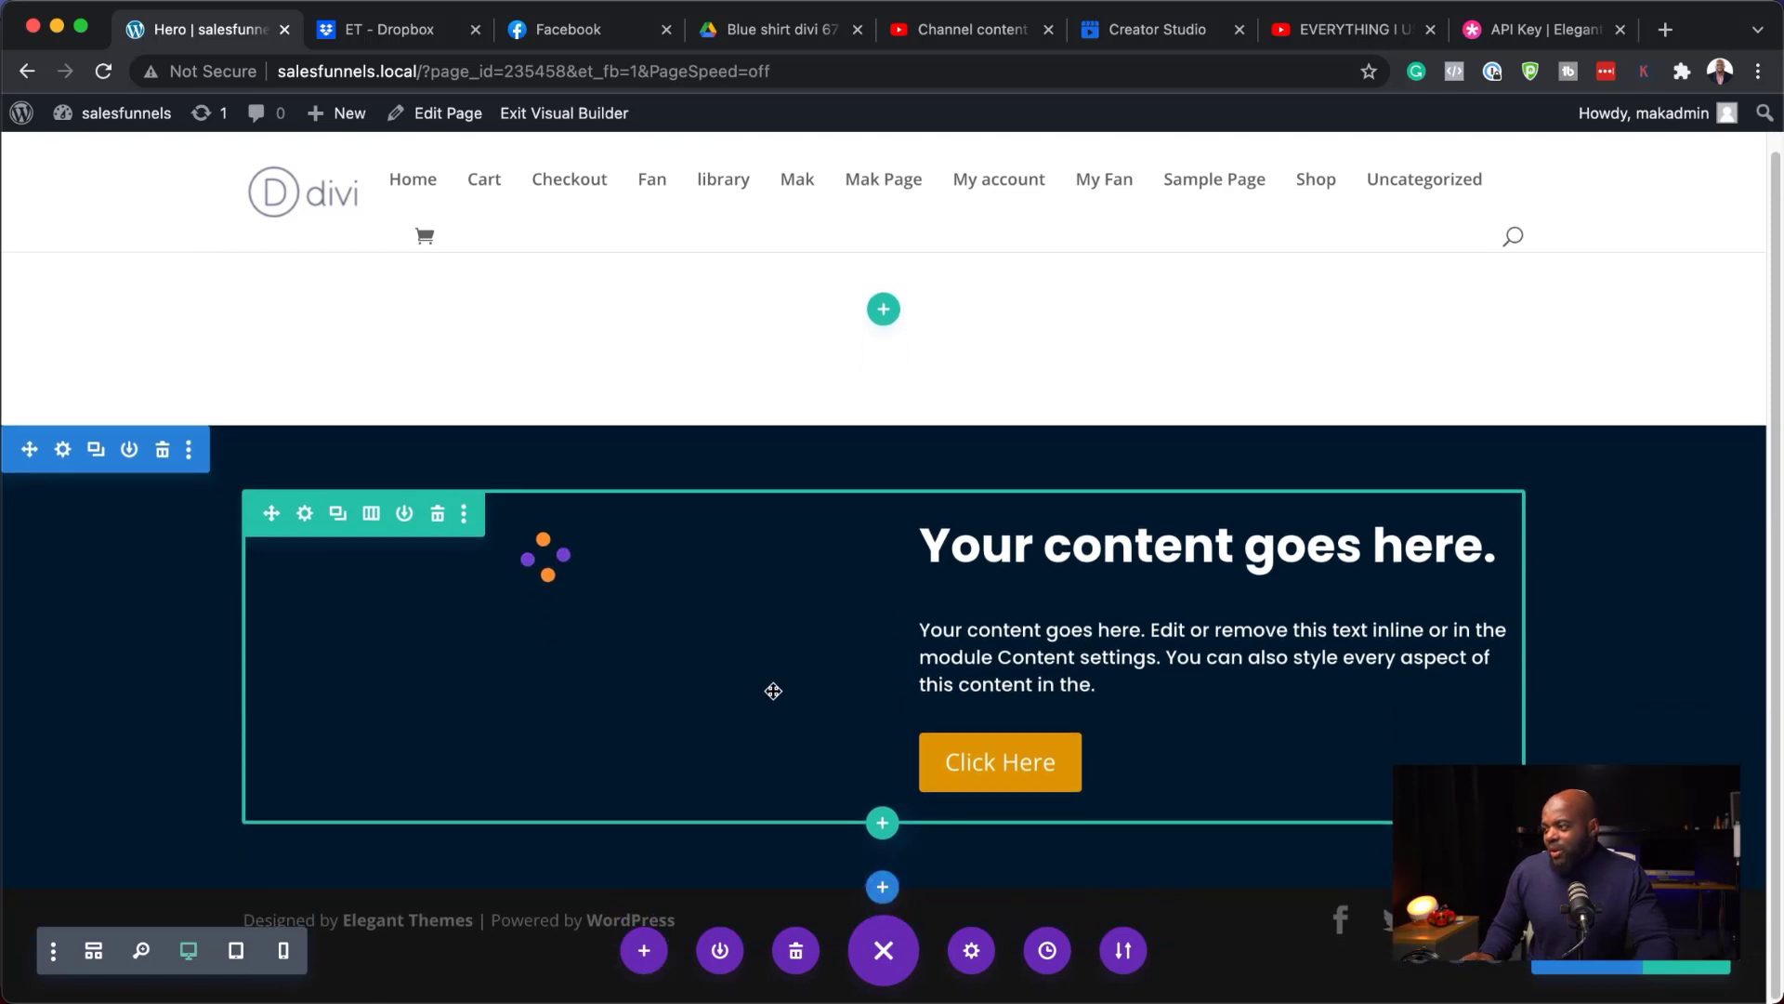